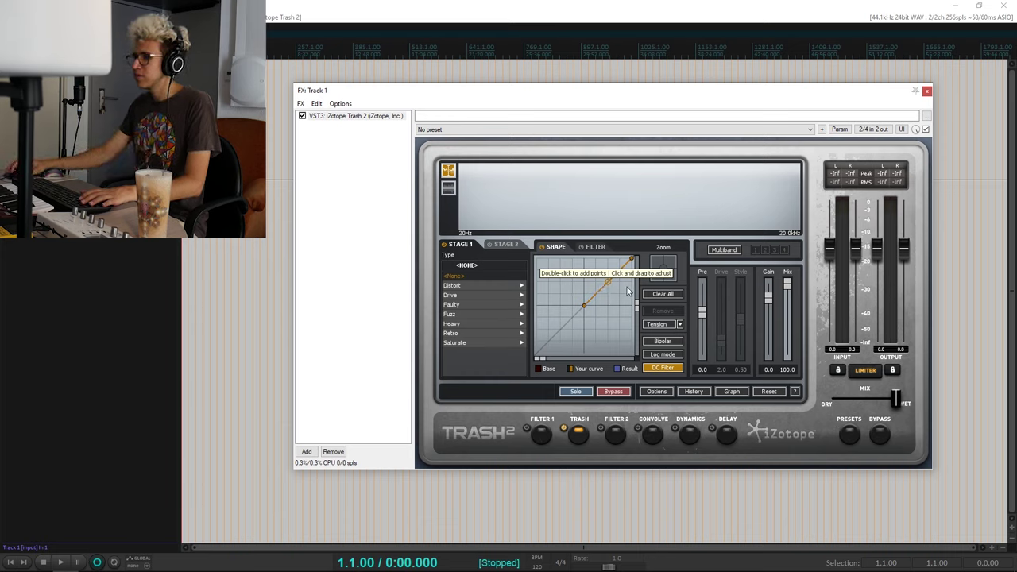
pyautogui.moveTo(513, 87); pyautogui.dragTo(491, 88)
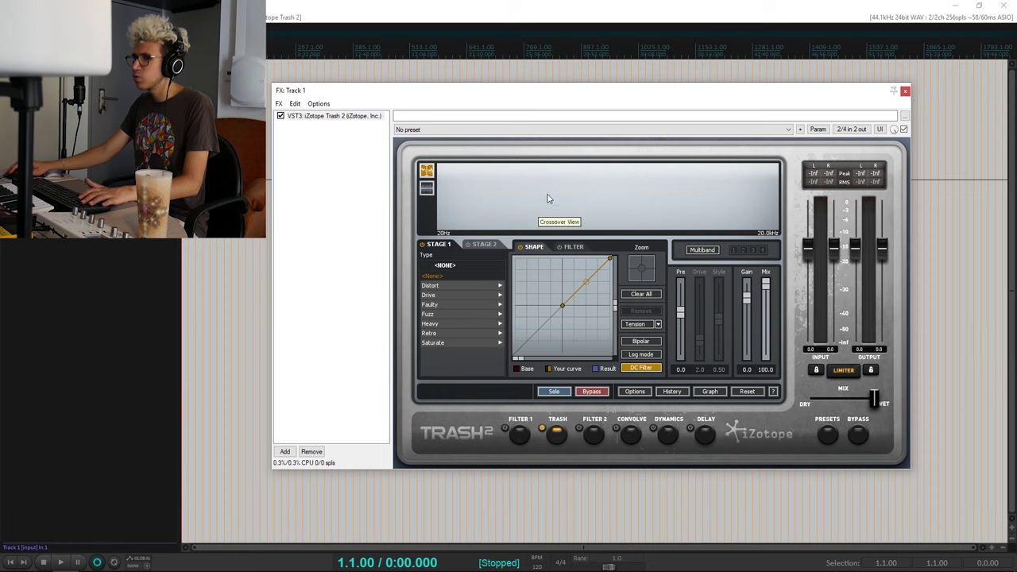
pyautogui.click(424, 189)
pyautogui.click(425, 173)
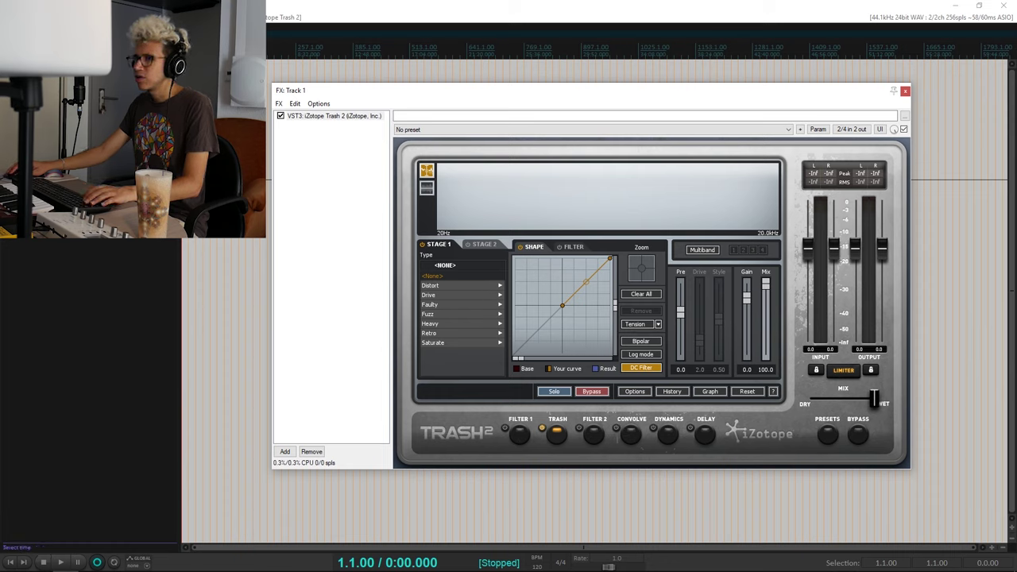
# Step: Open the Media Explorer and look through the samples in the VDUB1 Melody Loops folder
pyautogui.click(224, 206)
pyautogui.press('Home')
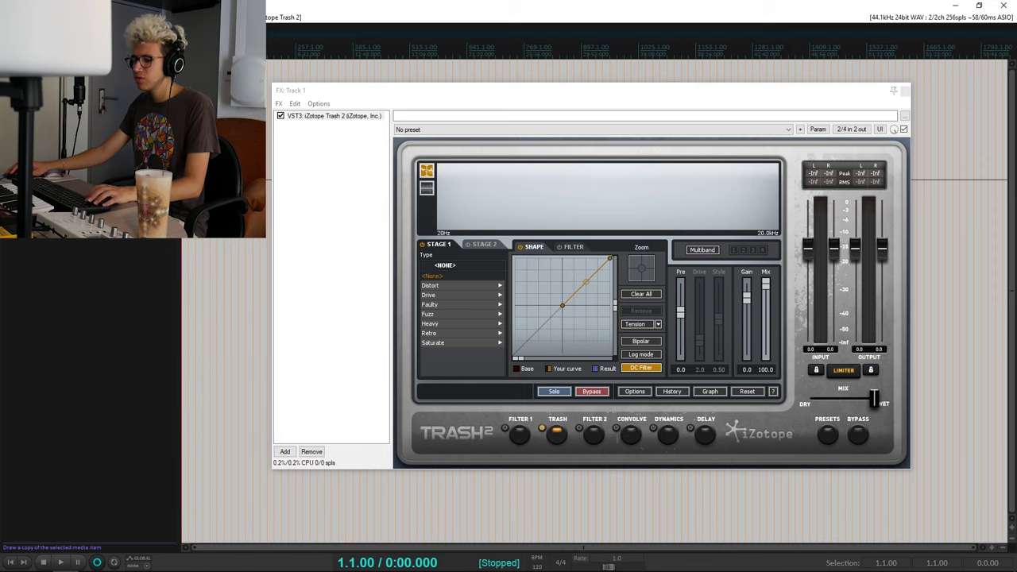
pyautogui.hotkey('ctrl', 'alt', 'x')
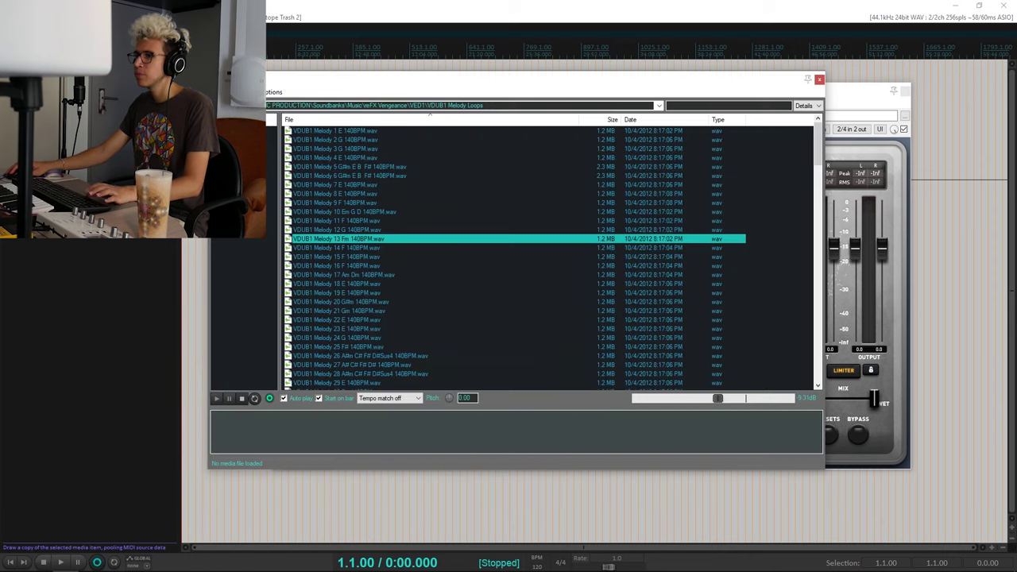
pyautogui.moveTo(402, 93); pyautogui.dragTo(382, 138)
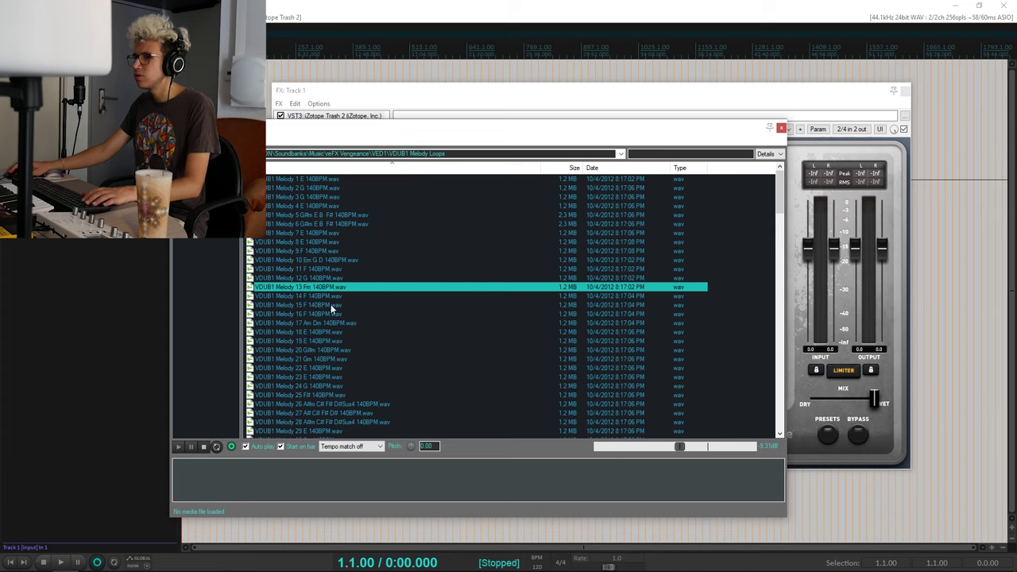
pyautogui.scroll(-20, 372, 342)
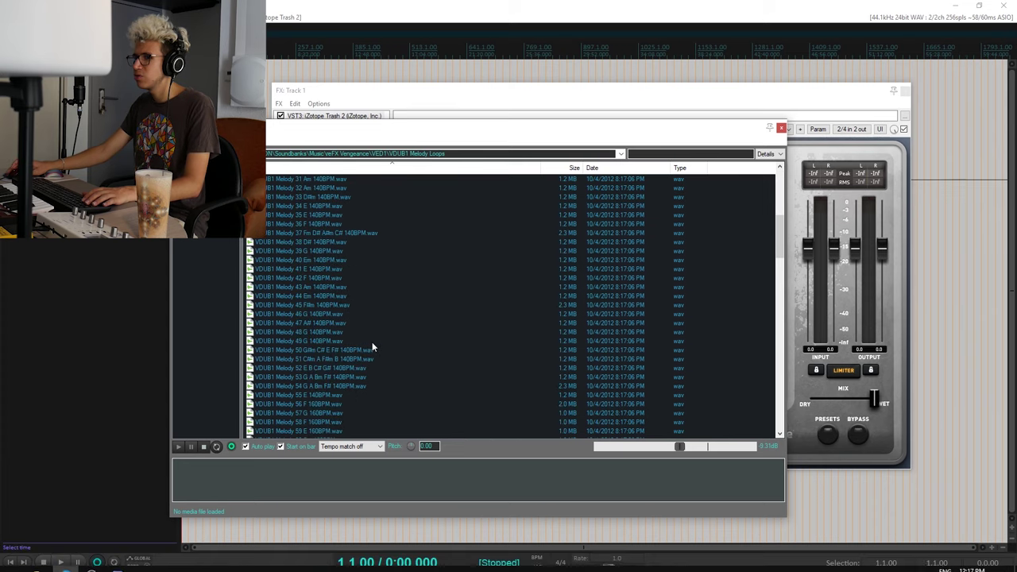
pyautogui.scroll(-18, 565, 293)
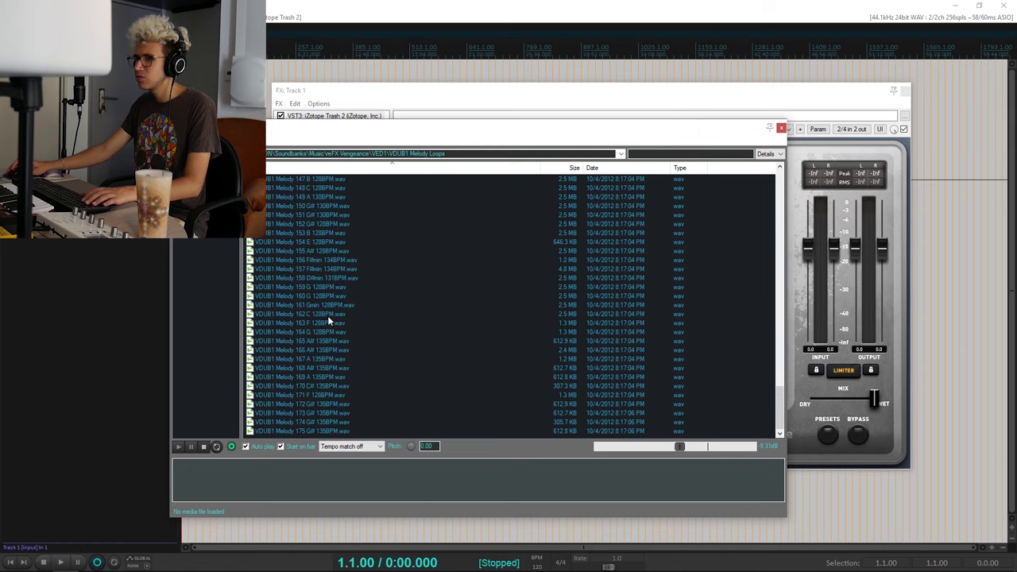
pyautogui.moveTo(359, 132)
pyautogui.mouseDown()
pyautogui.moveTo(476, 227)
pyautogui.moveTo(182, 283)
pyautogui.moveTo(288, 152)
pyautogui.moveTo(329, 143)
pyautogui.moveTo(343, 161)
pyautogui.moveTo(354, 151)
pyautogui.mouseUp()
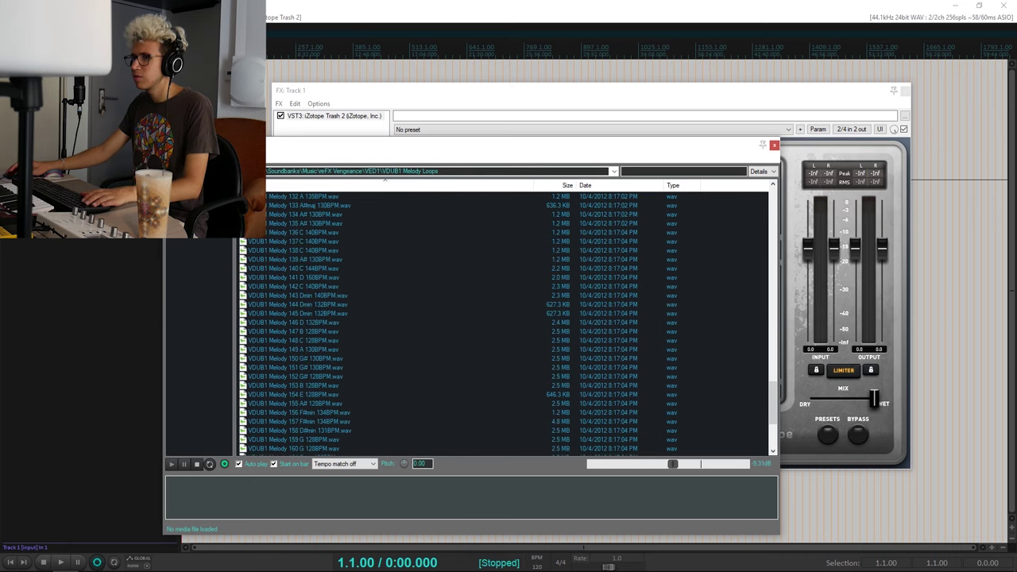
# Step: Go up to the Soundbanks\Music folder and open Drum Machines\Roland_TR-909
pyautogui.press('BackSpace')
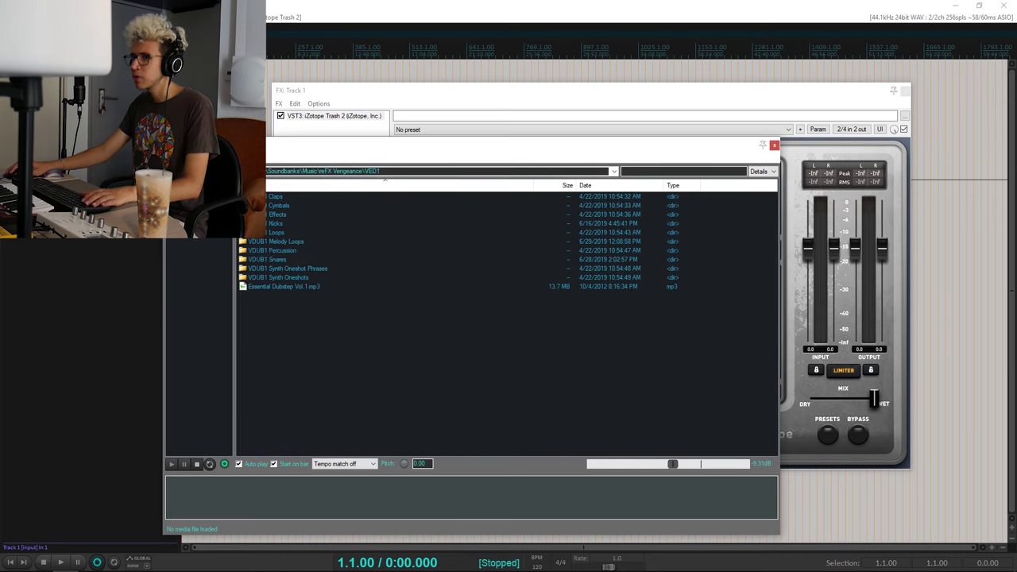
pyautogui.press('BackSpace')
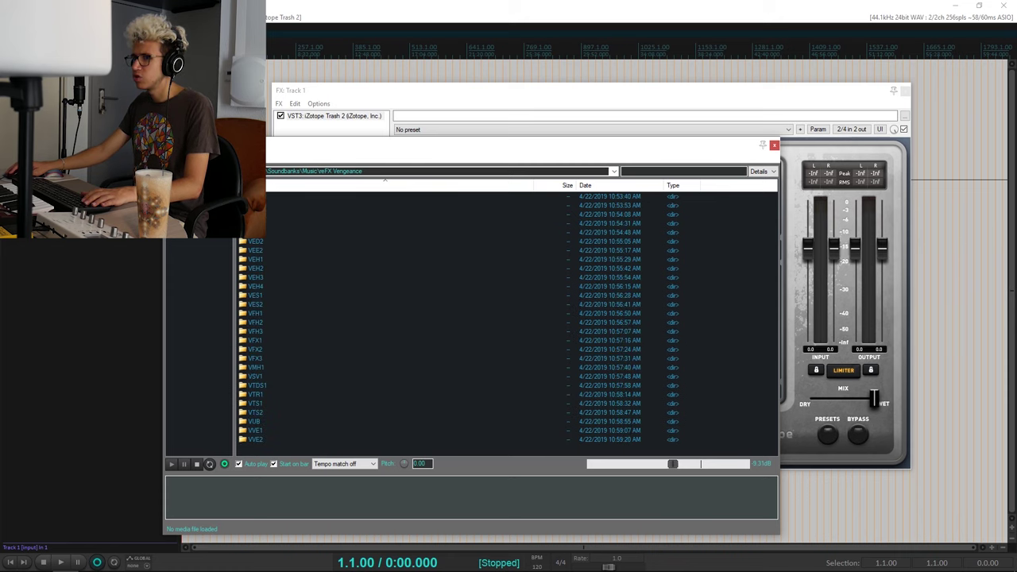
pyautogui.press('BackSpace')
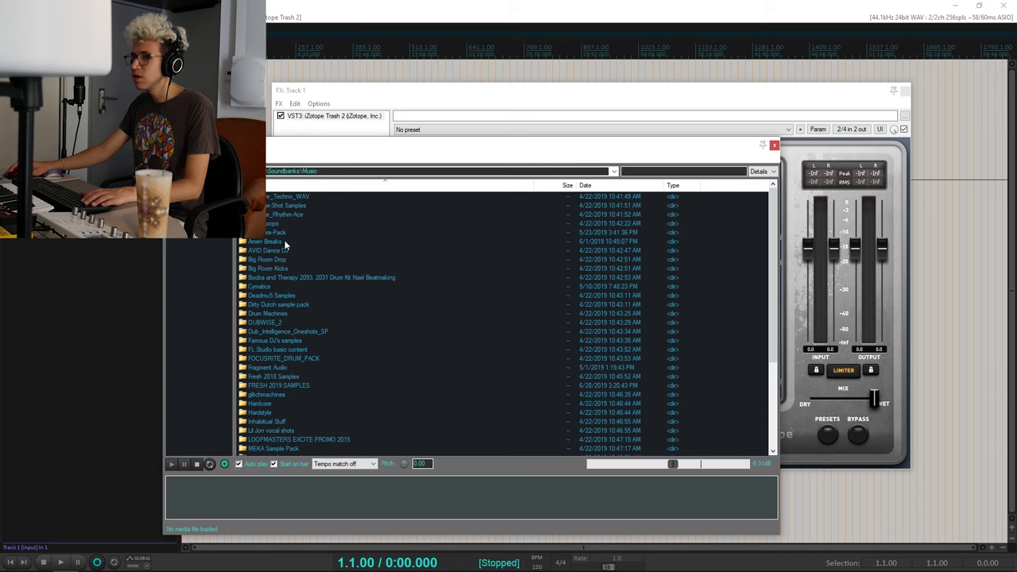
pyautogui.scroll(-5, 278, 269)
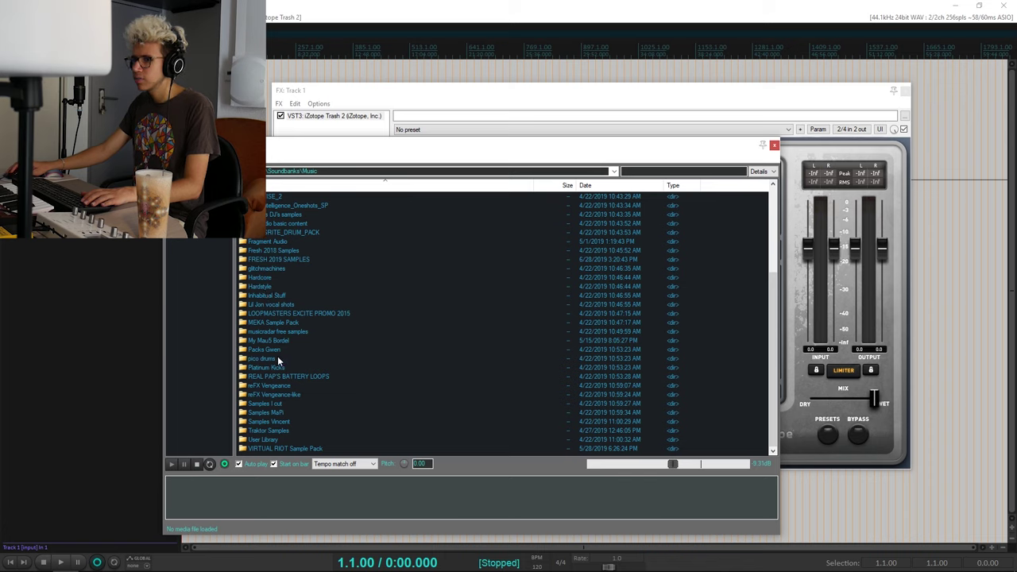
pyautogui.scroll(1, 271, 320)
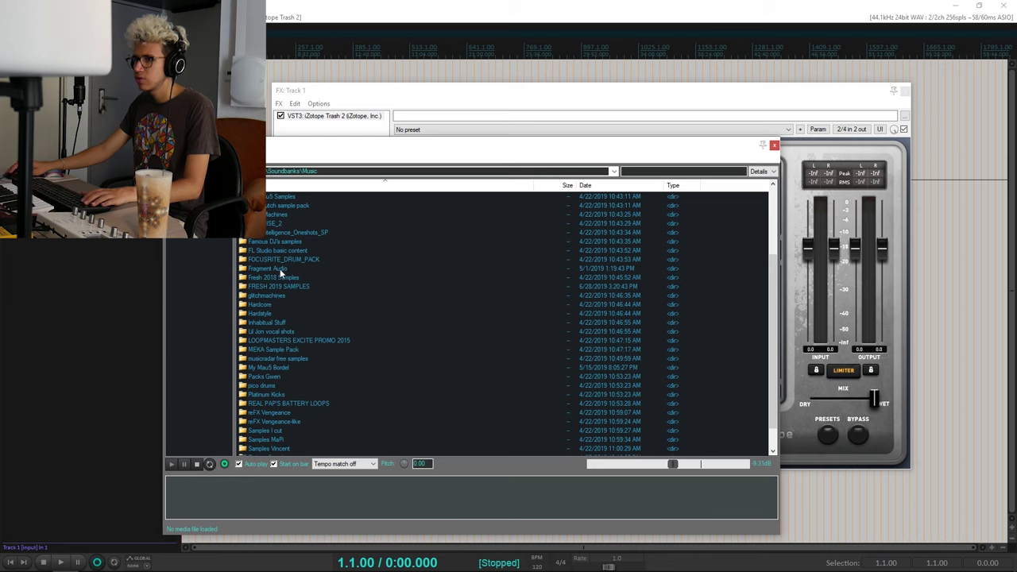
pyautogui.doubleClick(270, 213)
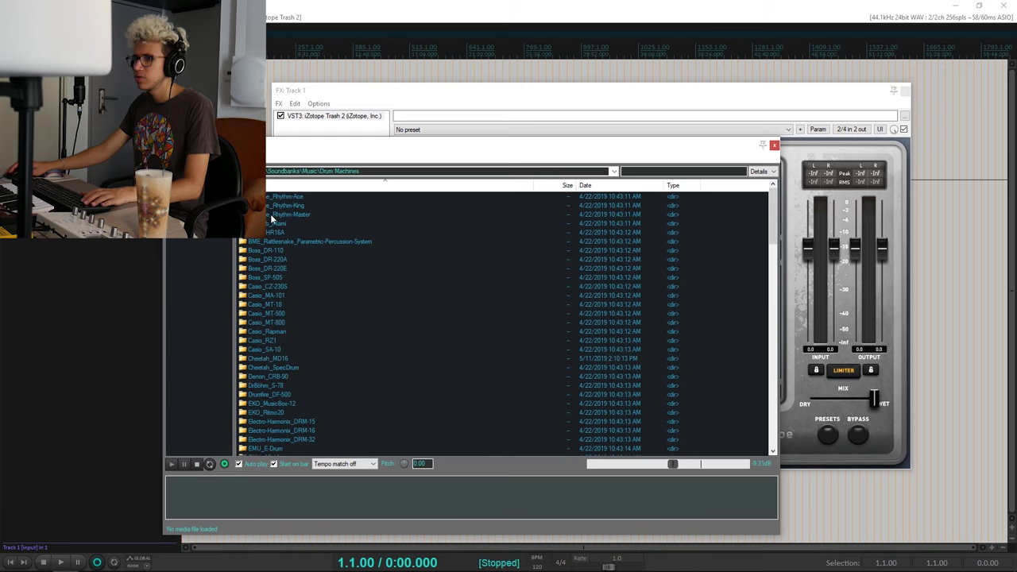
pyautogui.scroll(-15, 301, 266)
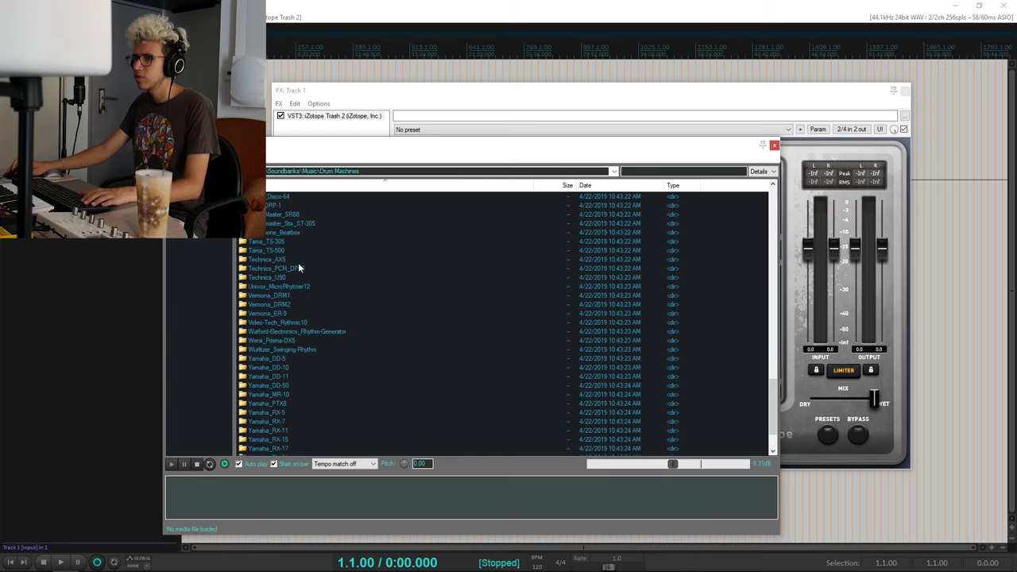
pyautogui.scroll(2, 276, 296)
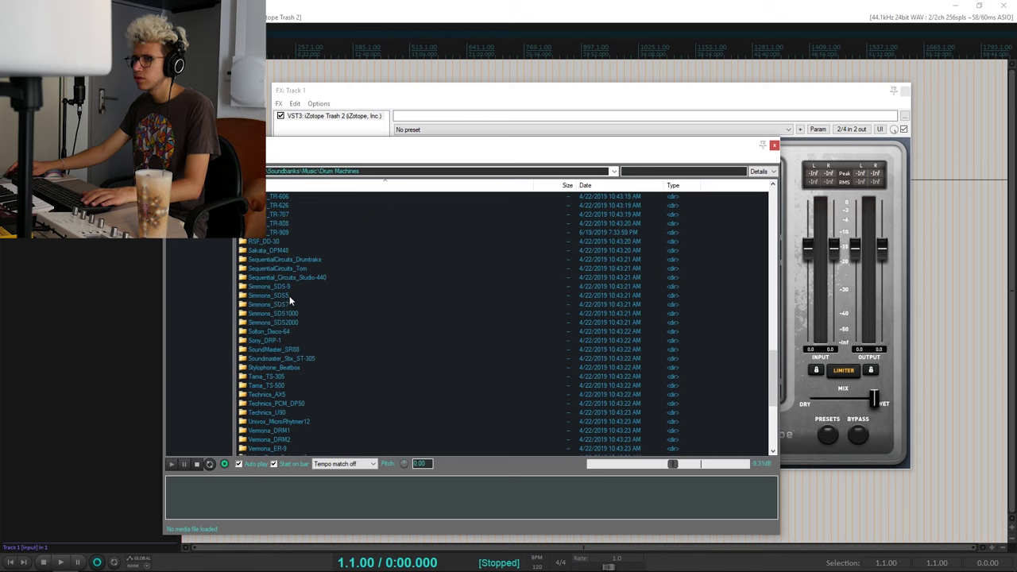
pyautogui.doubleClick(278, 232)
# Step: Audition the TR-909 bass drums and insert BDRUM3.WAV on Track 1 in the arrangement
pyautogui.press('Down')
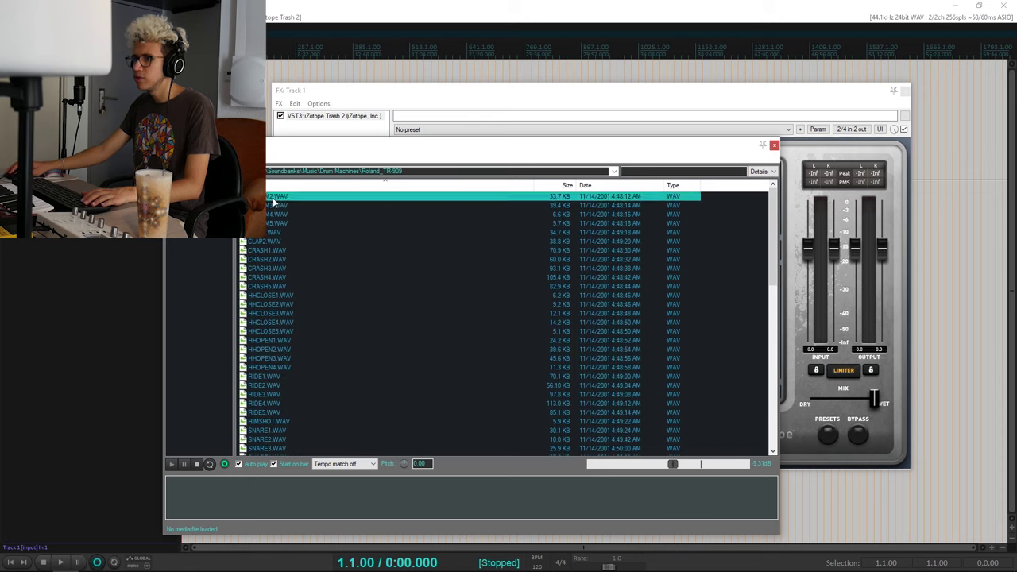
pyautogui.press('Down')
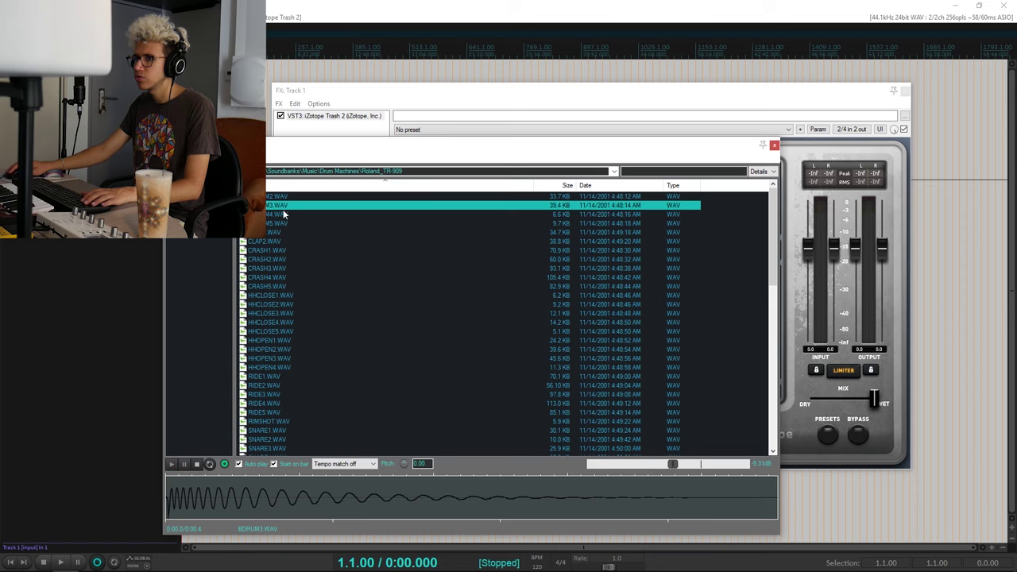
pyautogui.moveTo(279, 208); pyautogui.dragTo(262, 115)
pyautogui.scroll(5, 266, 113)
pyautogui.moveTo(325, 94); pyautogui.dragTo(396, 193)
pyautogui.click(350, 105)
pyautogui.scroll(6, 350, 104)
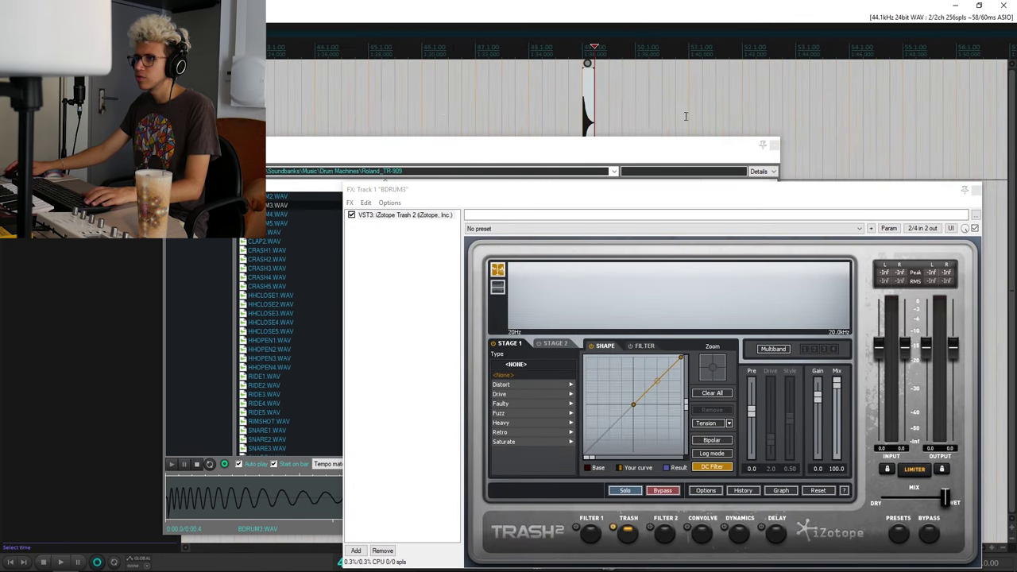
# Step: Play the BDRUM3.WAV kick from shortly before the item to see it through the plug-in
pyautogui.click(558, 47)
pyautogui.scroll(5, 651, 107)
pyautogui.press('space')
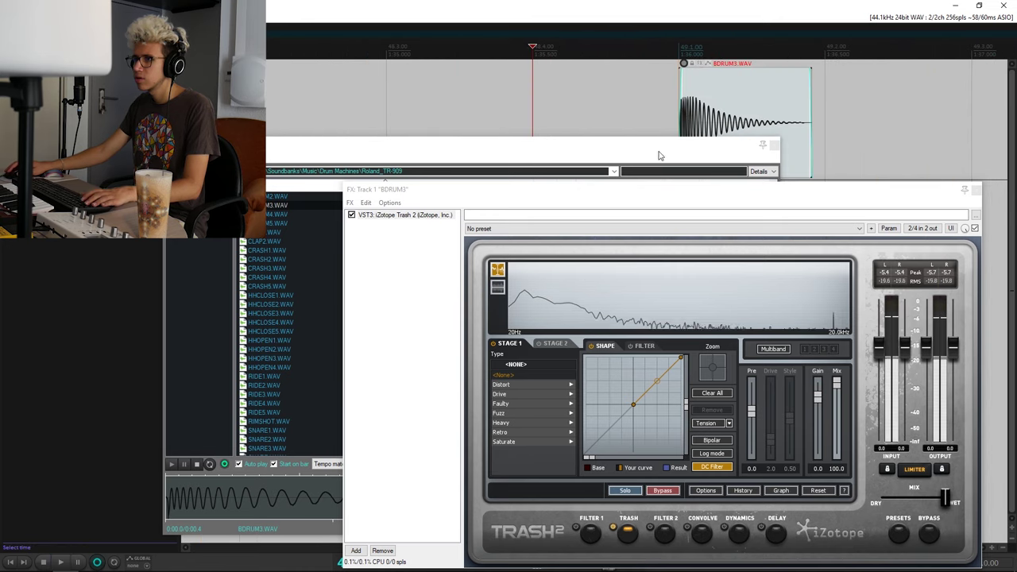
# Step: Dismiss the Media Explorer and place the FX window below the track so the kick item is uncovered
pyautogui.moveTo(707, 160); pyautogui.dragTo(645, 191)
pyautogui.click(705, 173)
pyautogui.moveTo(705, 194); pyautogui.dragTo(681, 275)
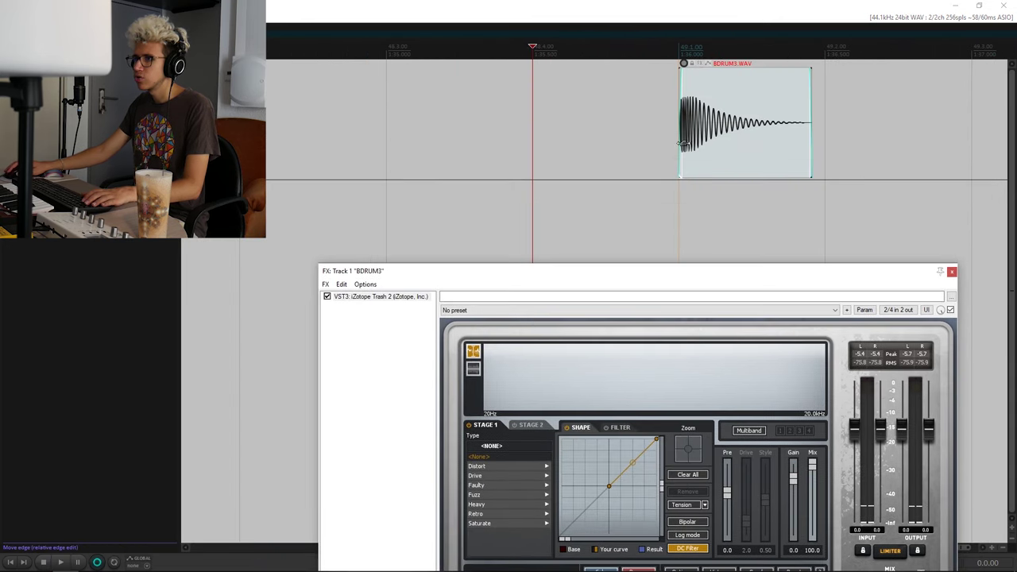
# Step: Play back the kick again and check its level on the Trash 2 meters
pyautogui.click(621, 84)
pyautogui.press('space')
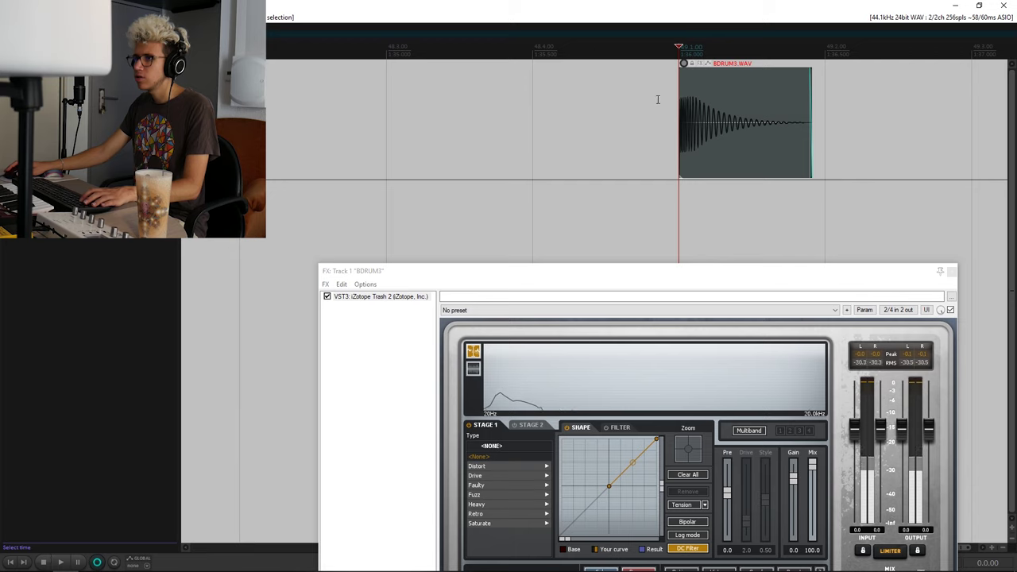
pyautogui.click(664, 103)
pyautogui.press('space')
# Step: Lower the BDRUM3.WAV item volume to -11.6 dB and play the kick back to check the level
pyautogui.moveTo(688, 67); pyautogui.dragTo(688, 103)
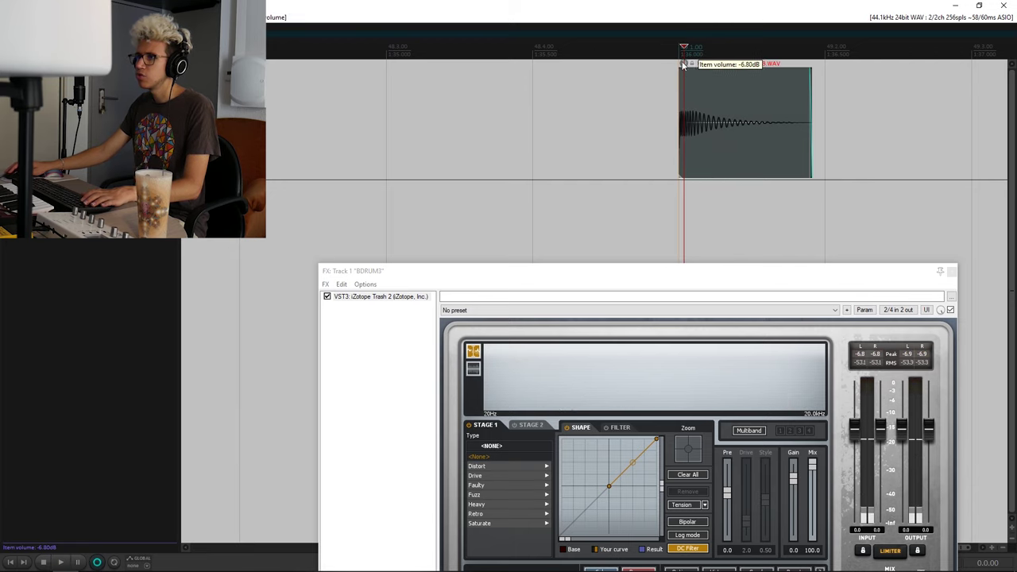
pyautogui.click(683, 65)
pyautogui.moveTo(684, 66); pyautogui.dragTo(684, 93)
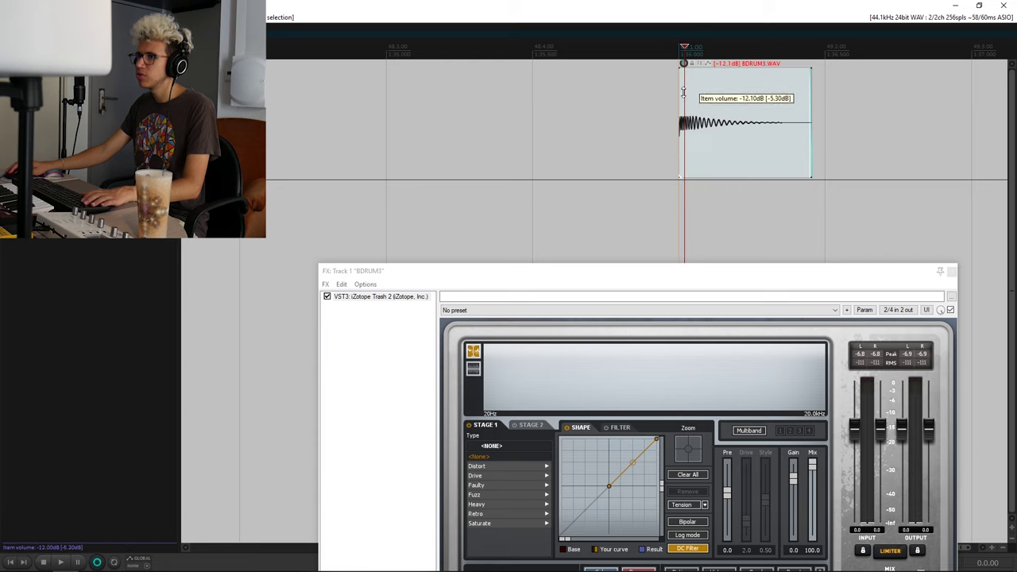
pyautogui.click(664, 86)
pyautogui.press('space')
pyautogui.press('space')
pyautogui.press('space')
pyautogui.press('space')
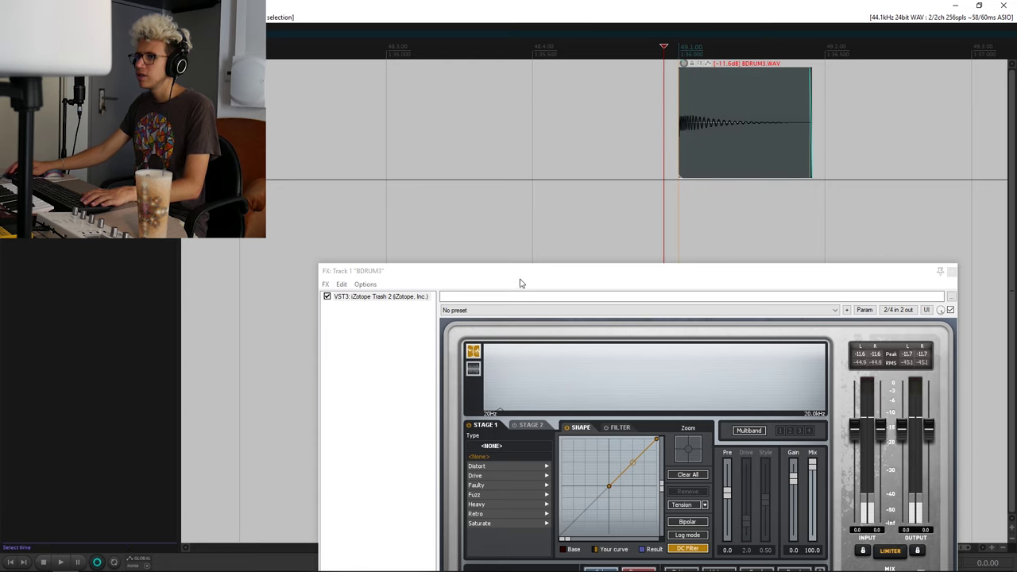
# Step: Move the FX window clear of the kick item and display the Filter 1 module
pyautogui.moveTo(519, 272); pyautogui.dragTo(243, 116)
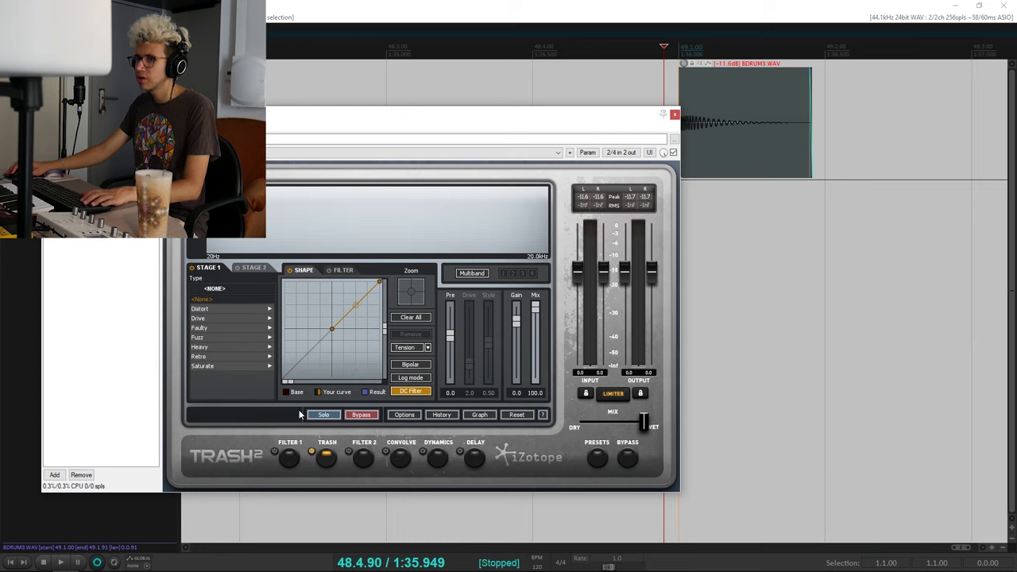
pyautogui.click(291, 459)
pyautogui.click(324, 461)
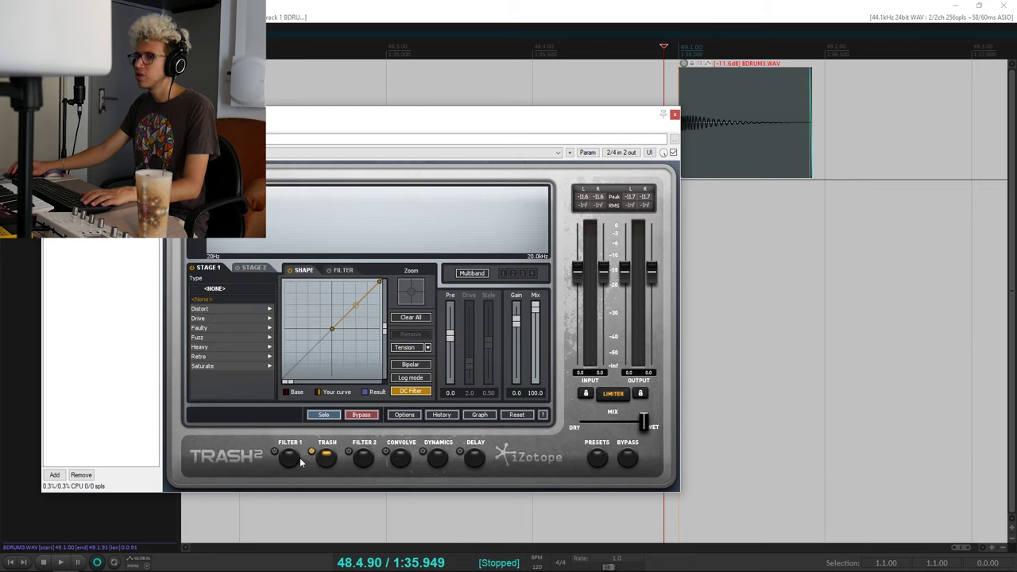
pyautogui.click(291, 457)
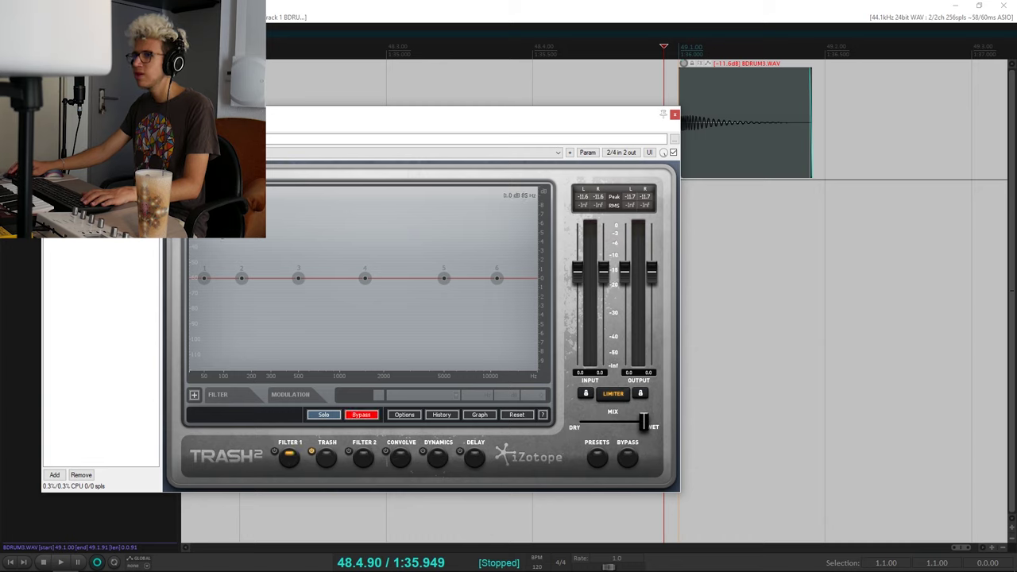
pyautogui.click(288, 457)
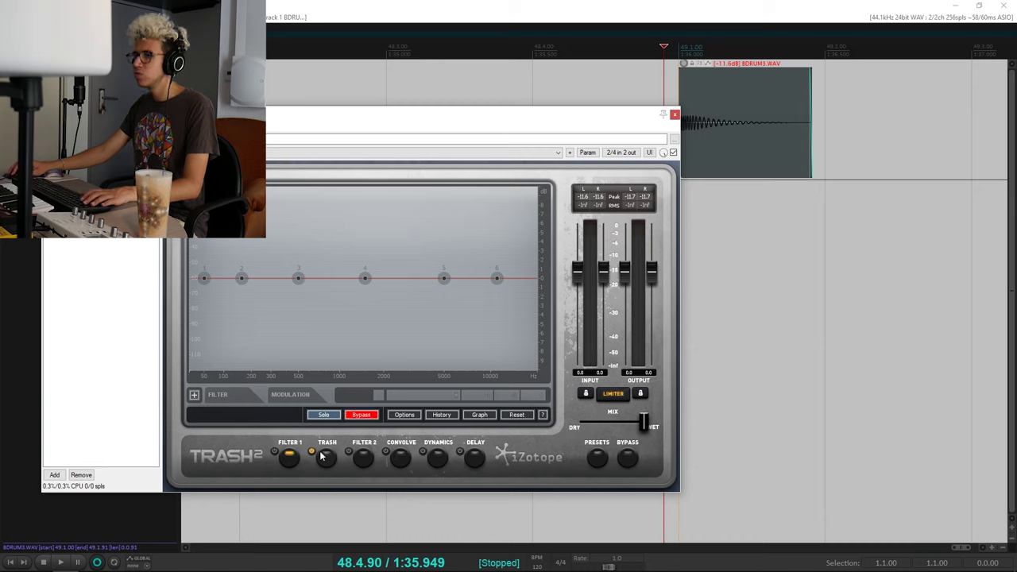
pyautogui.click(295, 457)
pyautogui.click(288, 459)
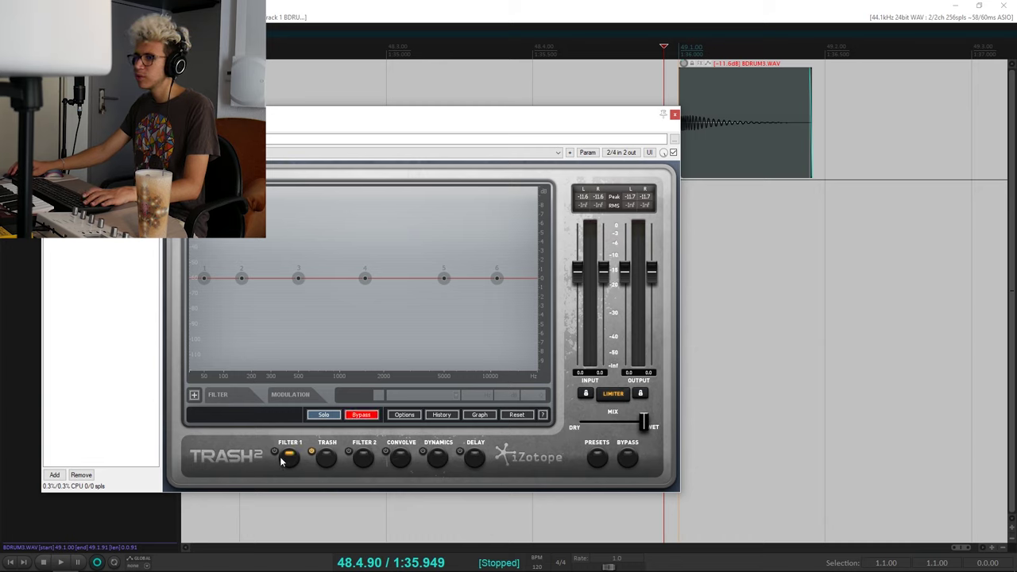
# Step: Try switching the Filter 1 module on and off, and return to the Trash module
pyautogui.click(272, 452)
pyautogui.click(274, 458)
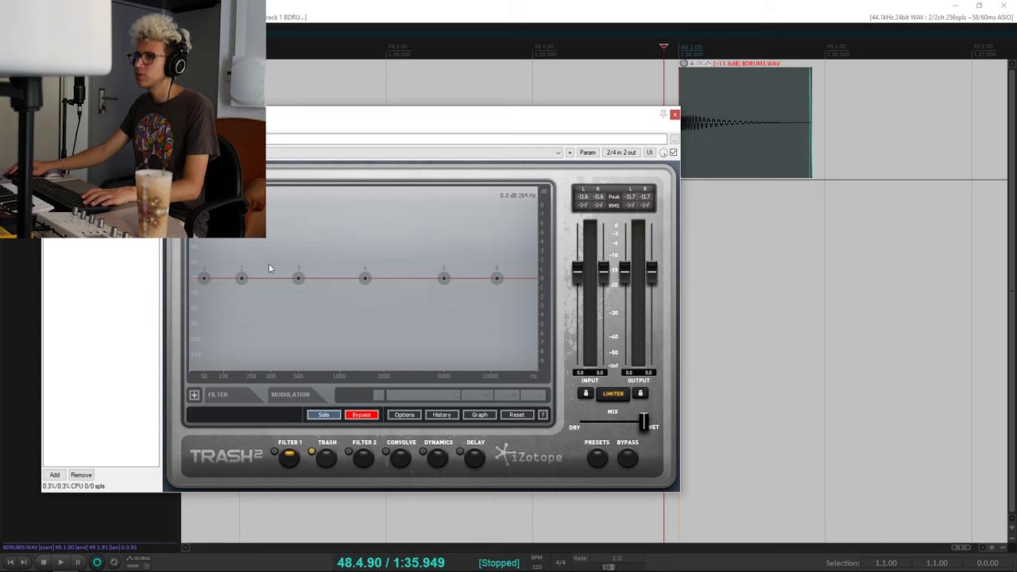
pyautogui.press('b')
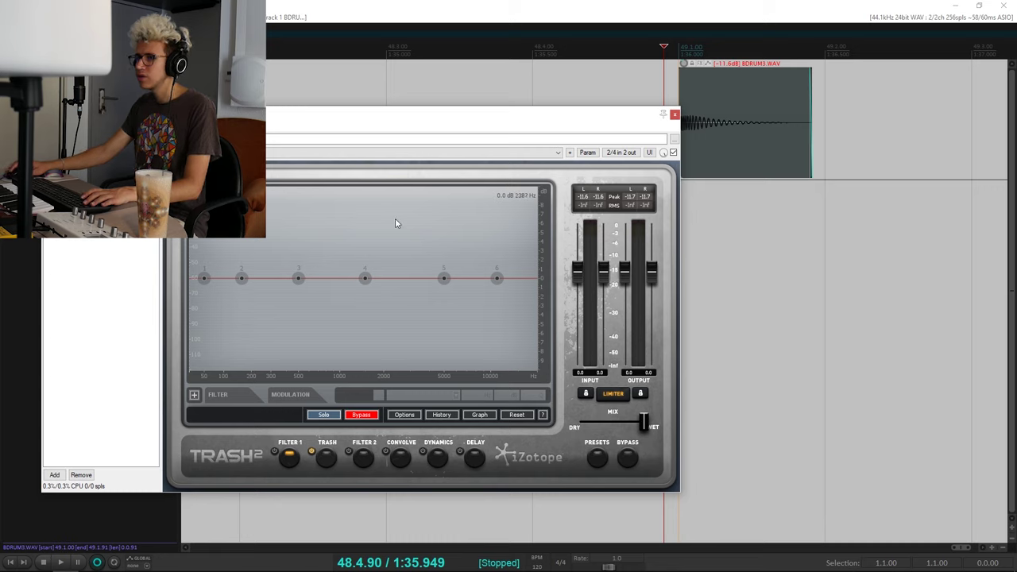
pyautogui.press('b')
pyautogui.press('b')
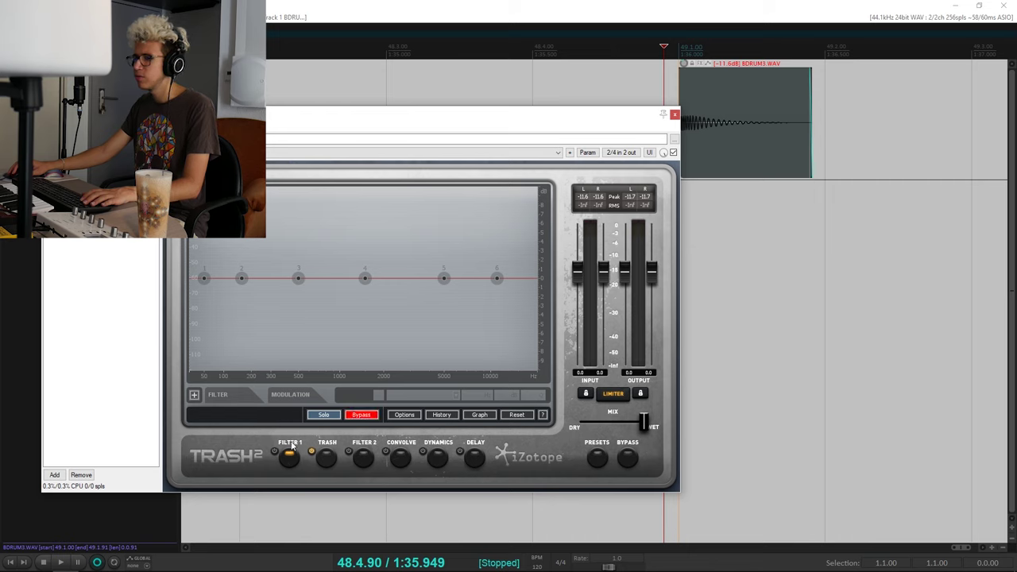
pyautogui.click(325, 458)
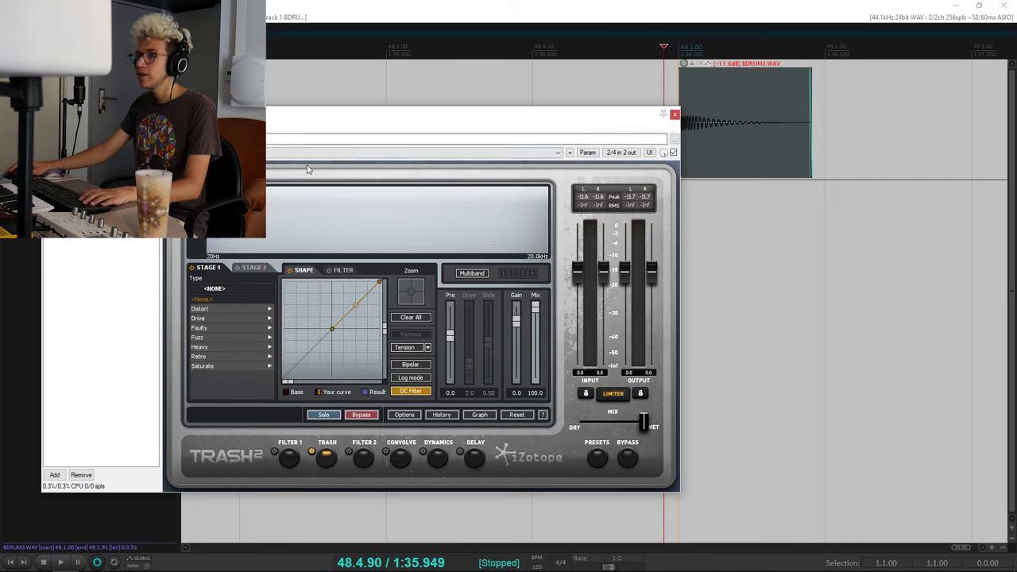
pyautogui.moveTo(347, 120); pyautogui.dragTo(328, 106)
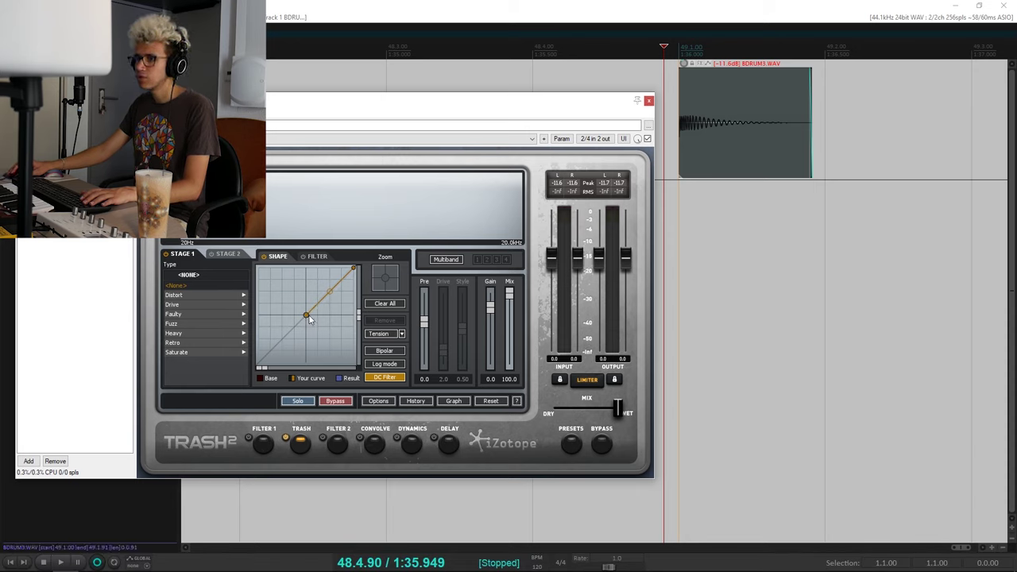
# Step: Play the kick without distortion and look through the Distort, Drive and Faulty type categories of Stage 1
pyautogui.press('space')
pyautogui.press('space')
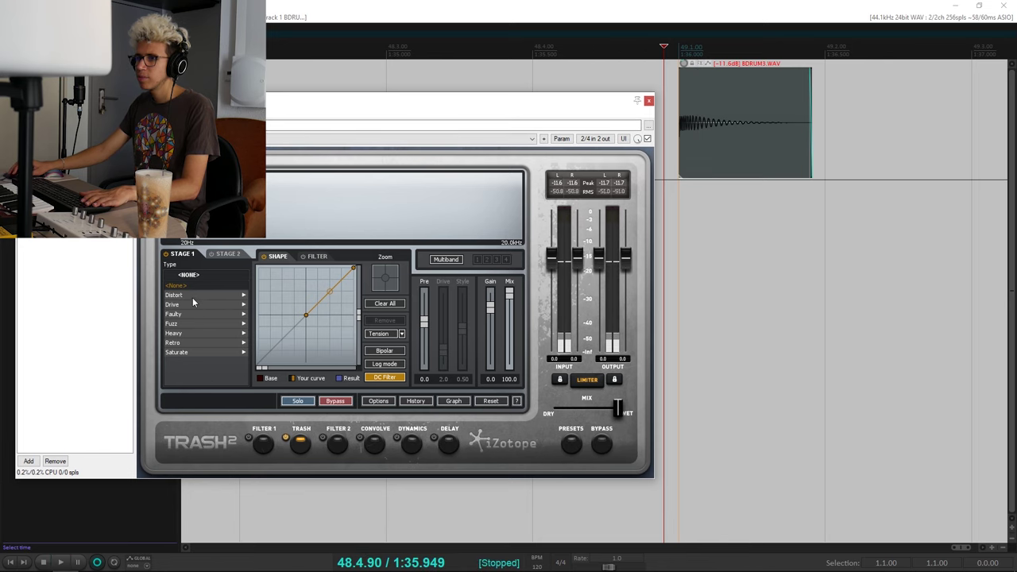
pyautogui.click(193, 298)
pyautogui.click(170, 275)
pyautogui.click(188, 303)
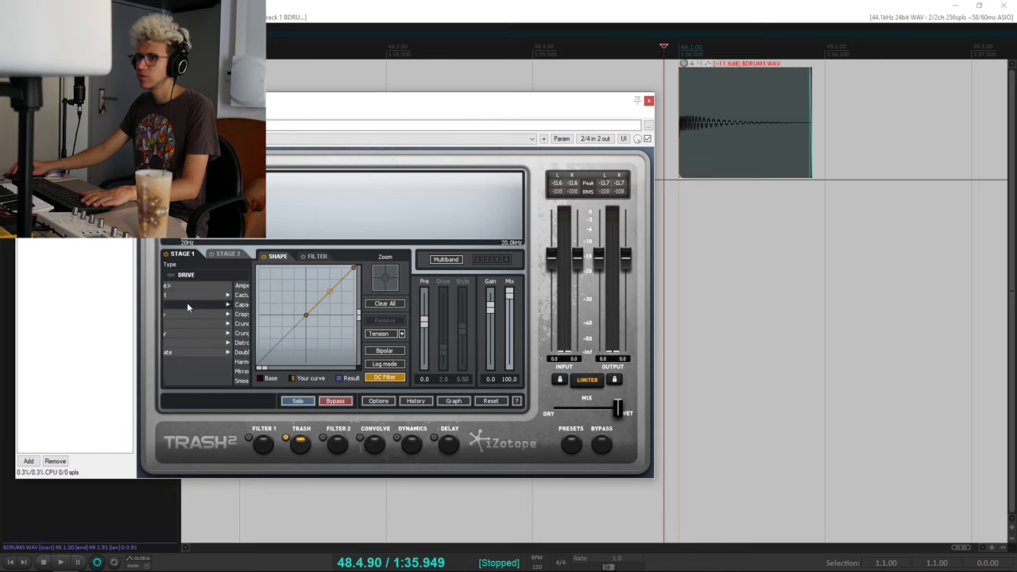
pyautogui.click(170, 275)
pyautogui.click(188, 311)
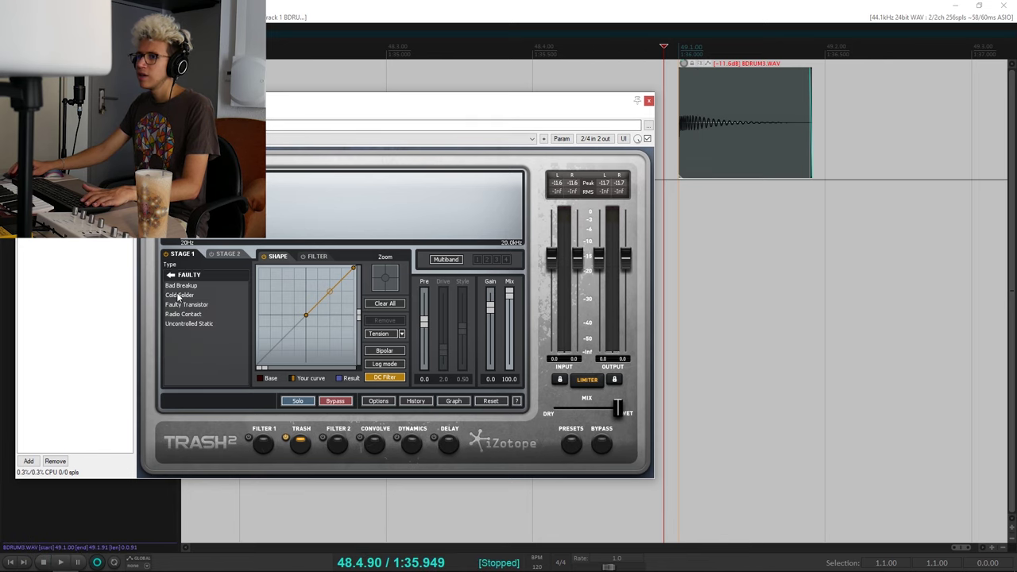
pyautogui.click(170, 274)
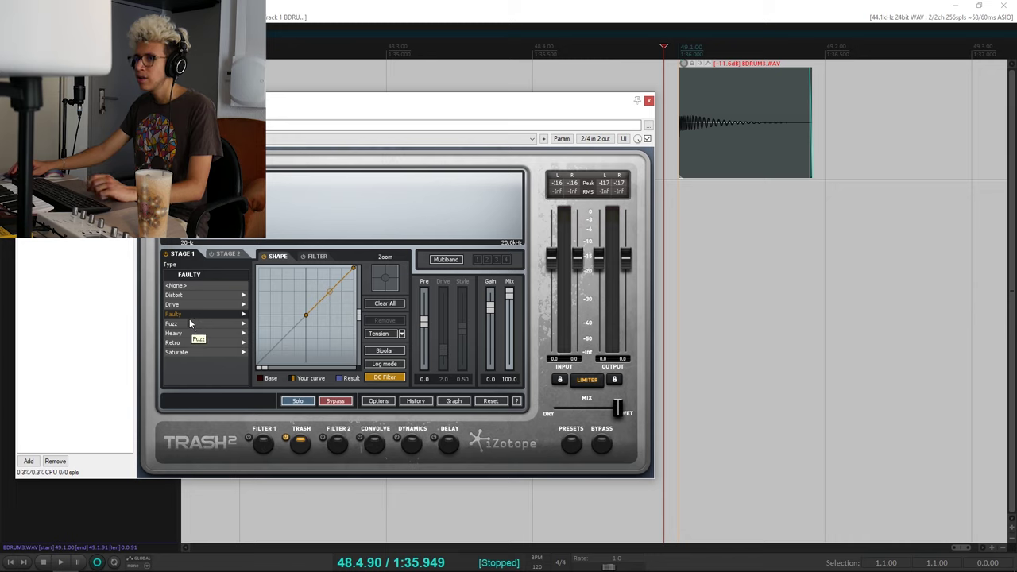
# Step: Open the Heavy distortion types, try Hard Limits, Cracked Actress, Impaler, Nasty Boy and Noise Art, and play the kick through Hot Tin Roof
pyautogui.click(192, 334)
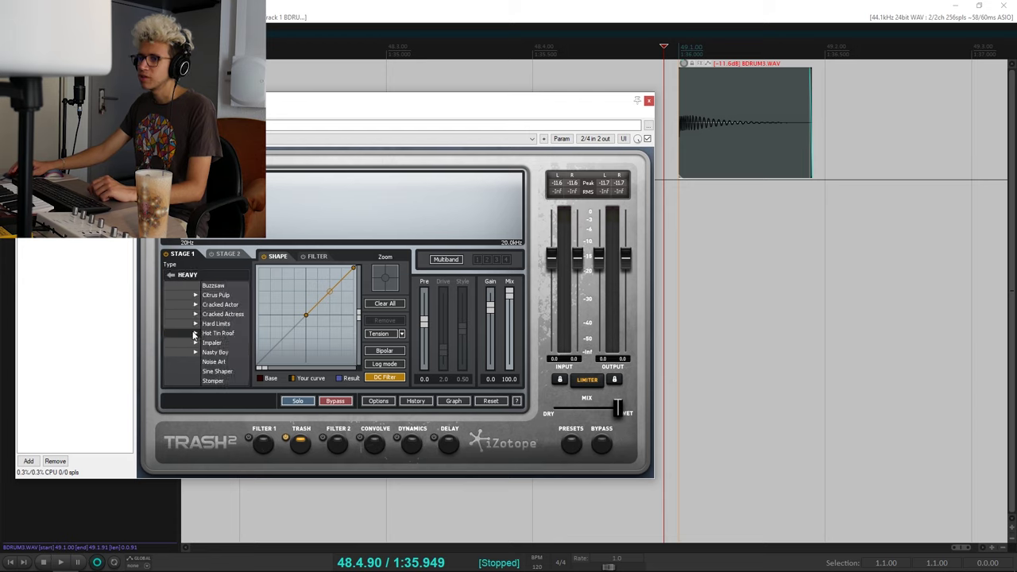
pyautogui.click(184, 325)
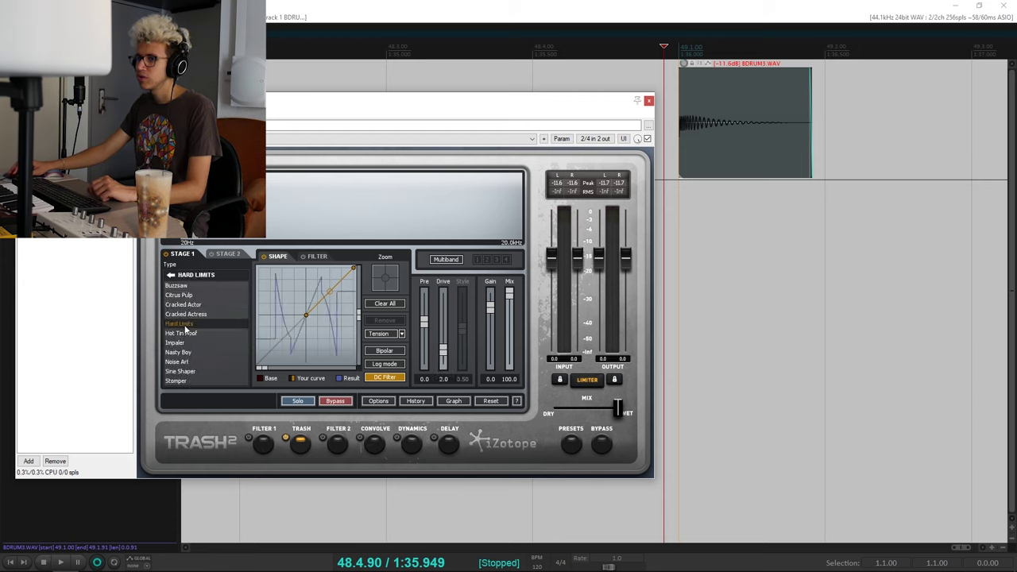
pyautogui.click(187, 314)
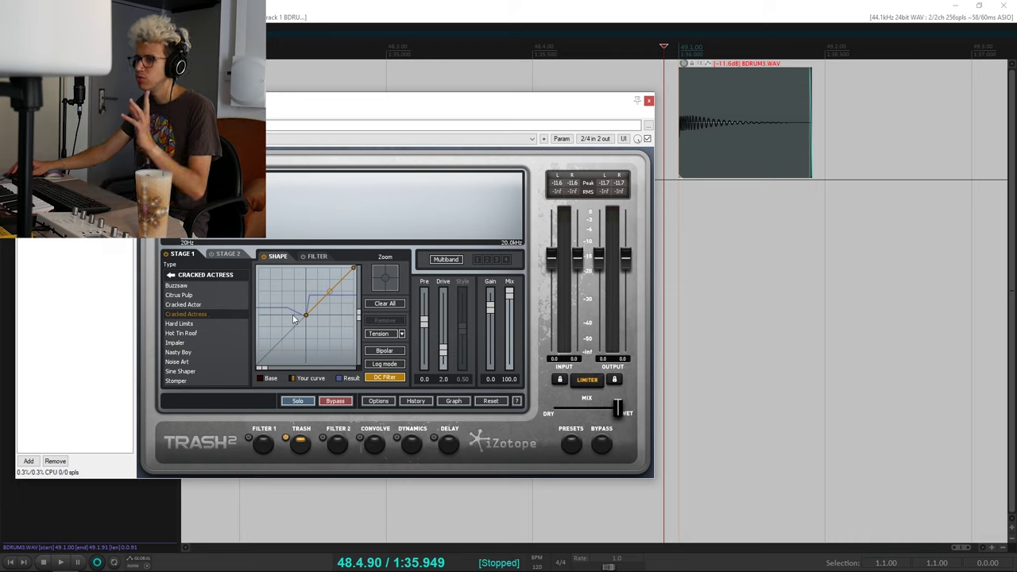
pyautogui.click(199, 343)
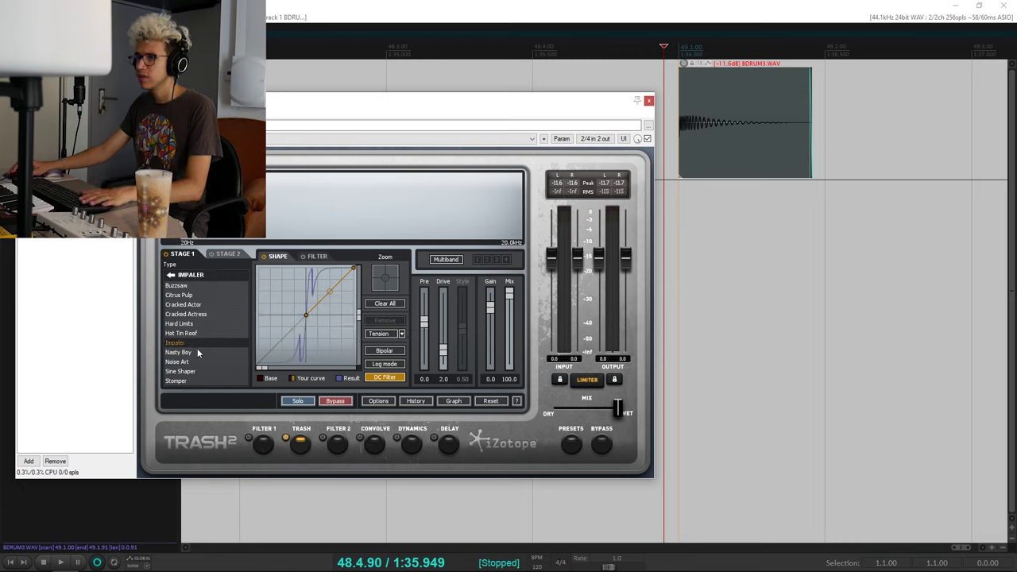
pyautogui.click(198, 353)
pyautogui.click(192, 362)
pyautogui.click(187, 334)
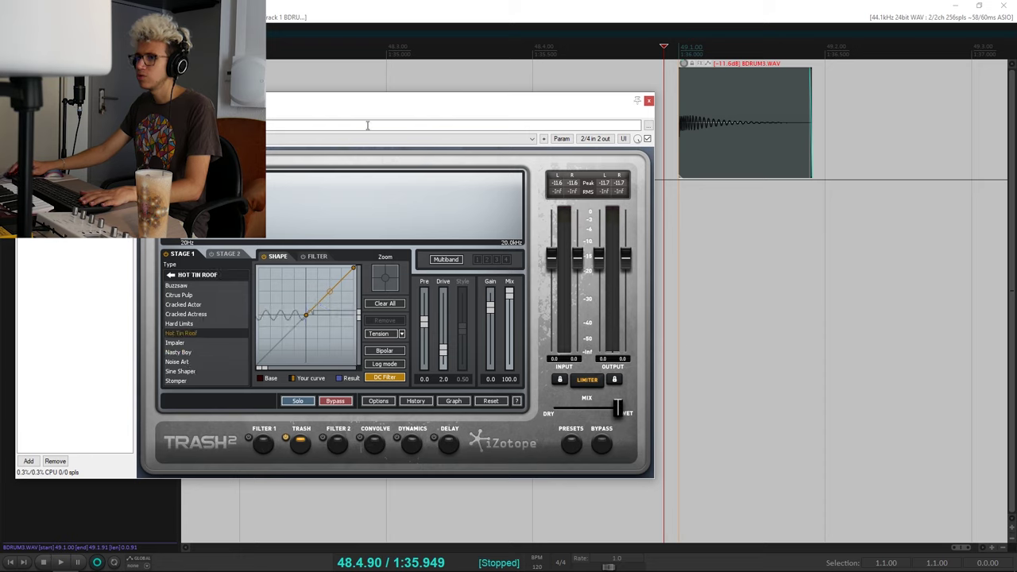
pyautogui.press('space')
pyautogui.press('space')
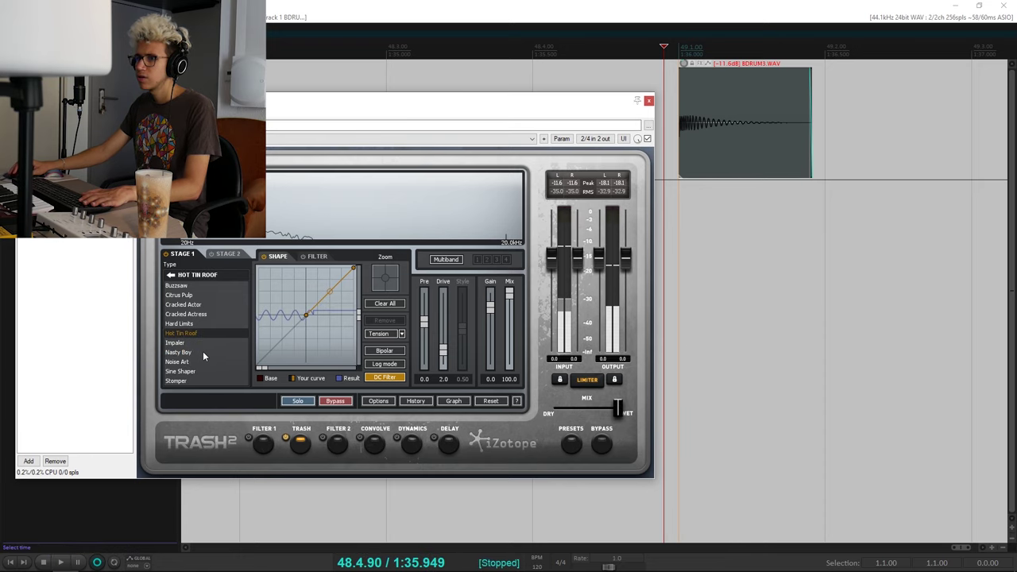
# Step: Set the Stage 1 distortion type to Nasty Boy and play the kick several times to hear it
pyautogui.click(199, 352)
pyautogui.press('space')
pyautogui.press('space')
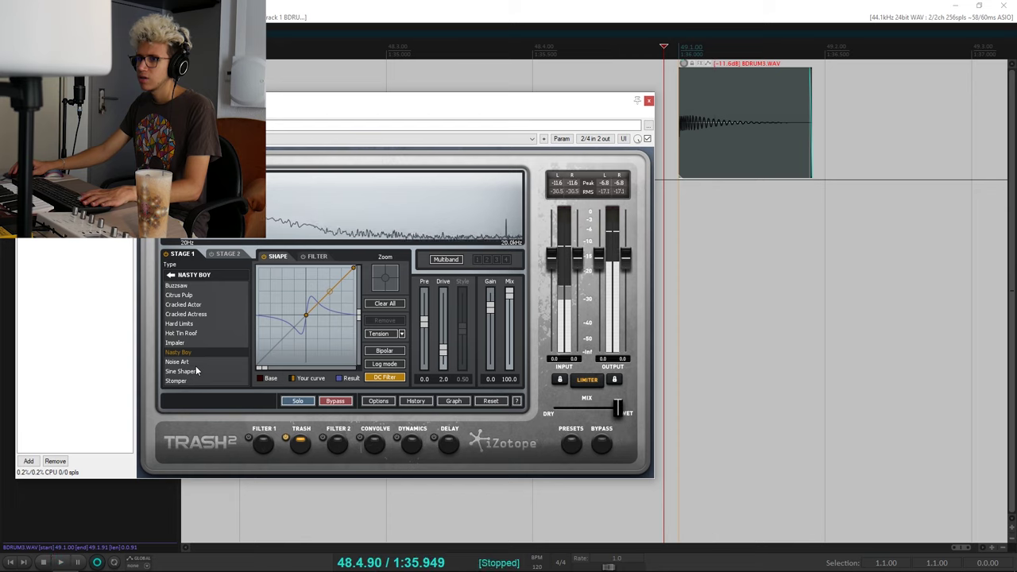
pyautogui.press('space')
pyautogui.press('space')
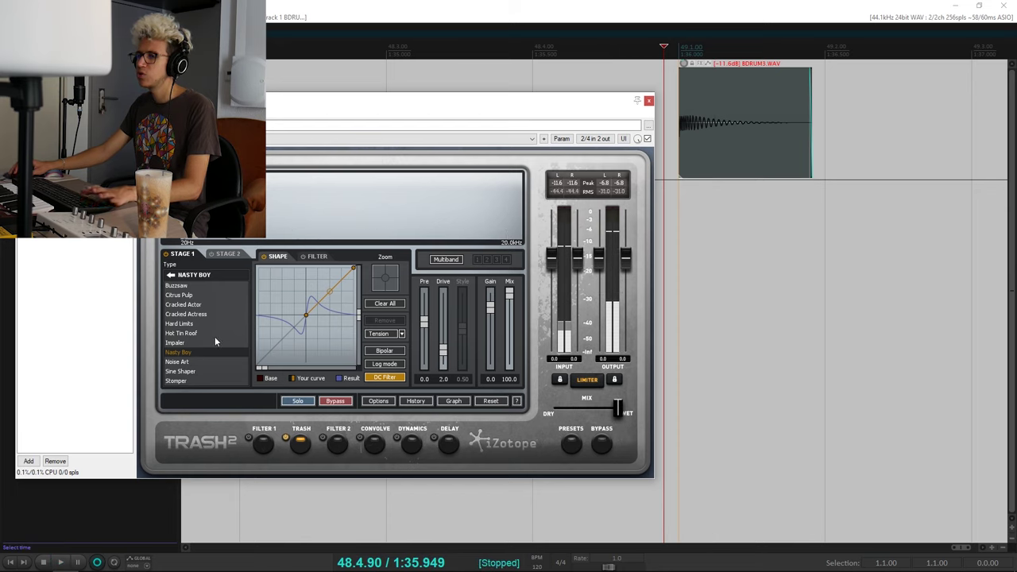
pyautogui.press('space')
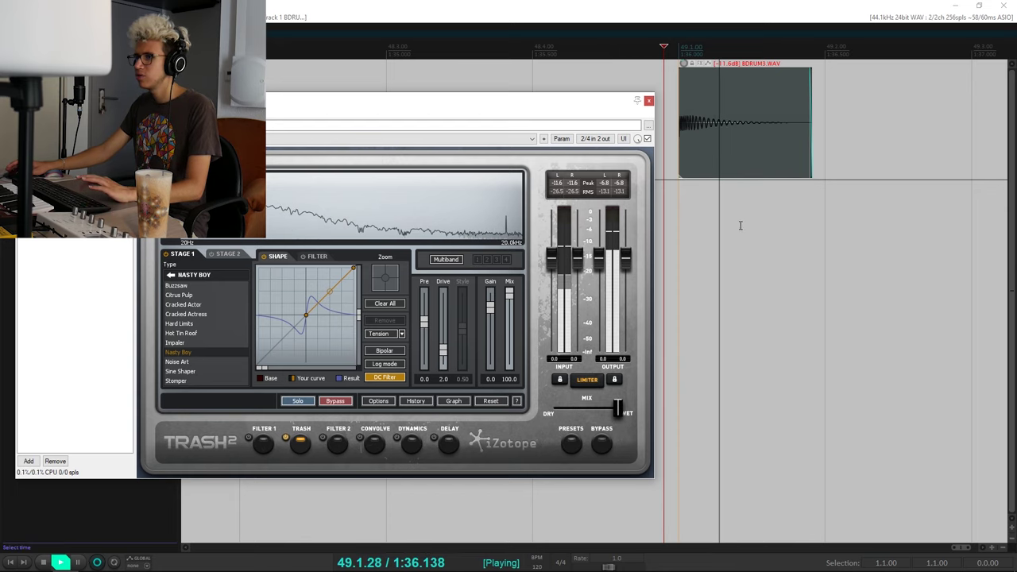
pyautogui.press('space')
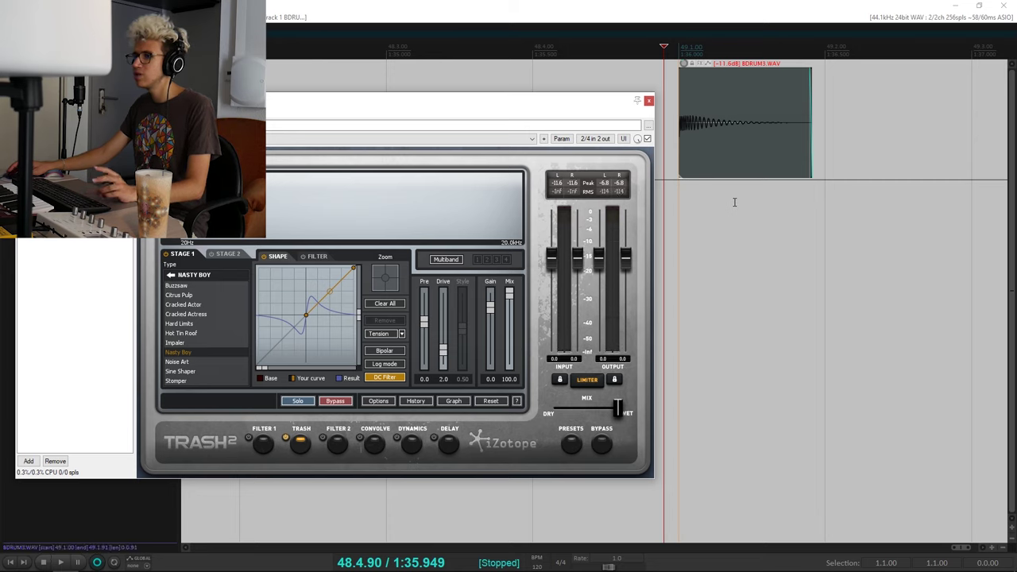
pyautogui.press('space')
pyautogui.press('space')
pyautogui.press('space')
pyautogui.press('space')
pyautogui.press('space')
pyautogui.press('space')
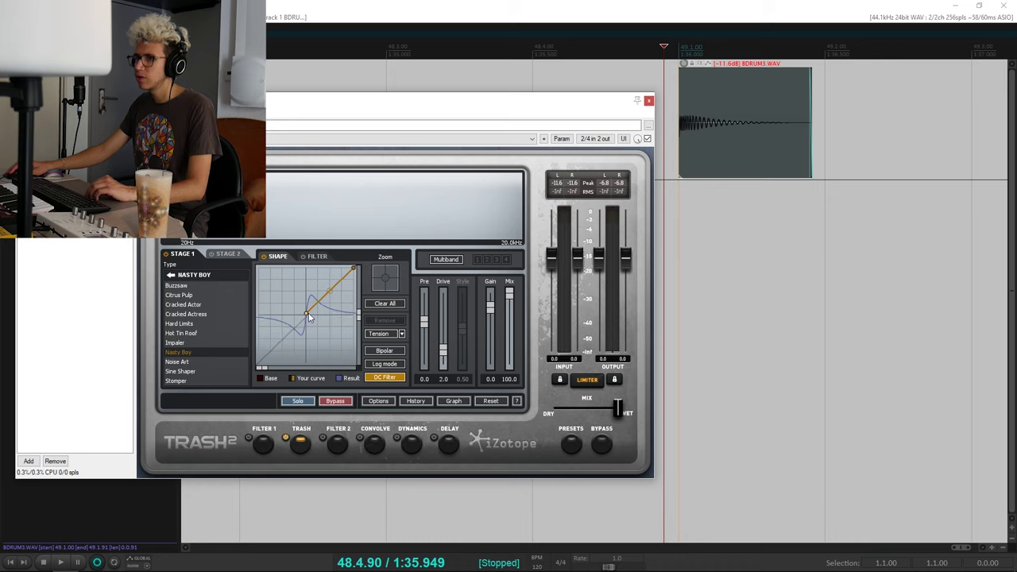
# Step: Pull the waveshaper curve's inner point below the centre of the Shape graph and play the kick repeatedly
pyautogui.moveTo(311, 317)
pyautogui.mouseDown()
pyautogui.moveTo(305, 269)
pyautogui.moveTo(305, 334)
pyautogui.mouseUp()
pyautogui.press('space')
pyautogui.press('space')
pyautogui.press('space')
pyautogui.press('space')
pyautogui.press('space')
pyautogui.press('space')
pyautogui.press('space')
pyautogui.press('space')
pyautogui.press('space')
pyautogui.press('space')
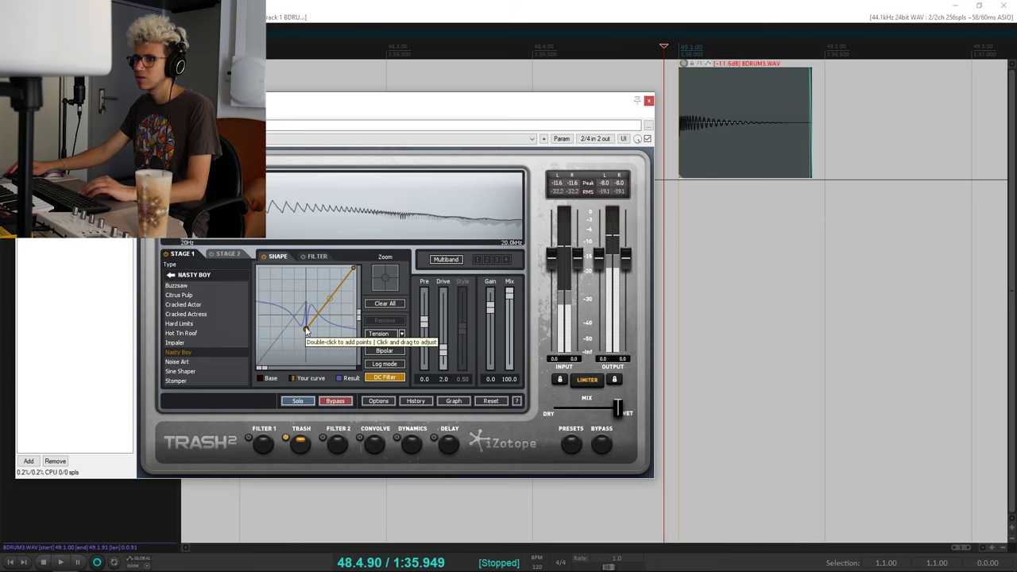
pyautogui.press('space')
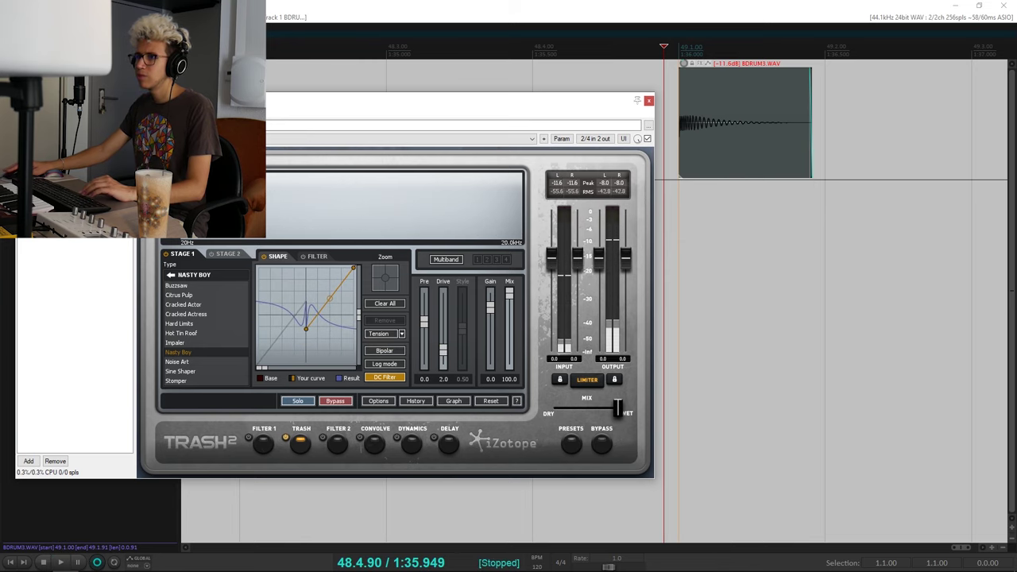
# Step: Move the FX window aside, set the Stage 1 Pre to 0.2 and Drive to 7.7, and play the kick
pyautogui.moveTo(307, 98); pyautogui.dragTo(353, 107)
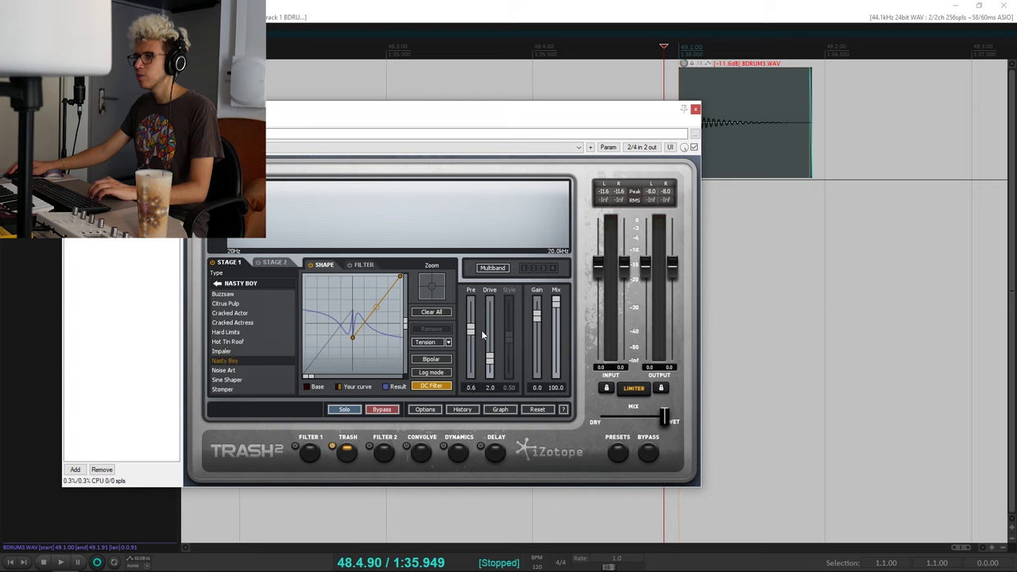
pyautogui.moveTo(490, 357); pyautogui.dragTo(490, 321)
pyautogui.press('space')
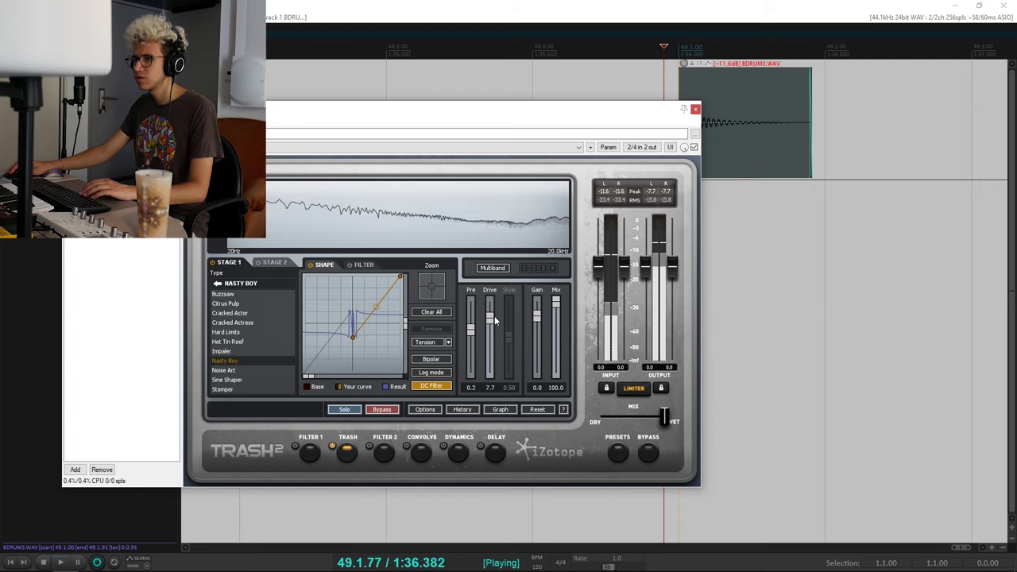
pyautogui.press('space')
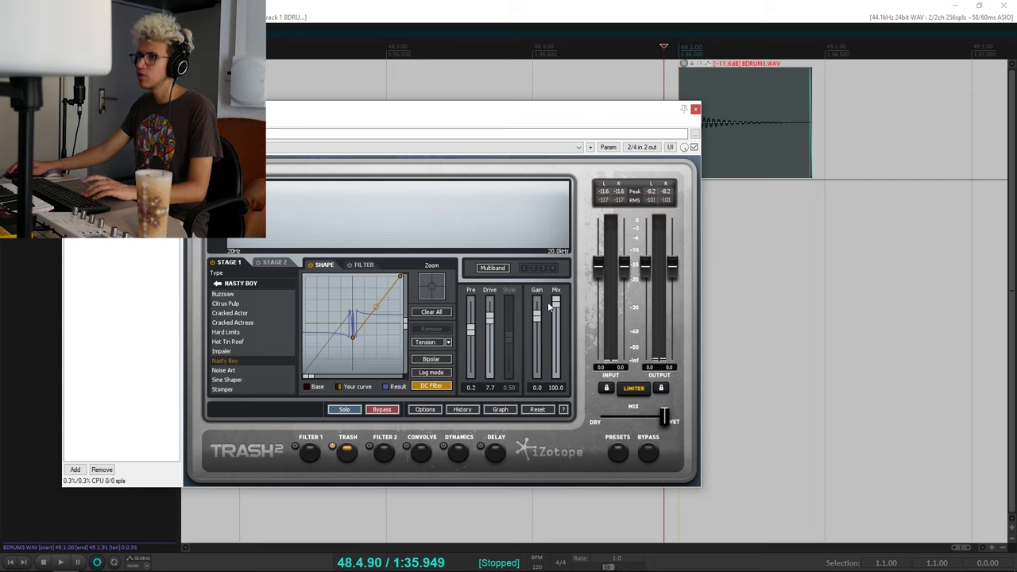
# Step: Try the Stage 1 Mix at 41.0 and 30.6 while playing the kick, and return it to 100.0
pyautogui.press('space')
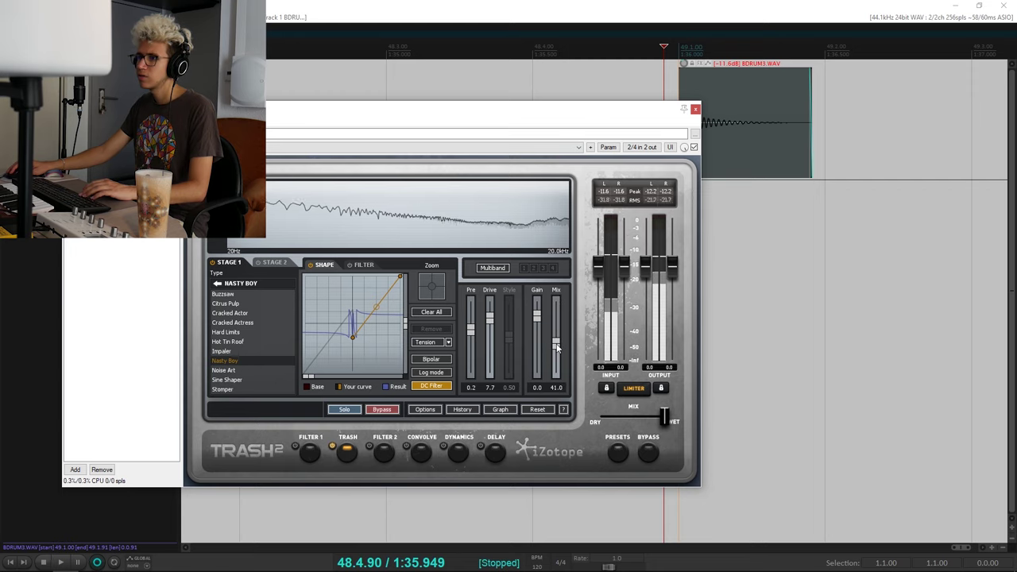
pyautogui.press('space')
pyautogui.moveTo(561, 349); pyautogui.dragTo(555, 355)
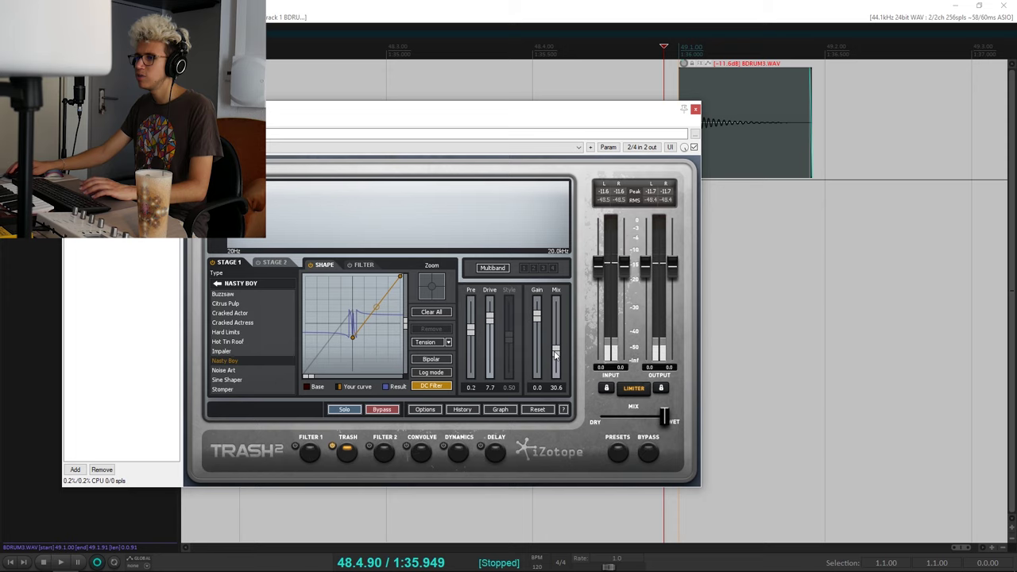
pyautogui.press('space')
pyautogui.press('space')
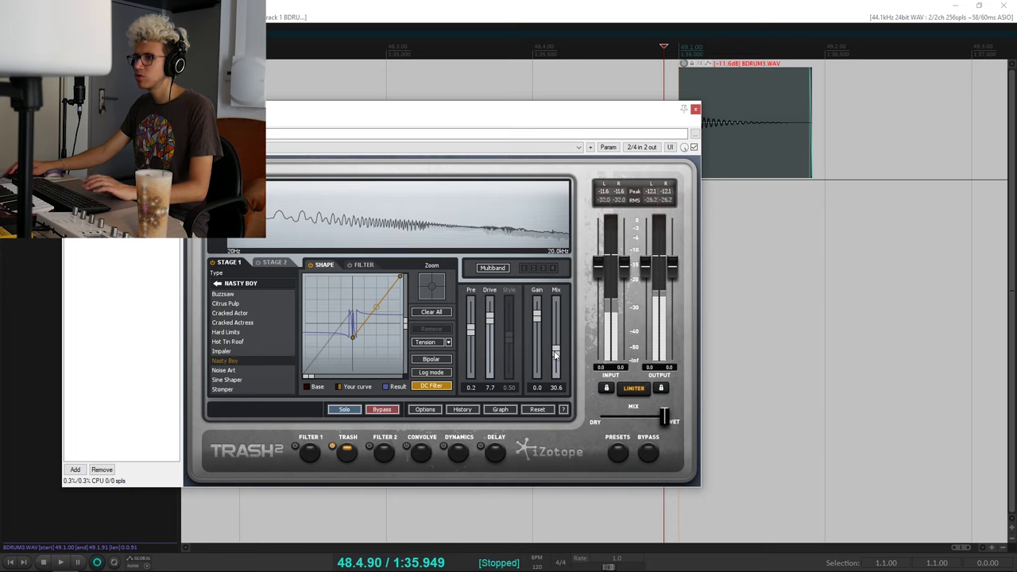
pyautogui.moveTo(555, 355); pyautogui.dragTo(556, 300)
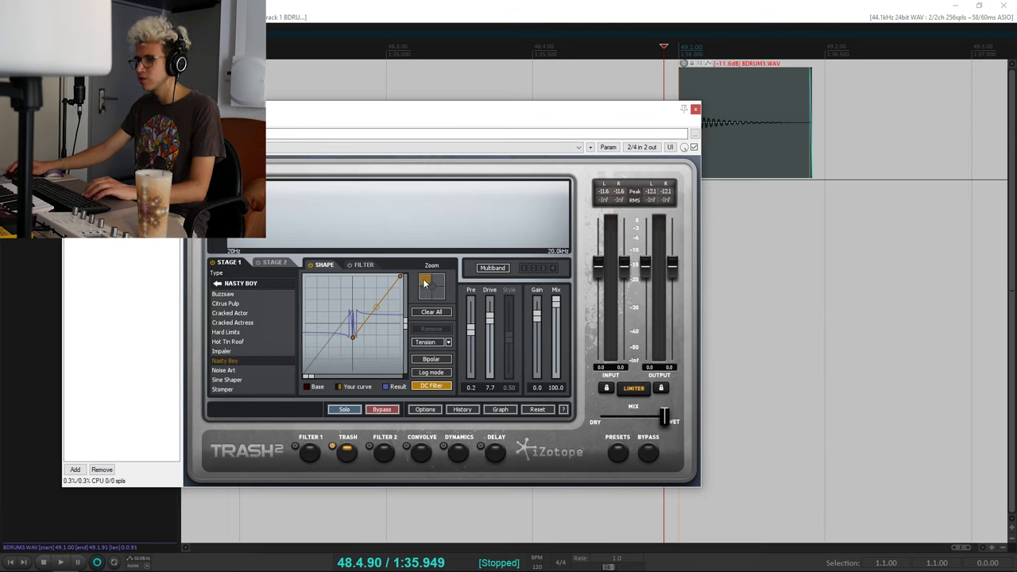
# Step: Raise the curve's inner point slightly, enable Bipolar mode for the shape, and play the kick
pyautogui.press('space')
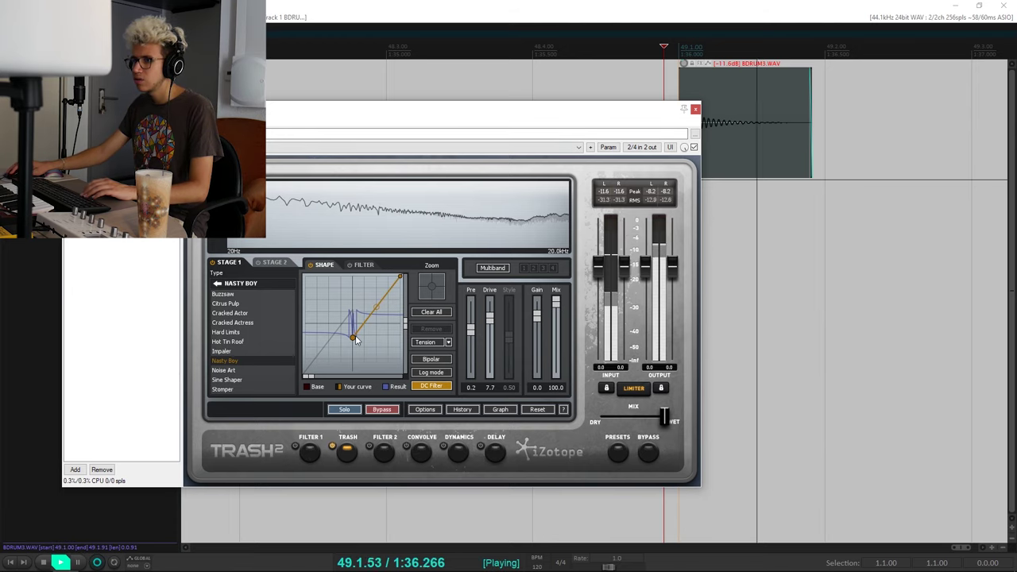
pyautogui.press('space')
pyautogui.moveTo(353, 337); pyautogui.dragTo(354, 329)
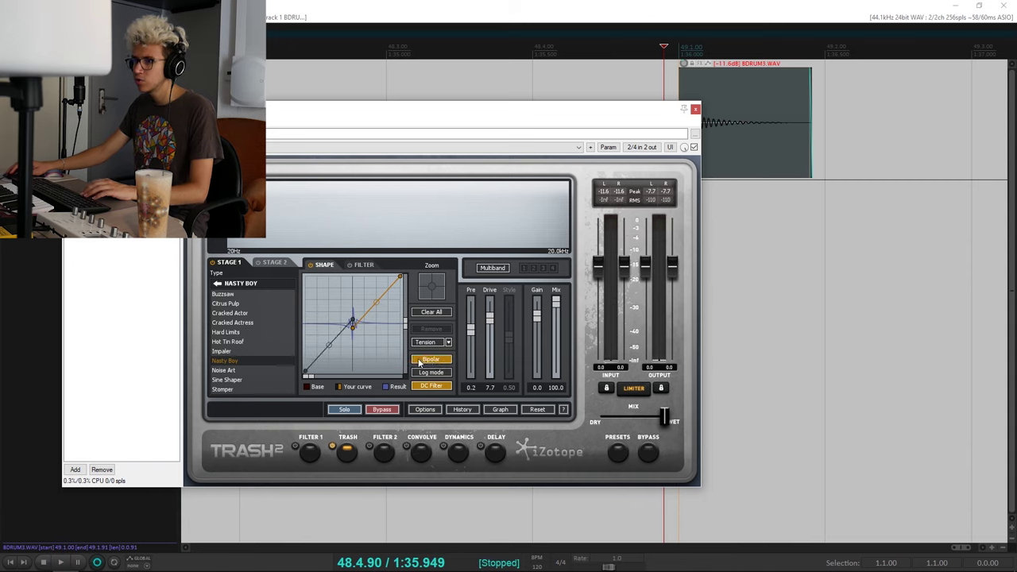
pyautogui.press('space')
pyautogui.press('space')
# Step: Raise the inner point of the negative curve half well above centre, switch off the DC Filter, and play the kick
pyautogui.moveTo(352, 326); pyautogui.dragTo(353, 298)
pyautogui.press('space')
pyautogui.press('space')
pyautogui.press('space')
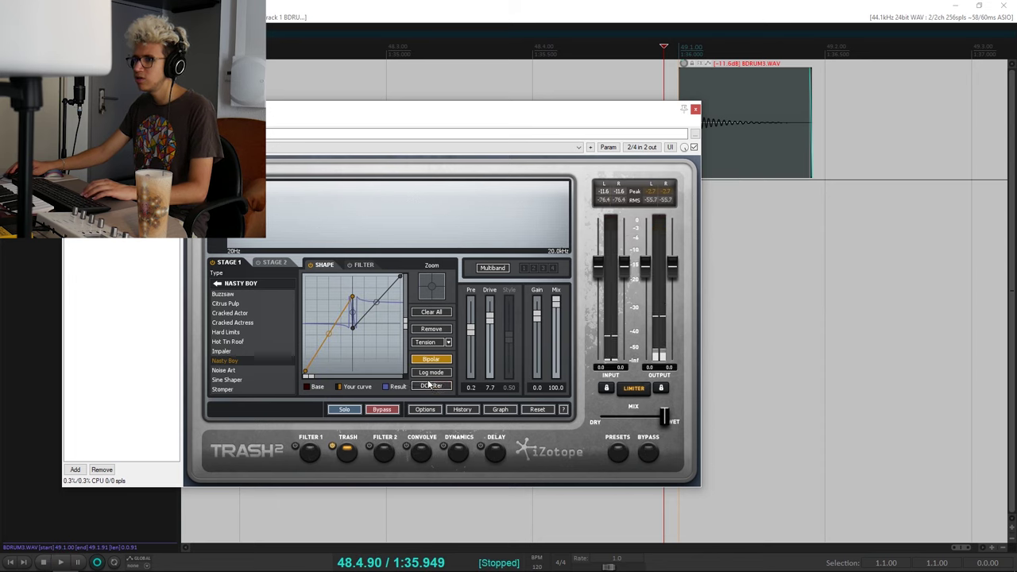
# Step: Enable Log mode, lower the negative half's inner point to just above centre, and play the kick repeatedly
pyautogui.click(433, 374)
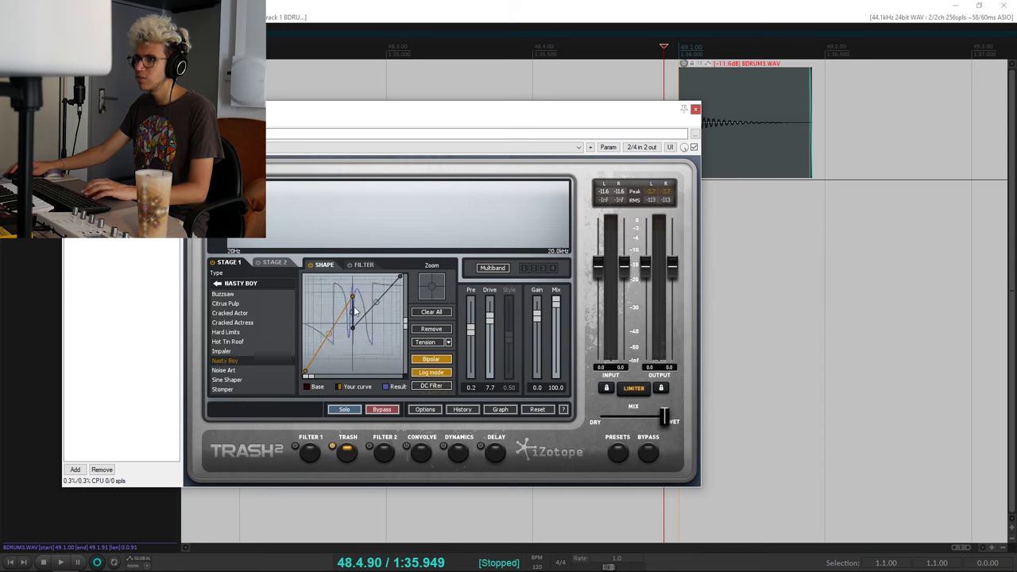
pyautogui.press('space')
pyautogui.press('space')
pyautogui.moveTo(353, 297); pyautogui.dragTo(353, 315)
pyautogui.press('space')
pyautogui.press('space')
pyautogui.press('space')
pyautogui.press('space')
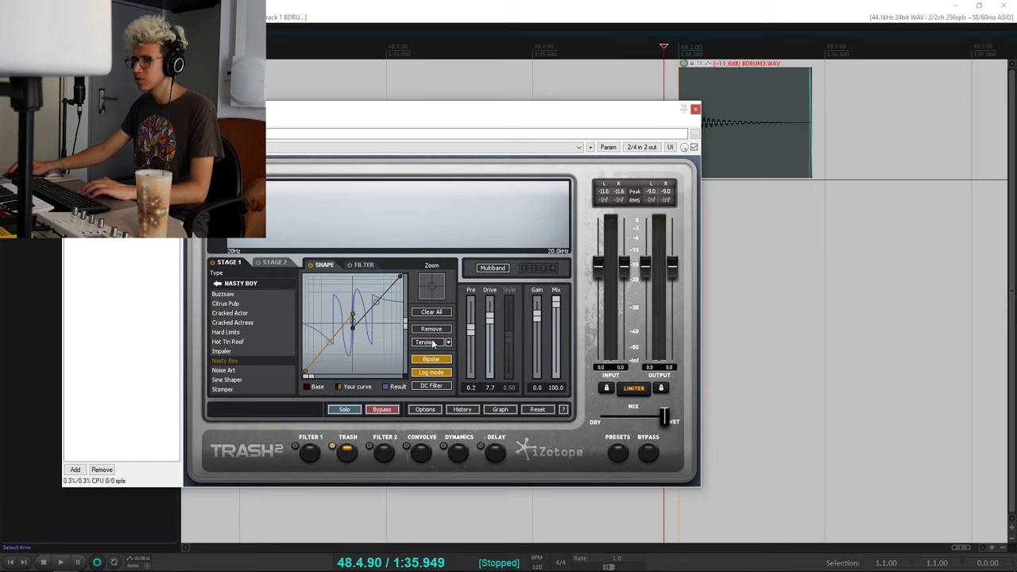
# Step: Change the distortion type to Sine Shaper, move the negative half's inner point to the graph's upper-left corner, and play the kick
pyautogui.click(226, 380)
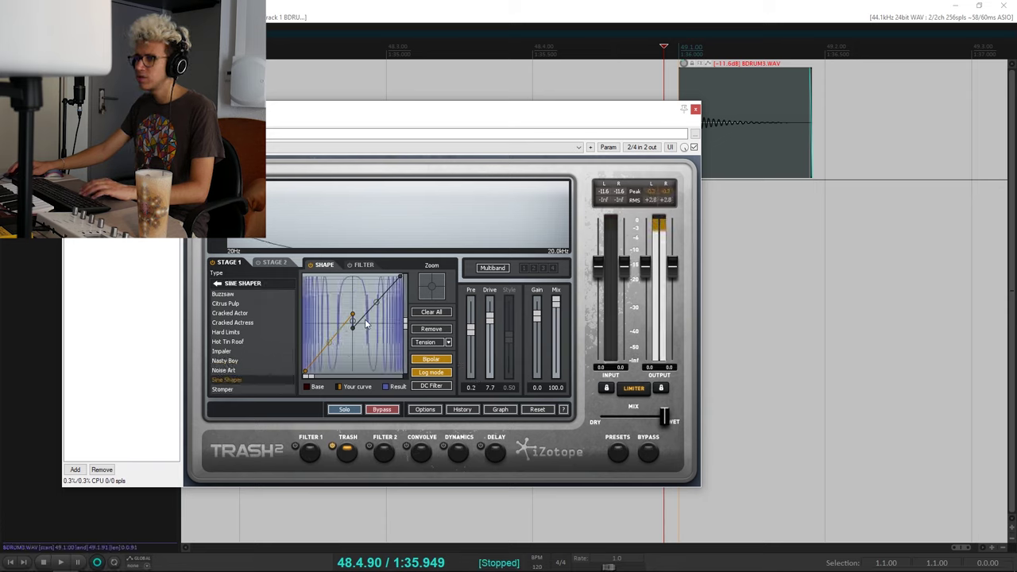
pyautogui.moveTo(356, 332); pyautogui.dragTo(311, 283)
pyautogui.press('space')
pyautogui.press('space')
pyautogui.press('space')
pyautogui.press('space')
pyautogui.press('space')
pyautogui.press('space')
pyautogui.press('space')
# Step: Move the positive half's inner point toward the lower right of the Shape graph and play the kick
pyautogui.moveTo(373, 302); pyautogui.dragTo(386, 351)
pyautogui.press('space')
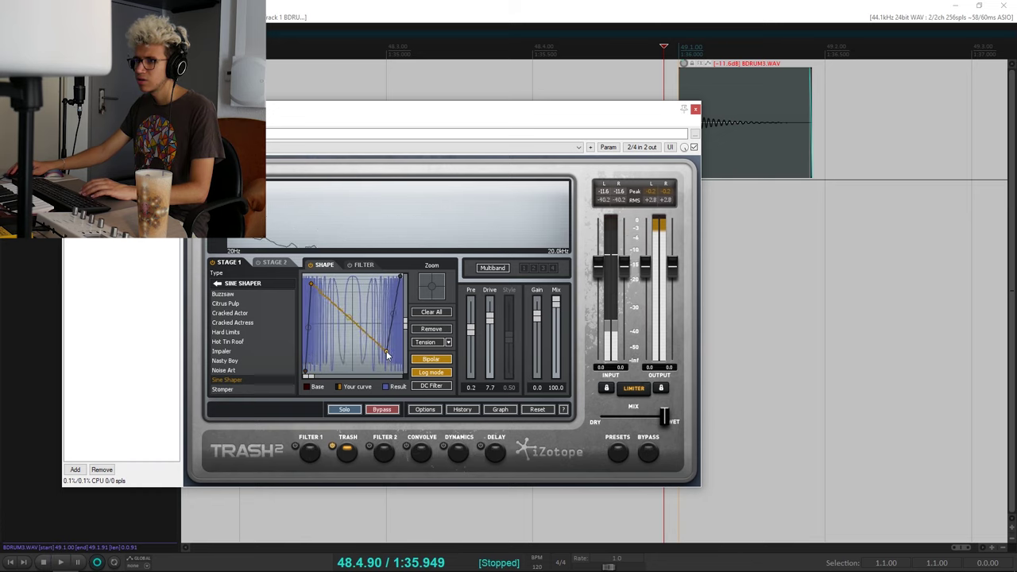
pyautogui.press('space')
pyautogui.press('space')
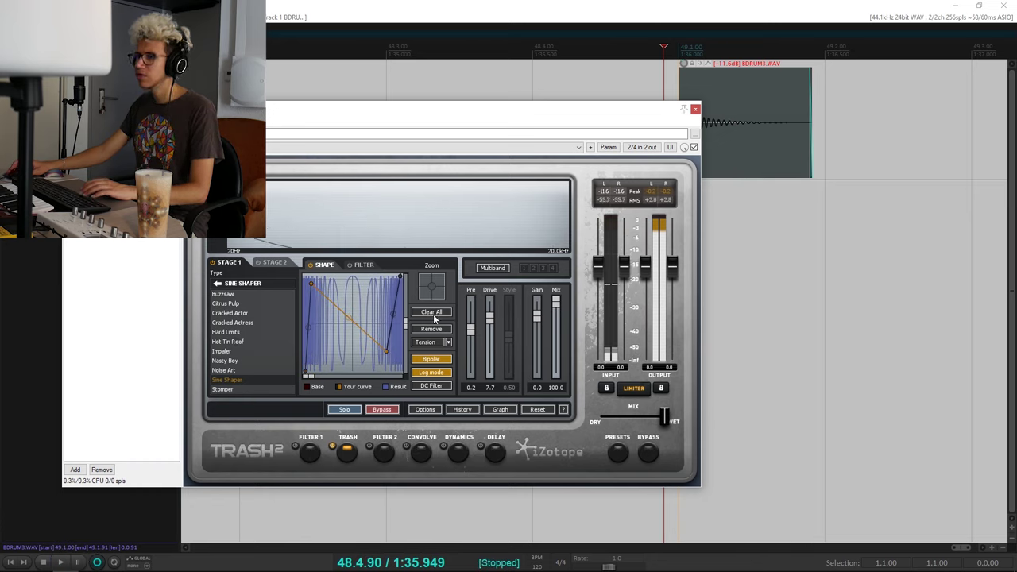
# Step: Try the Cracked Actress and Cracked Actor types on the kick, and set the distortion type to Citrus Pulp
pyautogui.click(247, 324)
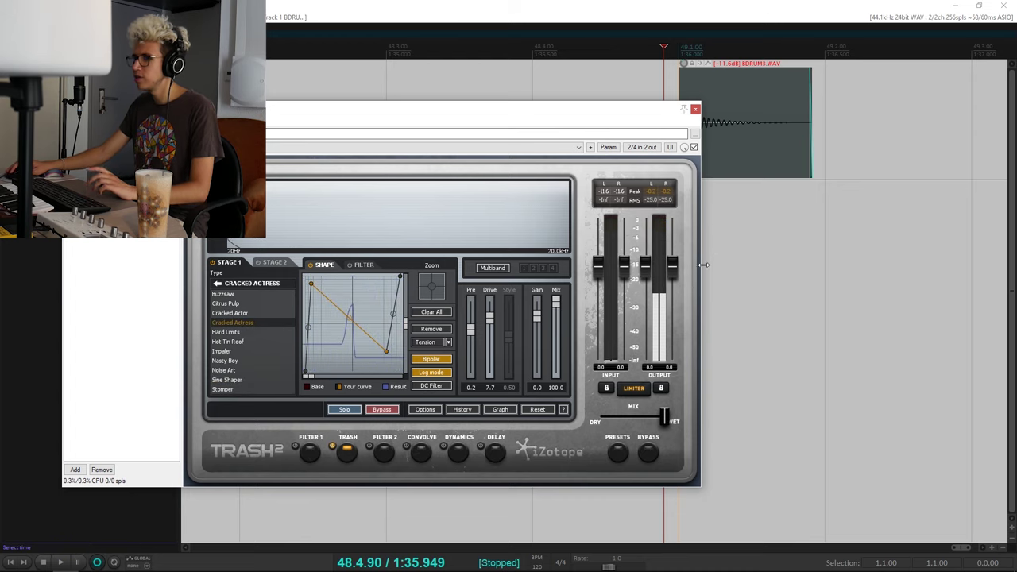
pyautogui.click(249, 313)
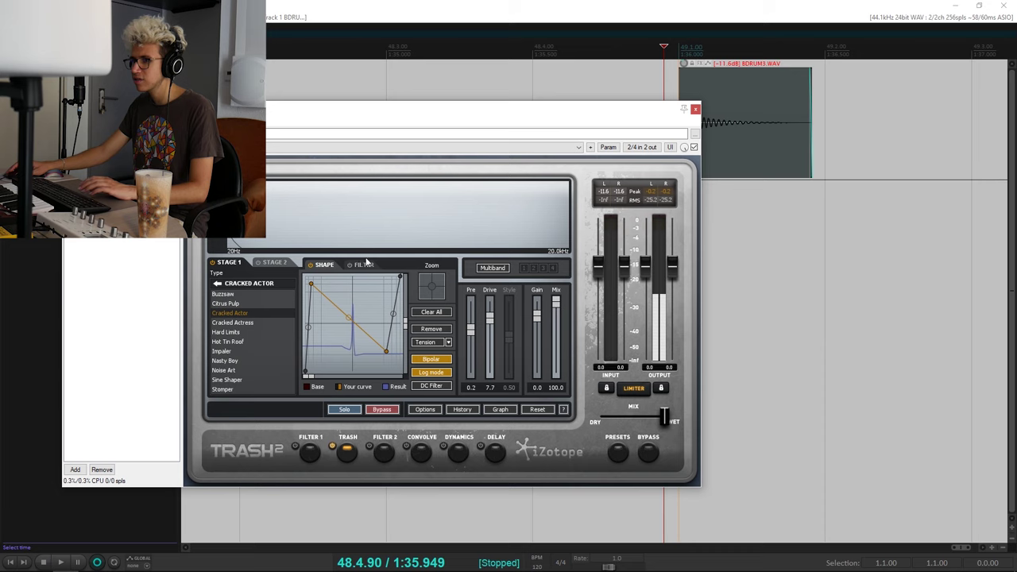
pyautogui.press('space')
pyautogui.click(228, 303)
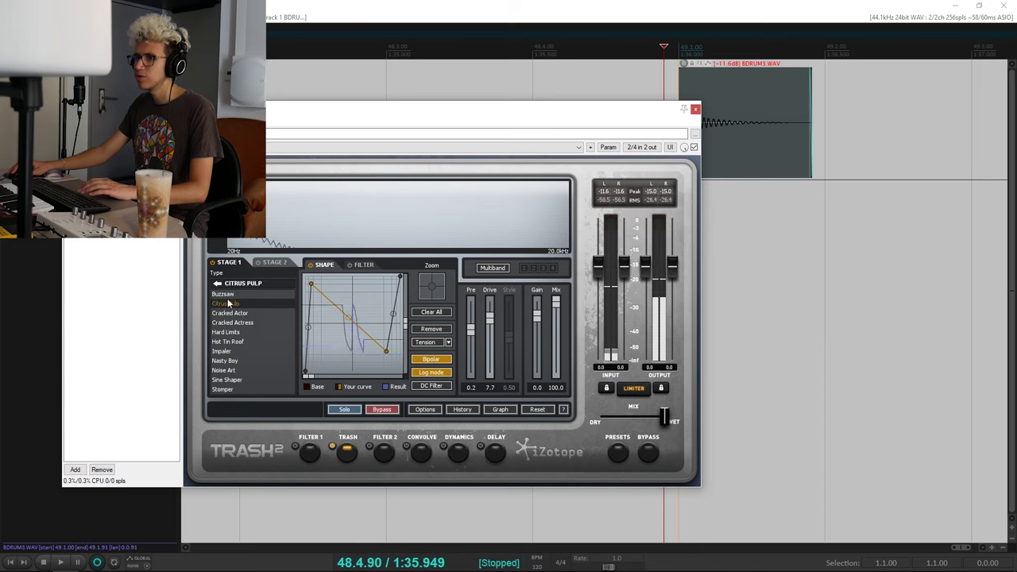
# Step: Play the kick with Citrus Pulp, change the distortion type to Little Popper from the Saturate group, and play it again
pyautogui.press('space')
pyautogui.press('space')
pyautogui.click(217, 283)
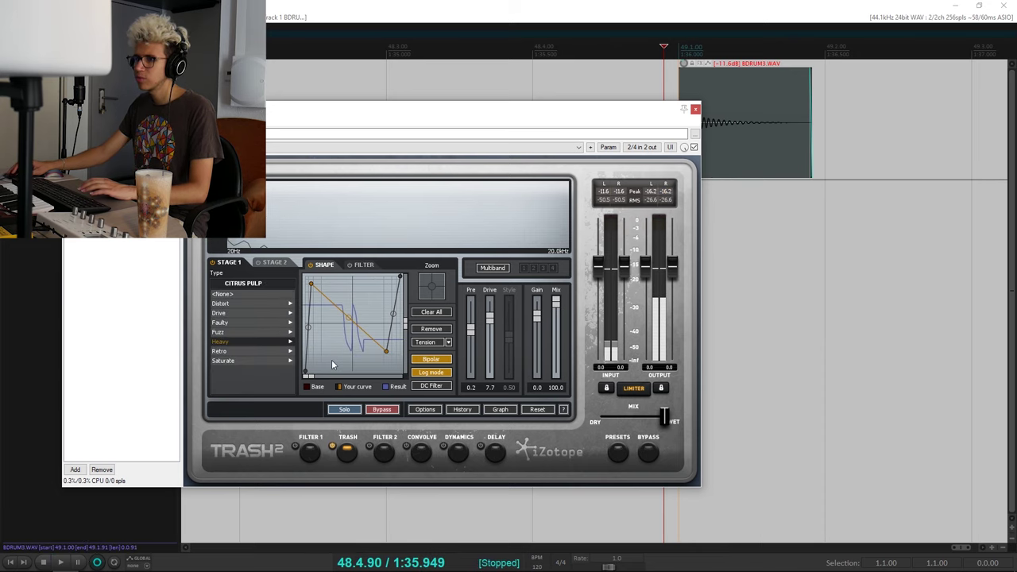
pyautogui.click(247, 362)
pyautogui.click(238, 332)
pyautogui.press('space')
pyautogui.press('space')
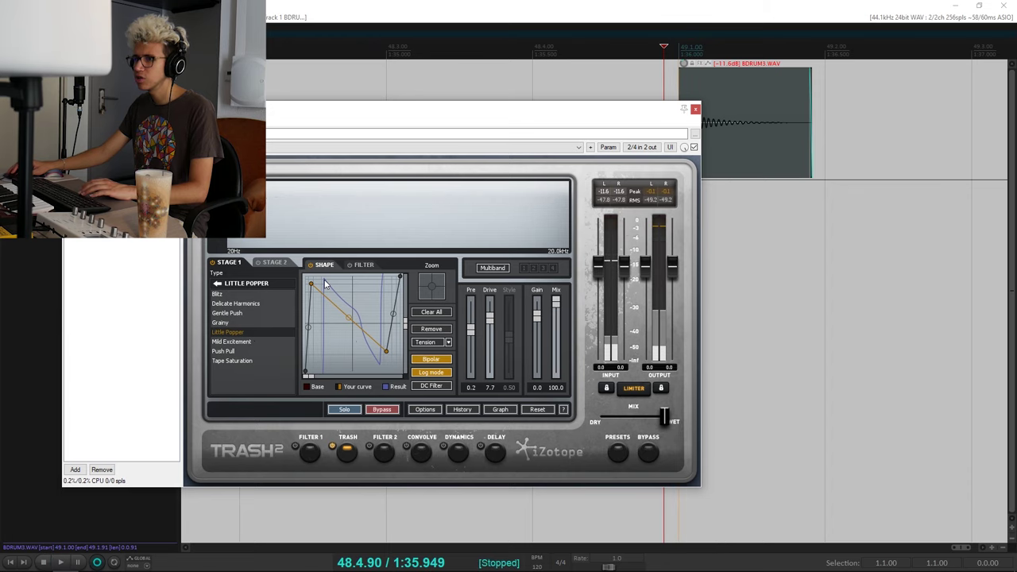
# Step: Move the negative half's inner point down toward the centre of the Shape graph and play the kick
pyautogui.moveTo(324, 285); pyautogui.dragTo(353, 322)
pyautogui.press('space')
pyautogui.press('space')
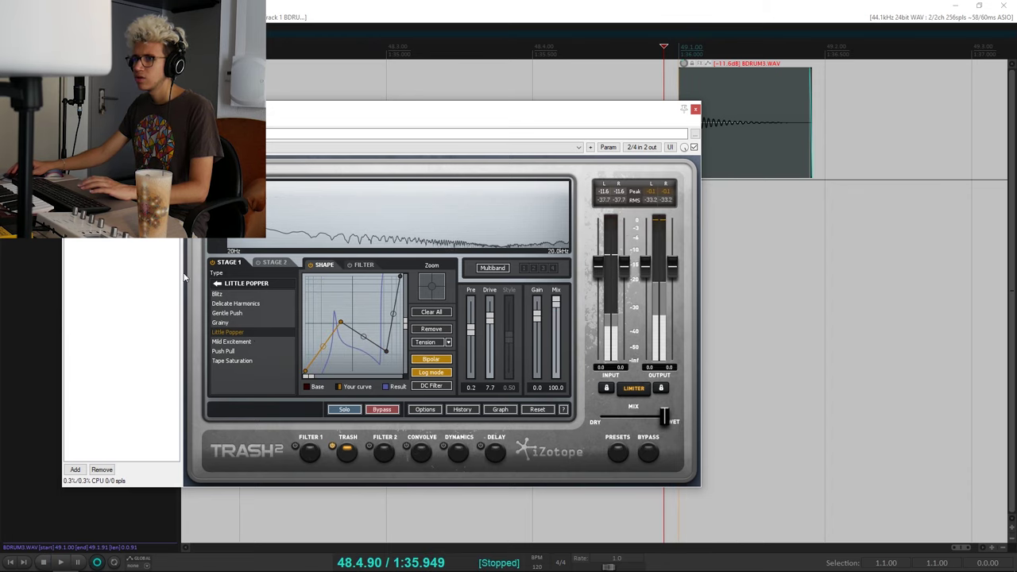
# Step: Move the plug-in window clear of the track and delete the kick sample from the timeline
pyautogui.moveTo(612, 102); pyautogui.dragTo(677, 194)
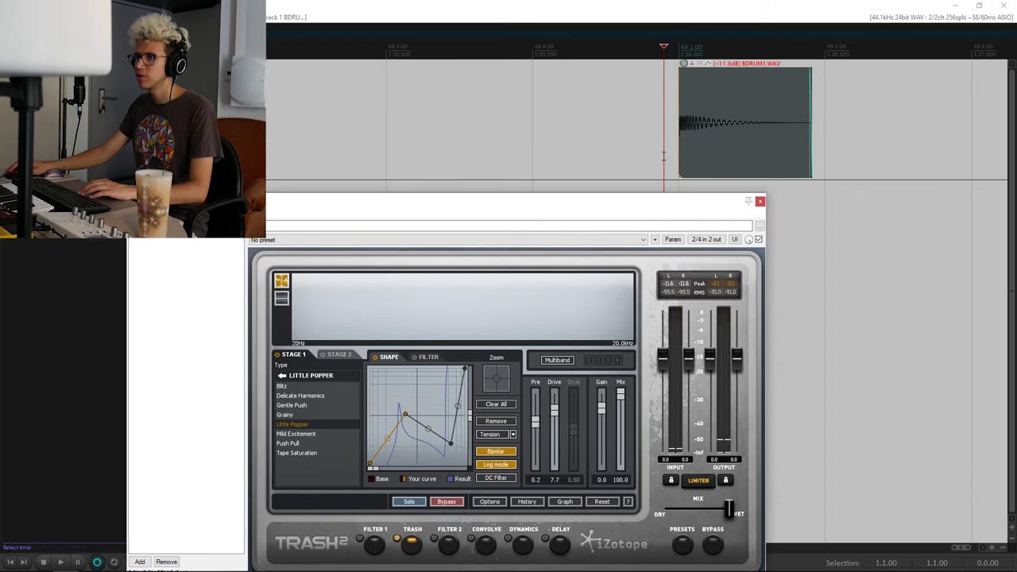
pyautogui.click(707, 119)
pyautogui.click(662, 107)
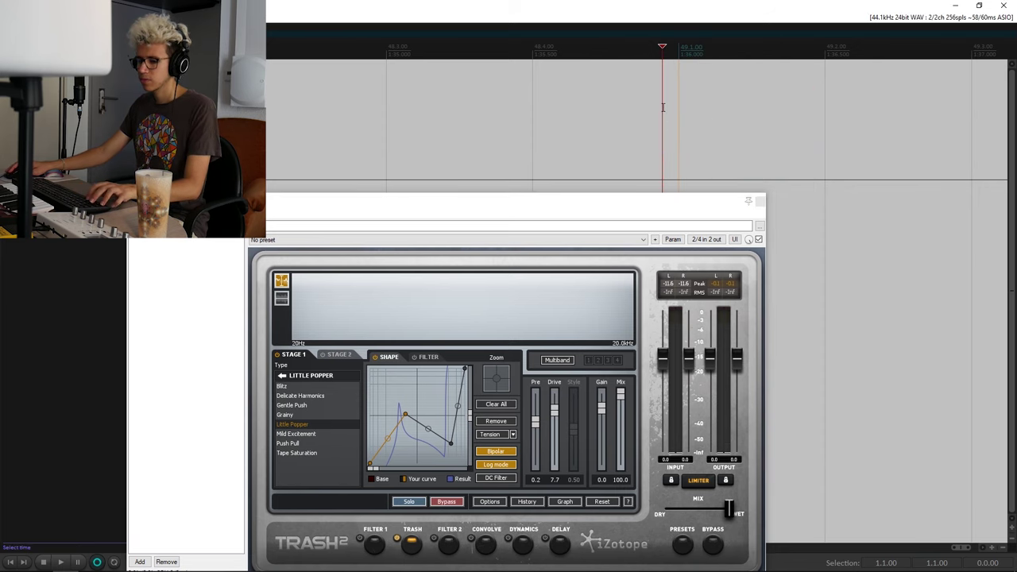
# Step: Browse the sample library to the Melody Loops folder of the Cymatics Astro Hip Hop Sample Pack
pyautogui.hotkey('ctrl', 'alt', 'x')
pyautogui.scroll(-3, 270, 294)
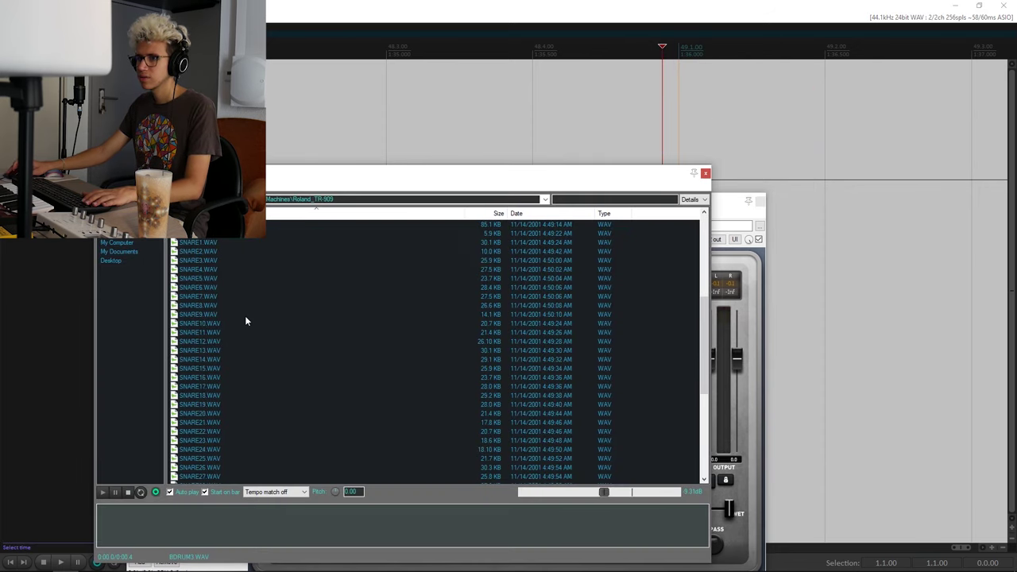
pyautogui.press('BackSpace')
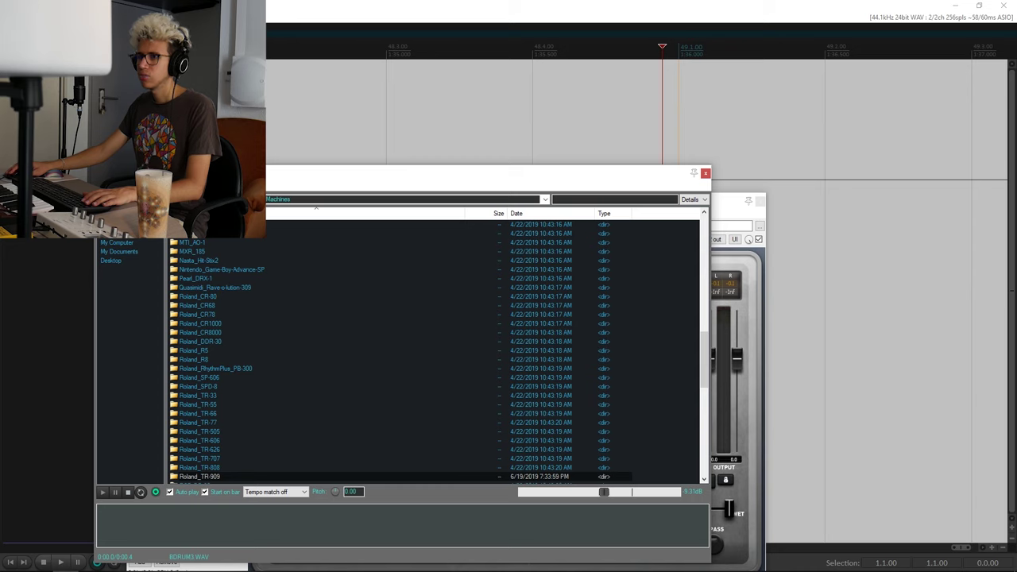
pyautogui.press('BackSpace')
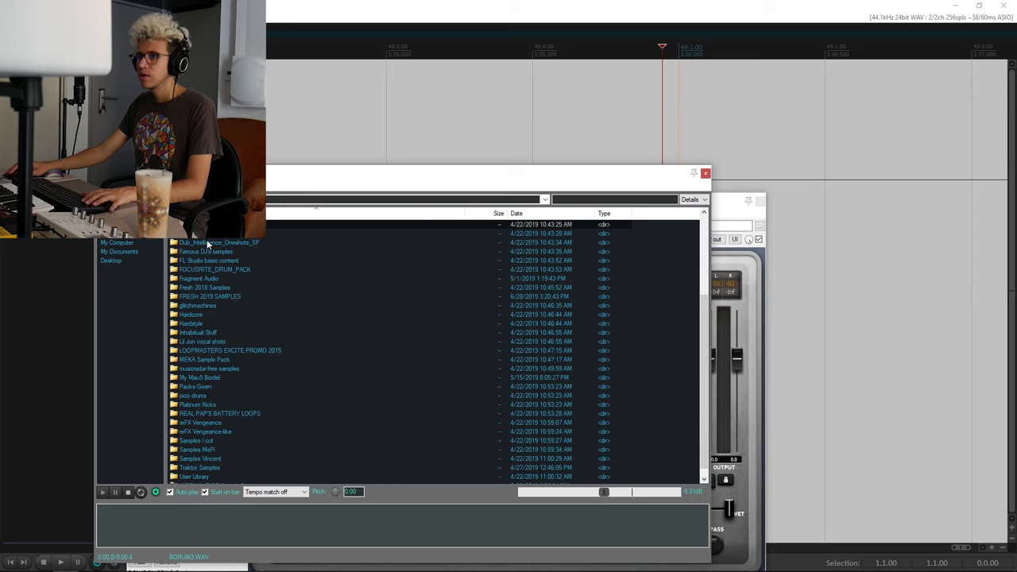
pyautogui.scroll(-1, 199, 349)
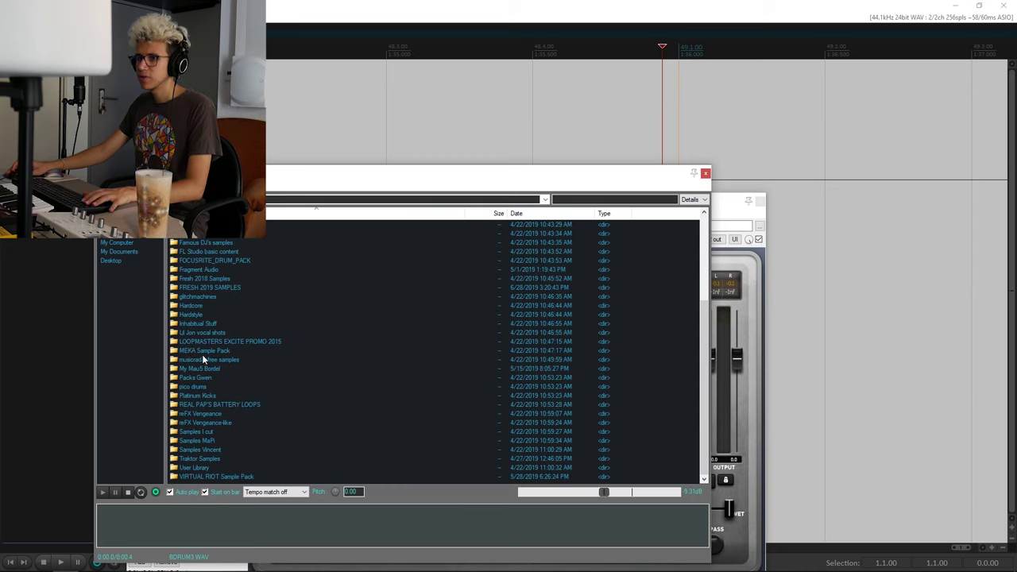
pyautogui.scroll(5, 205, 342)
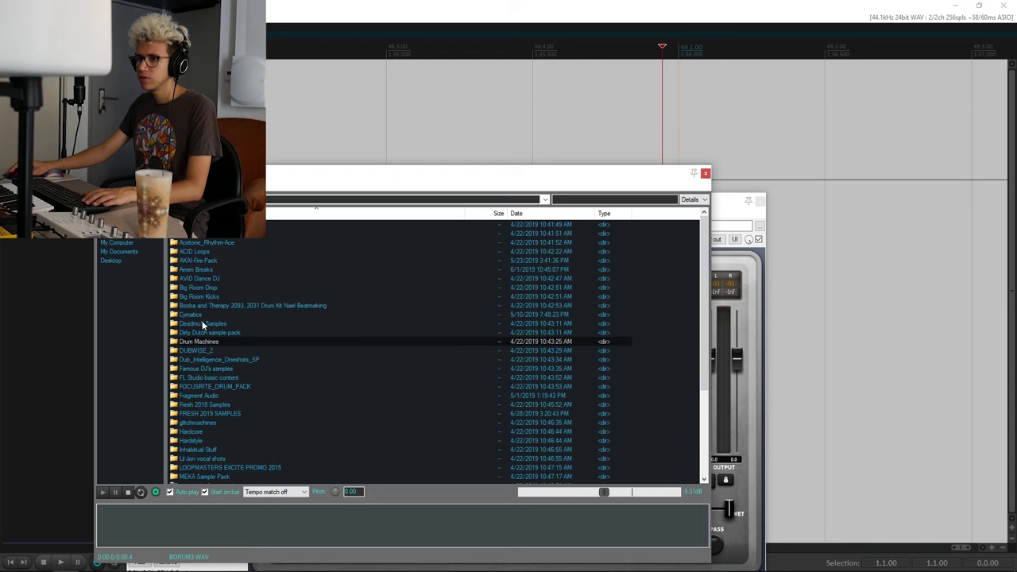
pyautogui.doubleClick(201, 314)
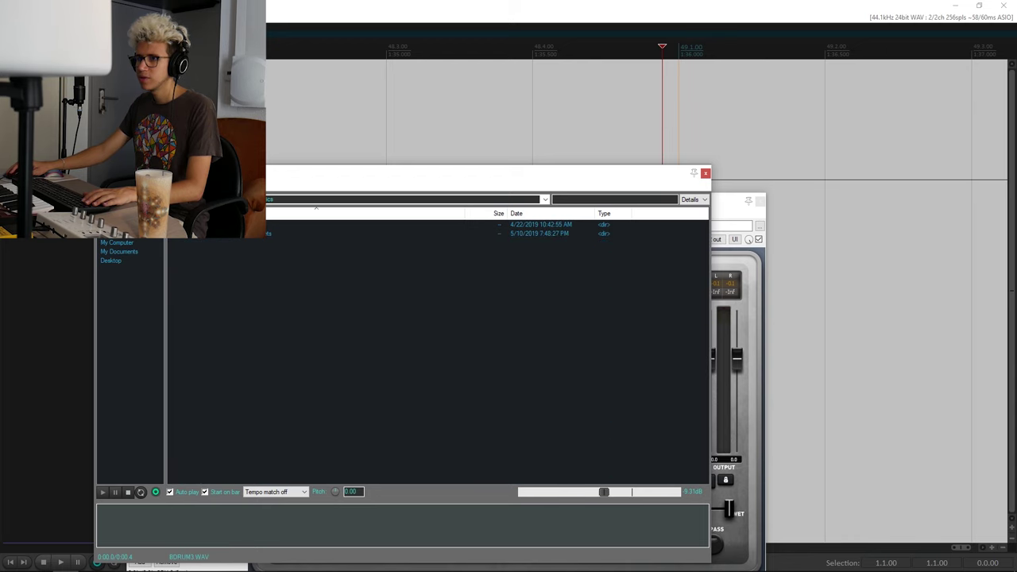
pyautogui.doubleClick(201, 224)
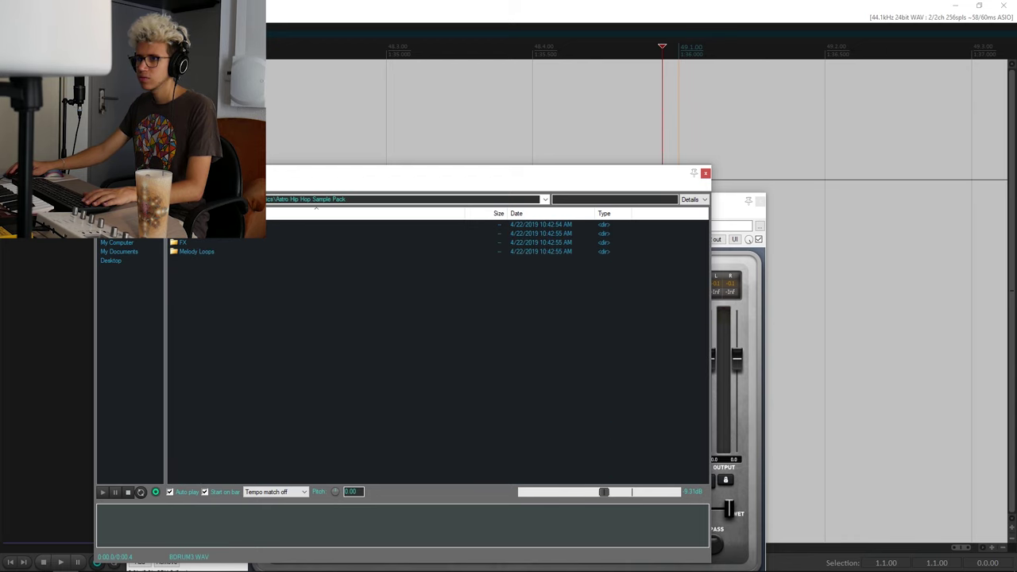
pyautogui.doubleClick(198, 251)
# Step: Preview the melody loops, place Astro Mode Melody Loop - 155 BPM E Min on the track, and close the media browser
pyautogui.click(218, 229)
pyautogui.click(235, 252)
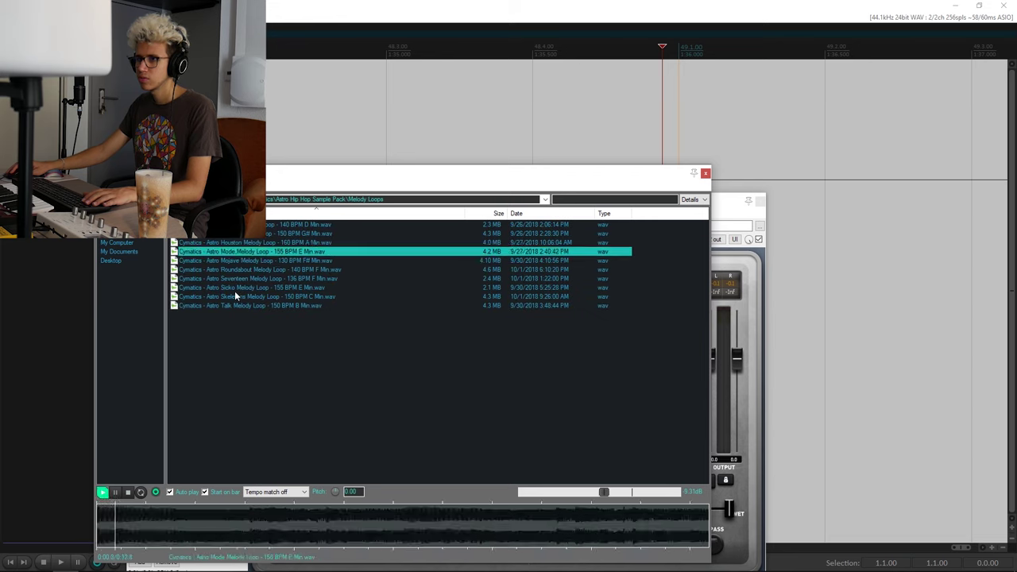
pyautogui.moveTo(242, 251); pyautogui.dragTo(394, 155)
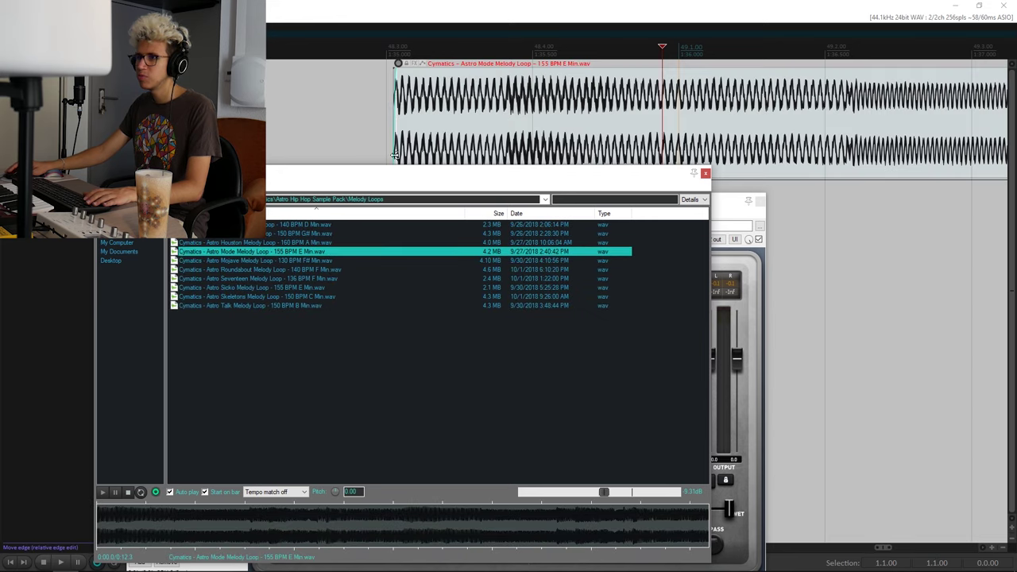
pyautogui.click(705, 173)
# Step: Move the melody loop so it starts at 49.1.00 and play it briefly through the distortion
pyautogui.scroll(-3, 422, 104)
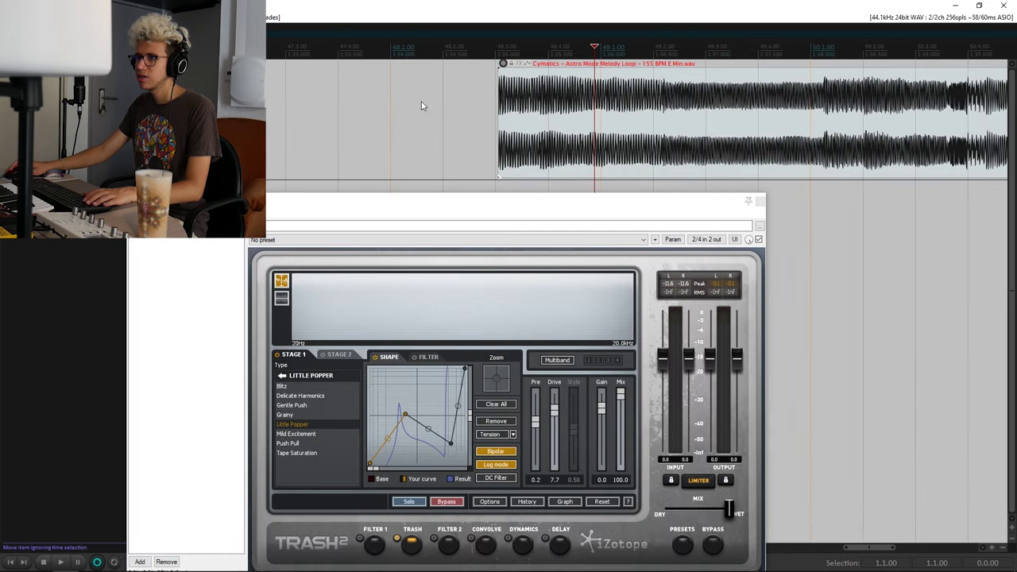
pyautogui.moveTo(518, 111); pyautogui.dragTo(620, 87)
pyautogui.press('space')
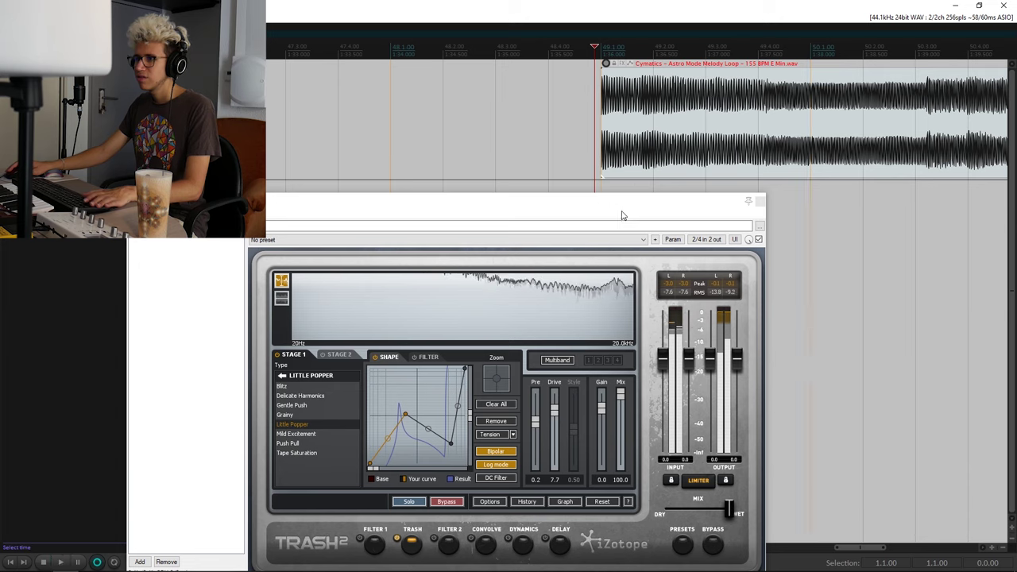
pyautogui.press('space')
# Step: Lower both output faders to -4.2 dB and play the melody loop
pyautogui.moveTo(737, 362); pyautogui.dragTo(739, 386)
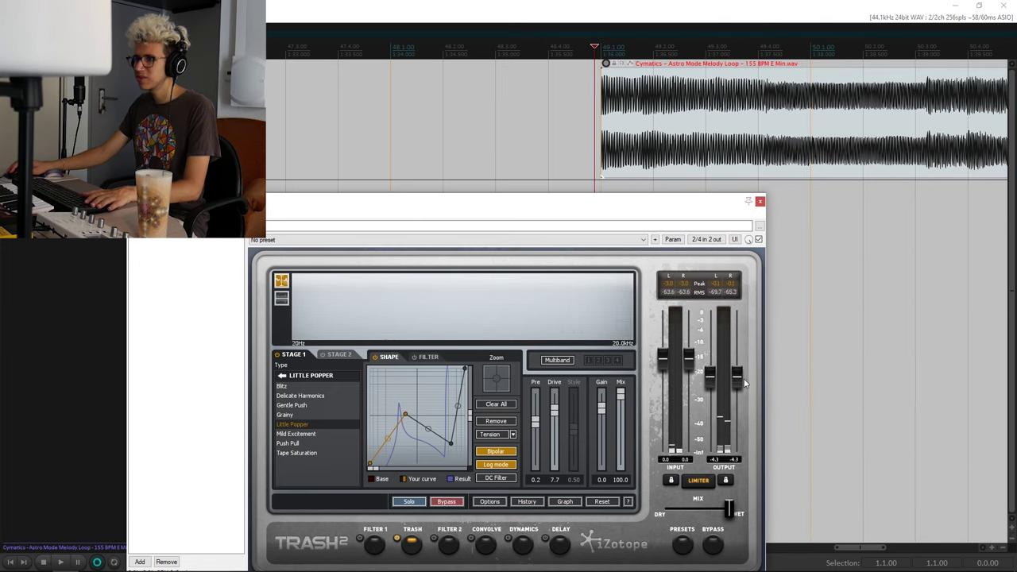
pyautogui.press('space')
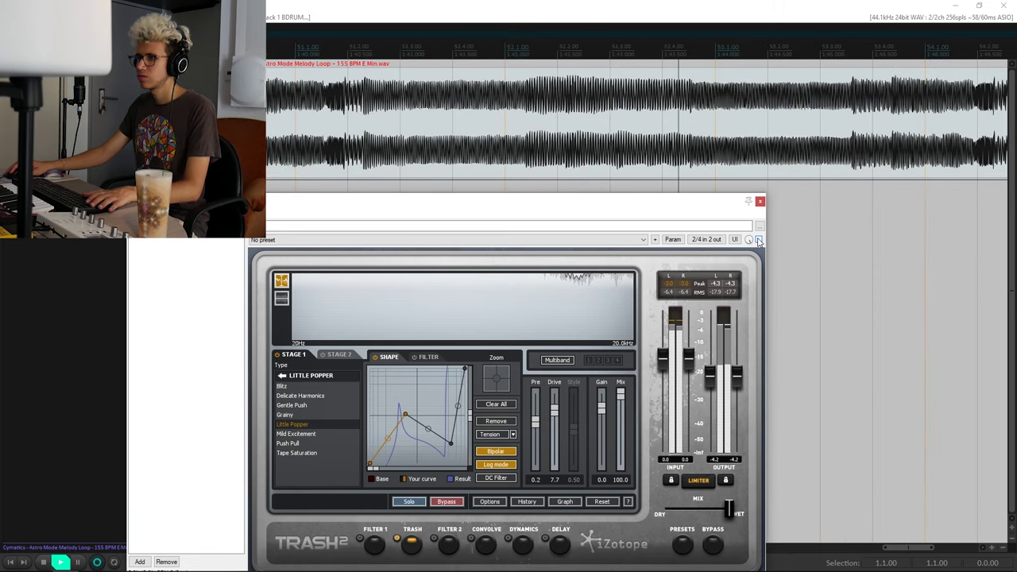
pyautogui.press('space')
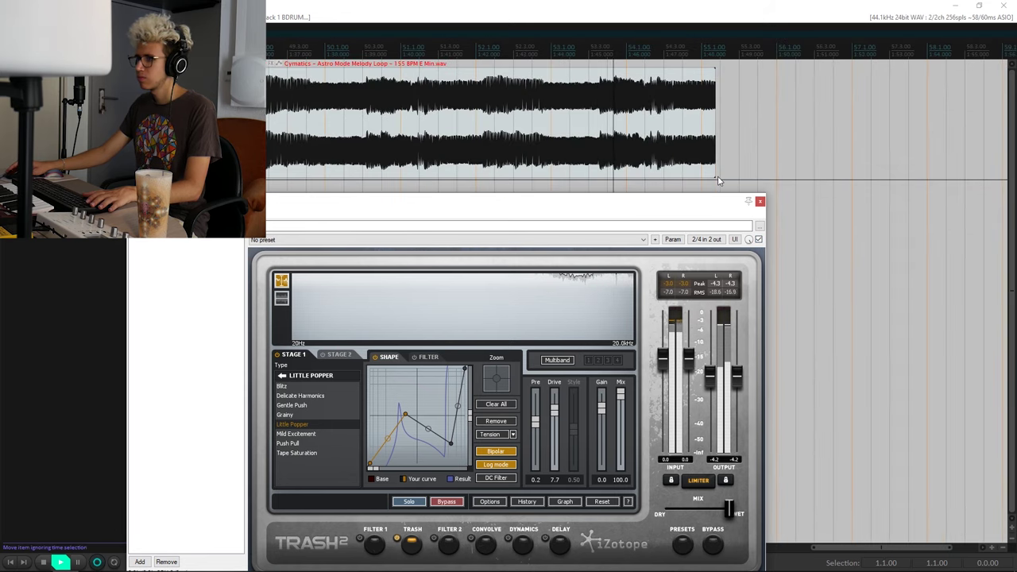
pyautogui.moveTo(395, 215); pyautogui.dragTo(345, 170)
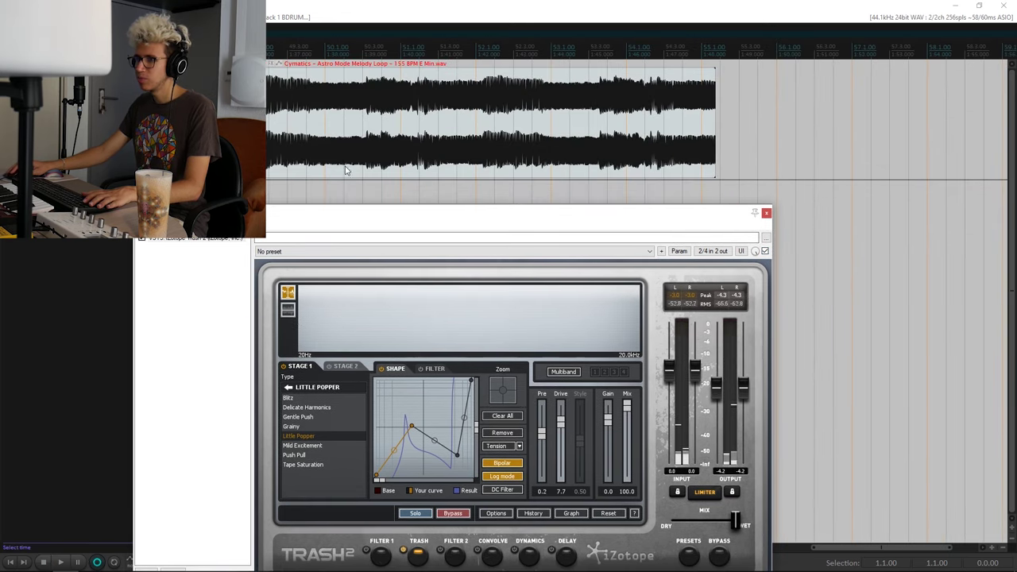
pyautogui.click(402, 132)
pyautogui.scroll(10, 419, 132)
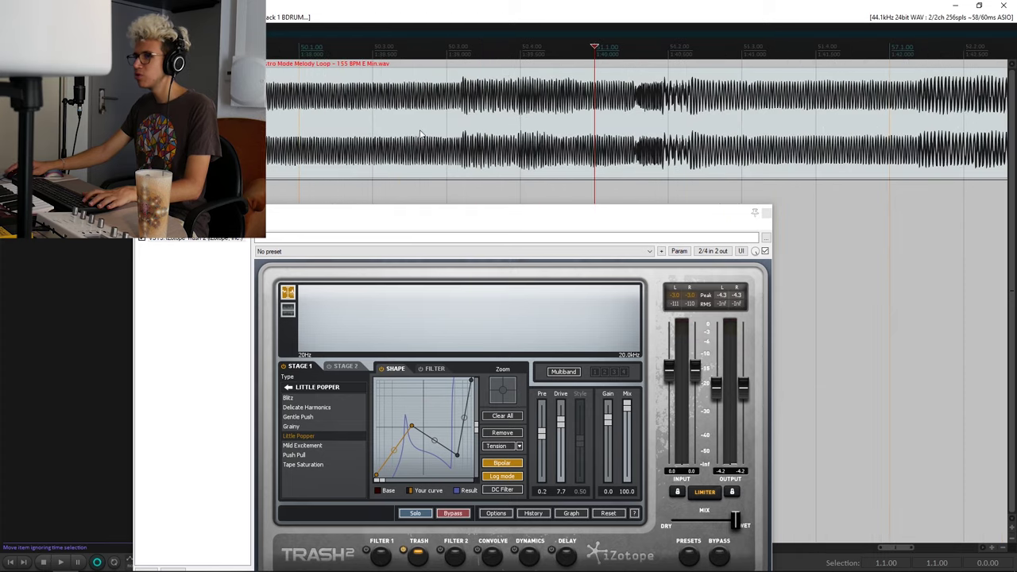
pyautogui.scroll(-5, 605, 151)
pyautogui.scroll(-9, 669, 140)
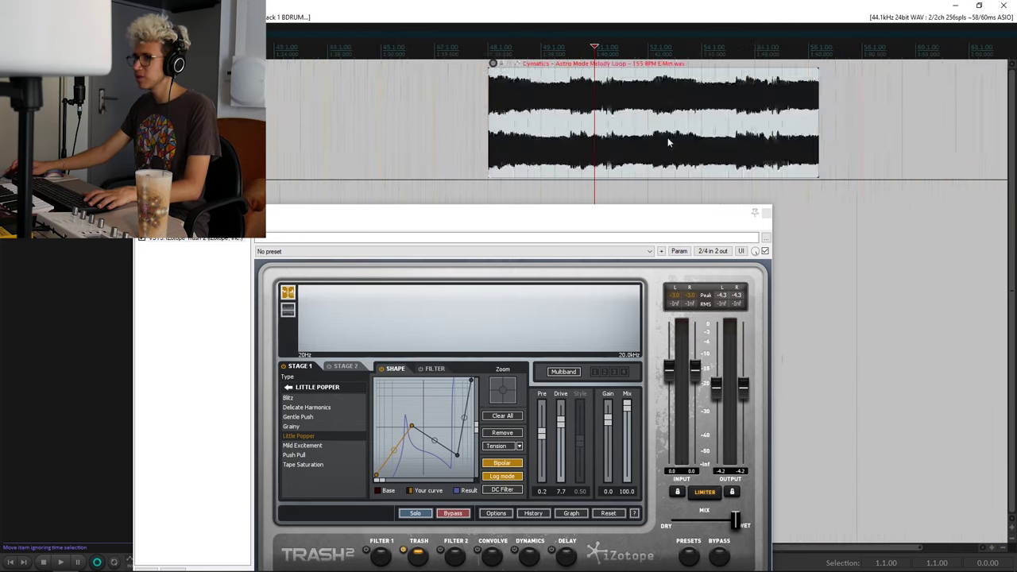
pyautogui.scroll(3, 670, 141)
pyautogui.scroll(-2, 670, 143)
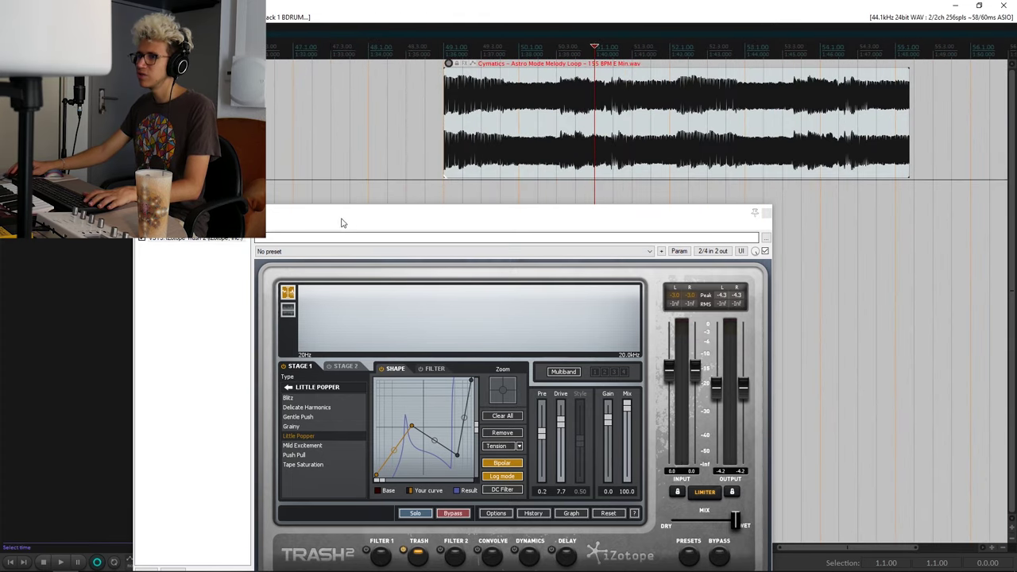
# Step: Look at the Filter 1 module, return to the Trash module, and set its distortion type to Busted from the Drive group
pyautogui.moveTo(341, 220); pyautogui.dragTo(318, 182)
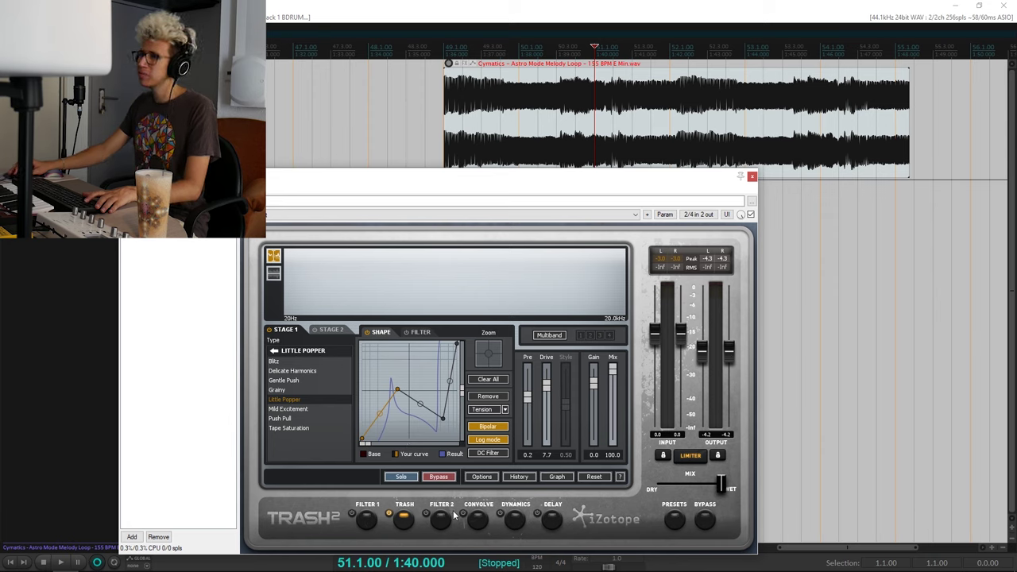
pyautogui.click(367, 521)
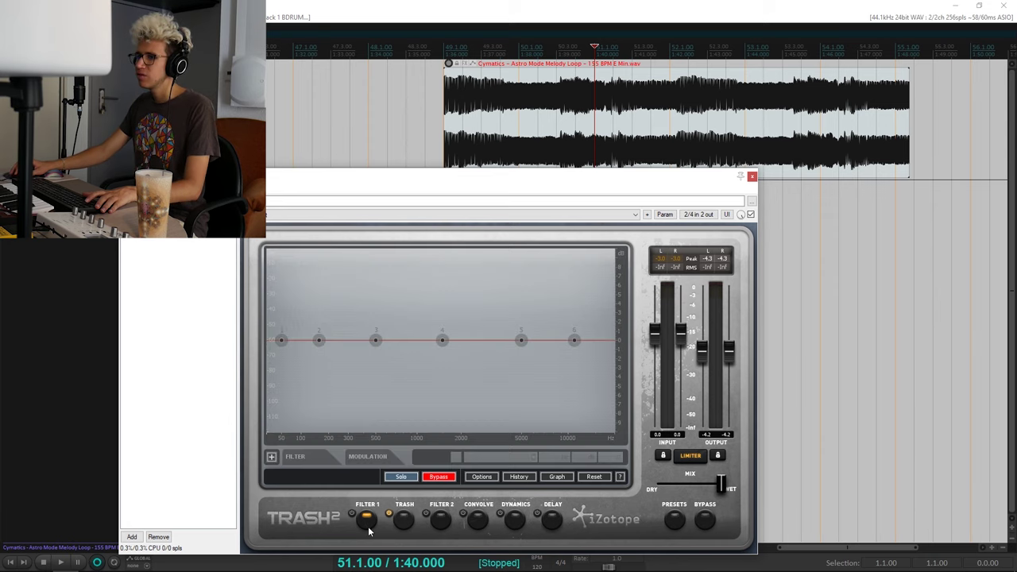
pyautogui.click(405, 526)
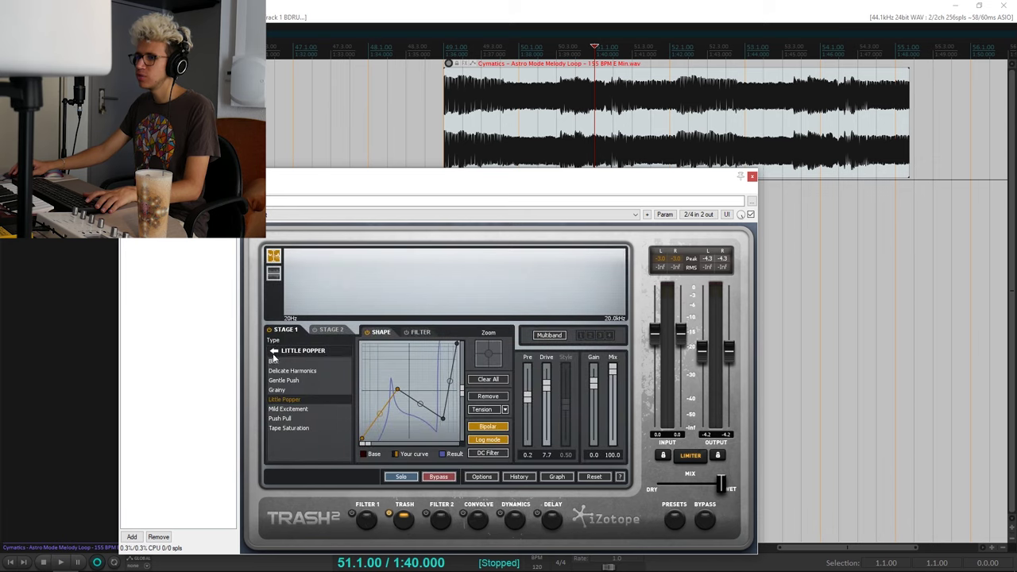
pyautogui.click(274, 355)
pyautogui.click(301, 381)
pyautogui.click(302, 381)
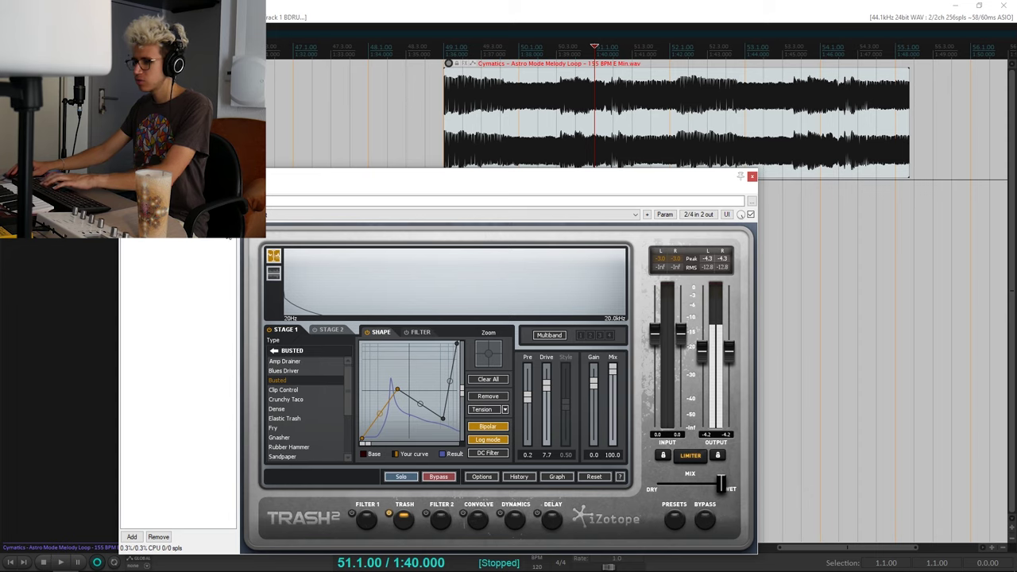
# Step: Replace the Trash 2 instance on the track with a fresh iZotope Trash 2 and dismiss its Preset Manager
pyautogui.press('Delete')
pyautogui.doubleClick(202, 275)
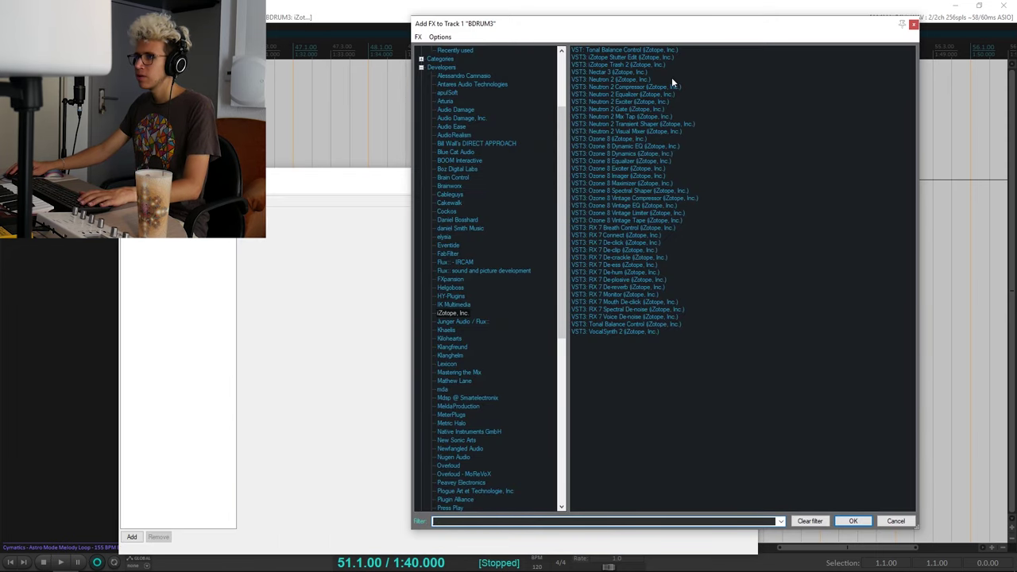
pyautogui.doubleClick(615, 64)
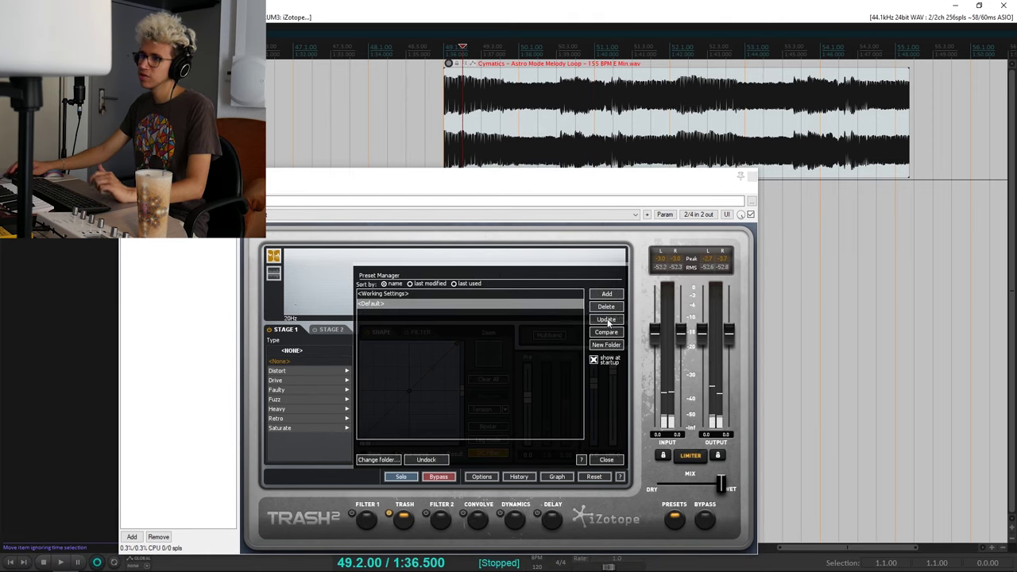
pyautogui.click(608, 459)
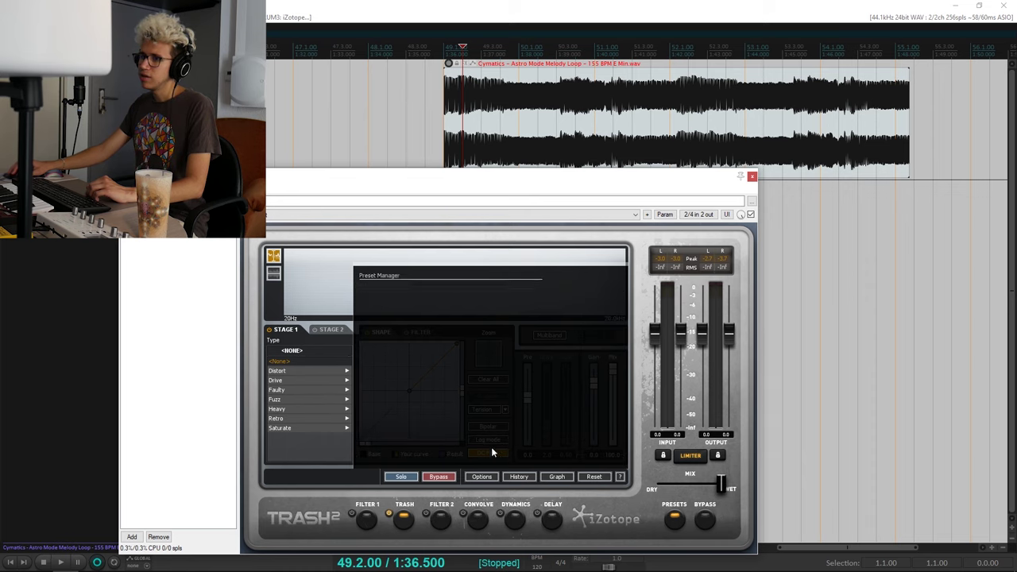
# Step: Play the melody loop while trying the Fuzz types Positive, Negative and Garage
pyautogui.click(298, 400)
pyautogui.press('space')
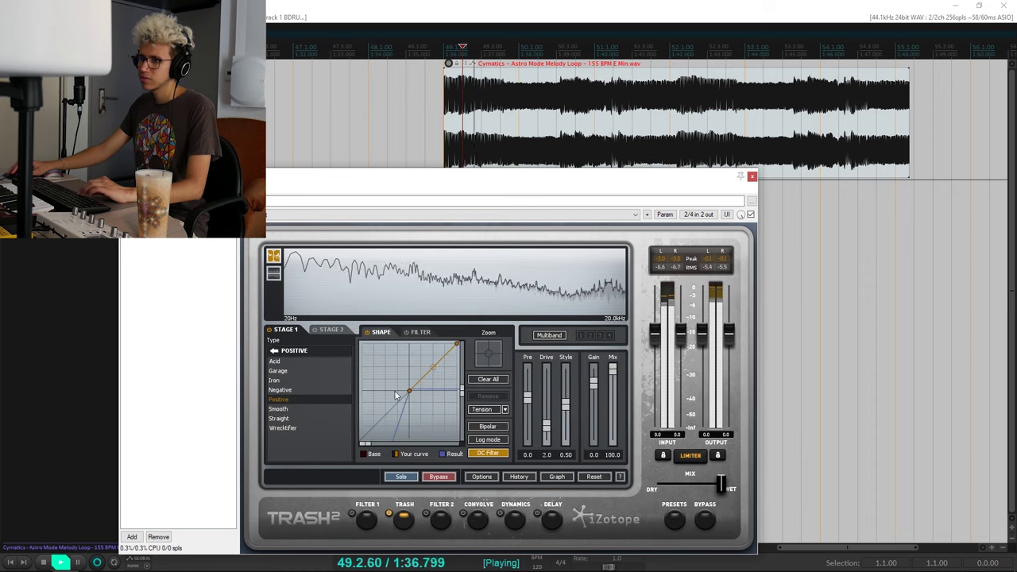
pyautogui.click(324, 390)
pyautogui.click(304, 371)
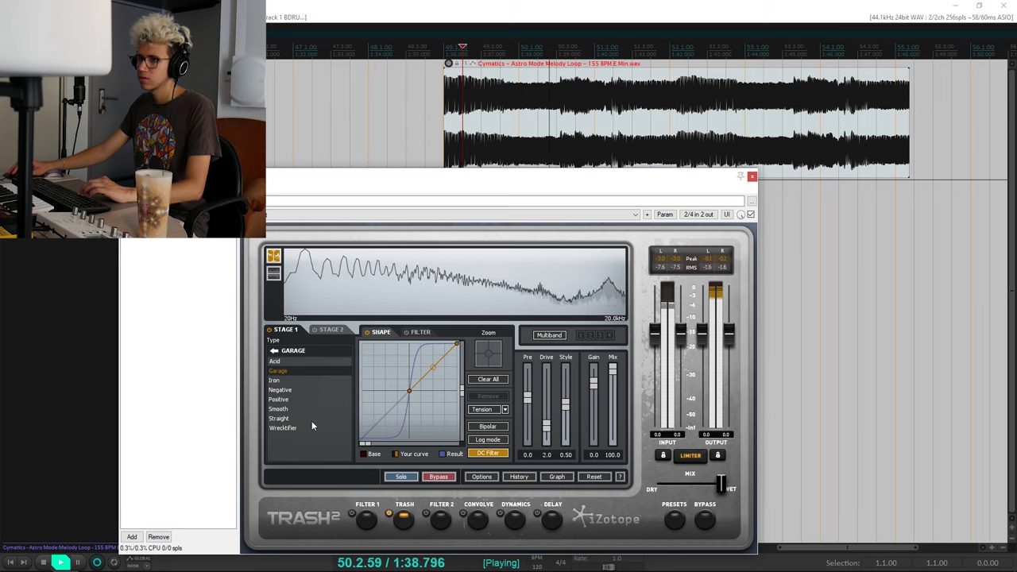
# Step: Compare the Iron, Garage and Acid types on the loop, set the type to Garage, and stop playback
pyautogui.click(299, 379)
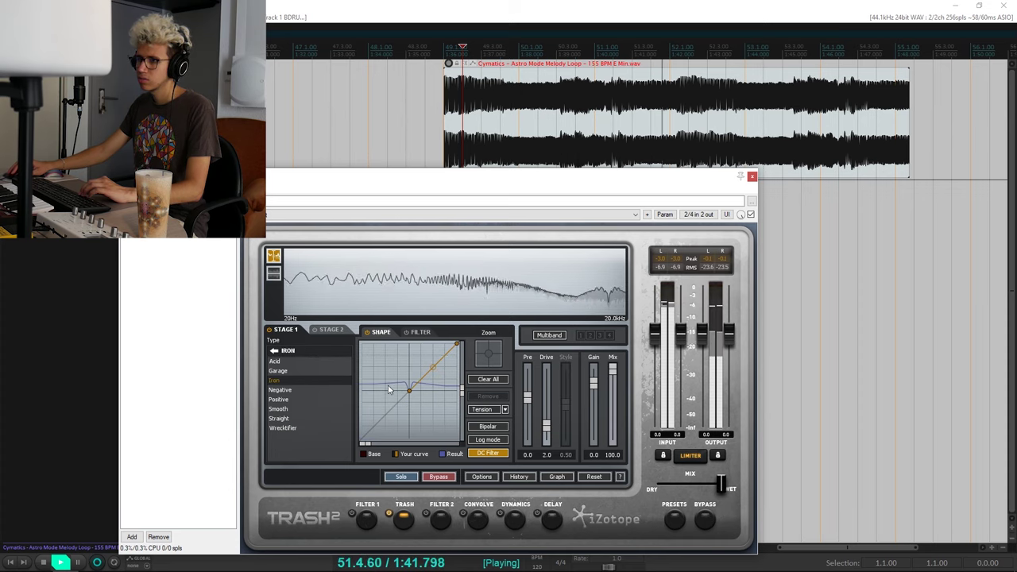
pyautogui.click(289, 373)
pyautogui.click(283, 365)
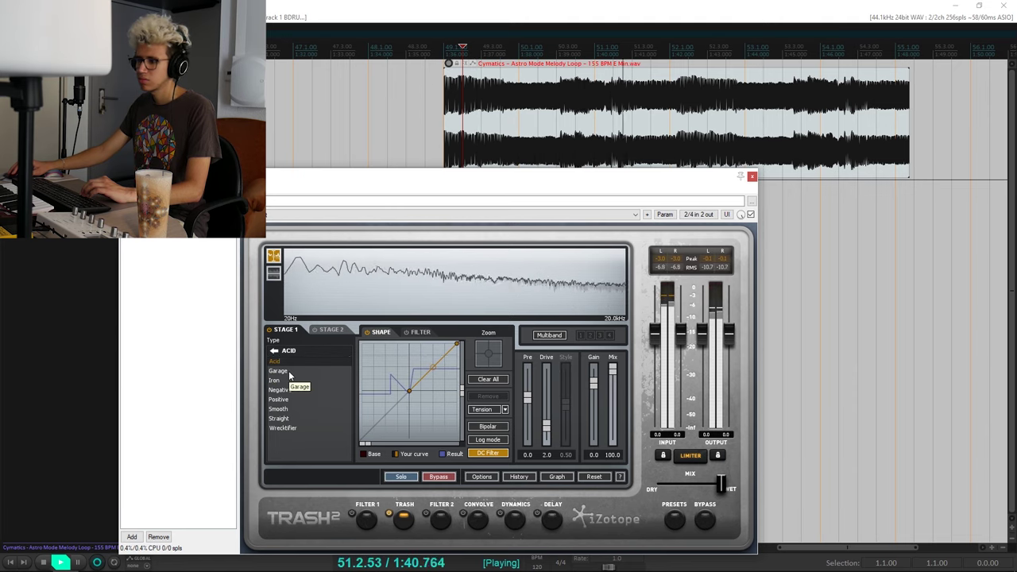
pyautogui.click(289, 373)
pyautogui.press('space')
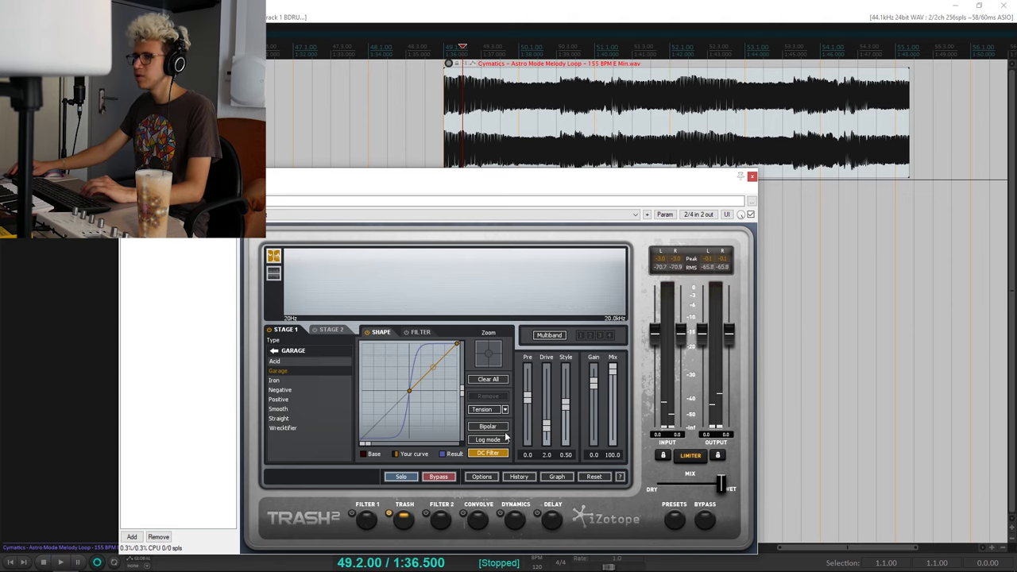
# Step: Audition the melody loop while varying the Garage distortion's Style, settle on Style 0.07 and Drive 2.6, and stop playback
pyautogui.press('space')
pyautogui.moveTo(565, 406); pyautogui.dragTo(565, 411)
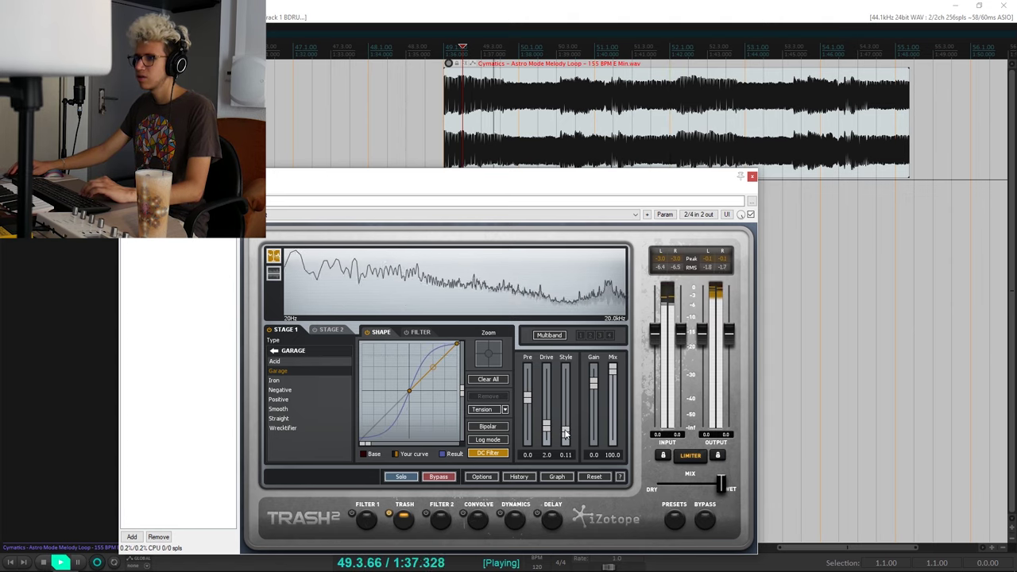
pyautogui.press('space')
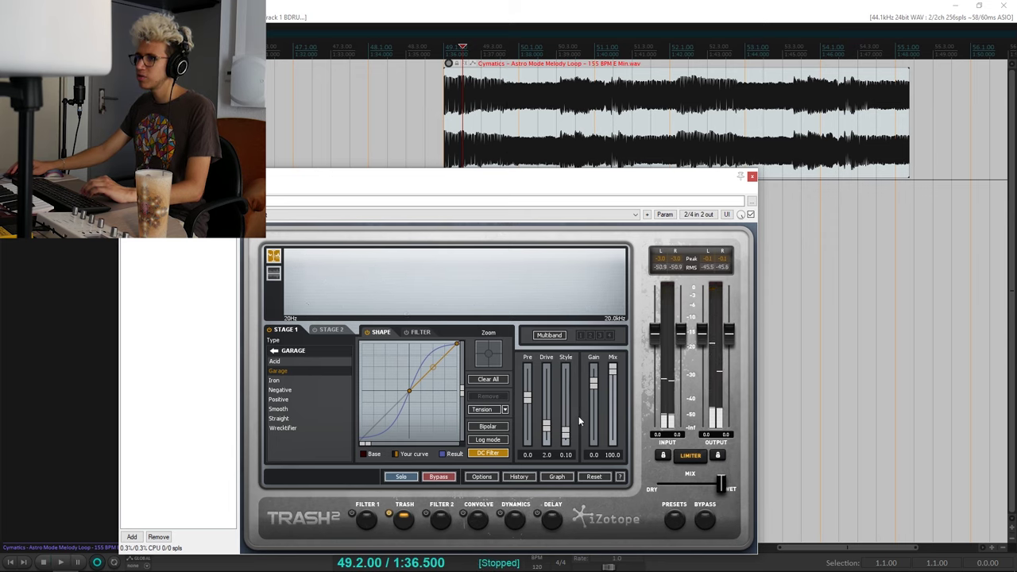
pyautogui.moveTo(569, 443)
pyautogui.mouseDown()
pyautogui.moveTo(564, 373)
pyautogui.moveTo(574, 438)
pyautogui.mouseUp()
pyautogui.press('space')
pyautogui.press('space')
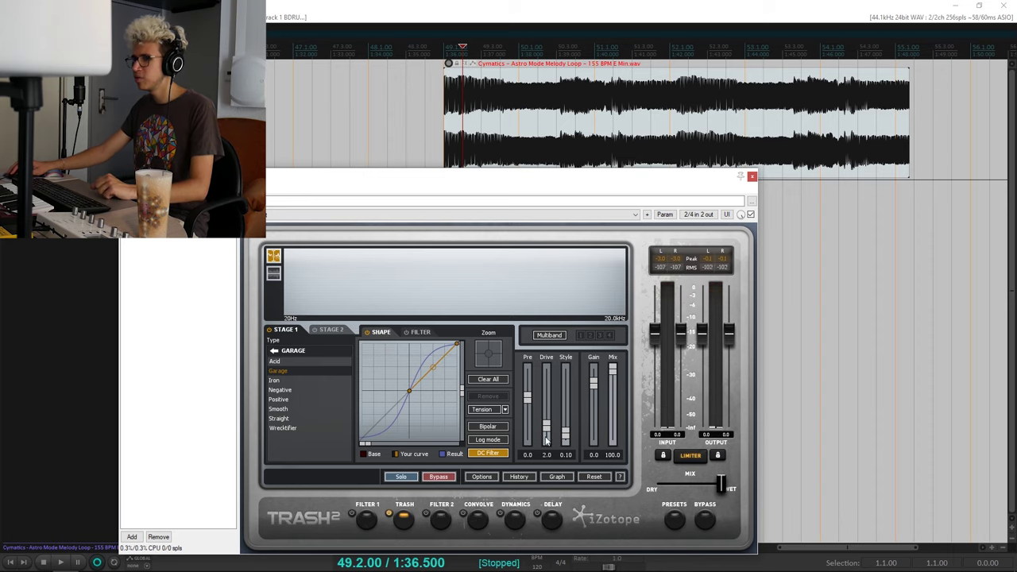
pyautogui.moveTo(571, 436); pyautogui.dragTo(566, 373)
pyautogui.press('space')
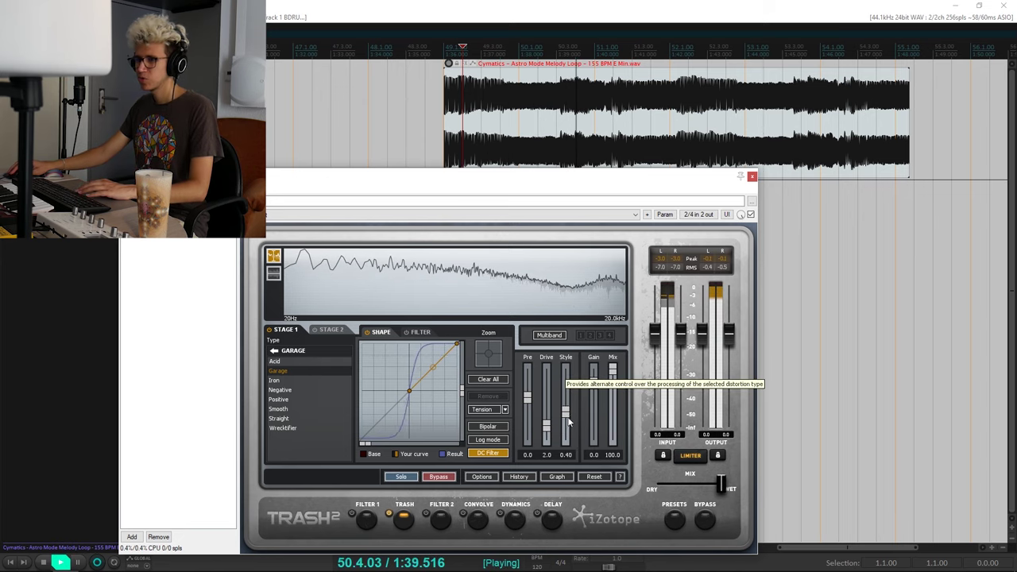
pyautogui.moveTo(568, 423); pyautogui.dragTo(547, 425)
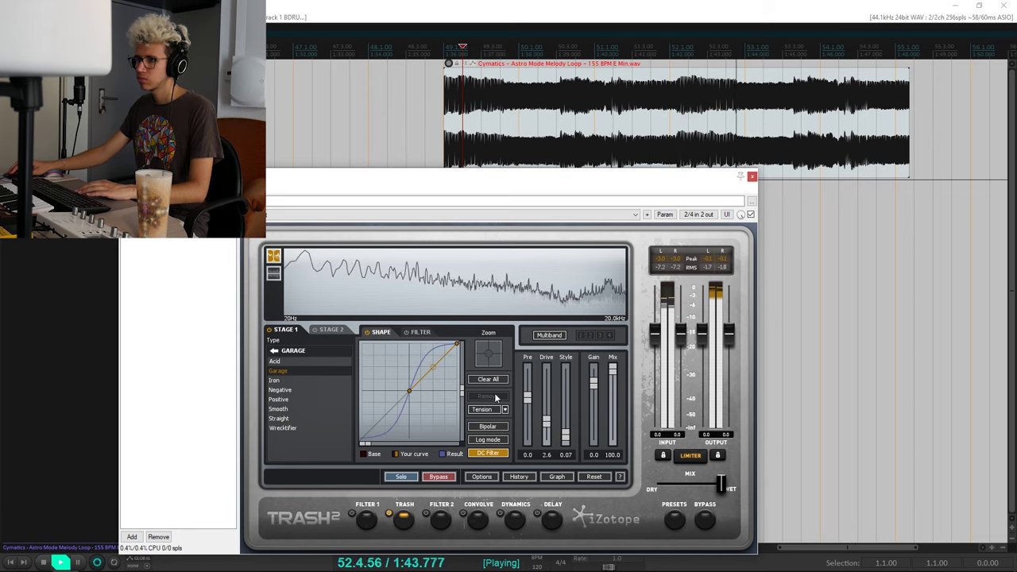
pyautogui.press('space')
# Step: In the Filter 1 module, boost band 2 to a 10 dB peak around 280 Hz with a Q of 1.9 while playing the loop
pyautogui.click(359, 520)
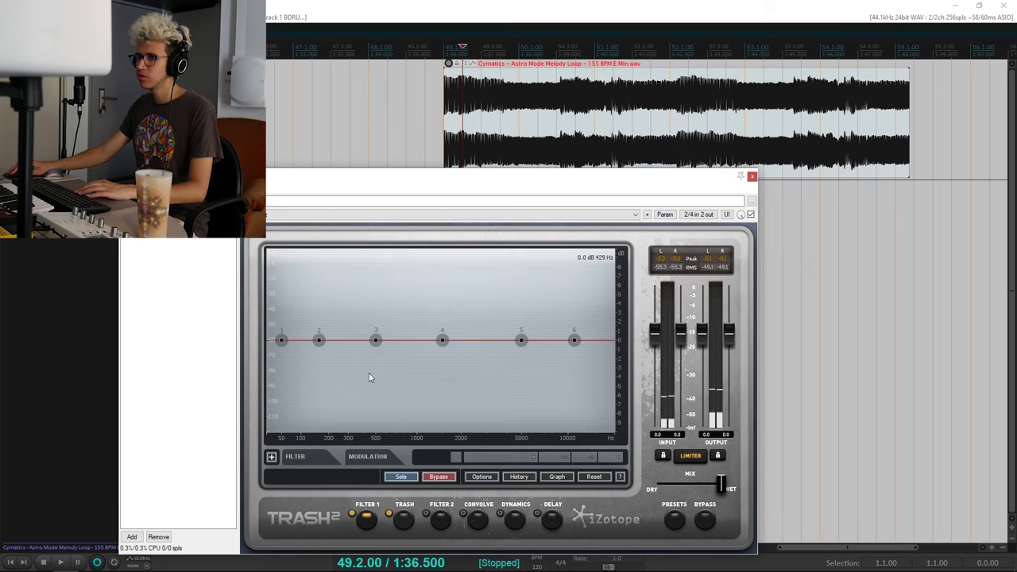
pyautogui.moveTo(319, 341); pyautogui.dragTo(341, 278)
pyautogui.scroll(8, 340, 269)
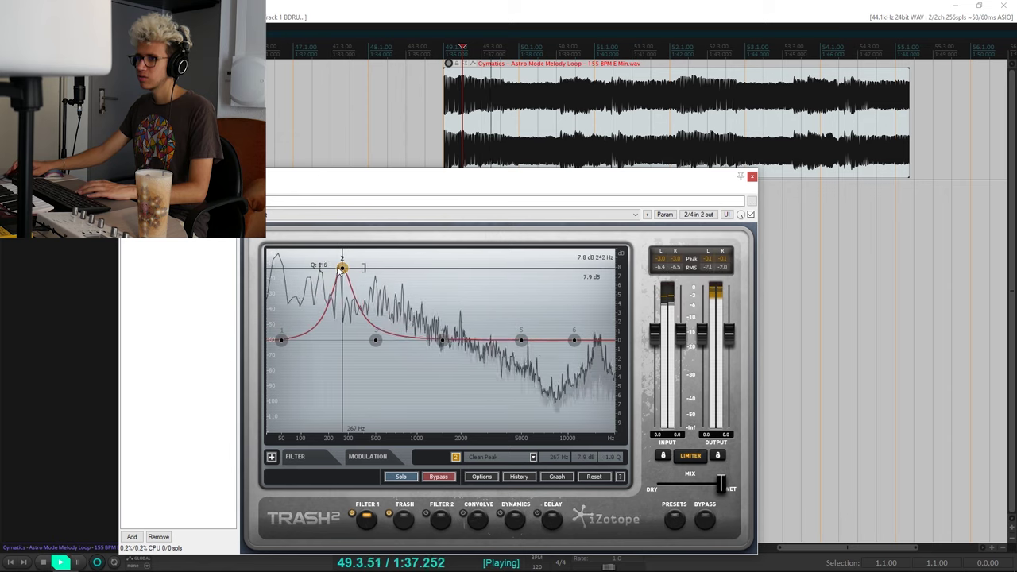
pyautogui.moveTo(340, 269); pyautogui.dragTo(346, 191)
pyautogui.press('space')
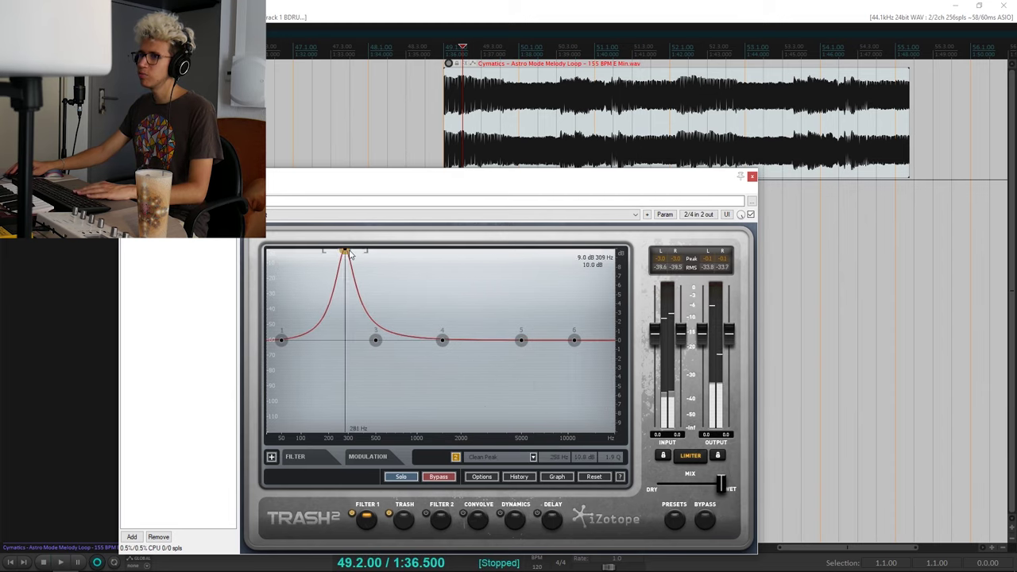
# Step: Sweep Filter 1's band 2 peak across the spectrum, leave it at about 650 Hz, and play the loop
pyautogui.moveTo(356, 253); pyautogui.dragTo(280, 240)
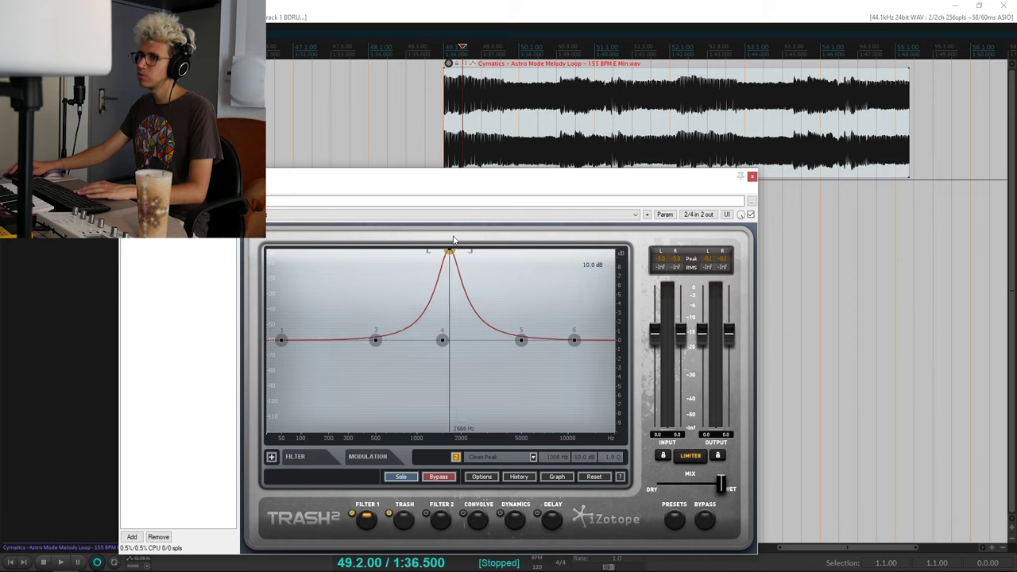
pyautogui.moveTo(452, 239); pyautogui.dragTo(557, 224)
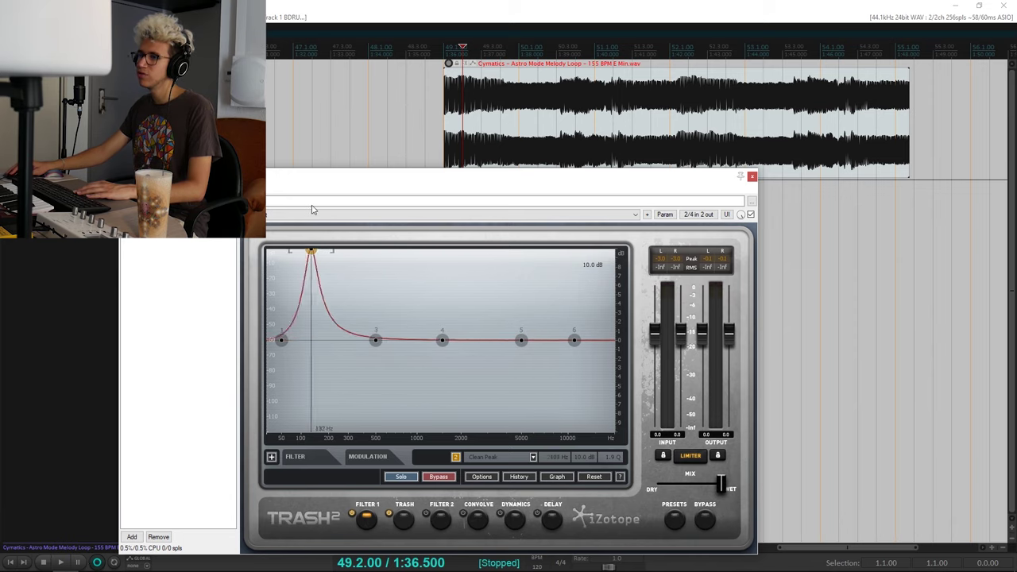
pyautogui.moveTo(312, 209); pyautogui.dragTo(382, 251)
pyautogui.press('space')
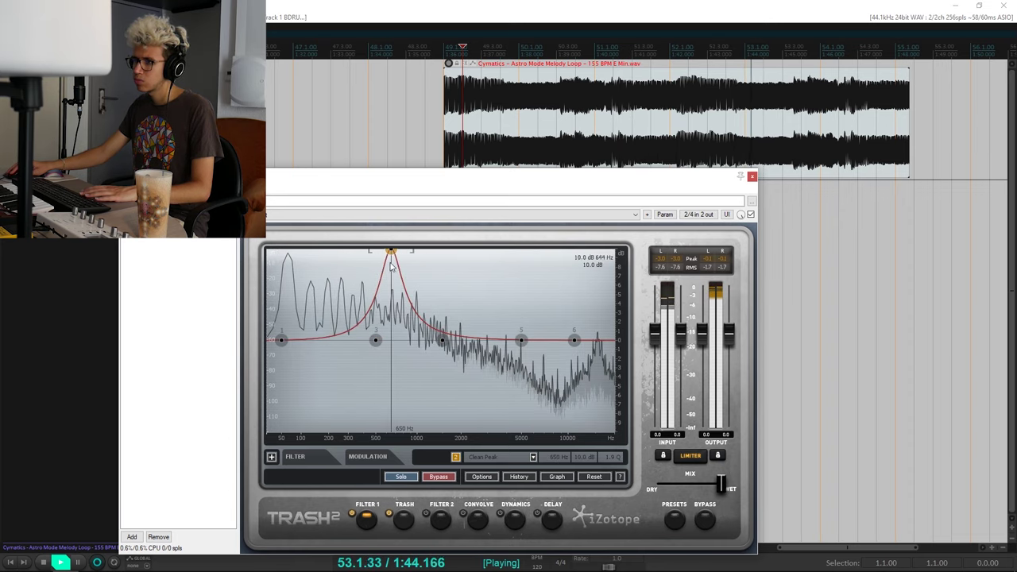
# Step: Raise Filter 1's band 4 to a wide 4.5 dB boost at about 4571 Hz with a Q of 0.20, and audition the loop
pyautogui.moveTo(442, 340); pyautogui.dragTo(518, 305)
pyautogui.press('space')
pyautogui.press('space')
pyautogui.press('space')
pyautogui.press('space')
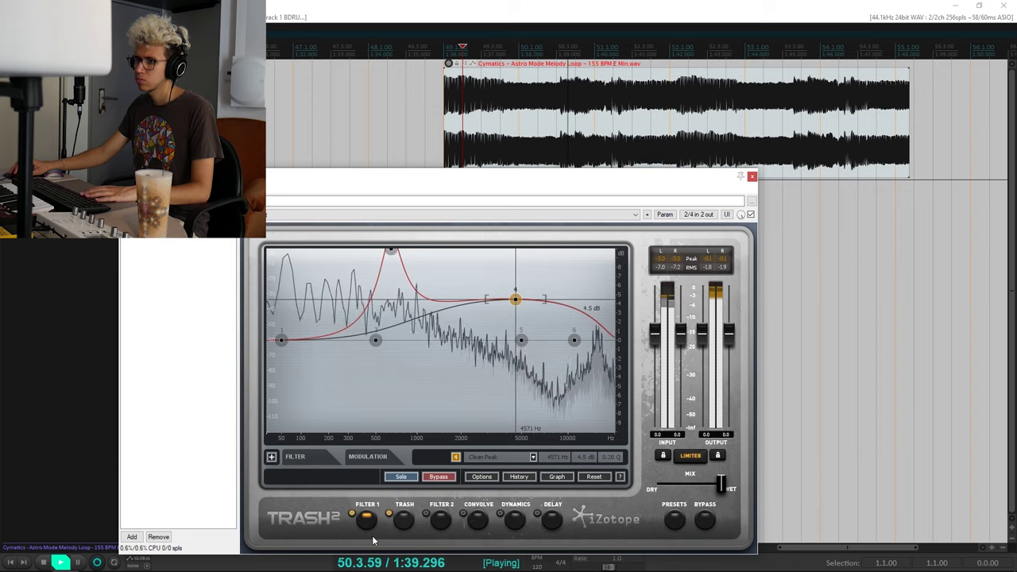
# Step: Compare the loop with Filter 1 bypassed and active, leaving the filter enabled during playback
pyautogui.click(352, 516)
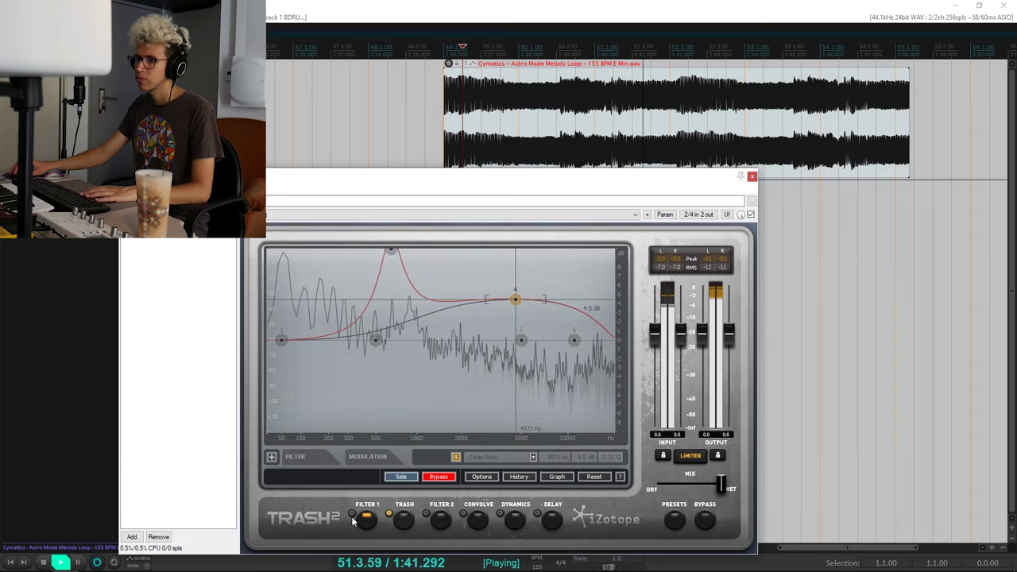
pyautogui.press('space')
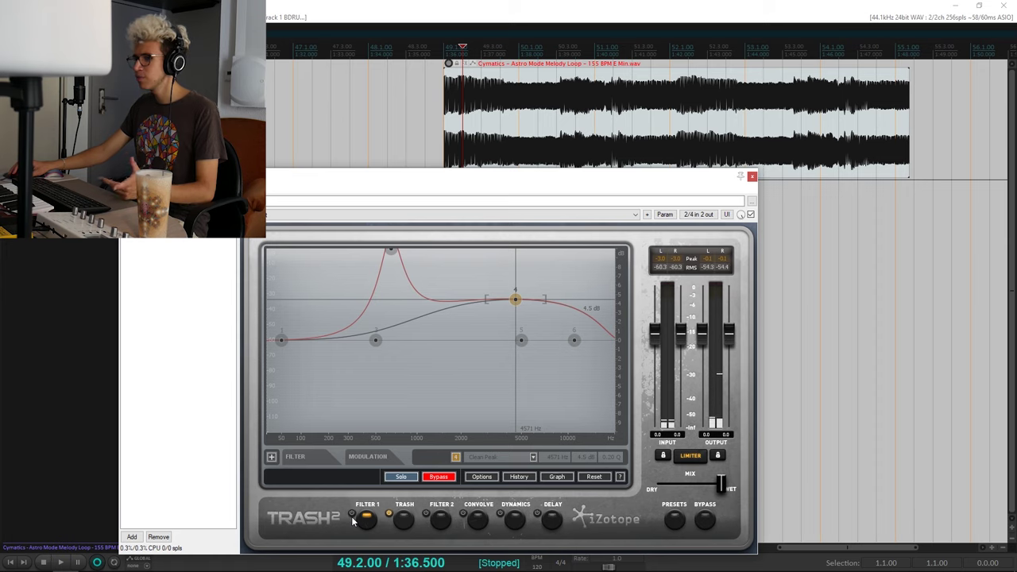
pyautogui.click(352, 517)
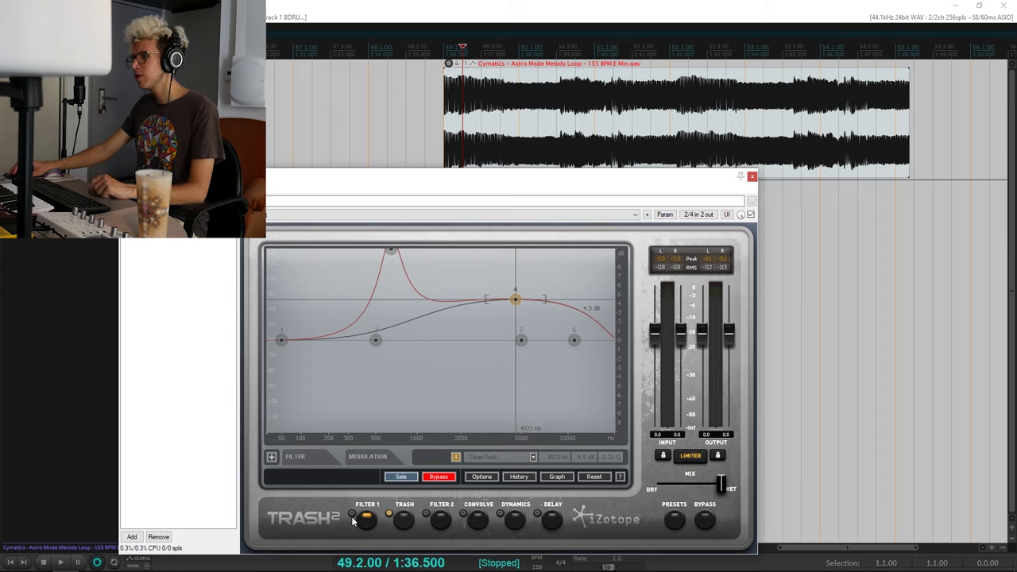
pyautogui.click(352, 517)
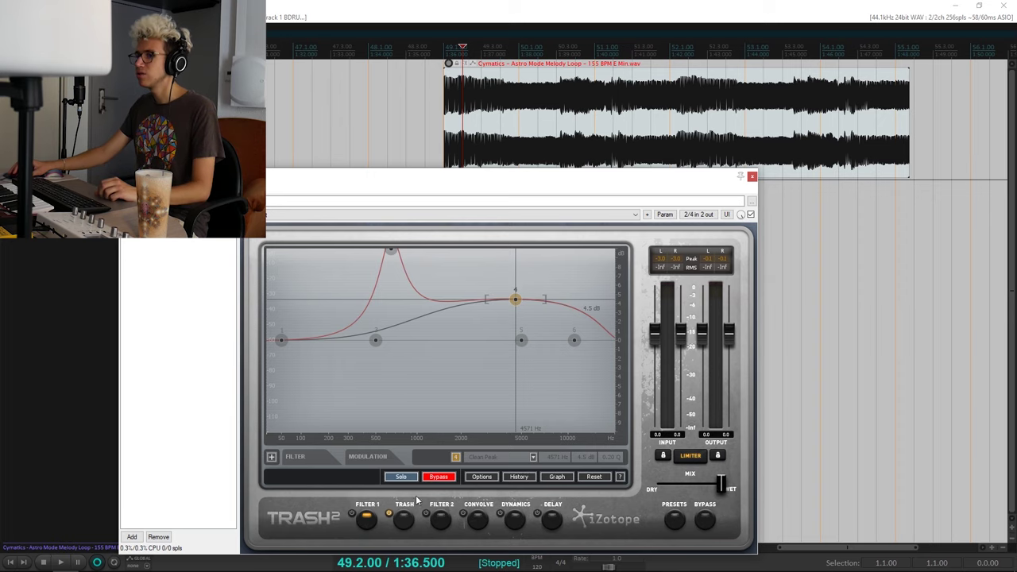
pyautogui.press('space')
pyautogui.click(353, 515)
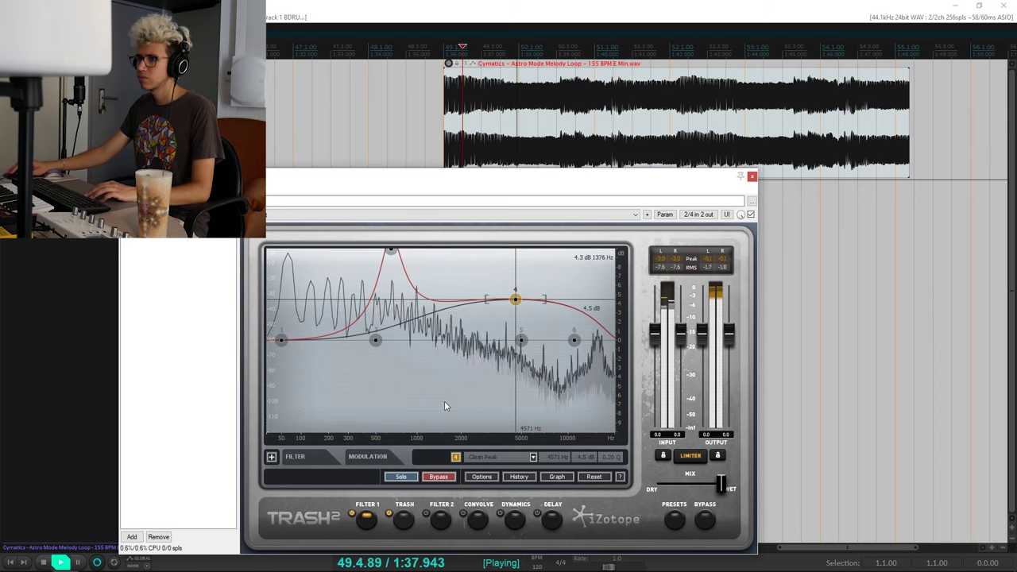
# Step: Reduce Filter 1's band 4 boost to 2.4 dB, lower the output level to -3.4 dB, and stop playback
pyautogui.moveTo(515, 300); pyautogui.dragTo(517, 321)
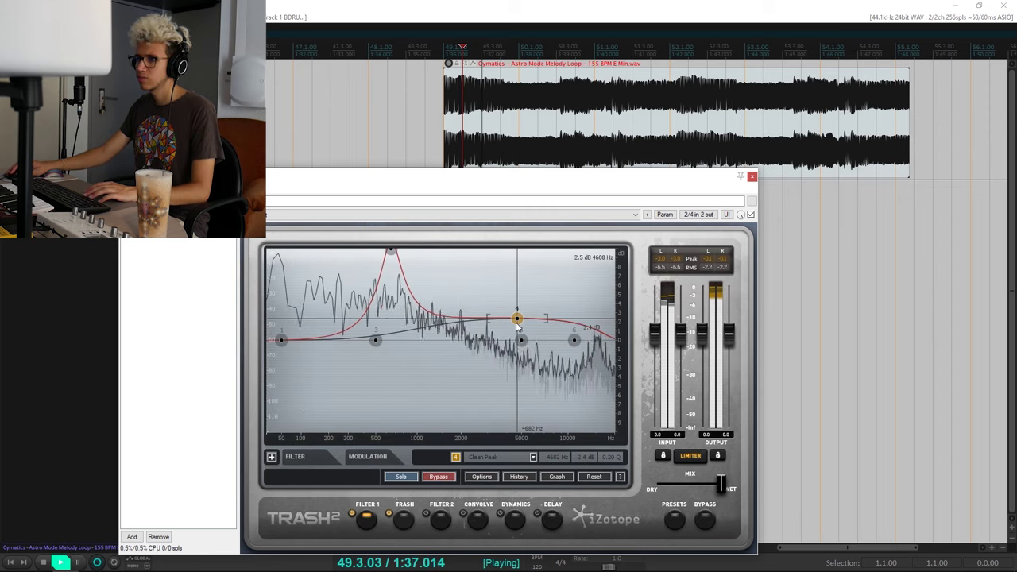
pyautogui.moveTo(732, 337); pyautogui.dragTo(732, 353)
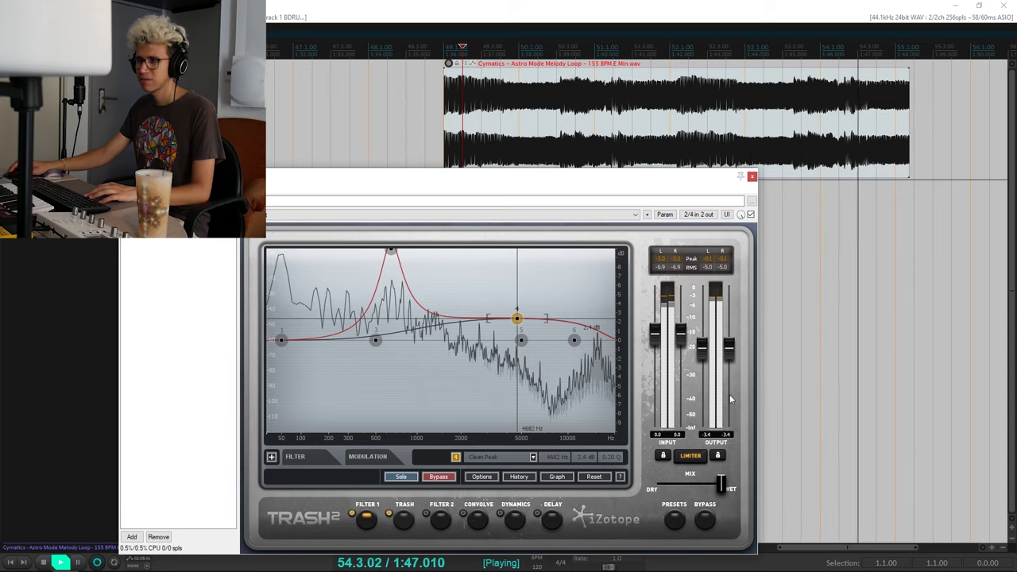
pyautogui.press('space')
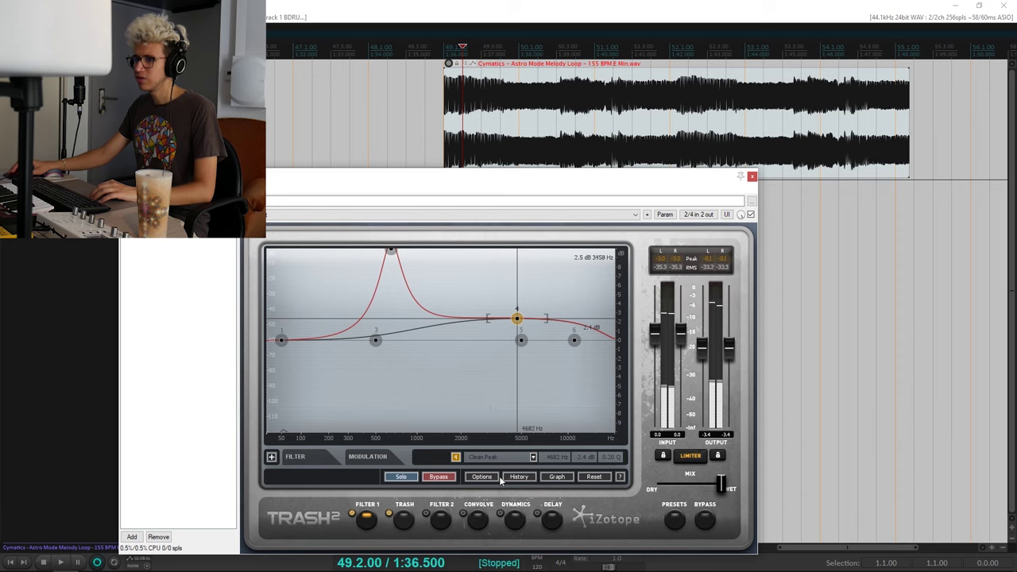
# Step: Show the Convolve module, zoom out the timeline, and move the FX window so its plug-in list is accessible
pyautogui.click(479, 518)
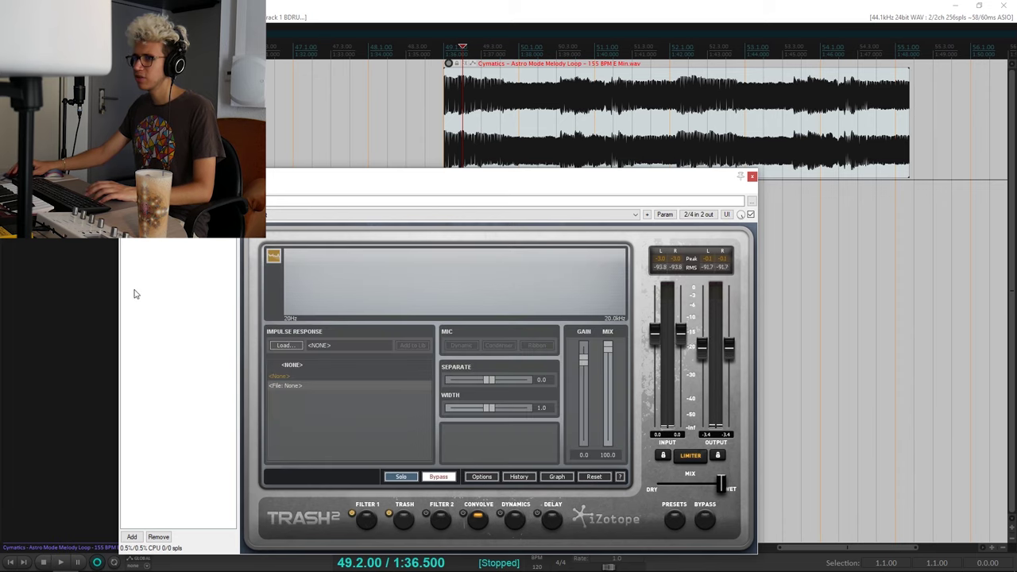
pyautogui.moveTo(167, 235); pyautogui.dragTo(201, 295)
pyautogui.scroll(-5, 399, 110)
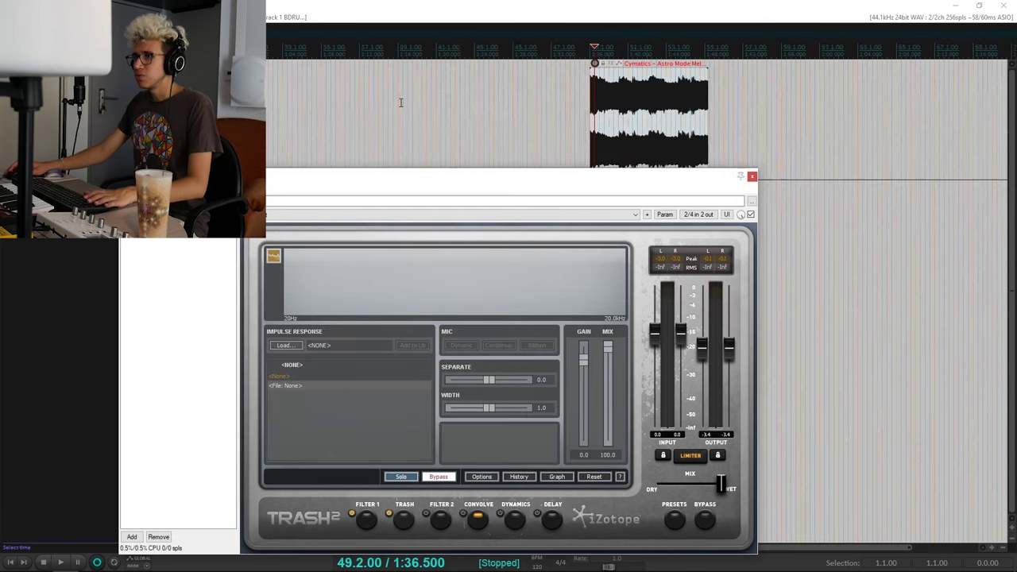
pyautogui.click(549, 112)
pyautogui.moveTo(555, 177); pyautogui.dragTo(676, 154)
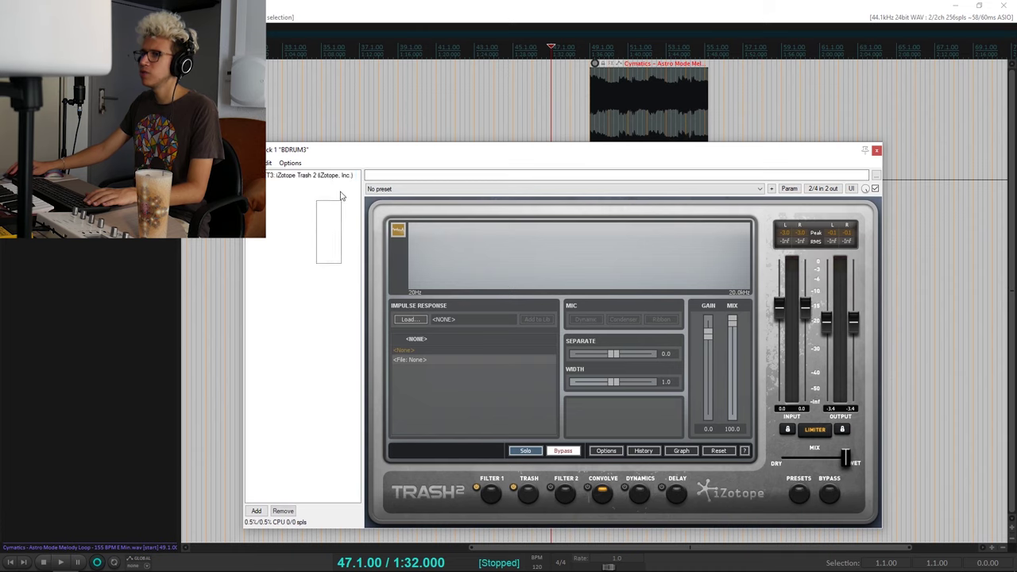
# Step: Remove iZotope Trash 2 from the BDRUM3 track's FX chain and delete the Astro Mode melody loop from the track
pyautogui.moveTo(340, 196); pyautogui.dragTo(324, 107)
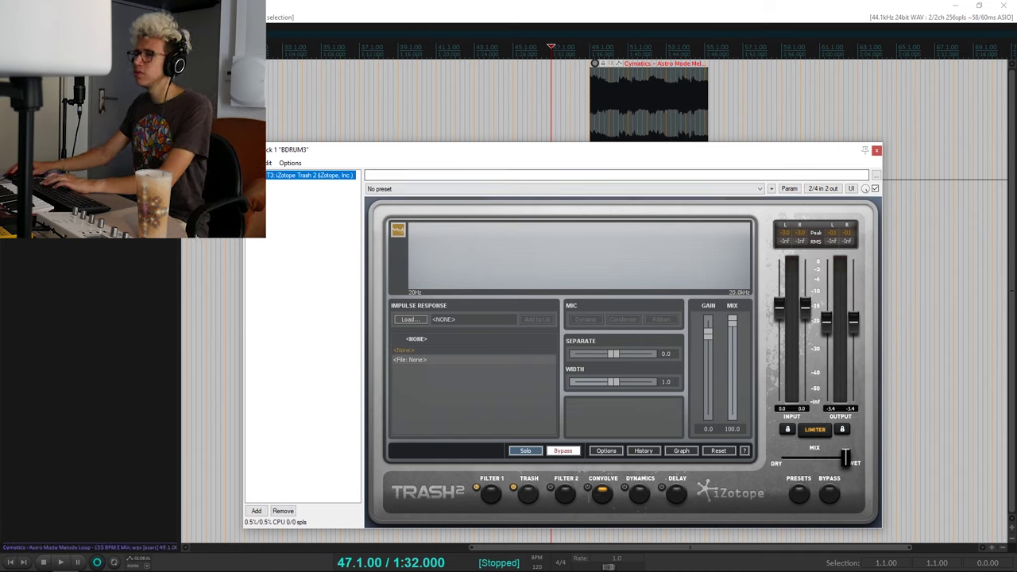
pyautogui.press('Delete')
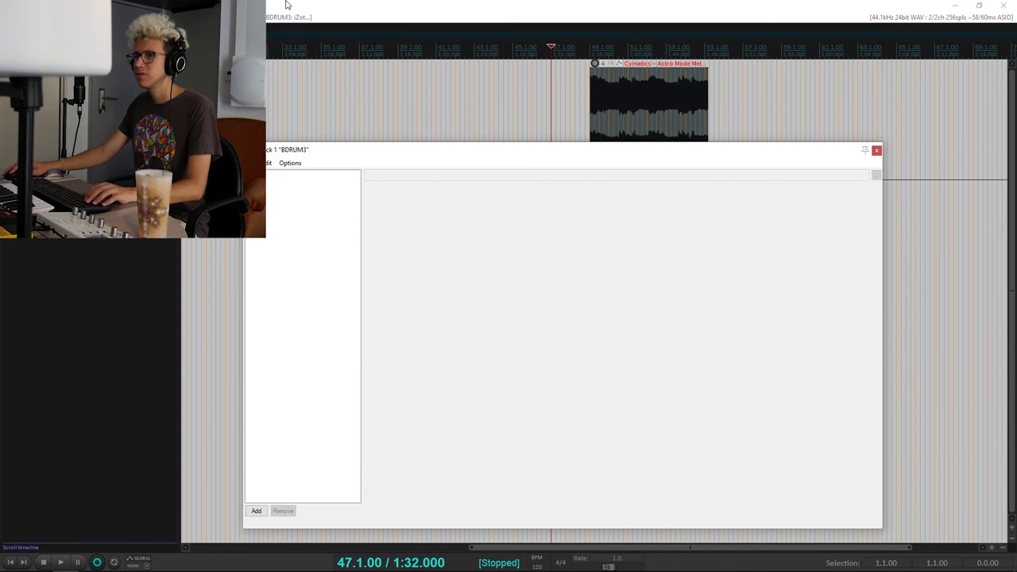
pyautogui.click(675, 101)
pyautogui.press('Delete')
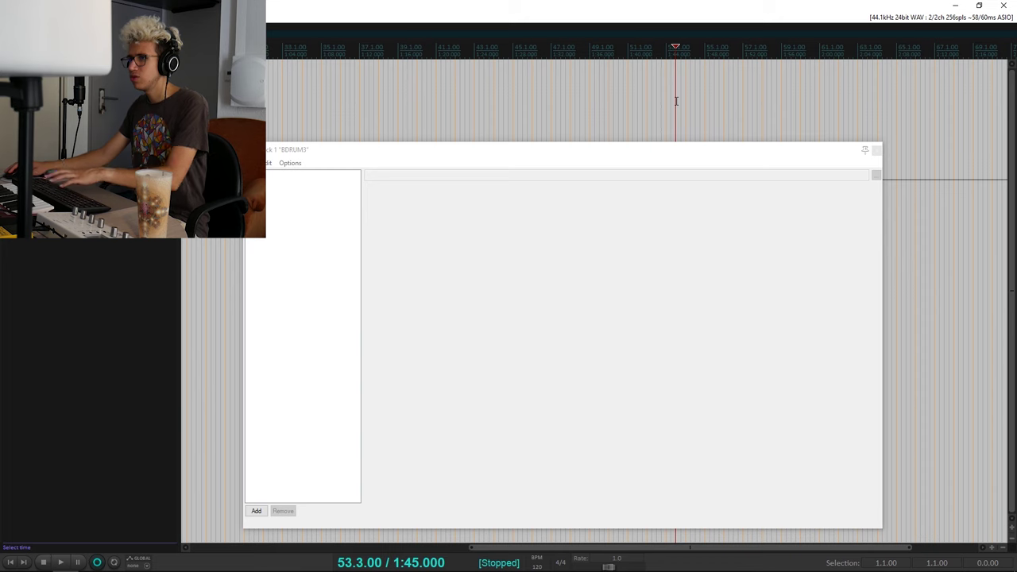
# Step: Add FabFilter Saturn to the BDRUM3 track and move its FX window clear of the track lane
pyautogui.click(520, 114)
pyautogui.doubleClick(334, 247)
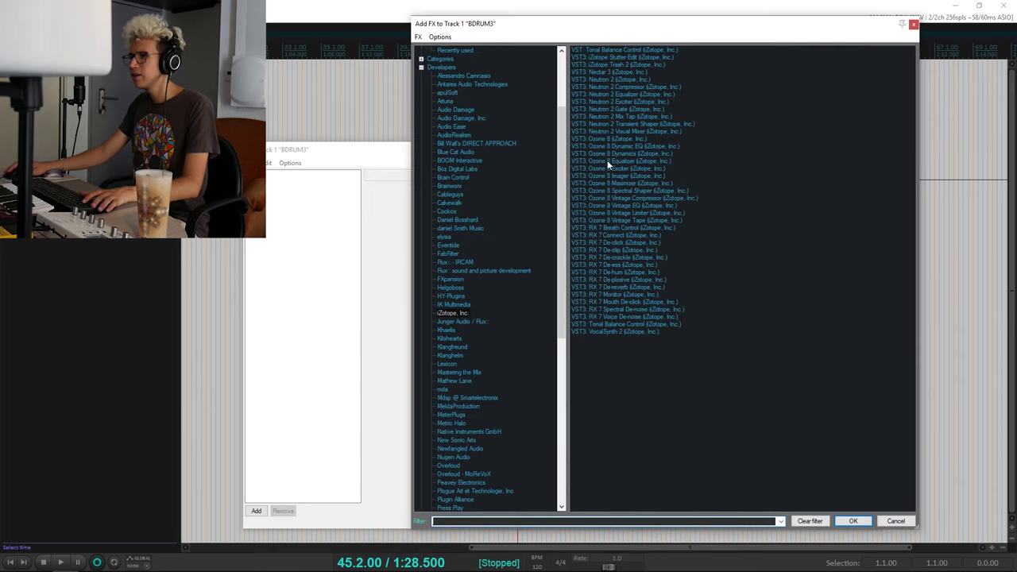
pyautogui.scroll(4, 467, 230)
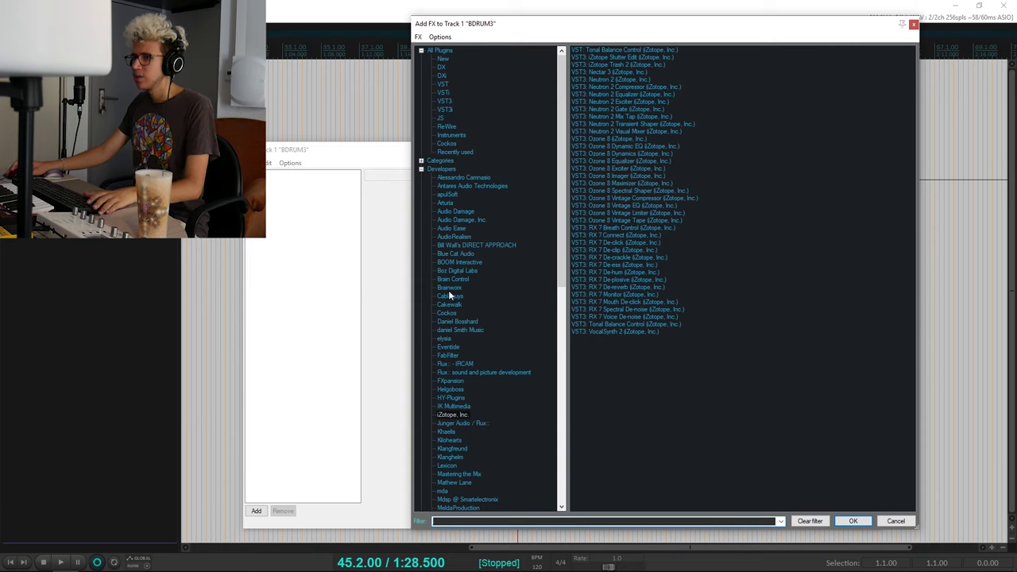
pyautogui.click(448, 355)
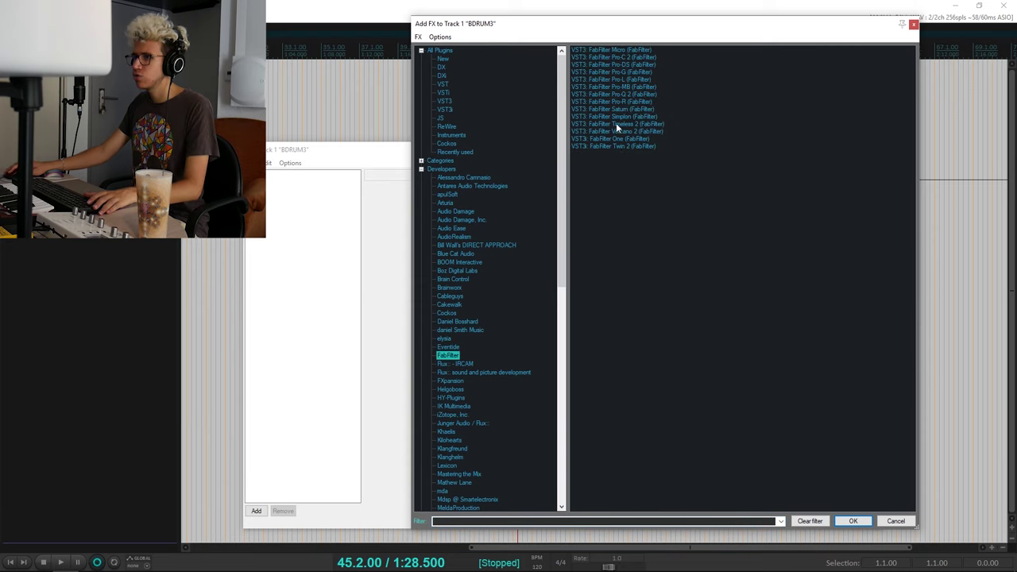
pyautogui.doubleClick(630, 108)
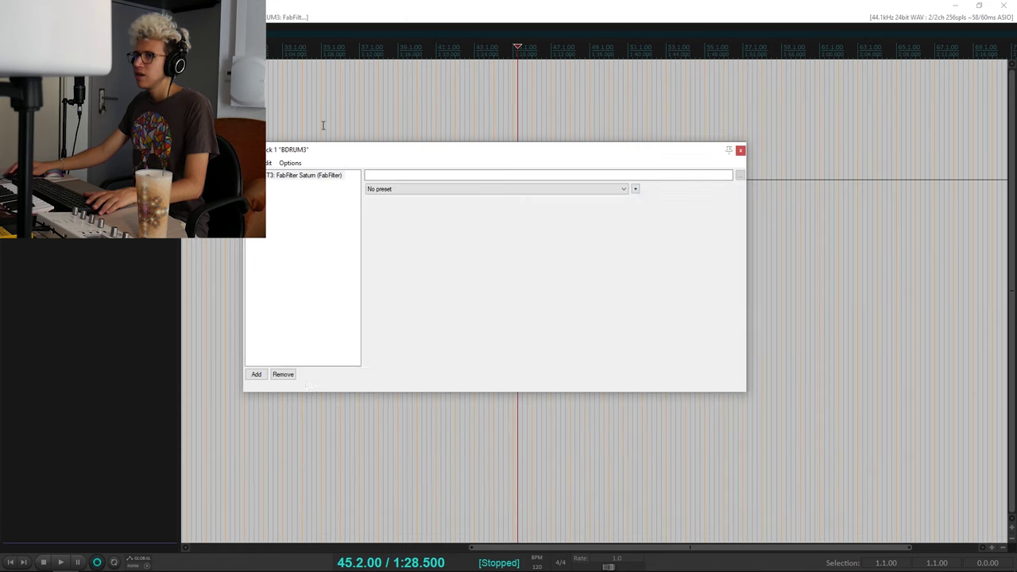
pyautogui.moveTo(504, 163); pyautogui.dragTo(719, 260)
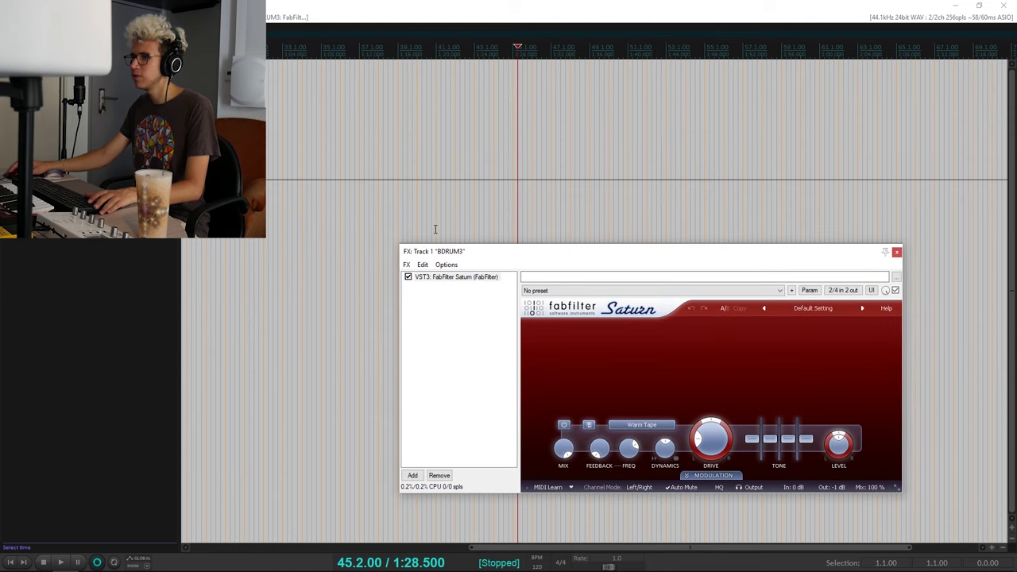
# Step: Return the edit cursor to the project start and open the Media Explorer beside the Saturn FX window
pyautogui.scroll(-5, 477, 190)
pyautogui.click(352, 107)
pyautogui.press('Home')
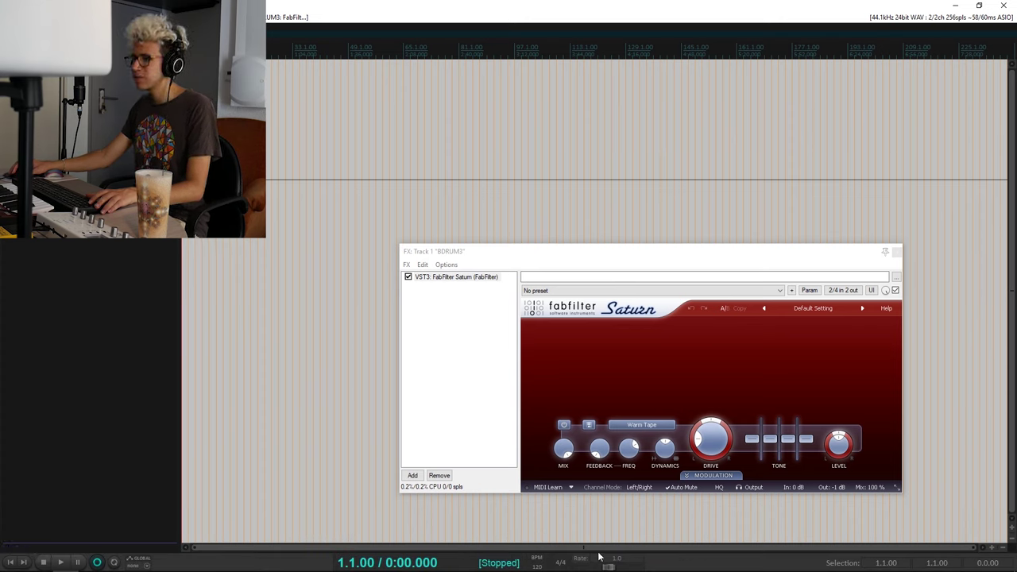
pyautogui.moveTo(594, 254); pyautogui.dragTo(412, 254)
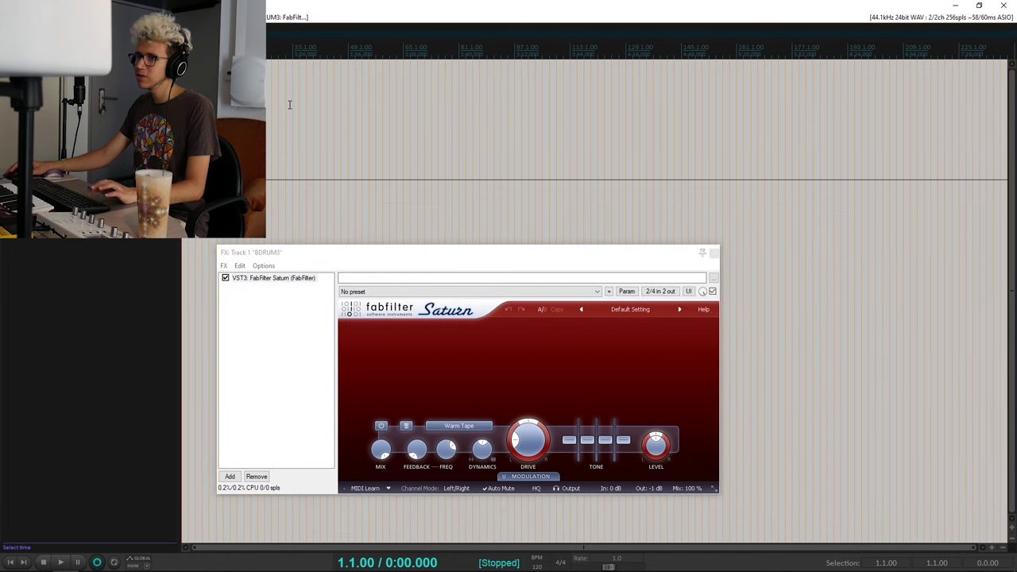
pyautogui.hotkey('ctrl', 'alt', 'x')
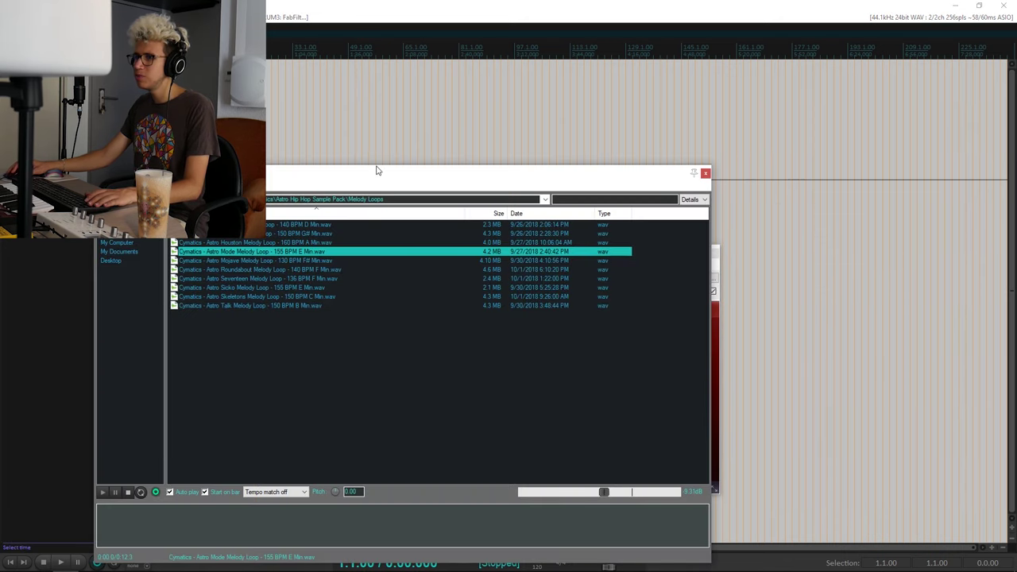
pyautogui.moveTo(377, 170); pyautogui.dragTo(643, 114)
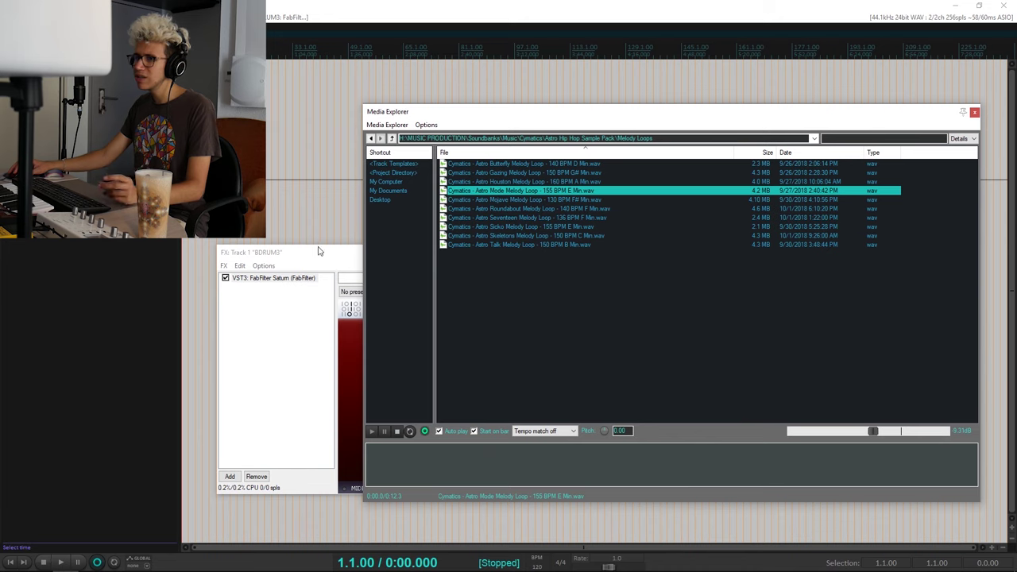
# Step: Uncover the Saturn FX window and browse the Media Explorer to the Synth Loops folder of the VIRTUAL RIOT Sample Pack
pyautogui.moveTo(318, 251); pyautogui.dragTo(109, 292)
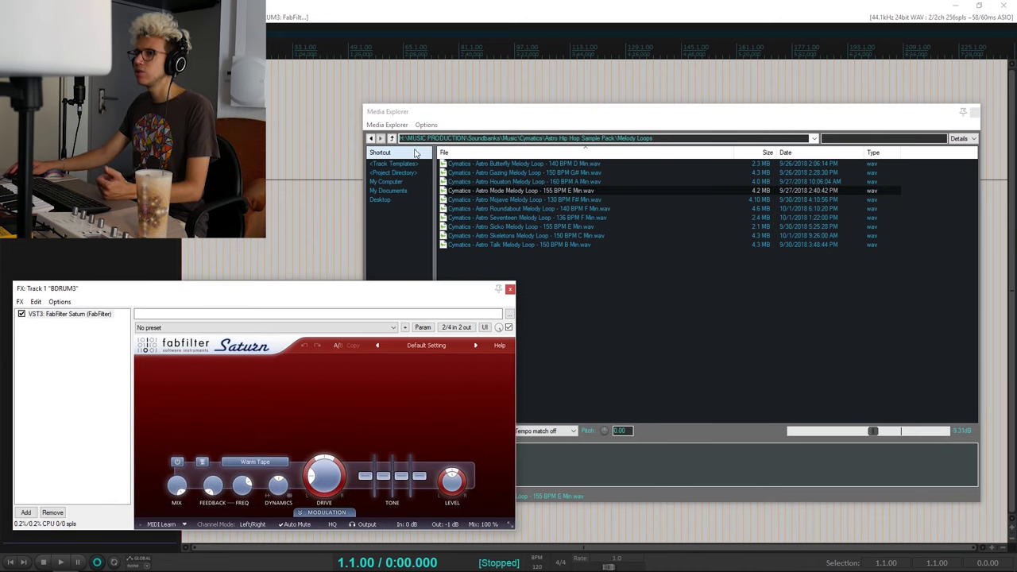
pyautogui.click(391, 138)
pyautogui.click(391, 138)
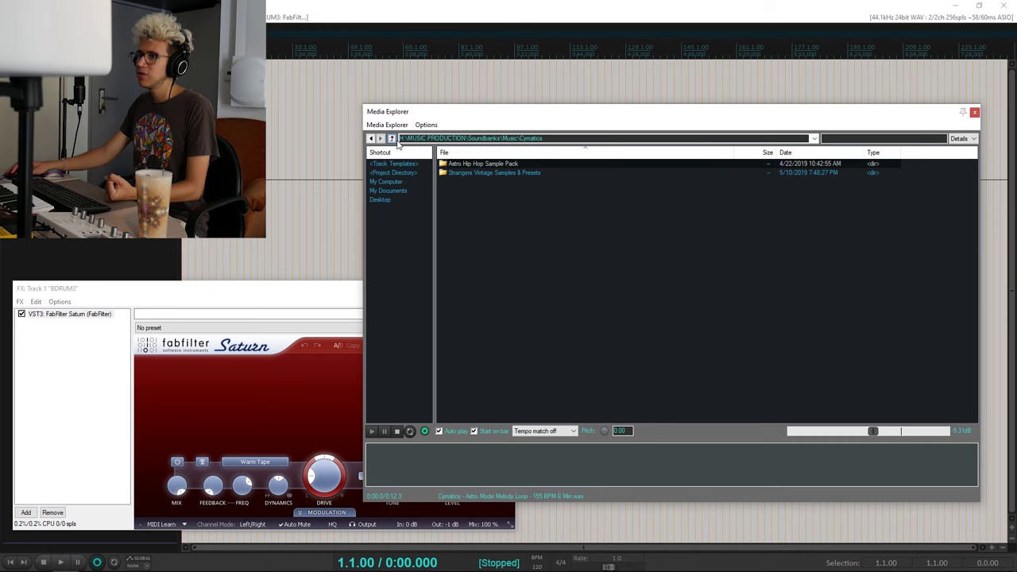
pyautogui.click(391, 138)
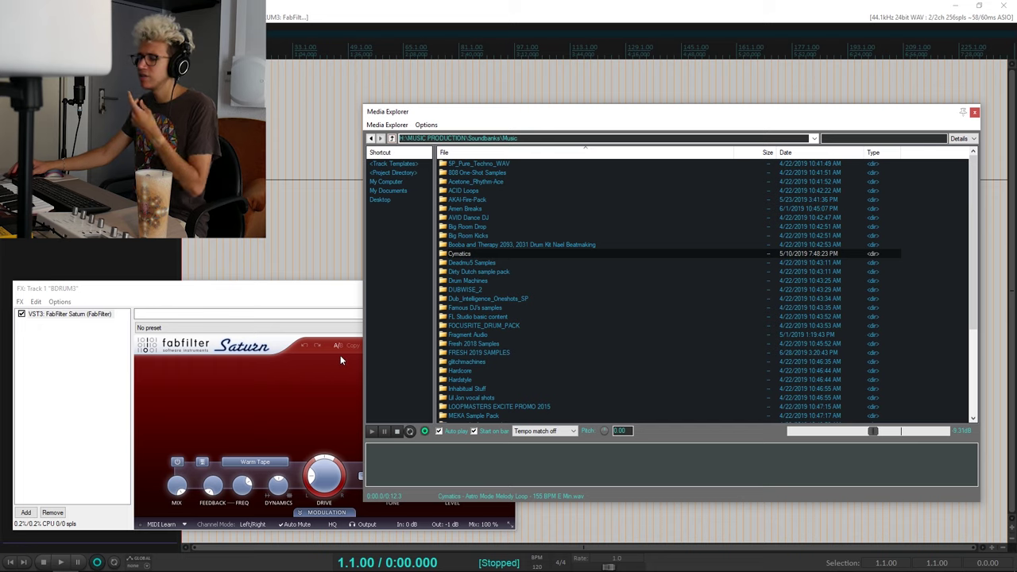
pyautogui.scroll(-5, 486, 310)
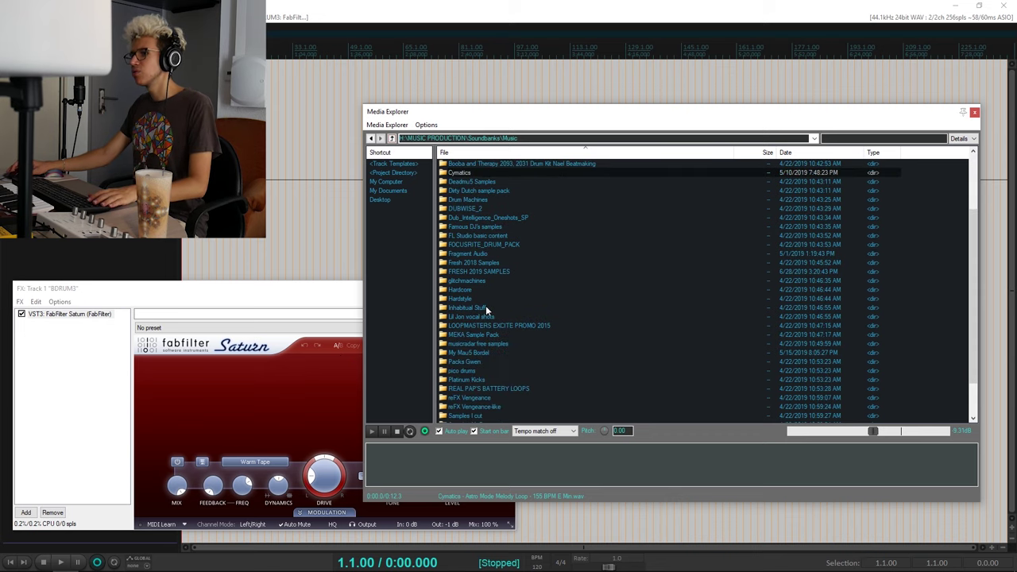
pyautogui.doubleClick(476, 416)
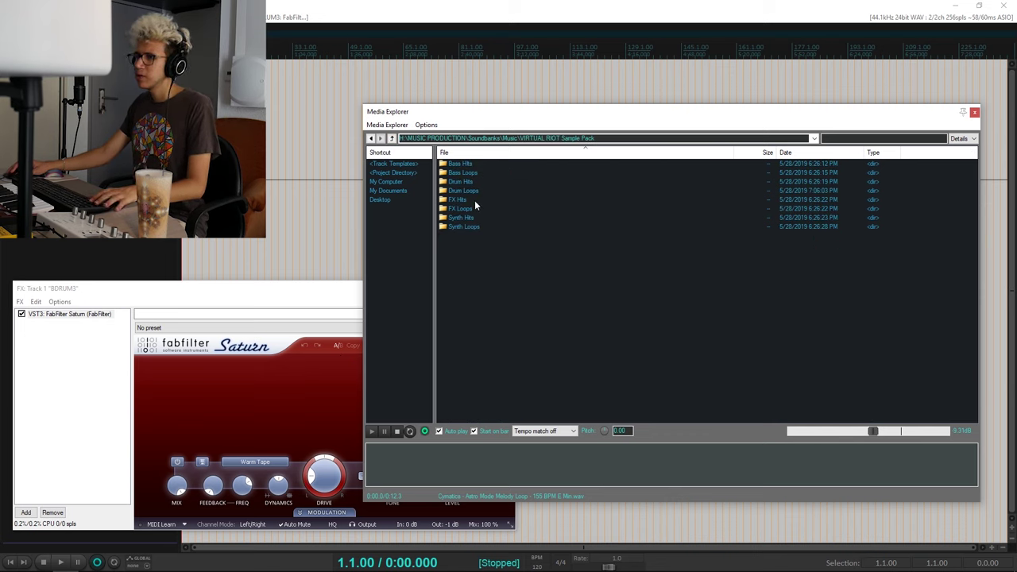
pyautogui.doubleClick(476, 228)
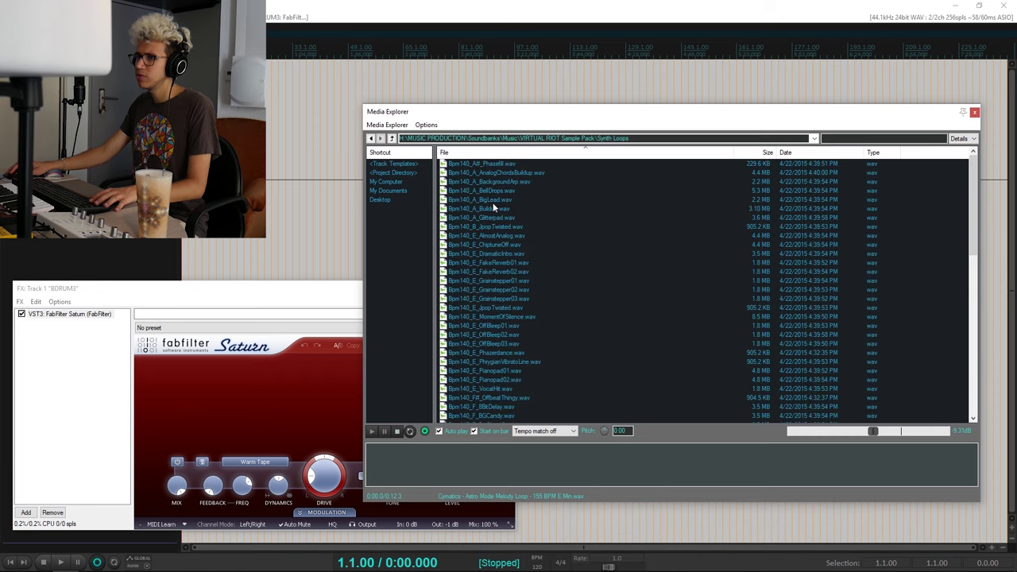
# Step: Audition the synth loops down to Bpm140_E_PhrygianVibratoLine.wav and stop the preview
pyautogui.click(491, 218)
pyautogui.press('Down')
pyautogui.press('Down')
pyautogui.press('Down')
pyautogui.press('Down')
pyautogui.press('Down')
pyautogui.press('Down')
pyautogui.press('Down')
pyautogui.press('Down')
pyautogui.press('Down')
pyautogui.press('Down')
pyautogui.press('Down')
pyautogui.press('Down')
pyautogui.press('Down')
pyautogui.press('Down')
pyautogui.press('Down')
pyautogui.press('Down')
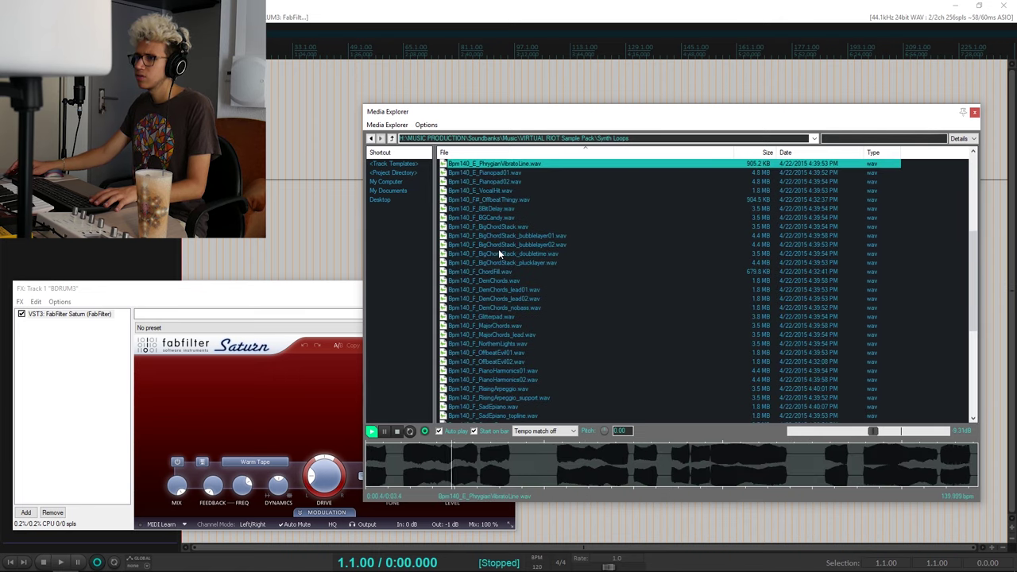
pyautogui.press('space')
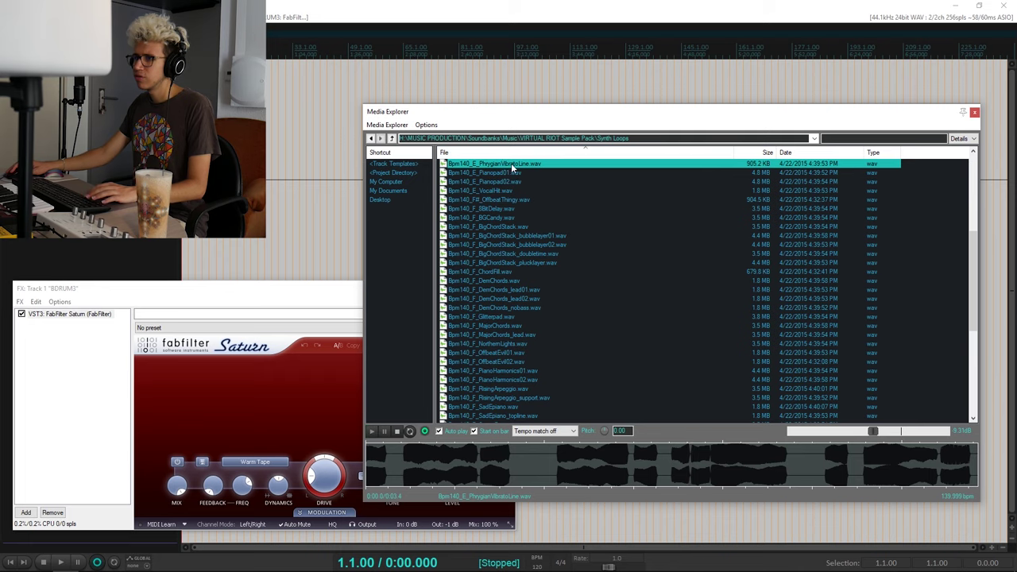
# Step: Insert Bpm140_E_PhrygianVibratoLine.wav on the BDRUM3 track and lower its item volume to about -10.4 dB
pyautogui.moveTo(502, 113); pyautogui.dragTo(682, 134)
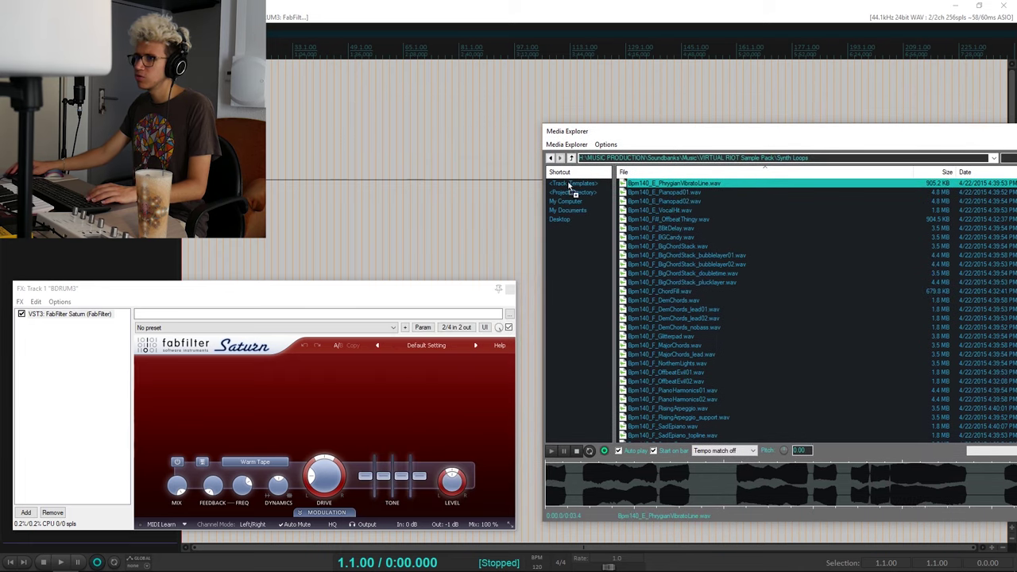
pyautogui.click(281, 135)
pyautogui.scroll(10, 426, 154)
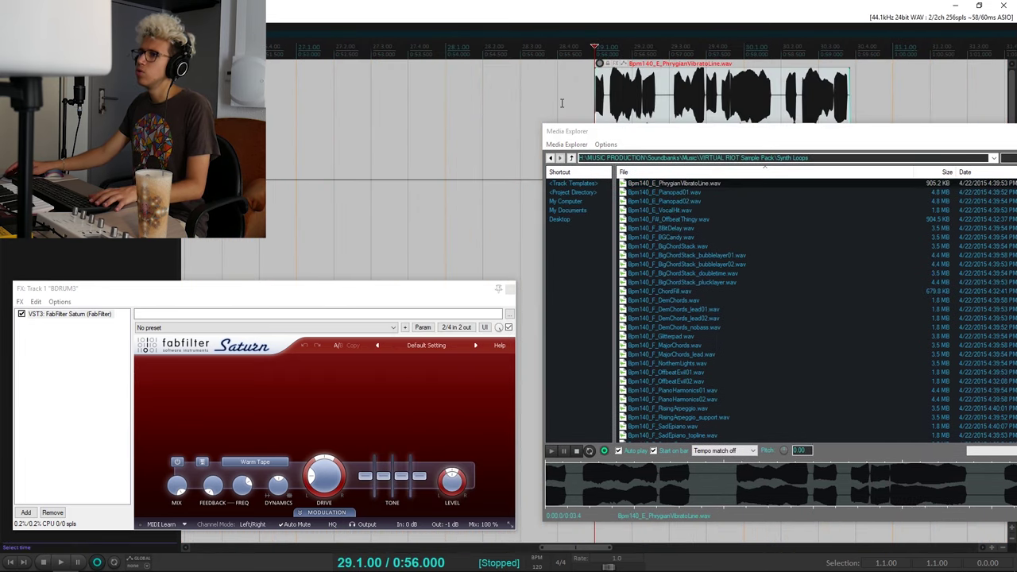
pyautogui.moveTo(600, 70); pyautogui.dragTo(608, 79)
pyautogui.scroll(4, 608, 79)
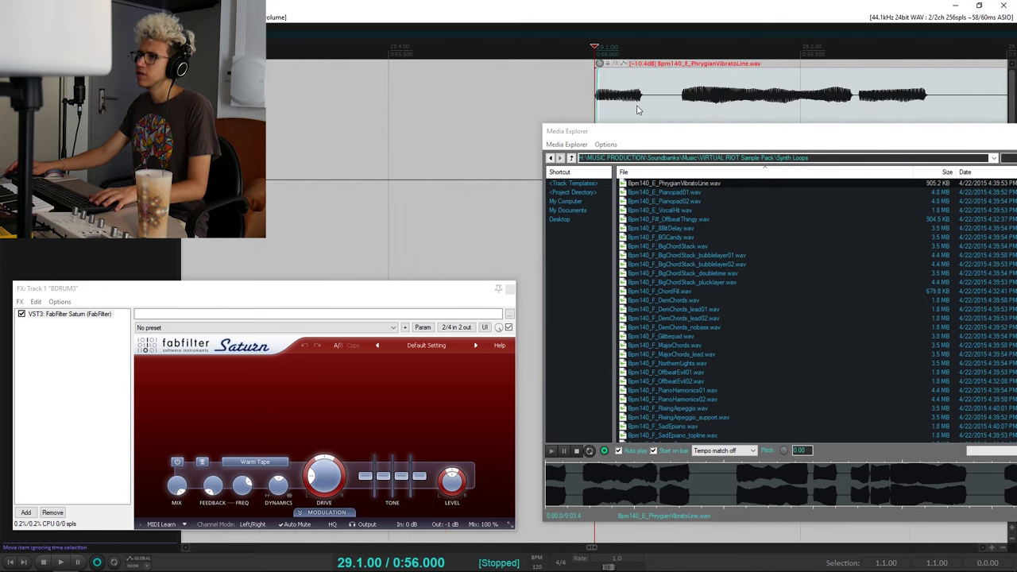
# Step: Close the Media Explorer and play the inserted loop through Saturn
pyautogui.moveTo(712, 136); pyautogui.dragTo(444, 135)
pyautogui.click(885, 132)
pyautogui.press('space')
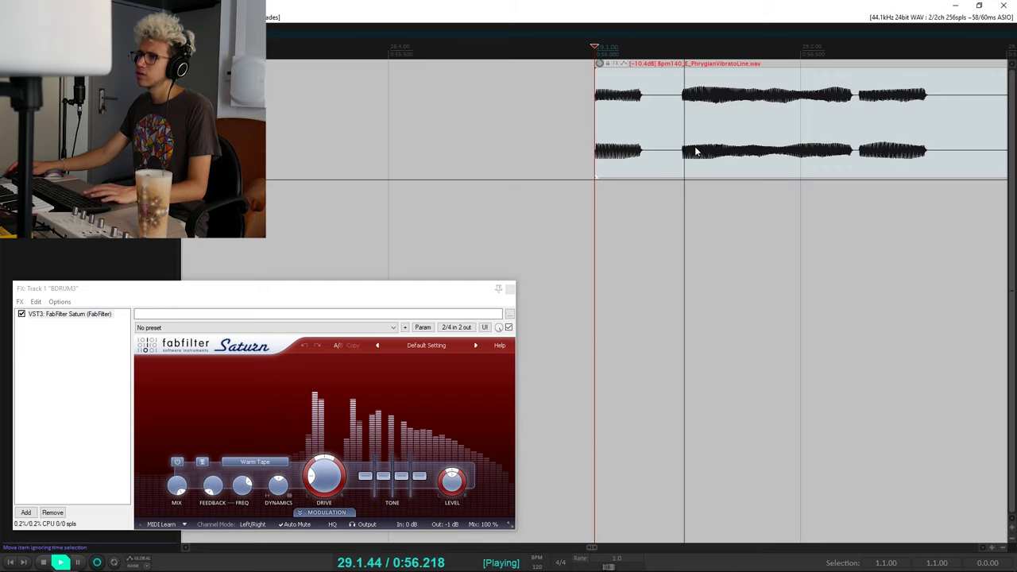
pyautogui.scroll(-4, 591, 151)
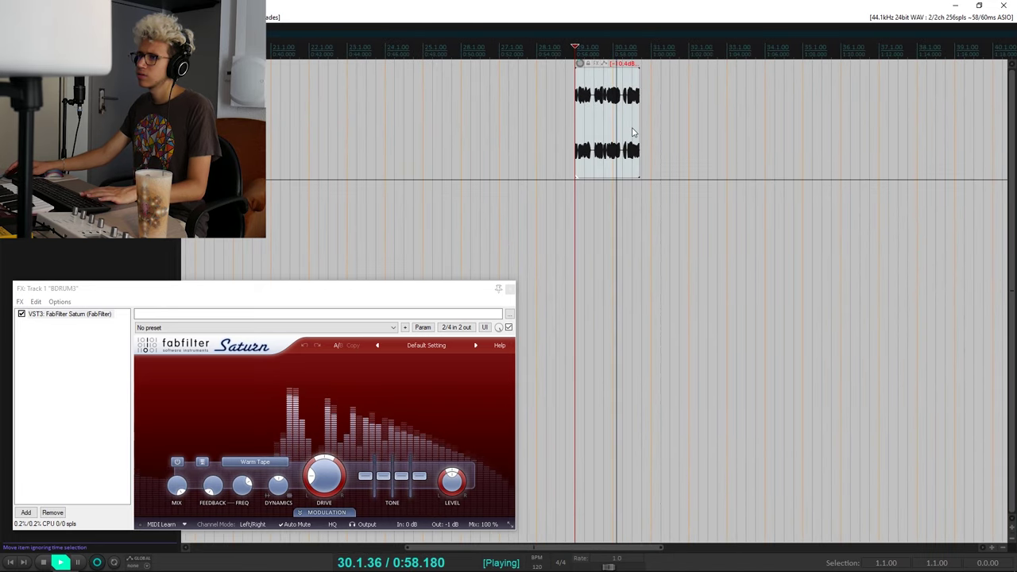
pyautogui.press('space')
# Step: Move the PhrygianVibratoLine item to the project start and return the edit cursor there
pyautogui.scroll(-2, 565, 120)
pyautogui.scroll(-2, 638, 125)
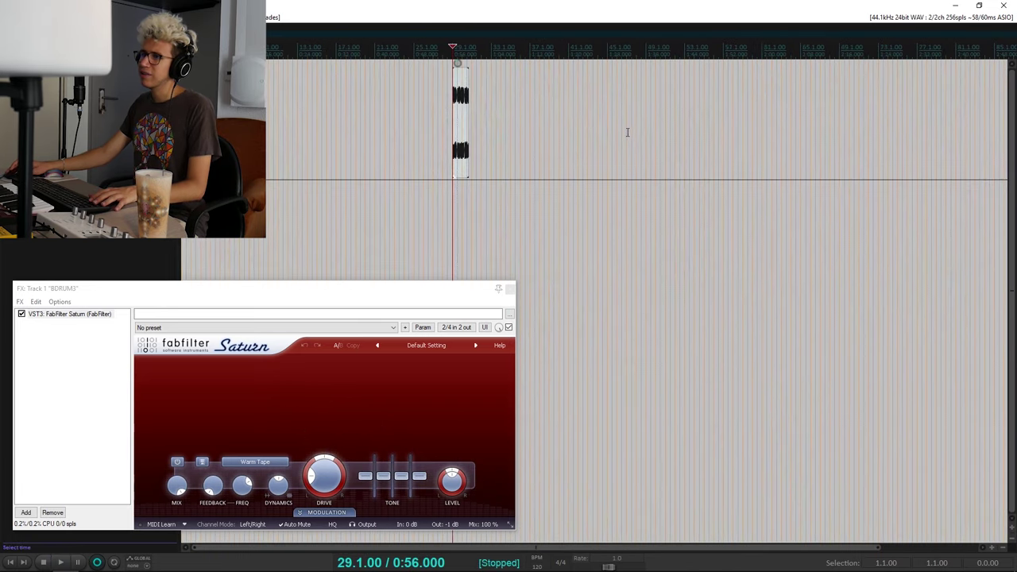
pyautogui.moveTo(468, 124); pyautogui.dragTo(182, 132)
pyautogui.scroll(4, 182, 132)
pyautogui.press('w')
pyautogui.scroll(12, 635, 119)
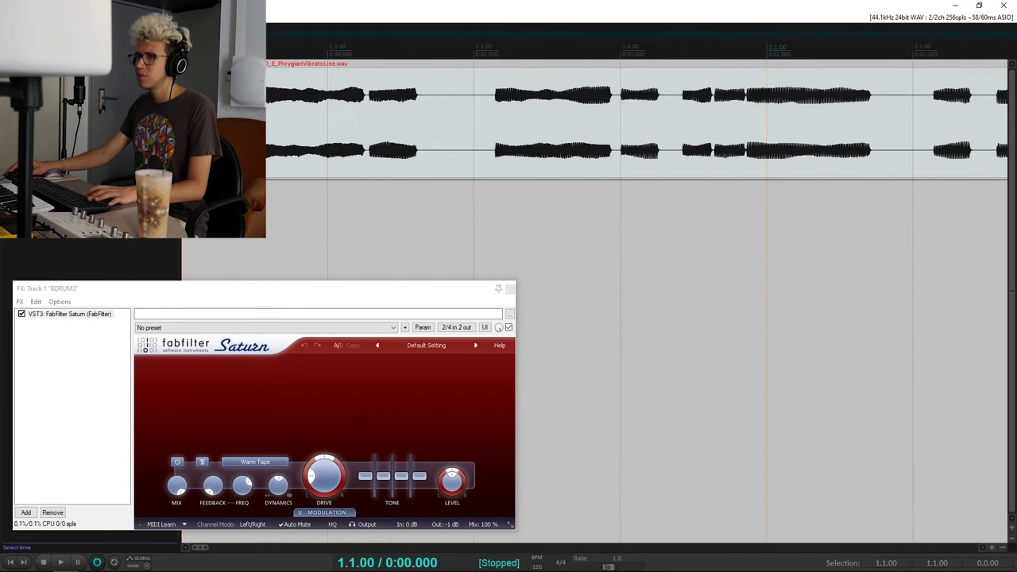
# Step: Reposition the Saturn FX window beneath the loop's waveform and audition the beginning of the loop
pyautogui.scroll(-6, 636, 119)
pyautogui.scroll(9, 635, 119)
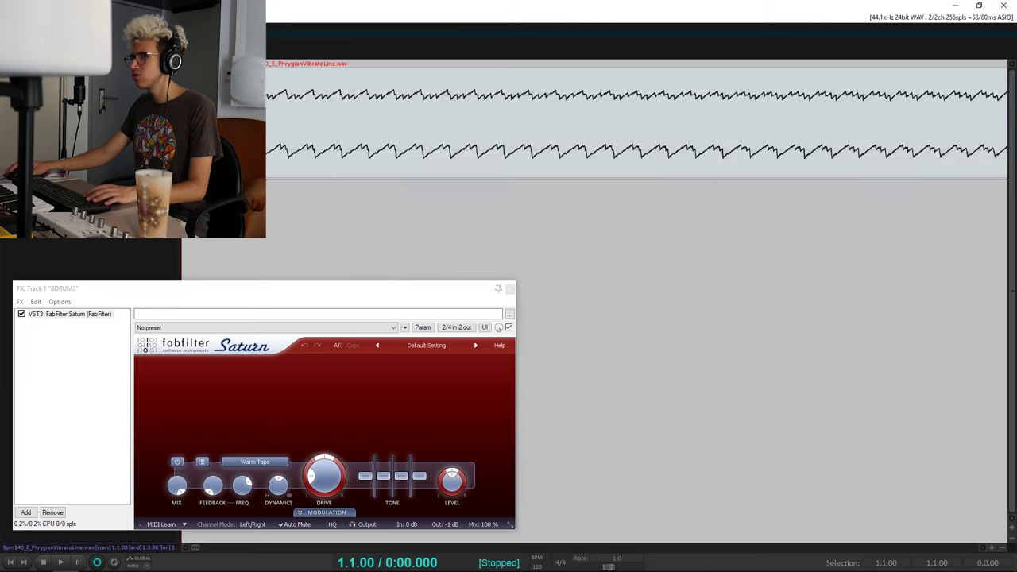
pyautogui.scroll(-6, 272, 153)
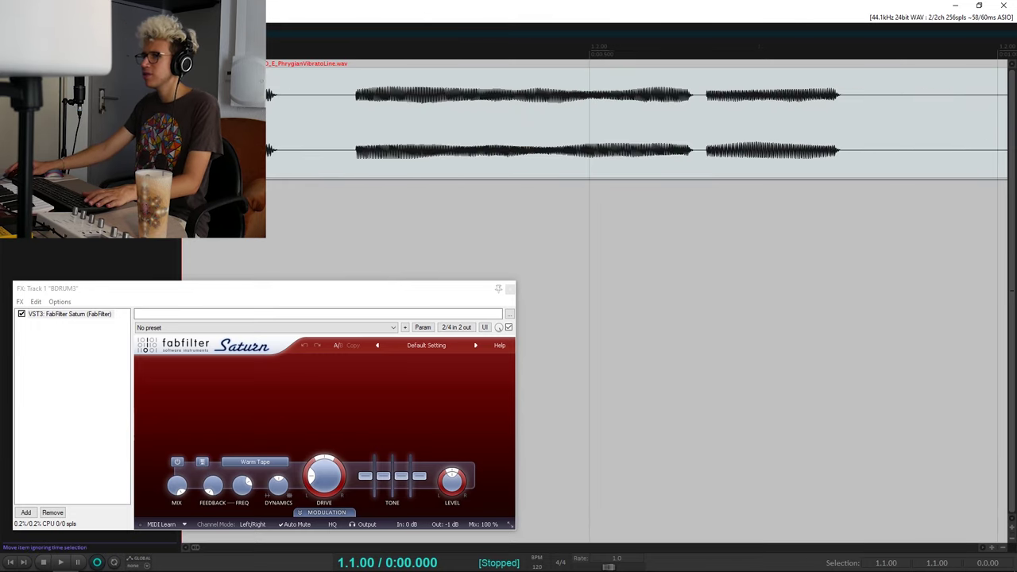
pyautogui.scroll(3, 272, 153)
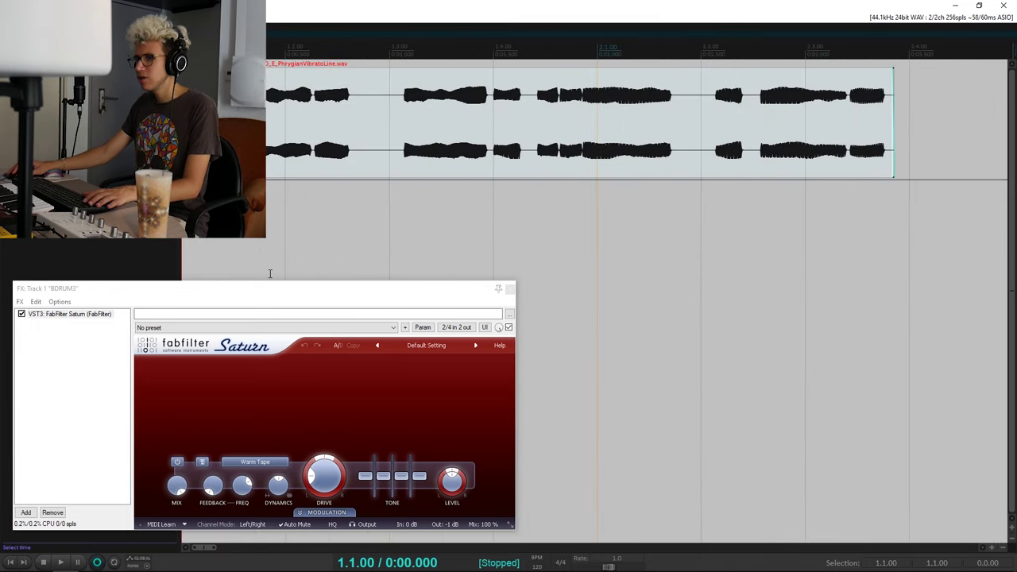
pyautogui.moveTo(268, 292); pyautogui.dragTo(538, 282)
pyautogui.scroll(2, 286, 117)
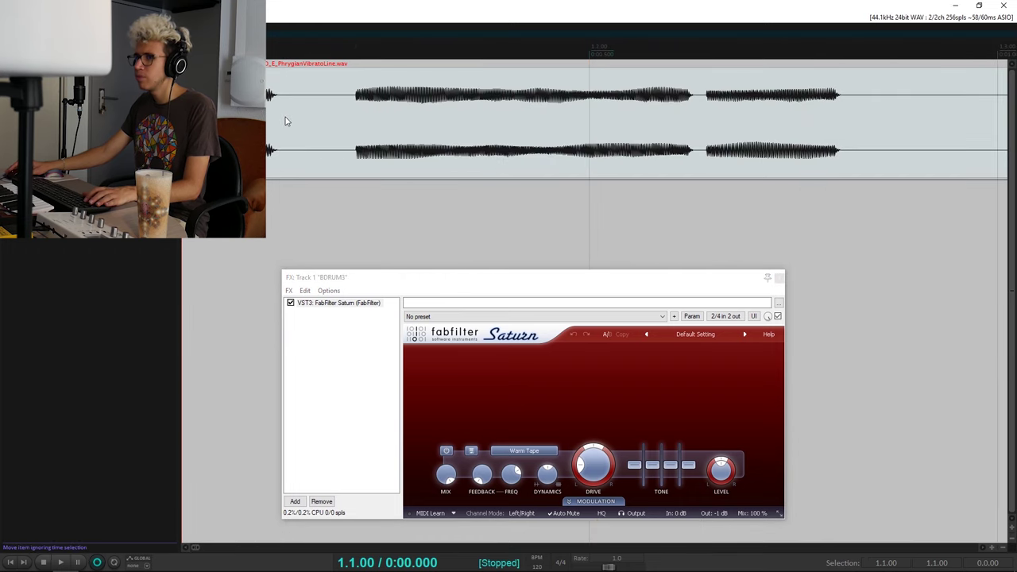
pyautogui.scroll(-2, 285, 117)
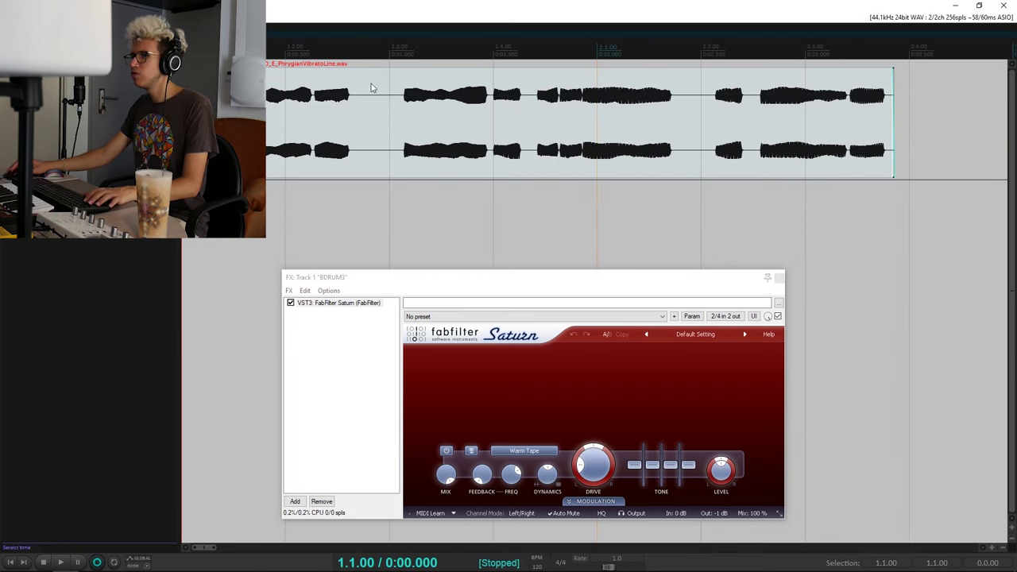
pyautogui.scroll(-1, 393, 170)
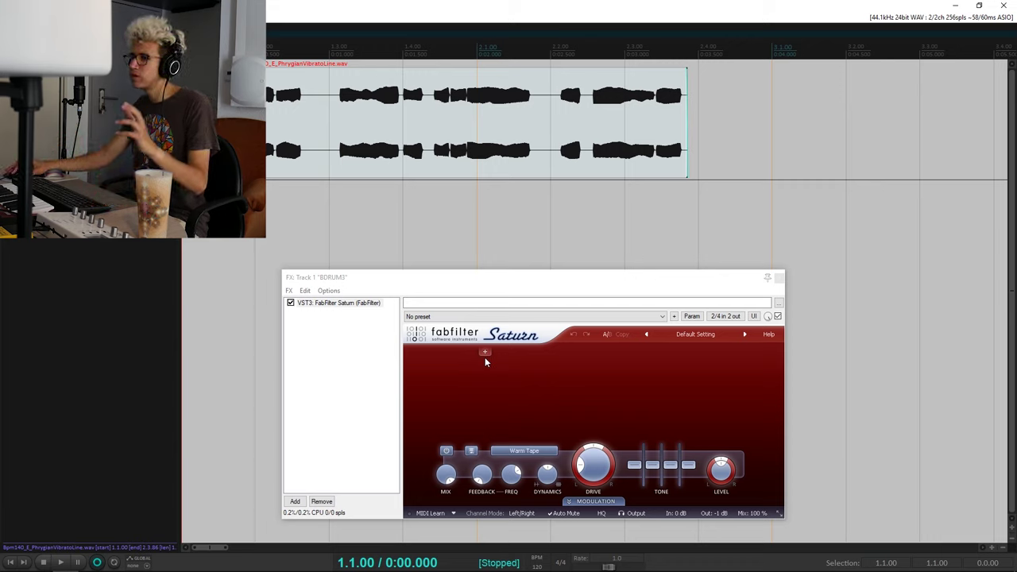
pyautogui.press('space')
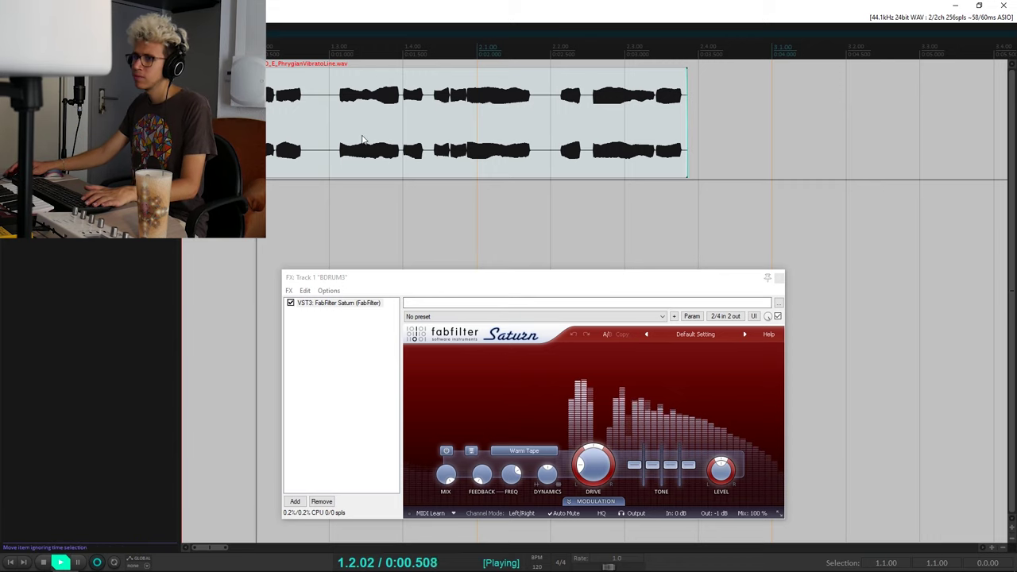
pyautogui.press('space')
# Step: Split Saturn into three frequency bands, placing the second crossover at about 786 Hz, and select the middle band
pyautogui.click(485, 354)
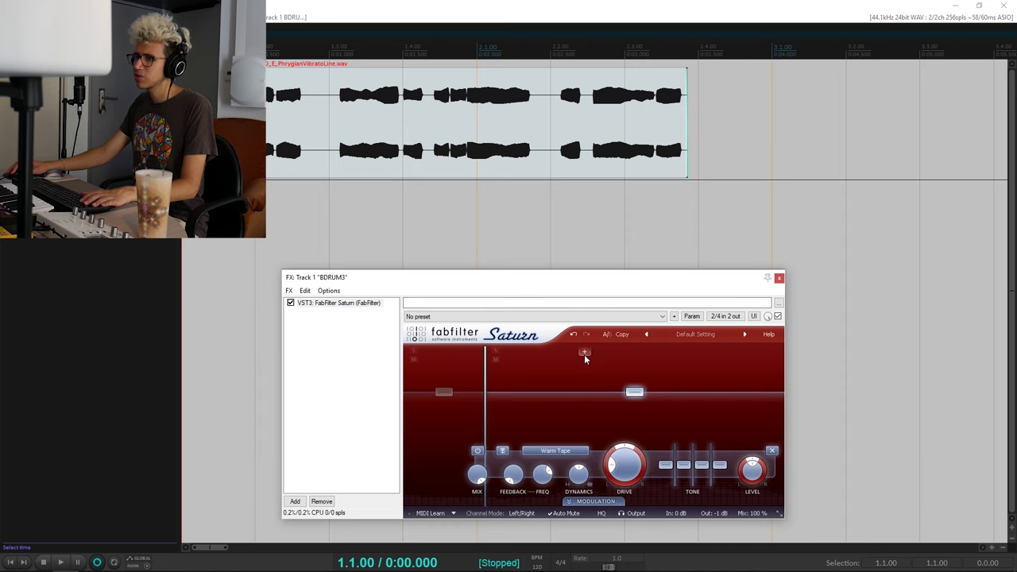
pyautogui.moveTo(585, 355)
pyautogui.mouseDown()
pyautogui.moveTo(591, 381)
pyautogui.moveTo(626, 393)
pyautogui.moveTo(610, 392)
pyautogui.mouseUp()
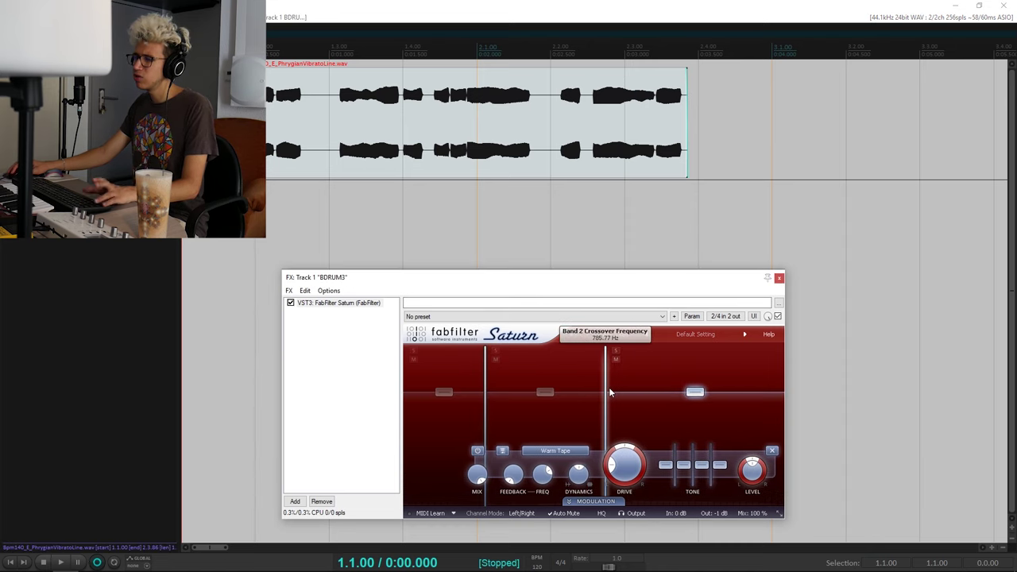
pyautogui.click(545, 392)
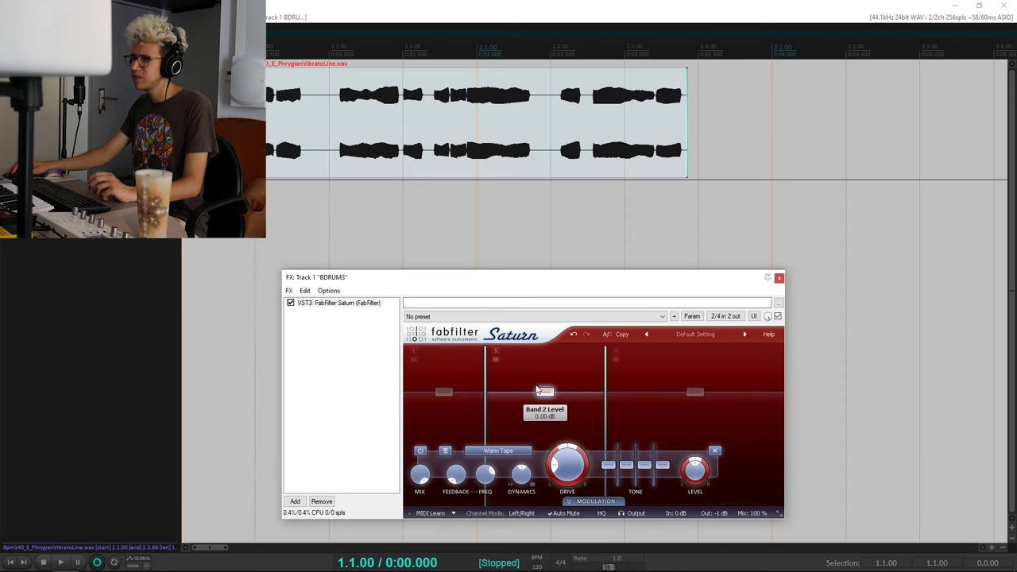
pyautogui.click(515, 451)
pyautogui.click(452, 295)
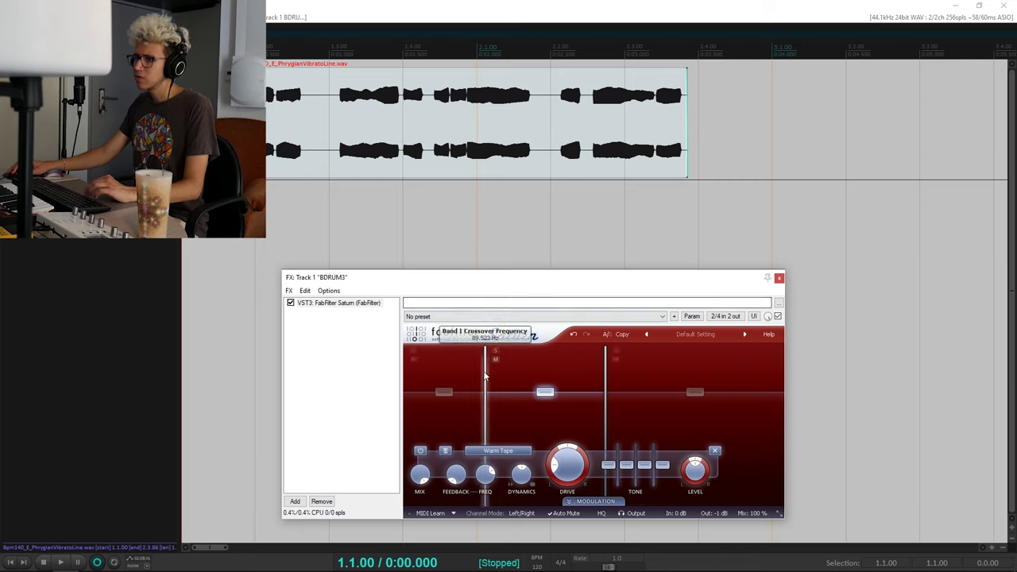
# Step: Raise both Saturn crossover frequencies and briefly play the loop to check the band split against the spectrum
pyautogui.moveTo(485, 375); pyautogui.dragTo(529, 381)
pyautogui.click(612, 380)
pyautogui.moveTo(607, 382); pyautogui.dragTo(663, 389)
pyautogui.press('space')
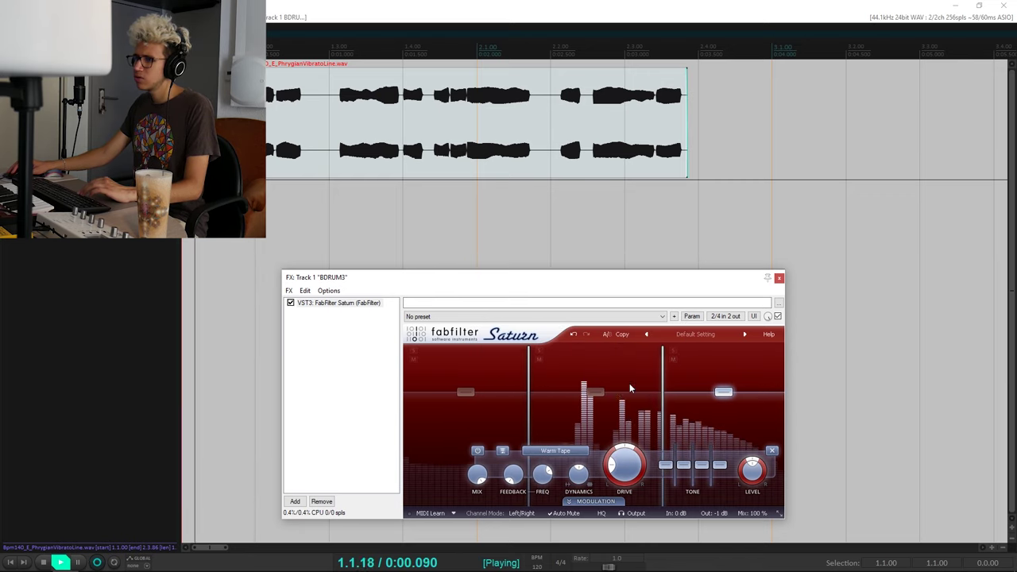
pyautogui.press('space')
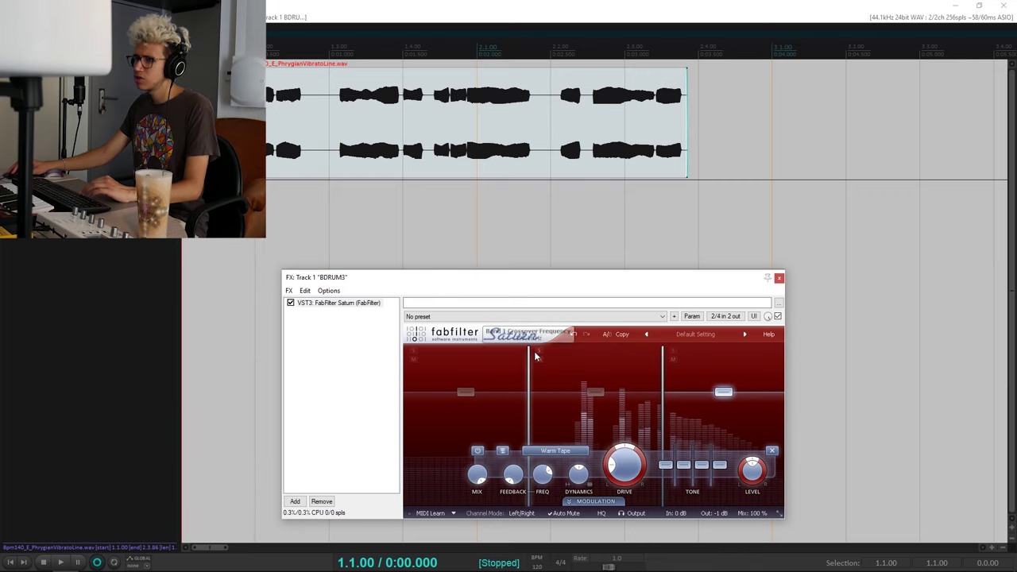
# Step: Solo the low band, set the band 1 crossover to about 276 Hz, and audition the loop
pyautogui.press('space')
pyautogui.click(414, 351)
pyautogui.moveTo(529, 381)
pyautogui.mouseDown()
pyautogui.moveTo(555, 382)
pyautogui.moveTo(544, 386)
pyautogui.mouseUp()
pyautogui.press('space')
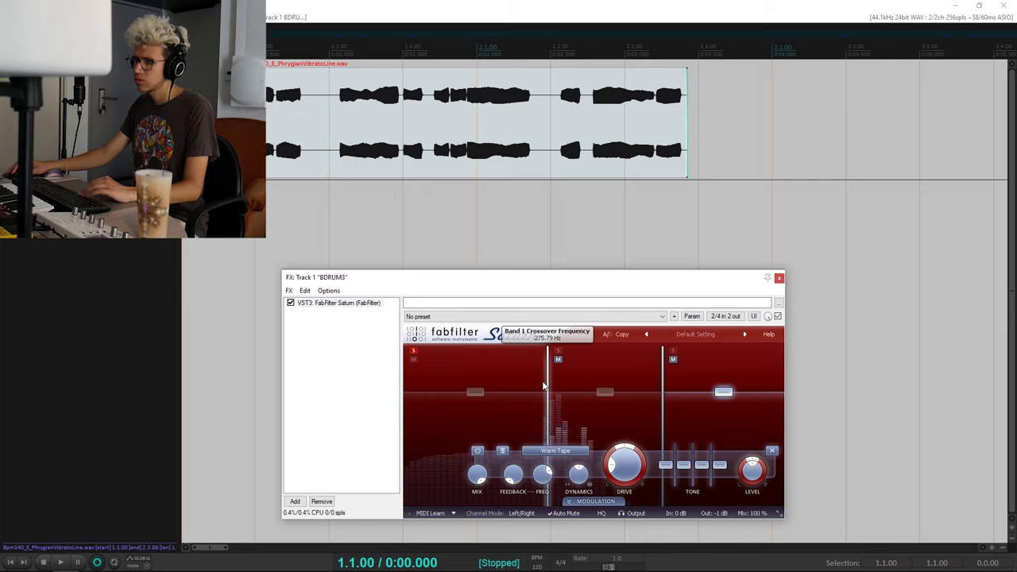
pyautogui.click(413, 351)
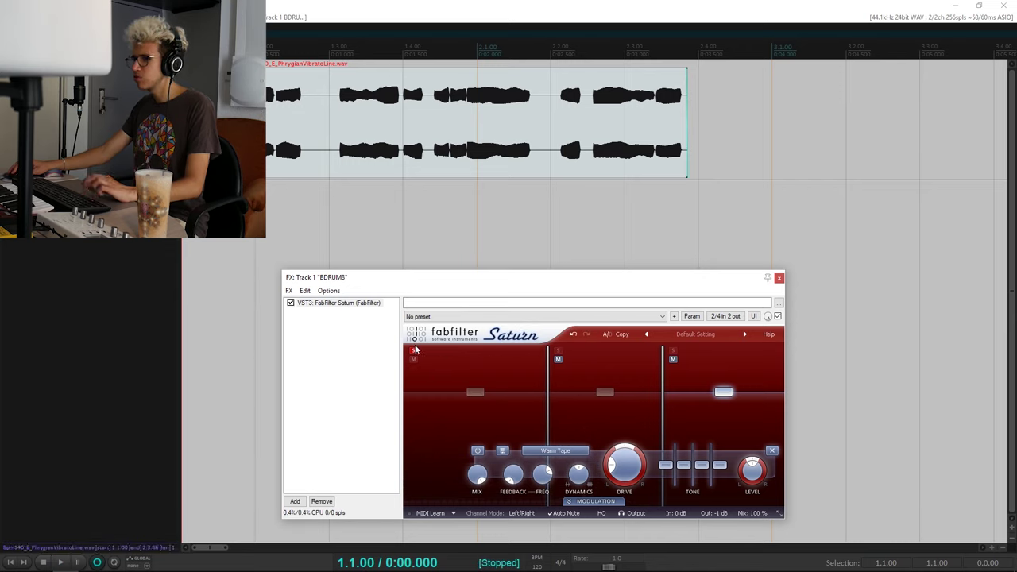
pyautogui.press('space')
pyautogui.press('space')
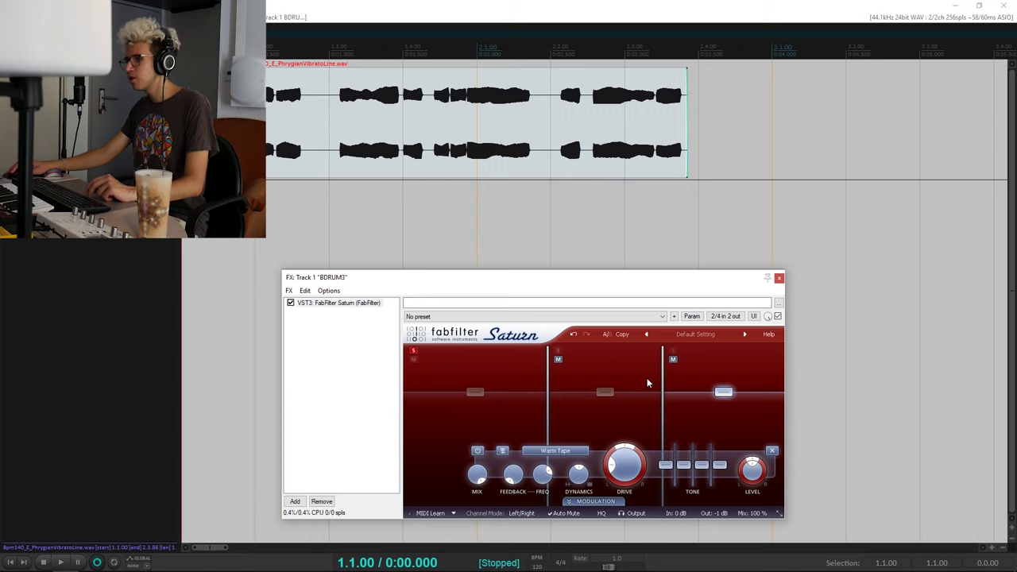
# Step: Solo the middle band and set the band 2 crossover to about 1662 Hz during playback
pyautogui.click(559, 354)
pyautogui.press('space')
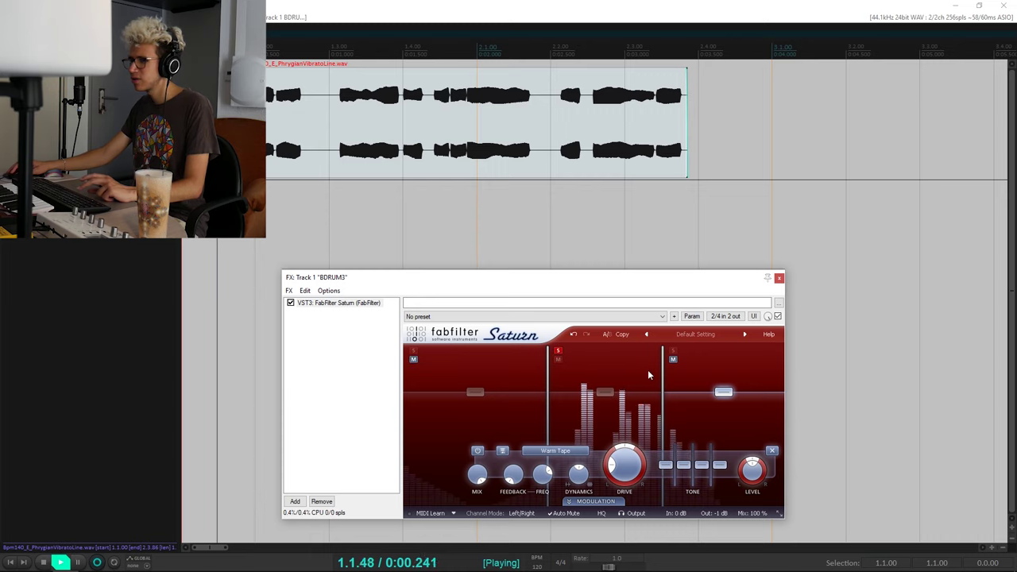
pyautogui.moveTo(662, 372); pyautogui.dragTo(648, 383)
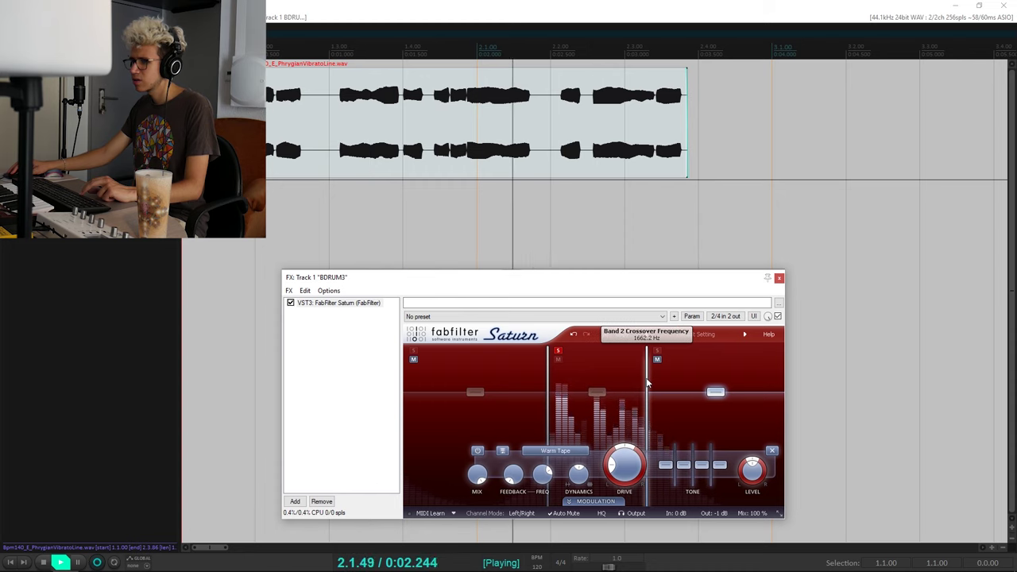
pyautogui.press('space')
# Step: Solo the high band and raise the band 2 crossover slightly during playback, then clear the solo
pyautogui.click(657, 352)
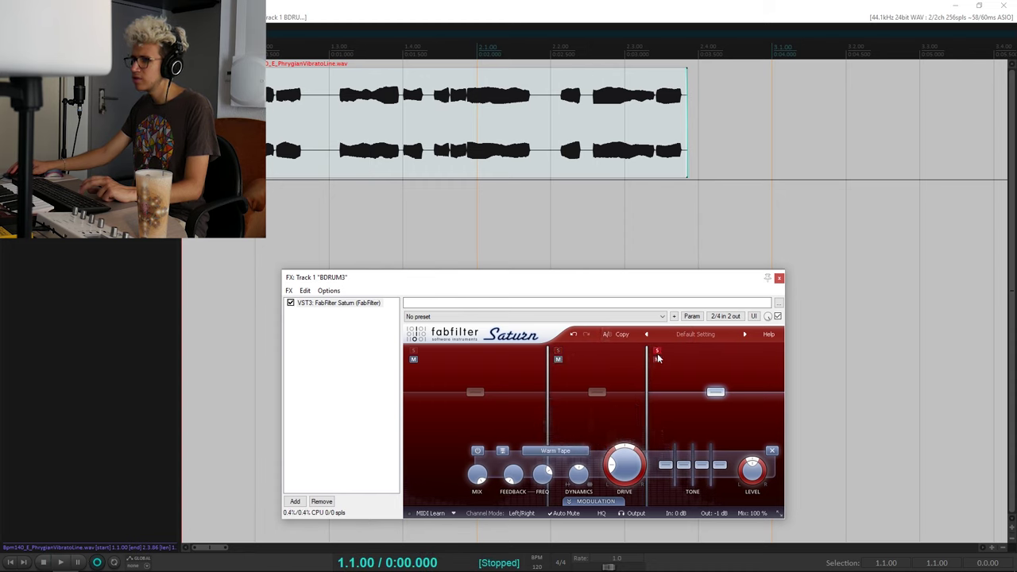
pyautogui.press('space')
pyautogui.moveTo(650, 373); pyautogui.dragTo(658, 371)
pyautogui.press('space')
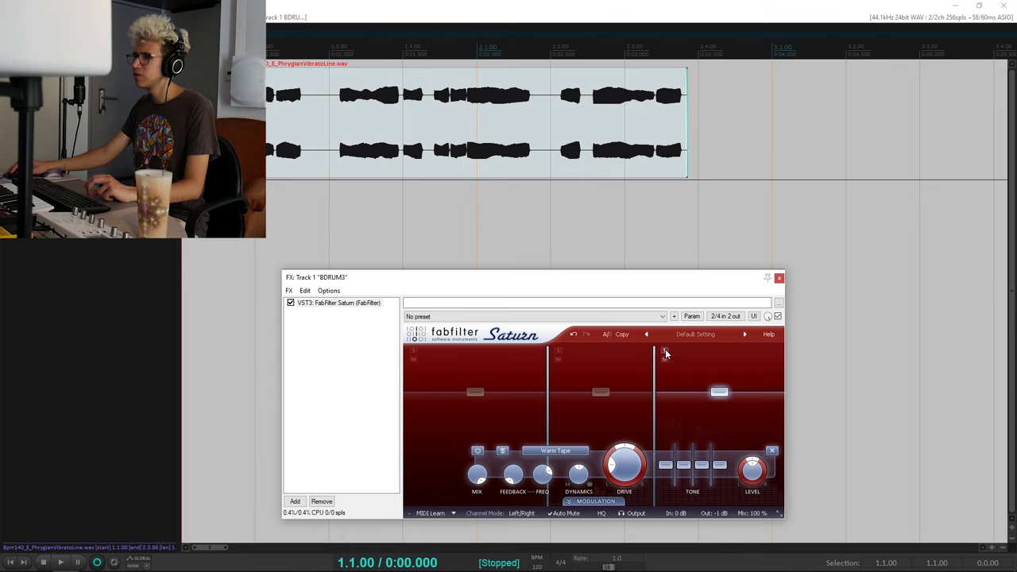
# Step: Audition the loop with no band soloed and compare it with Saturn bypassed
pyautogui.click(665, 350)
pyautogui.press('space')
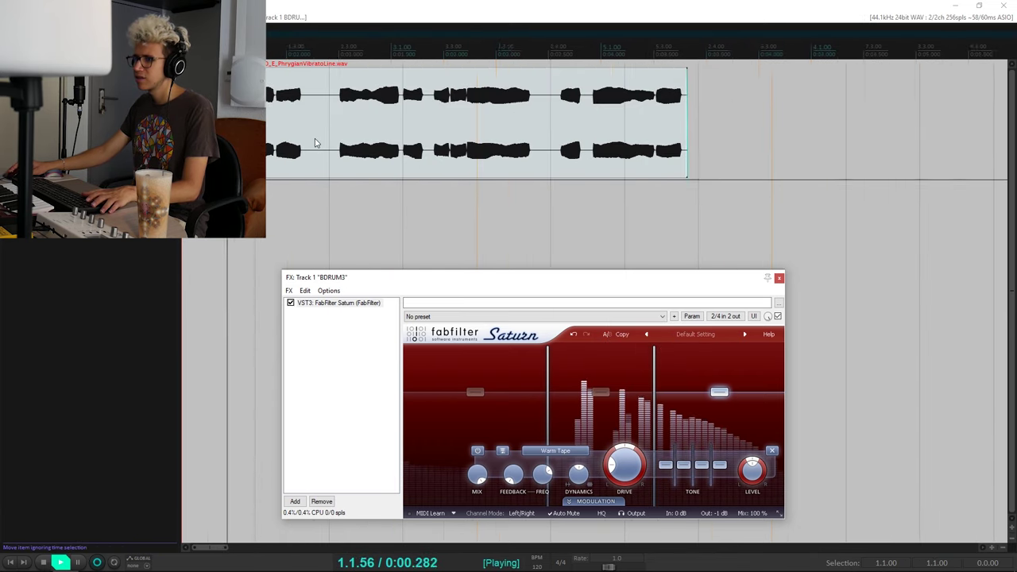
pyautogui.press('space')
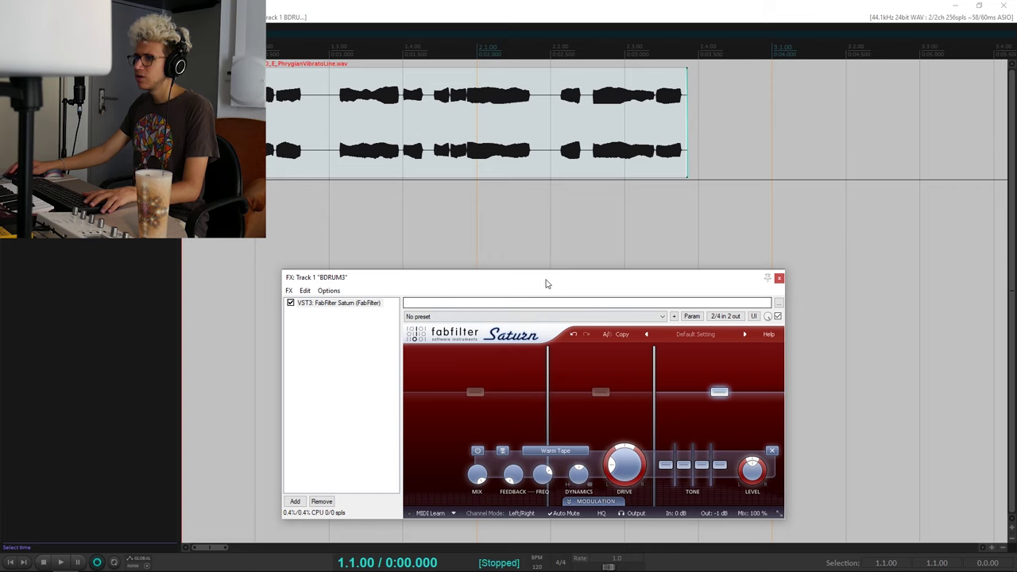
pyautogui.moveTo(539, 278); pyautogui.dragTo(536, 245)
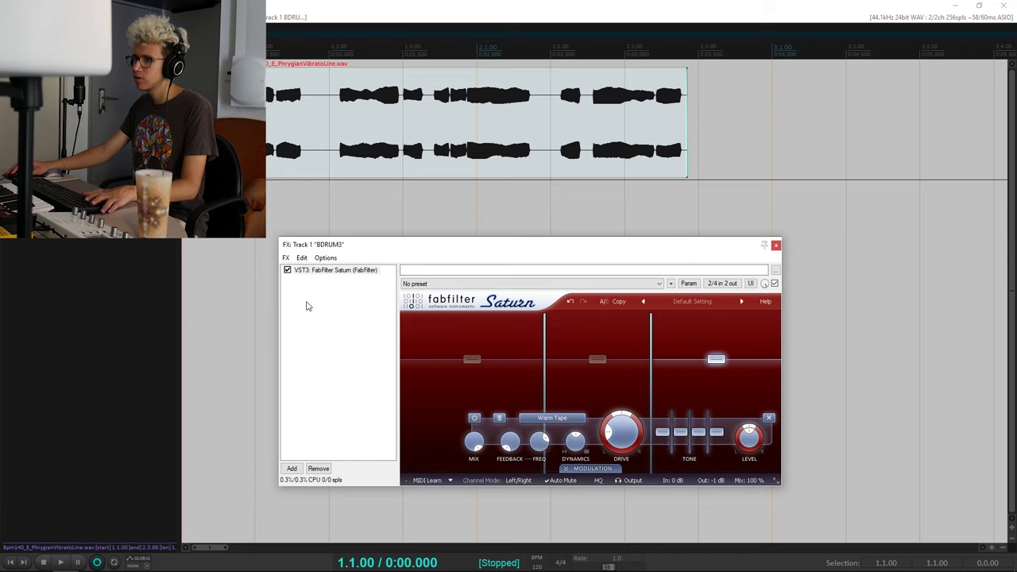
pyautogui.press('space')
pyautogui.click(287, 271)
pyautogui.press('space')
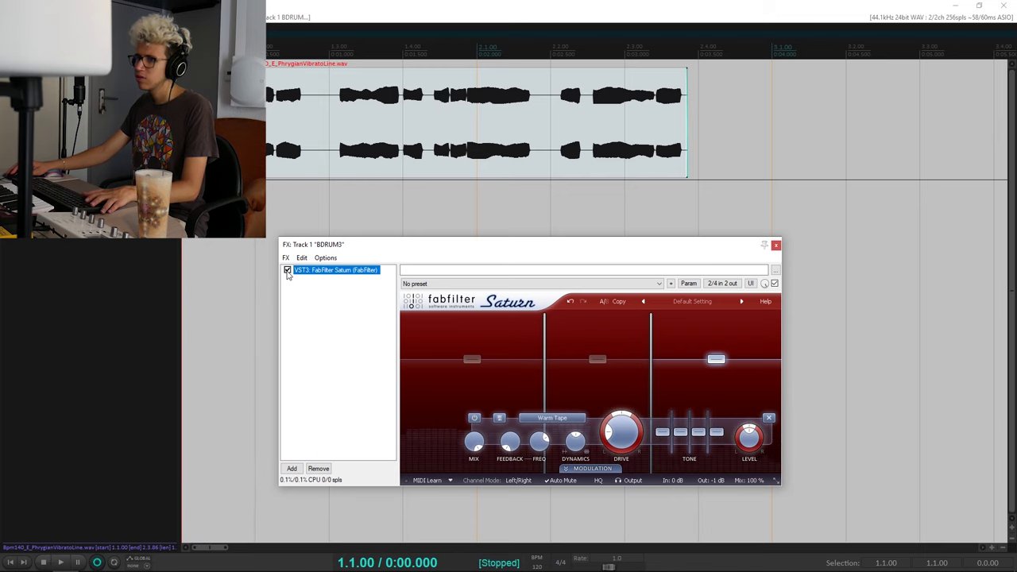
pyautogui.scroll(-4, 545, 209)
pyautogui.scroll(6, 545, 208)
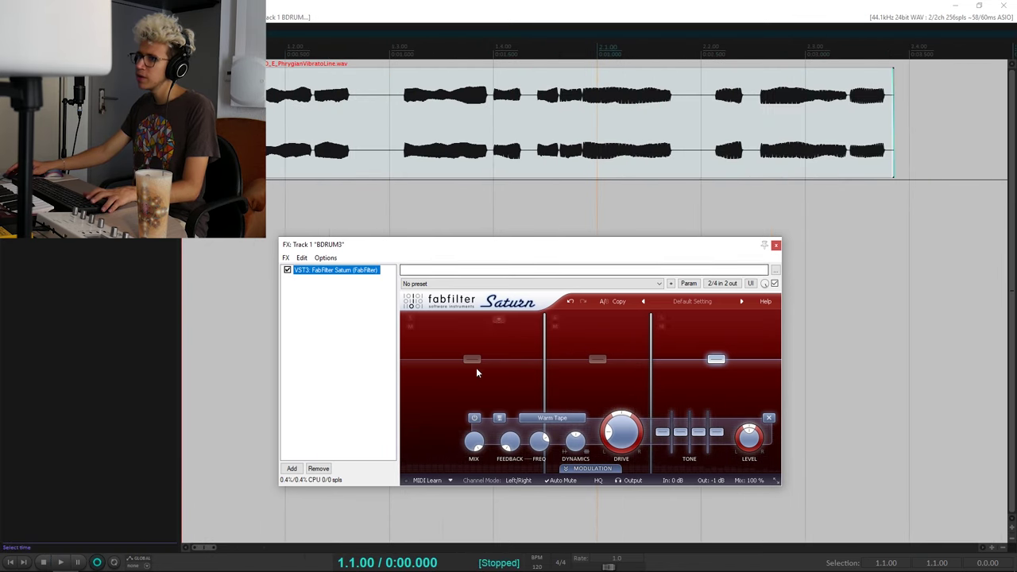
# Step: Examine the controls of Saturn's three bands in turn and the distortion styles available for the high band
pyautogui.click(476, 368)
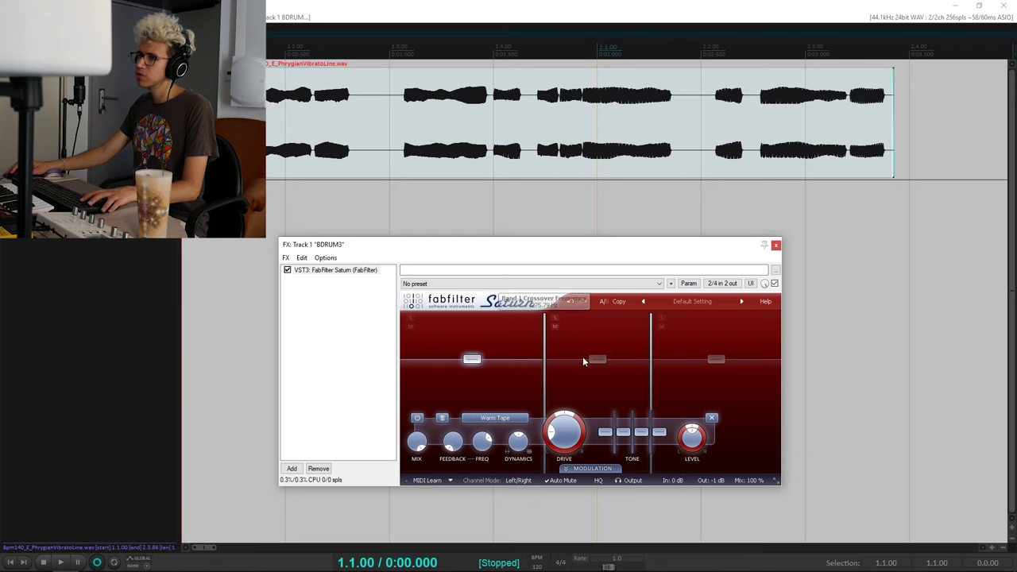
pyautogui.click(602, 361)
pyautogui.click(715, 360)
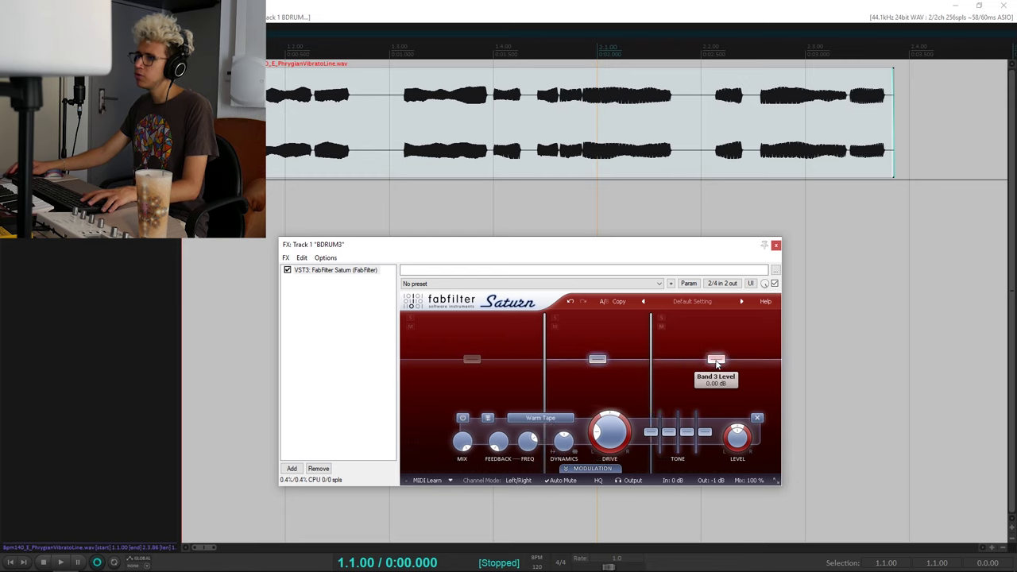
pyautogui.click(572, 418)
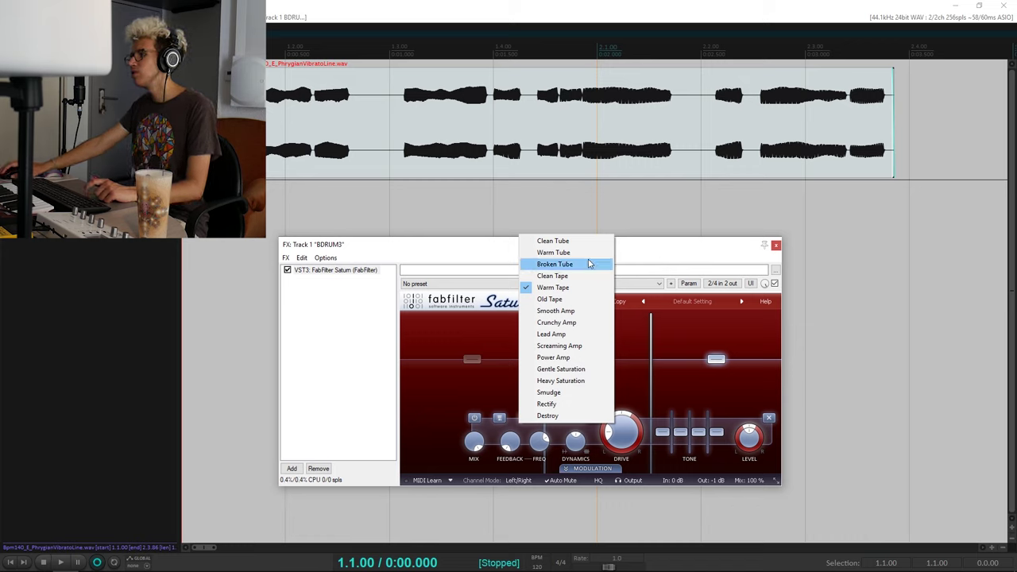
pyautogui.click(463, 256)
pyautogui.click(472, 360)
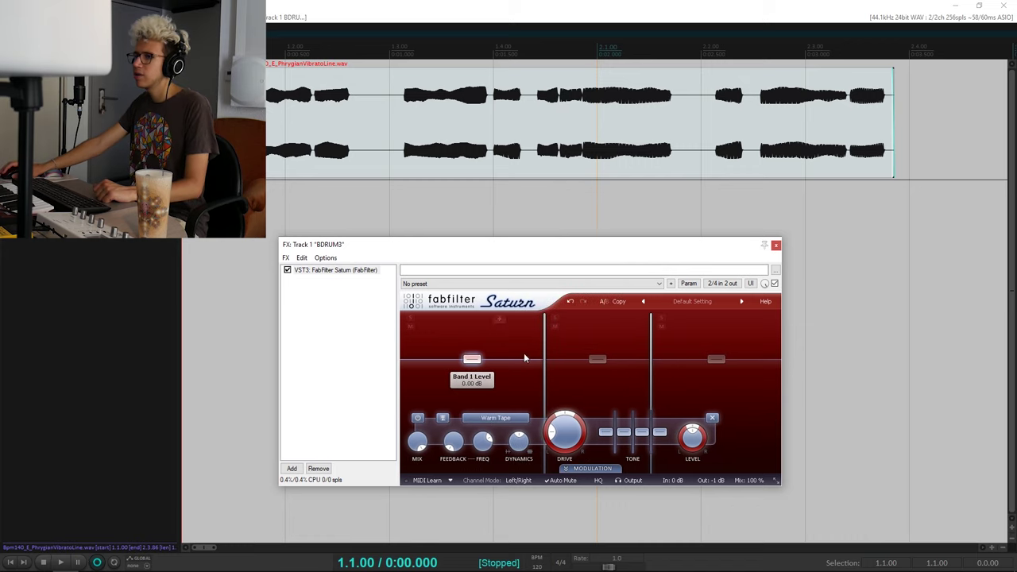
pyautogui.click(597, 359)
# Step: Solo the low band, raise its drive to the maximum, and audition the loop
pyautogui.click(462, 360)
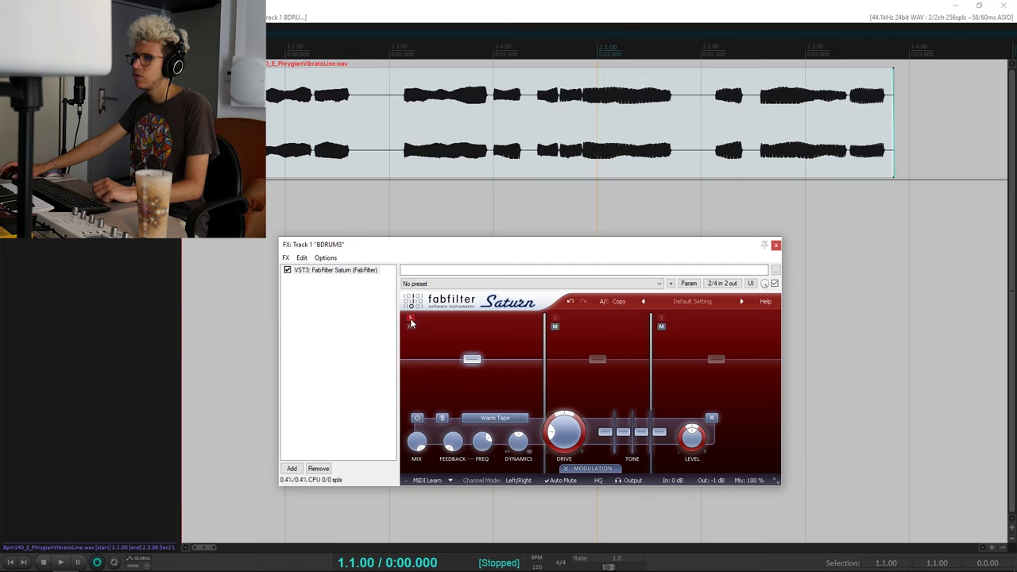
pyautogui.click(491, 418)
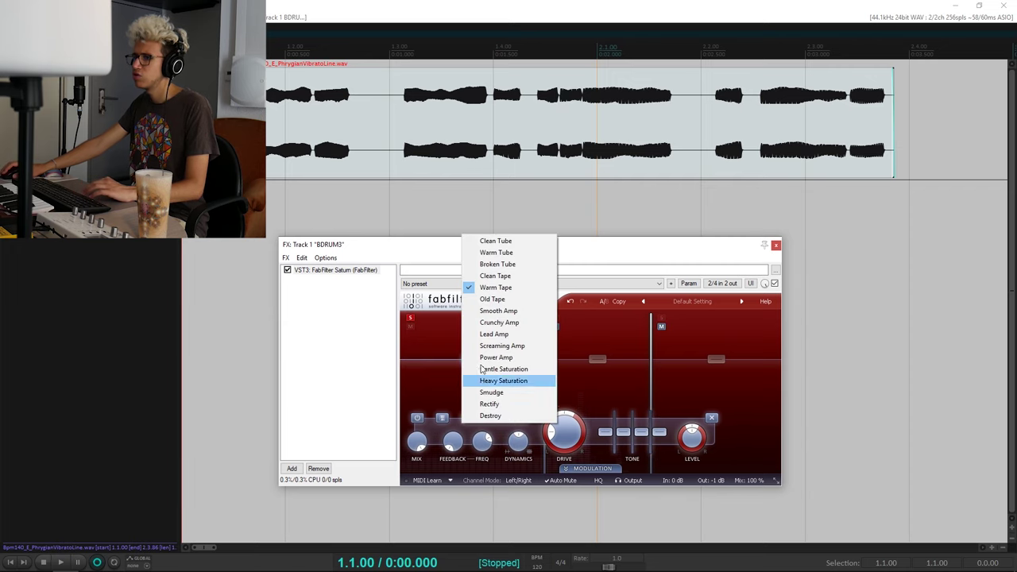
pyautogui.click(411, 248)
pyautogui.press('space')
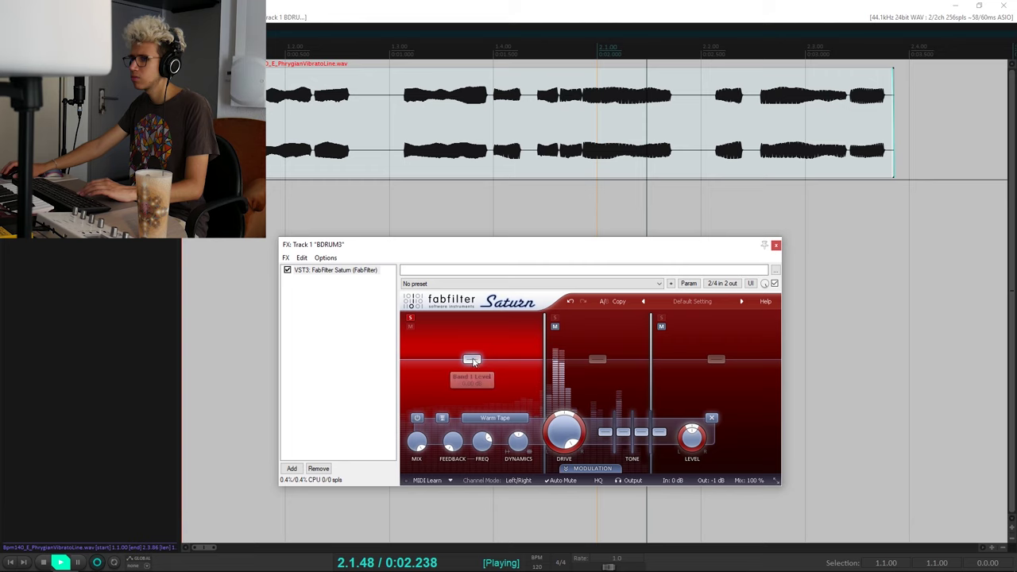
pyautogui.press('space')
# Step: Set the low band's style to Warm Tube and reduce its drive while auditioning, clearing the solo at the end
pyautogui.click(489, 419)
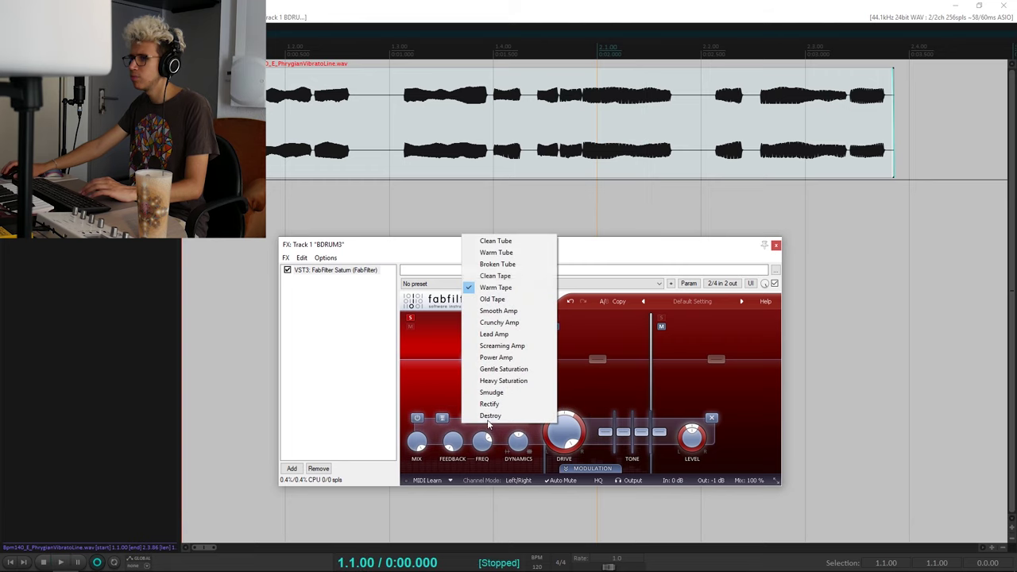
pyautogui.click(504, 252)
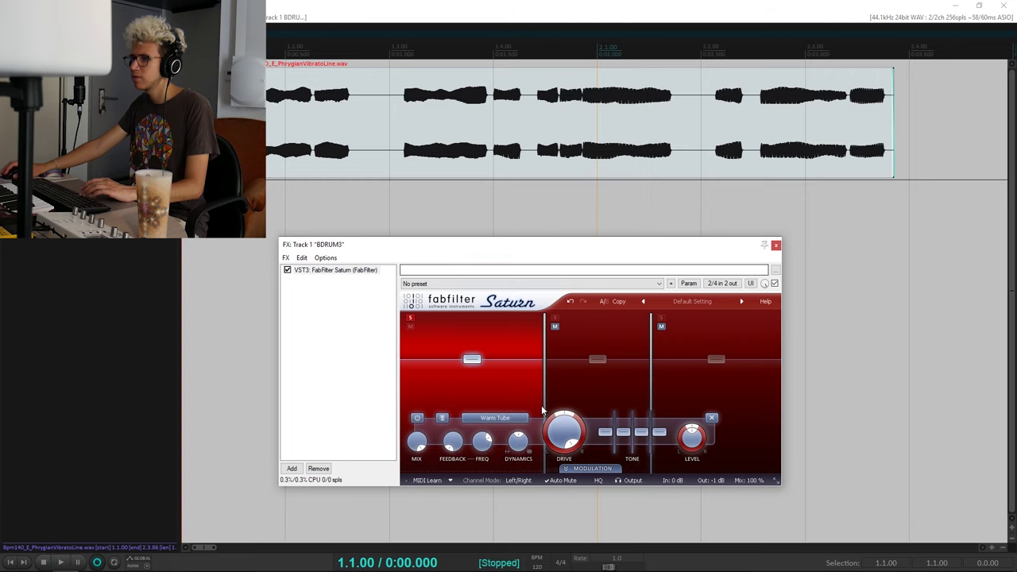
pyautogui.press('space')
pyautogui.press('space')
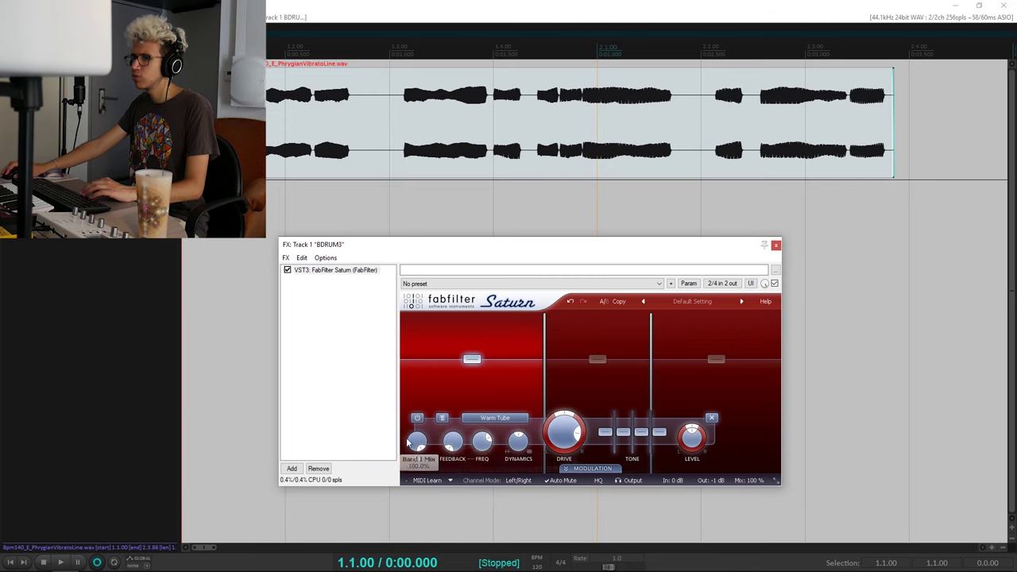
# Step: Play the full loop briefly, and solo the middle band to audition it on its own
pyautogui.click(601, 362)
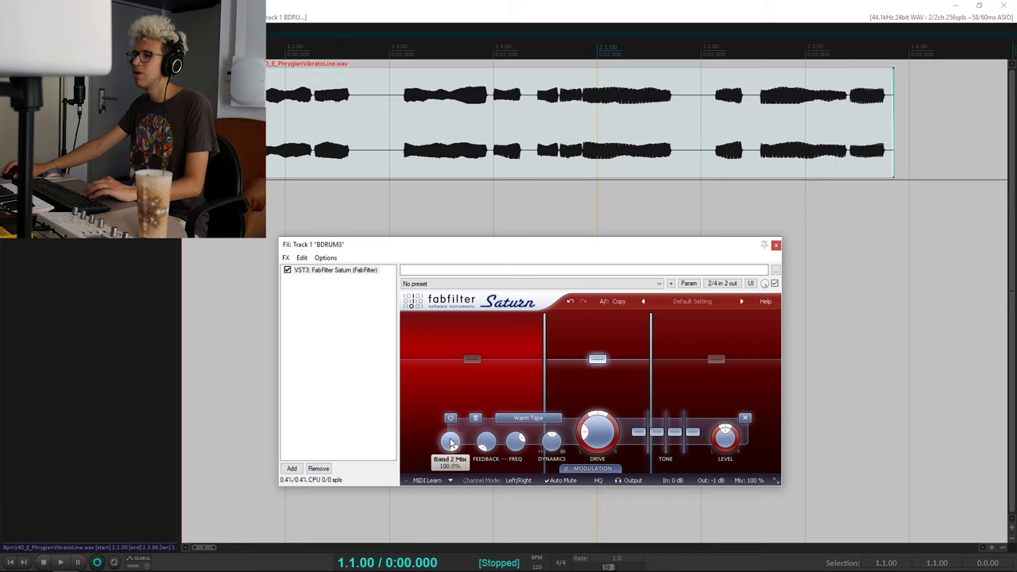
pyautogui.press('space')
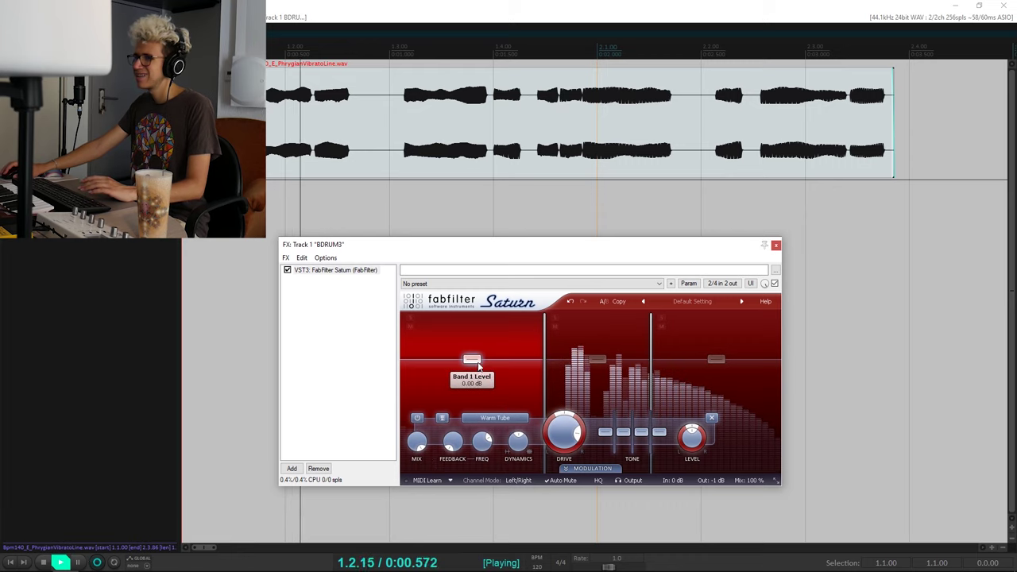
pyautogui.press('space')
pyautogui.click(554, 317)
pyautogui.press('space')
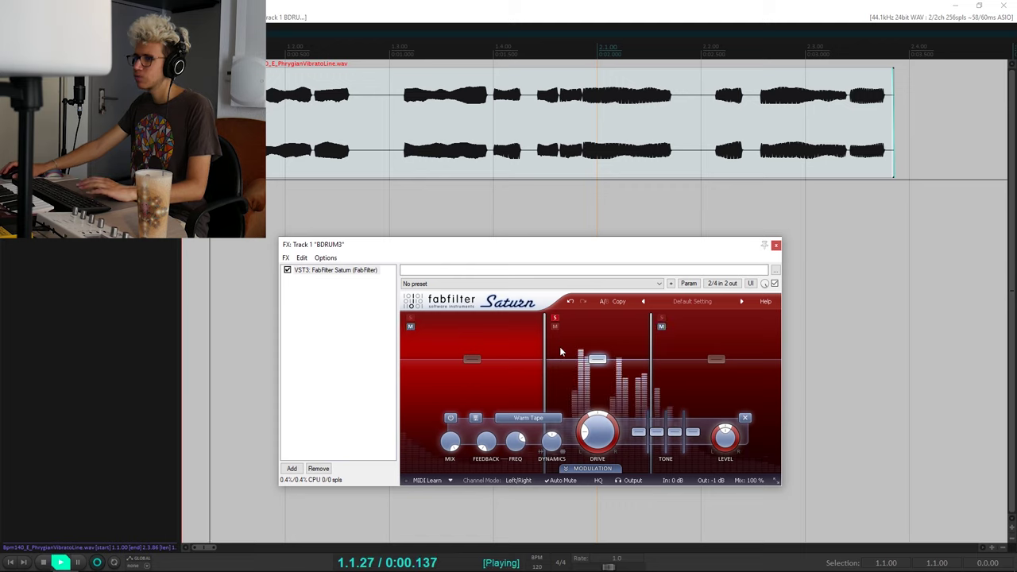
pyautogui.press('space')
pyautogui.press('space')
pyautogui.press('space')
# Step: Try the Clean Tube and Gentle Saturation styles on the middle band and set its drive to 100% during playback
pyautogui.click(528, 418)
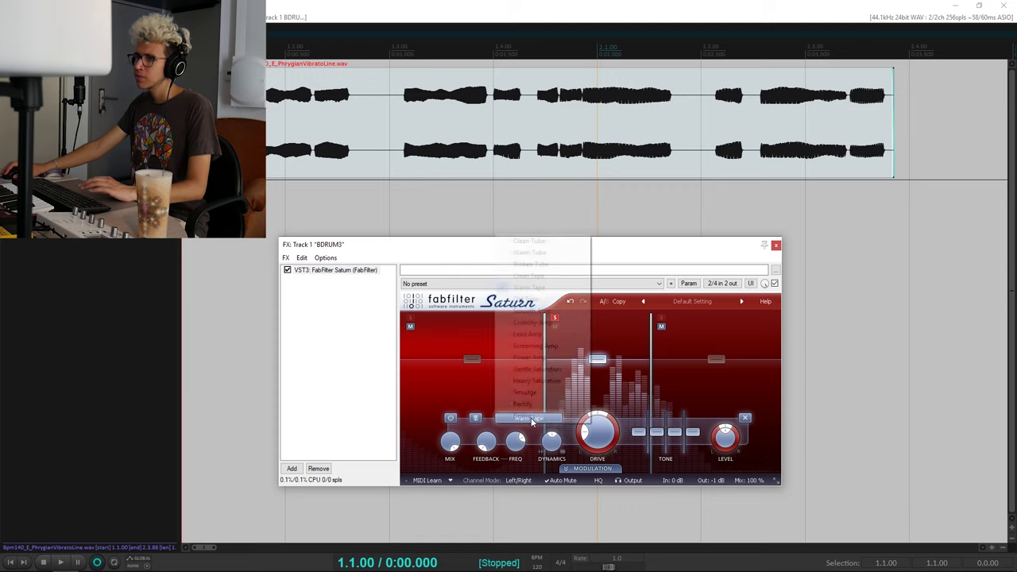
pyautogui.click(528, 241)
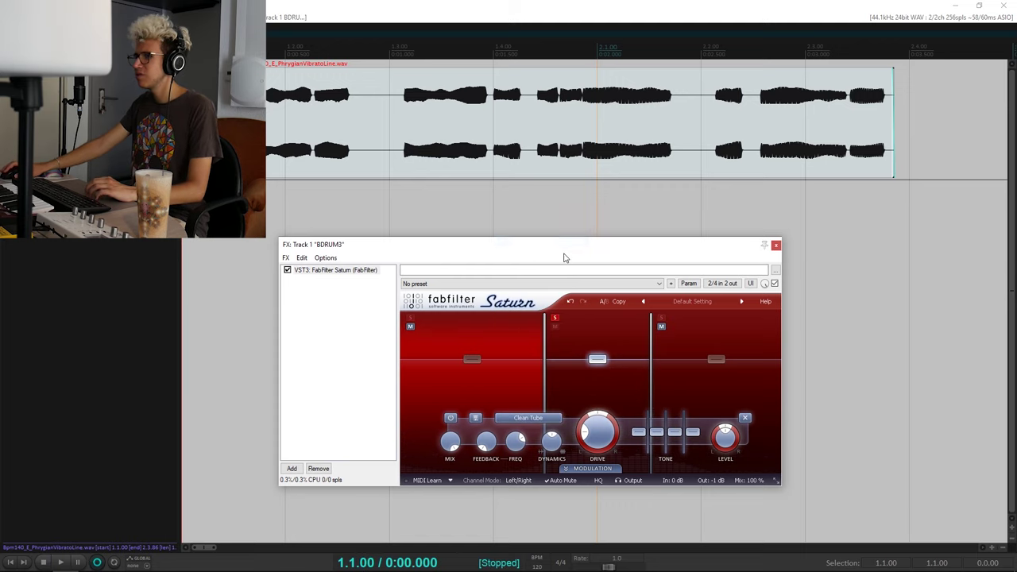
pyautogui.click(556, 422)
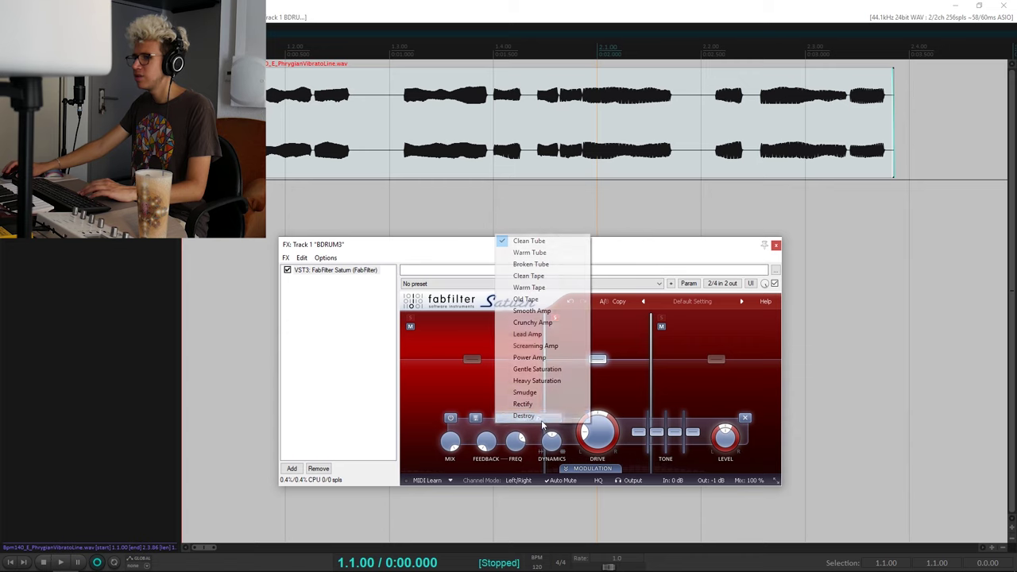
pyautogui.click(538, 369)
pyautogui.press('space')
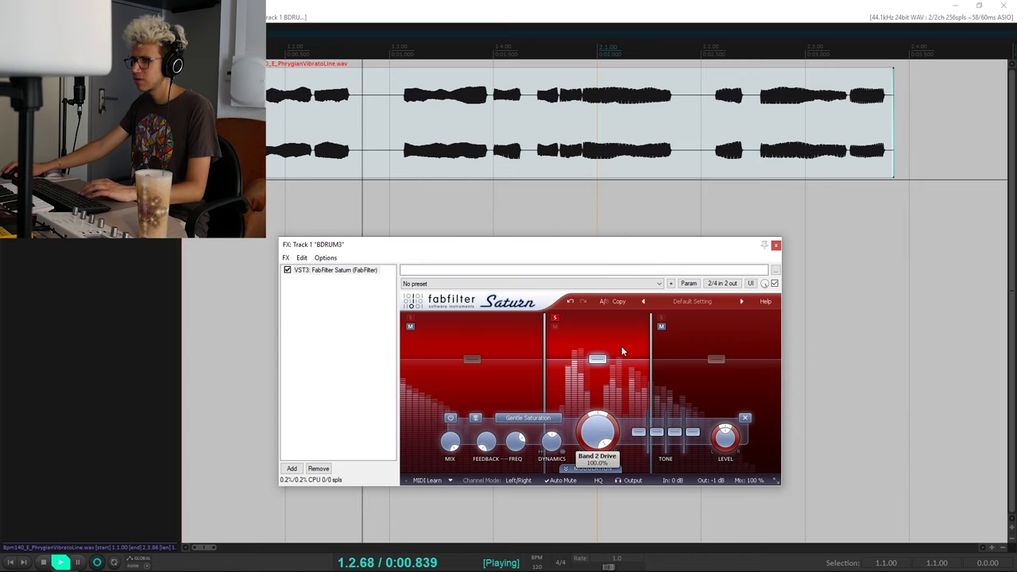
# Step: Try Heavy Saturation on the middle band and switch its style to Power Amp while the loop plays
pyautogui.click(556, 417)
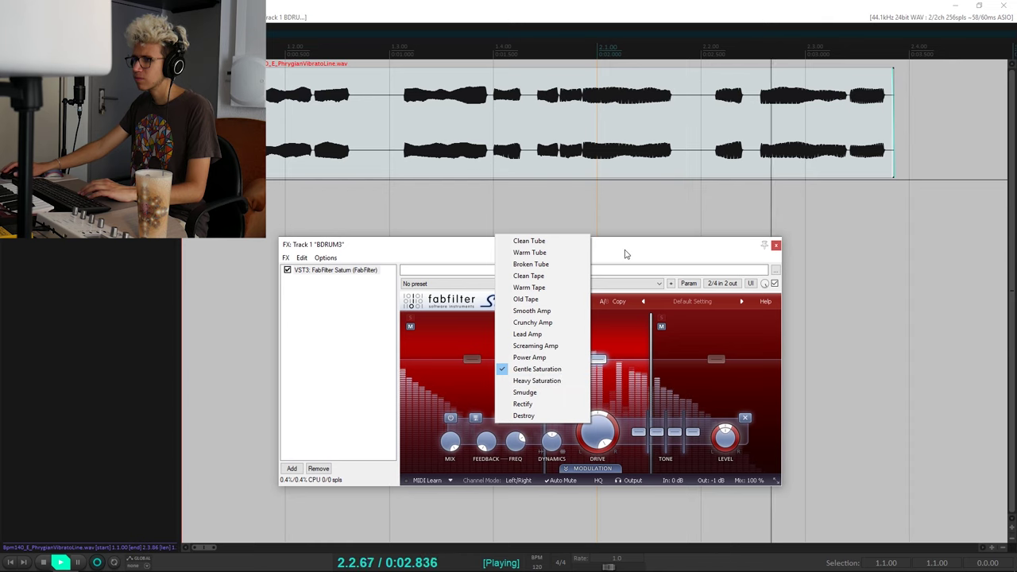
pyautogui.click(537, 380)
pyautogui.press('space')
pyautogui.press('space')
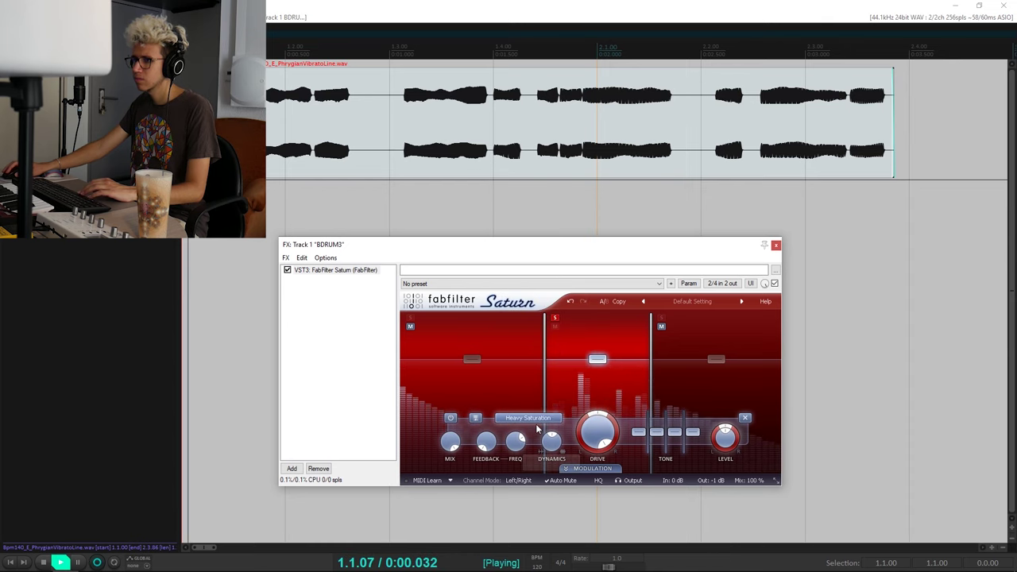
pyautogui.click(556, 418)
pyautogui.click(530, 358)
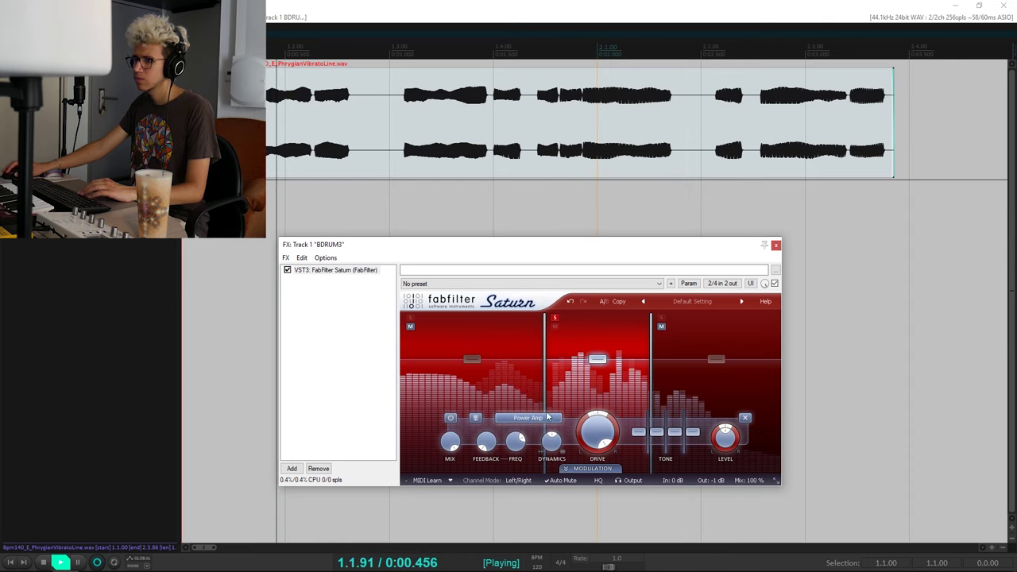
# Step: Toggle the middle band's solo off and on to compare its distortion alone and within the full loop
pyautogui.click(556, 317)
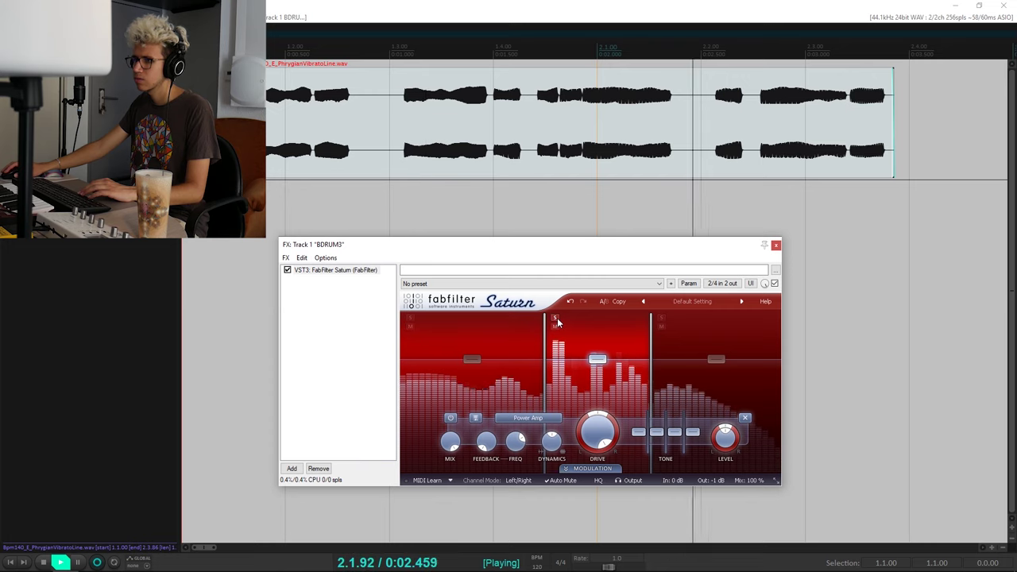
pyautogui.click(555, 319)
pyautogui.press('space')
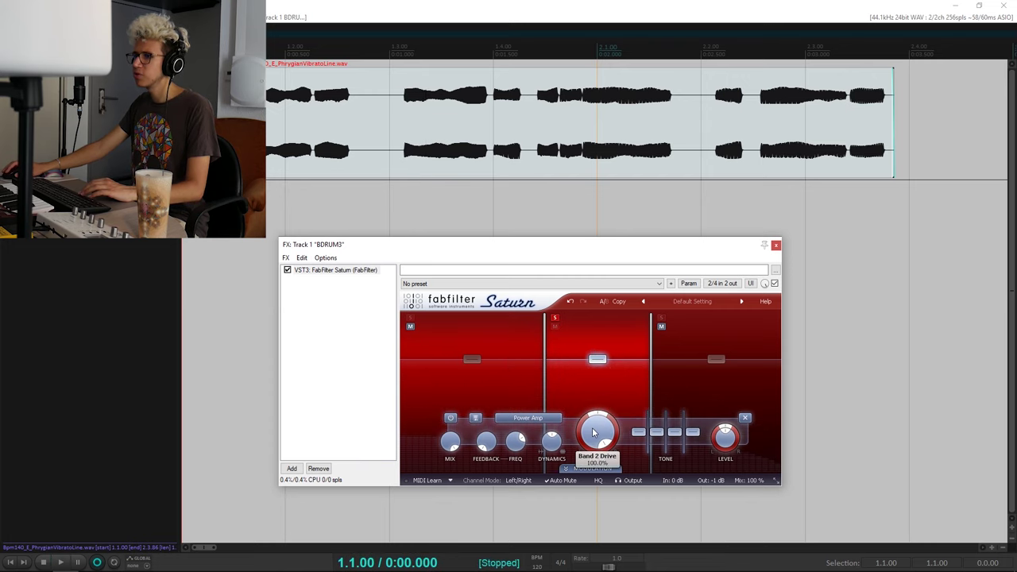
pyautogui.press('space')
pyautogui.press('space')
# Step: Lower the middle band's drive to about 67%, nudge its dynamics to 0.020, and audition the loop
pyautogui.moveTo(591, 440); pyautogui.dragTo(595, 461)
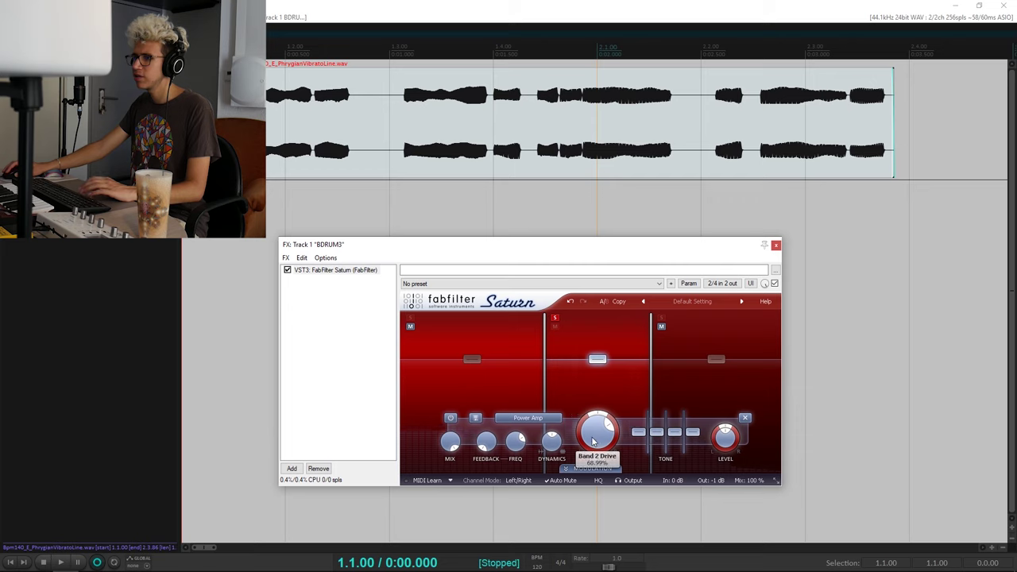
pyautogui.press('space')
pyautogui.press('space')
pyautogui.press('space')
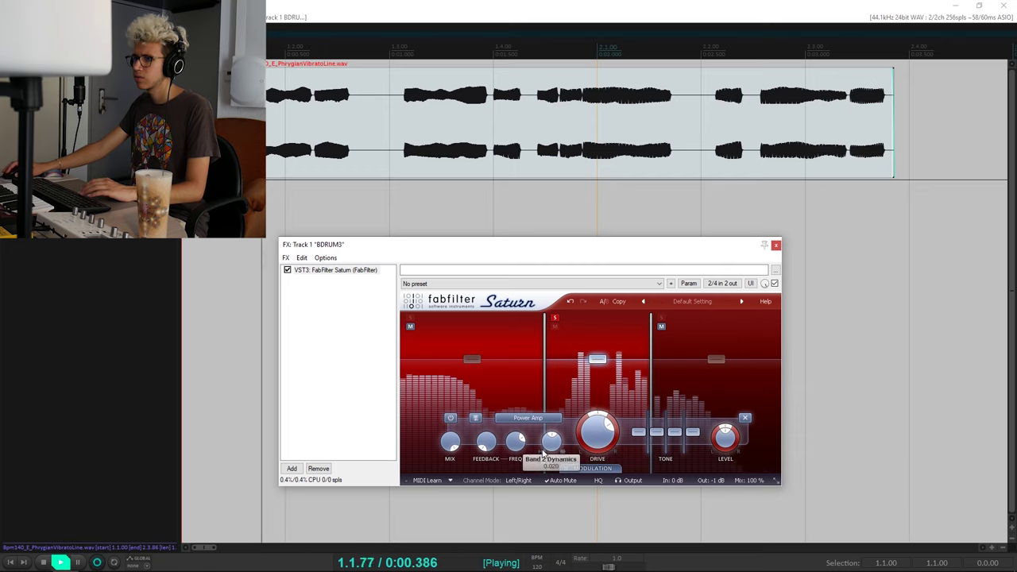
pyautogui.press('space')
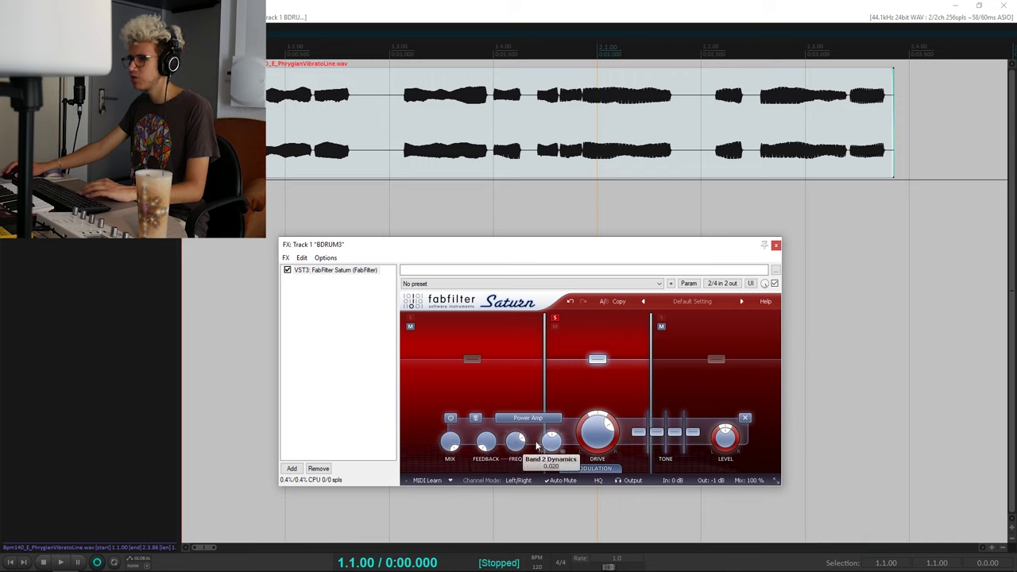
# Step: Raise the middle band's feedback amount and adjust its feedback frequency during playback
pyautogui.press('space')
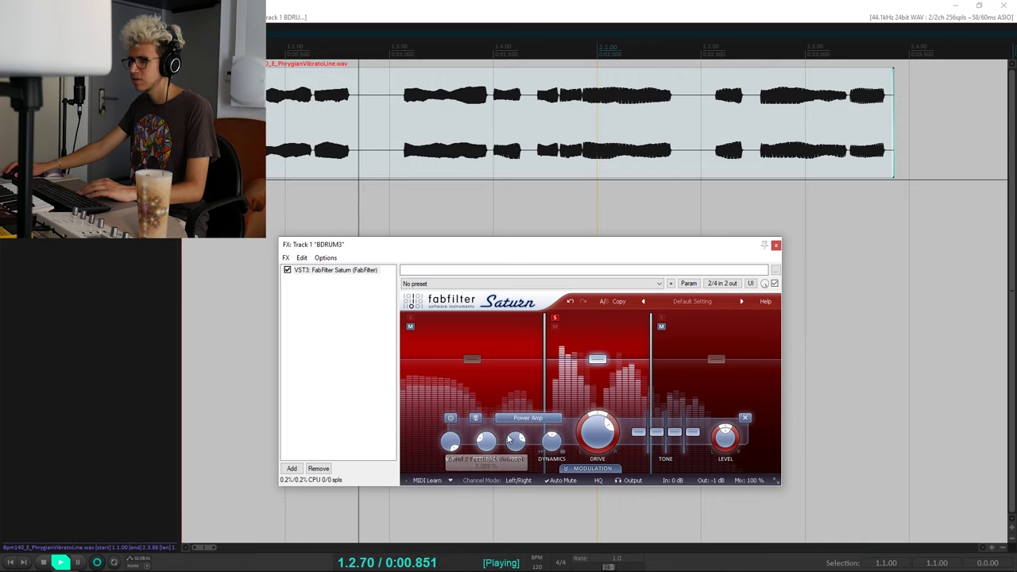
pyautogui.press('space')
pyautogui.press('space')
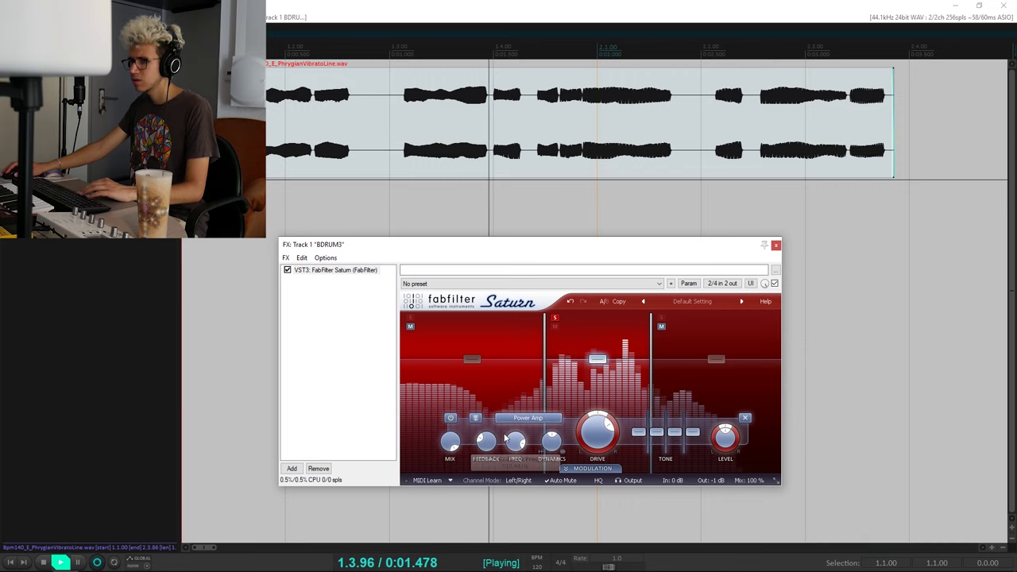
pyautogui.moveTo(493, 449); pyautogui.dragTo(485, 461)
pyautogui.press('space')
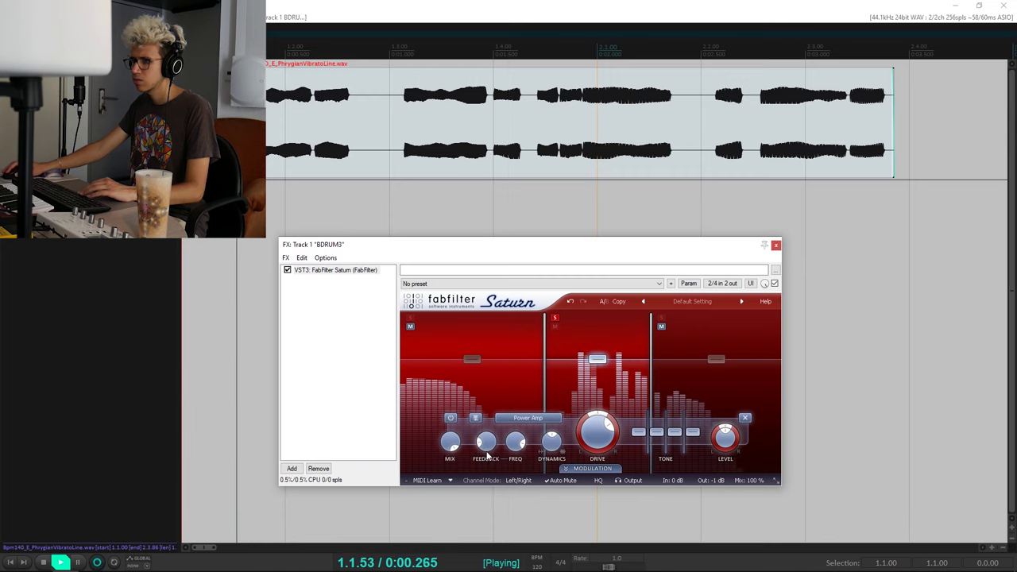
# Step: Fine-tune the middle band's feedback frequency around 409 Hz and audition the loop again
pyautogui.press('space')
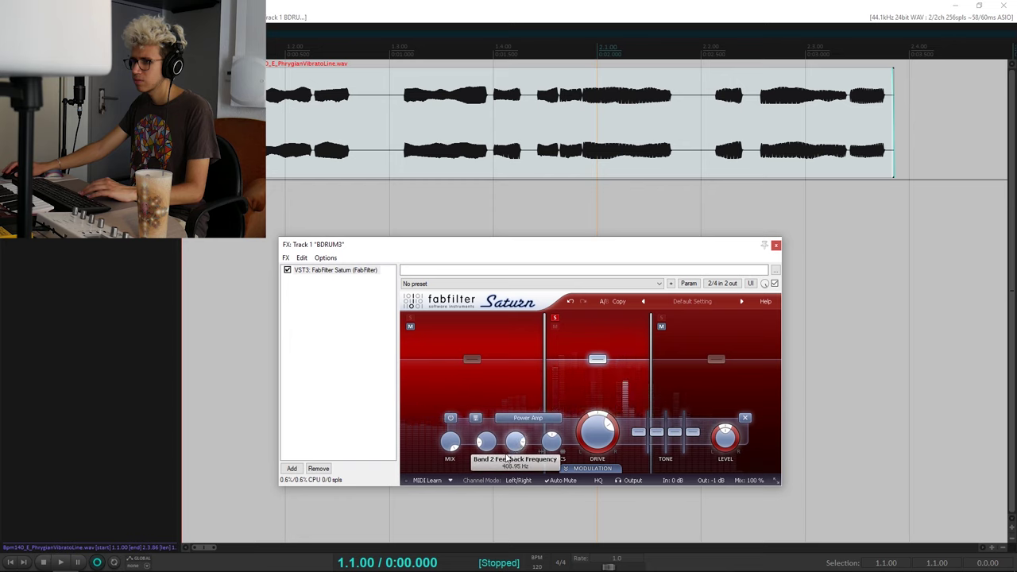
pyautogui.moveTo(515, 447); pyautogui.dragTo(511, 450)
pyautogui.press('space')
pyautogui.press('space')
pyautogui.moveTo(511, 449)
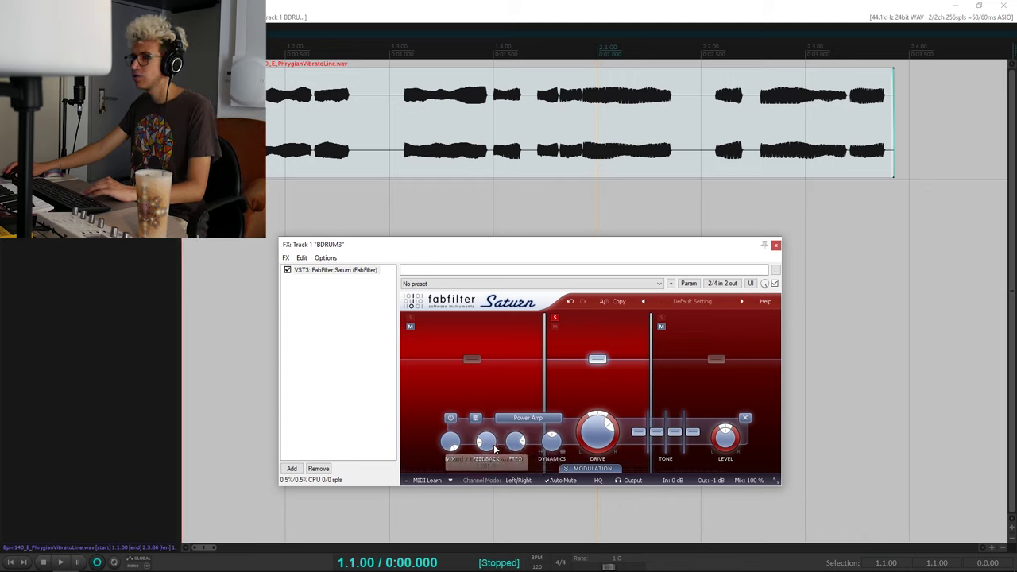
# Step: Lower the middle band's feedback frequency to about 349 Hz and audition the loop
pyautogui.press('space')
pyautogui.press('space')
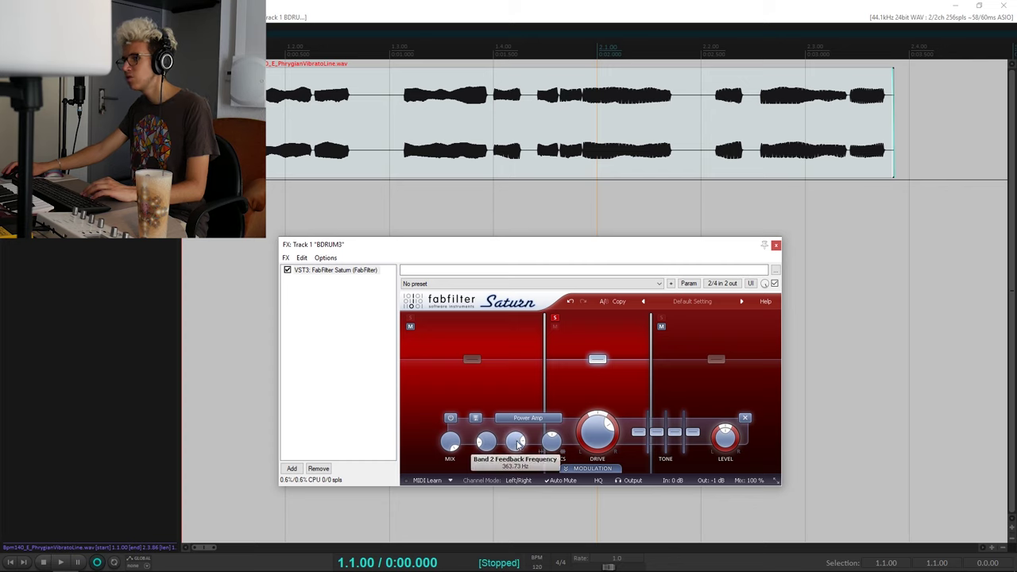
pyautogui.press('space')
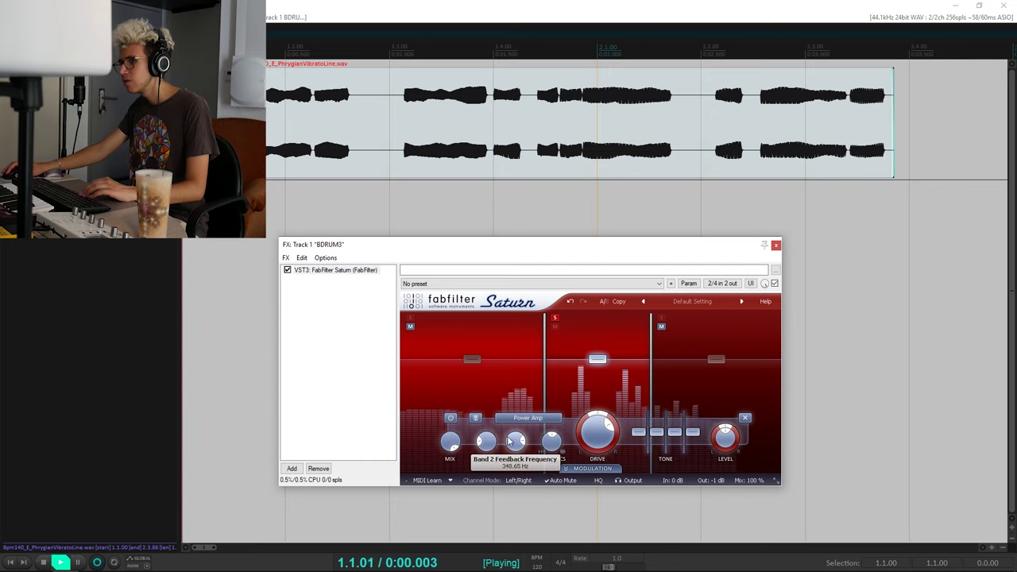
pyautogui.press('space')
# Step: Set the middle band's feedback amount to about 1.1%, lower its feedback frequency further, and audition the loop
pyautogui.moveTo(485, 444); pyautogui.dragTo(490, 448)
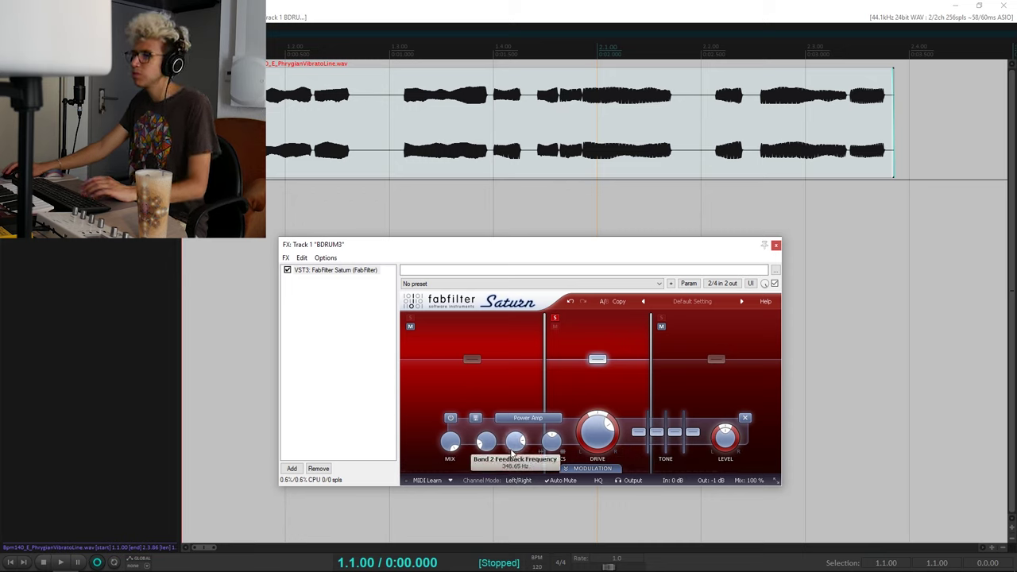
pyautogui.press('space')
pyautogui.moveTo(506, 461); pyautogui.dragTo(504, 471)
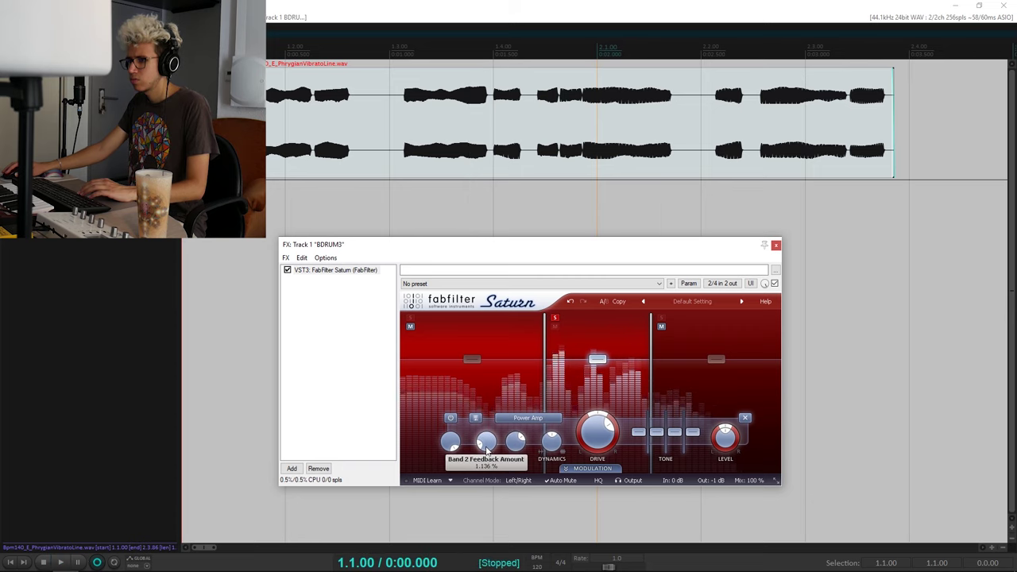
pyautogui.press('space')
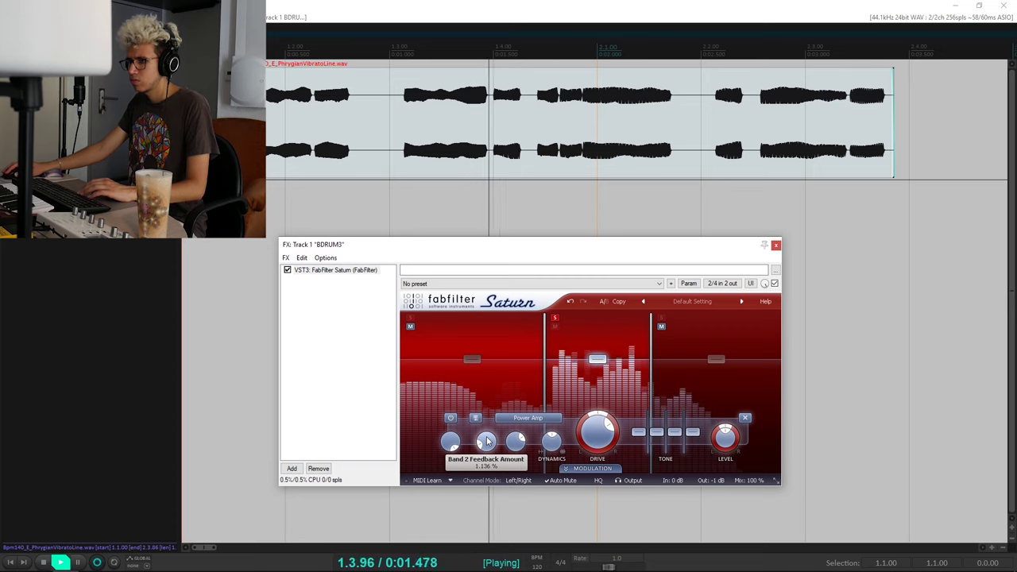
# Step: Reduce the middle band's feedback frequency and drive, raise its dynamics, and replay the soloed loop
pyautogui.press('space')
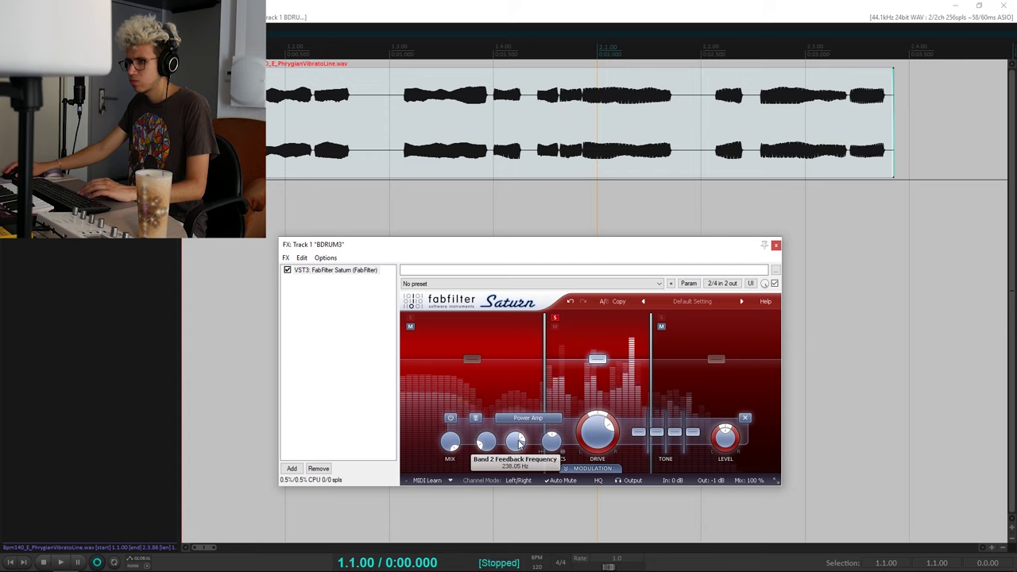
pyautogui.press('space')
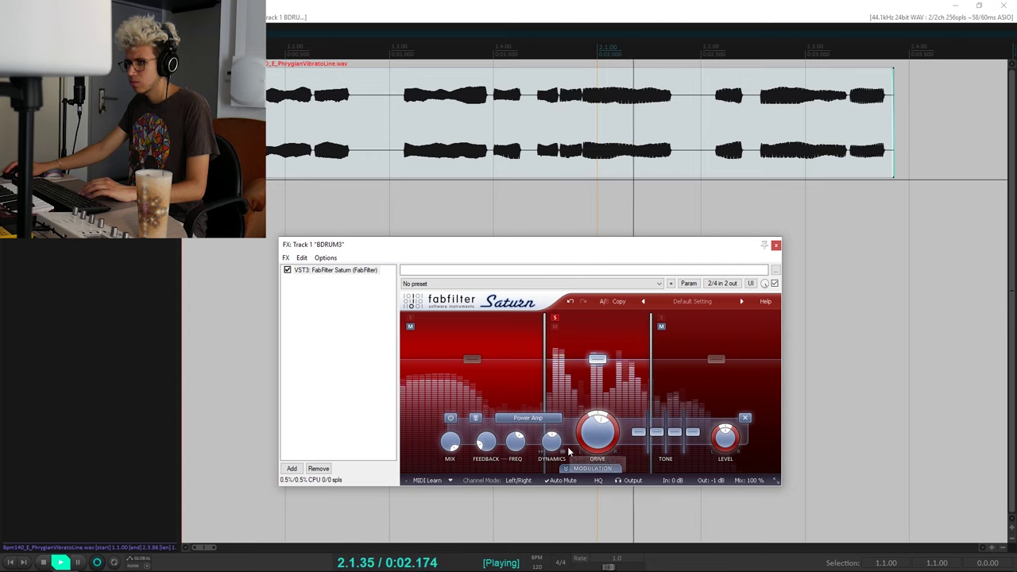
pyautogui.press('space')
pyautogui.press('space')
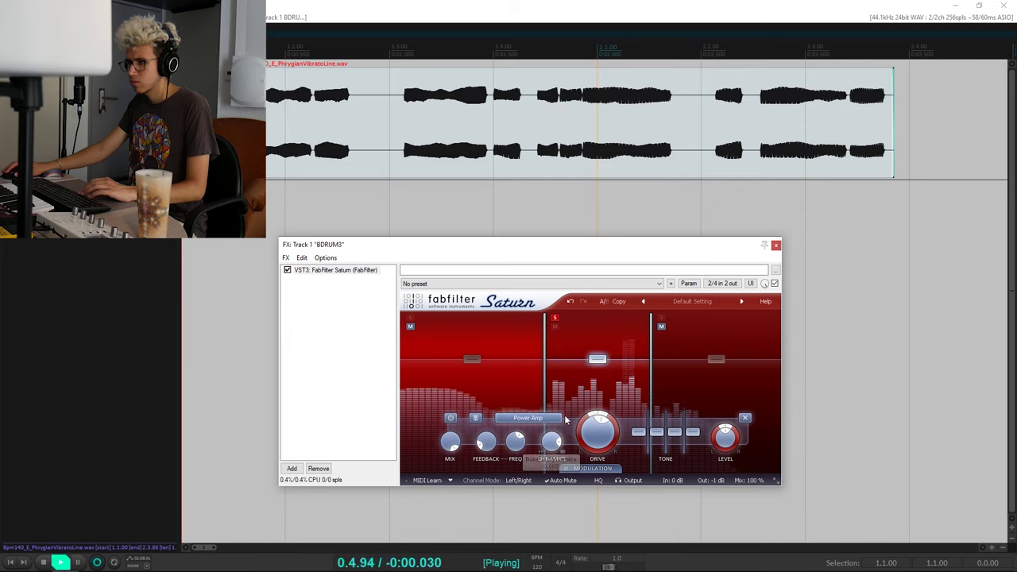
# Step: Audition the soloed middle band with its dynamics at about -0.68 and at about 0.62
pyautogui.press('space')
pyautogui.moveTo(551, 441); pyautogui.dragTo(552, 468)
pyautogui.press('space')
pyautogui.press('space')
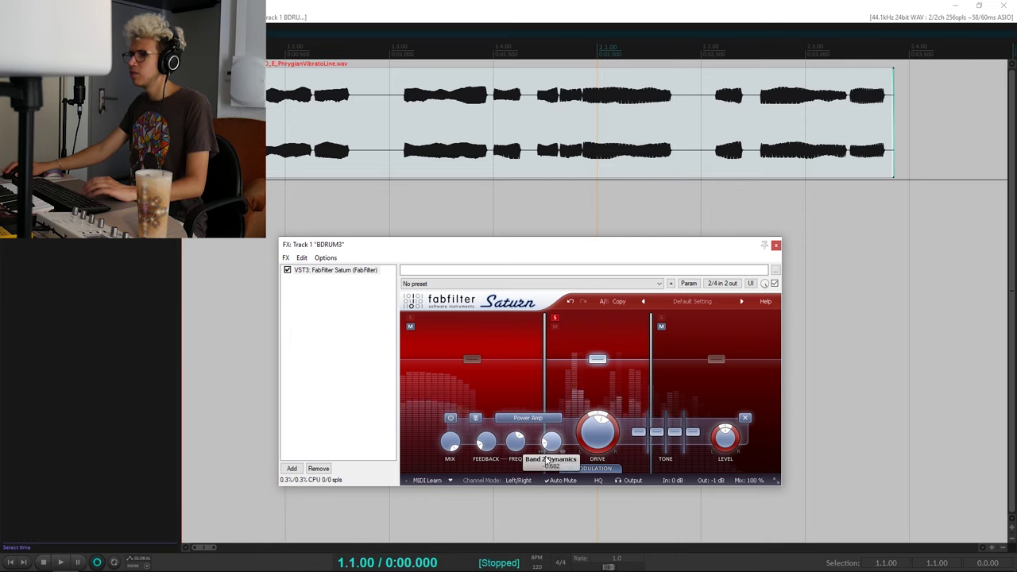
pyautogui.scroll(2, 550, 443)
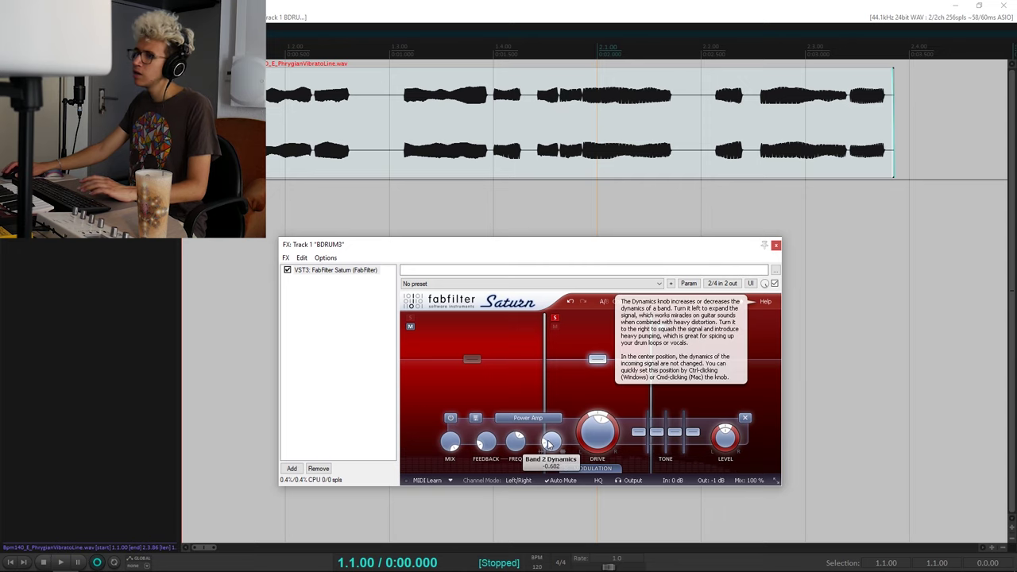
pyautogui.press('space')
pyautogui.moveTo(553, 339); pyautogui.dragTo(554, 278)
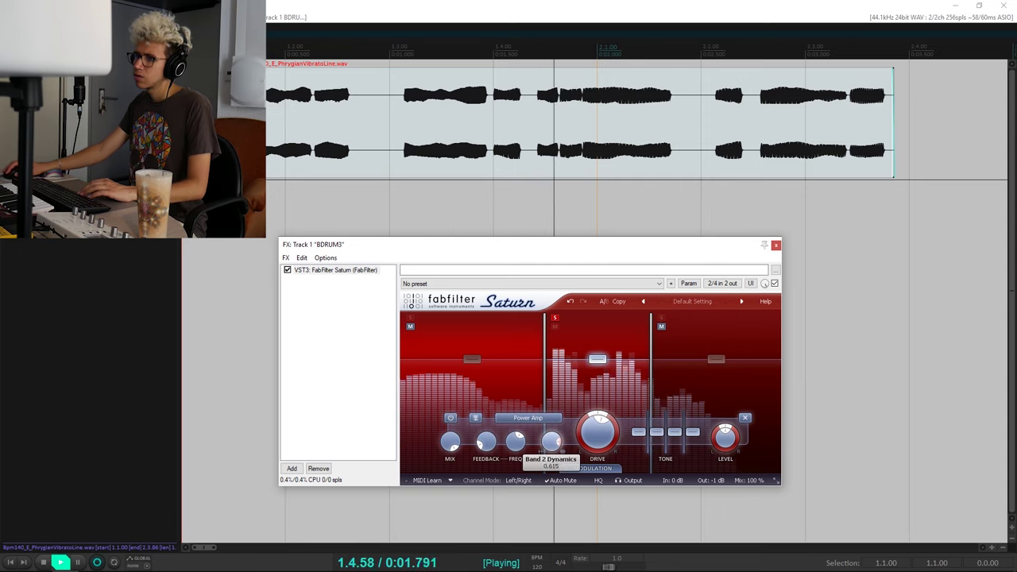
# Step: Set the middle band's dynamics to about -0.33, clear its solo and play the line through all bands
pyautogui.moveTo(551, 440); pyautogui.dragTo(544, 482)
pyautogui.press('space')
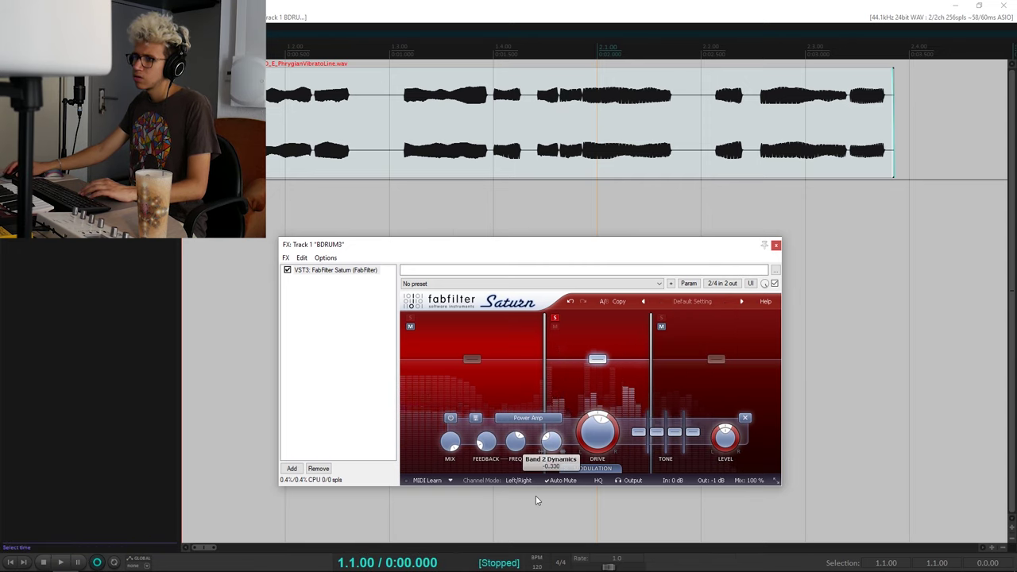
pyautogui.press('space')
pyautogui.press('space')
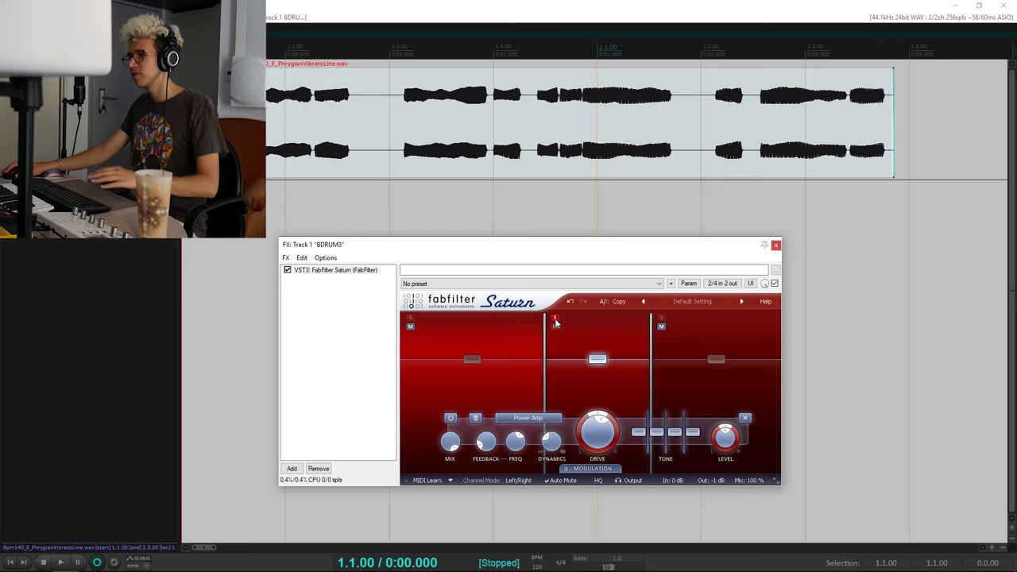
pyautogui.press('space')
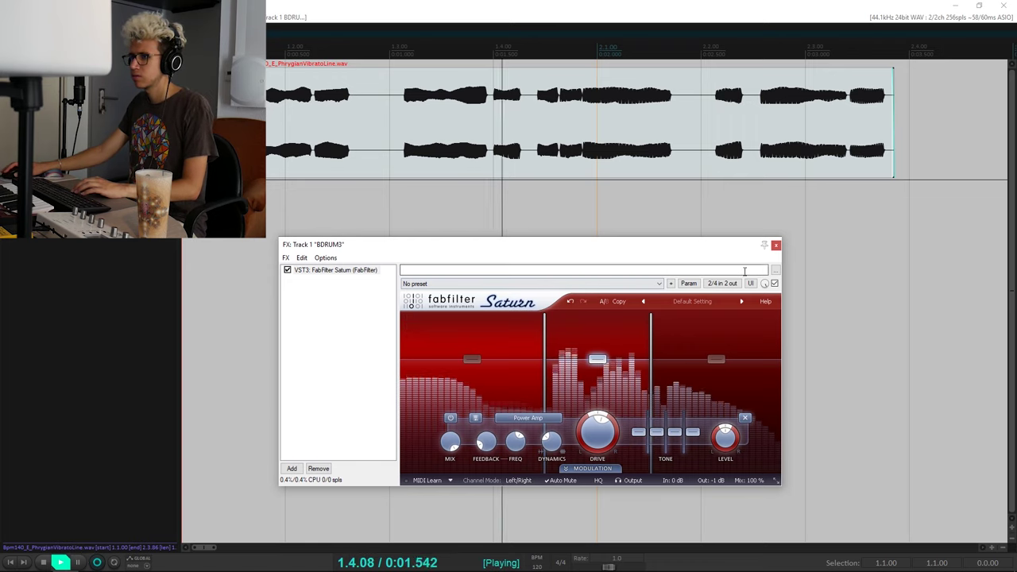
pyautogui.press('space')
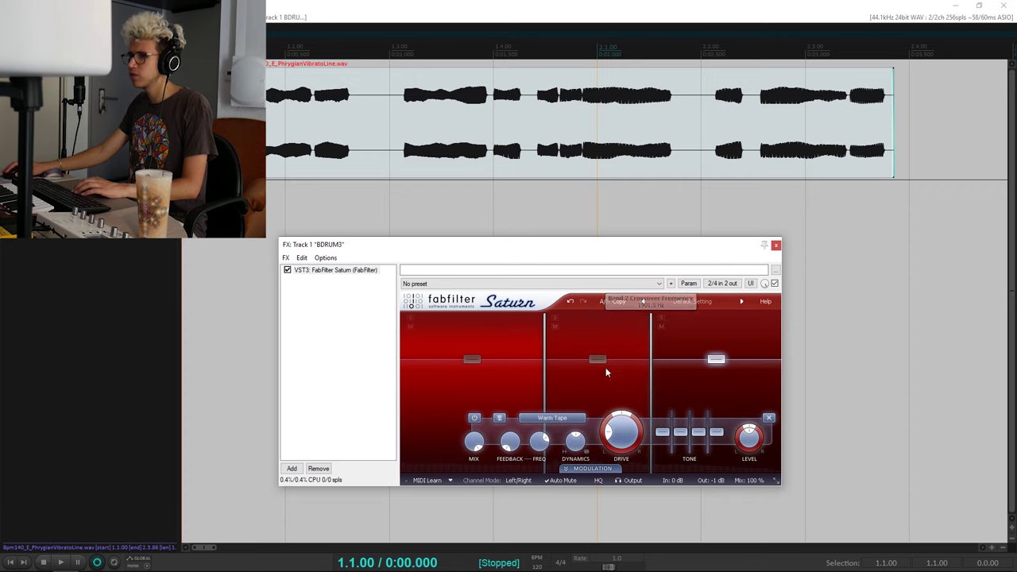
# Step: Lower the middle band's level to about -2.96 dB while auditioning that band soloed
pyautogui.moveTo(599, 360); pyautogui.dragTo(598, 371)
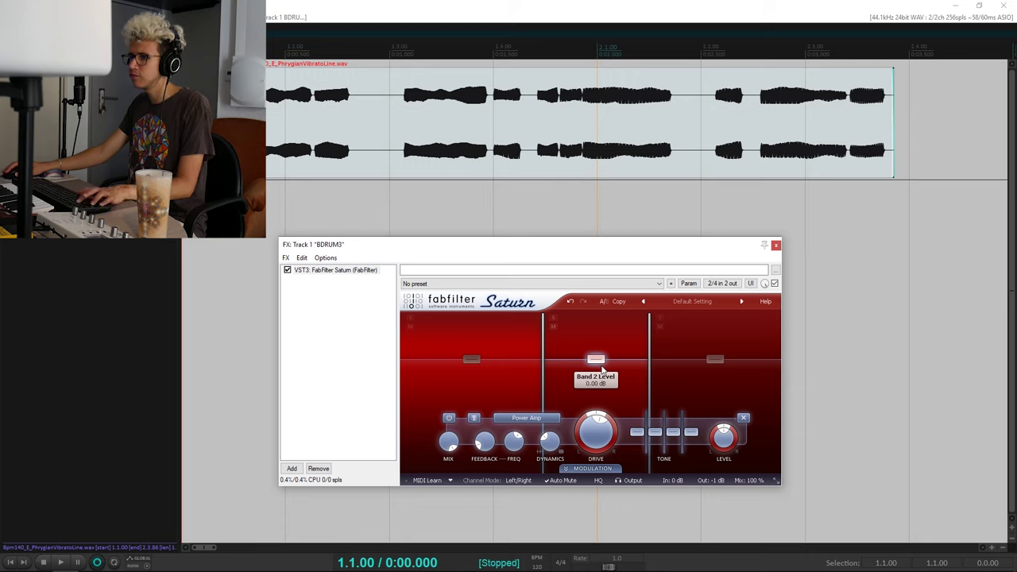
pyautogui.moveTo(601, 366); pyautogui.dragTo(599, 373)
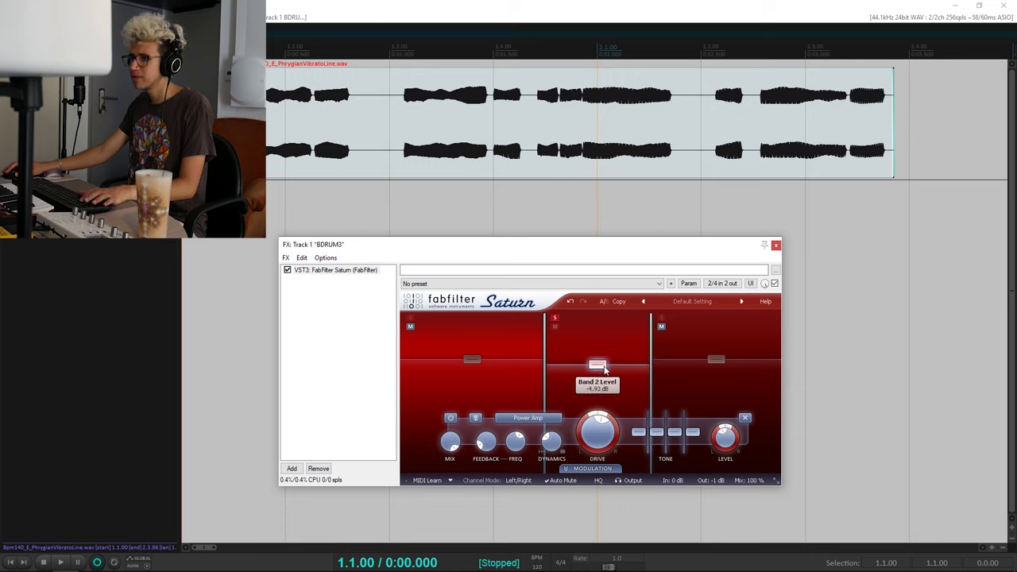
pyautogui.press('space')
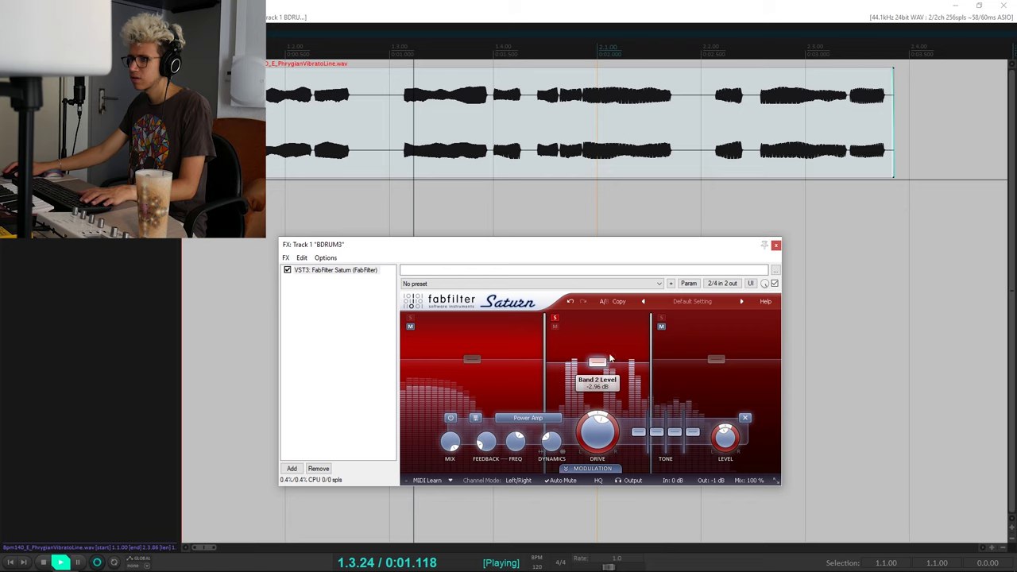
pyautogui.press('space')
# Step: Play all bands together and compare the sound with Saturn bypassed and enabled
pyautogui.press('space')
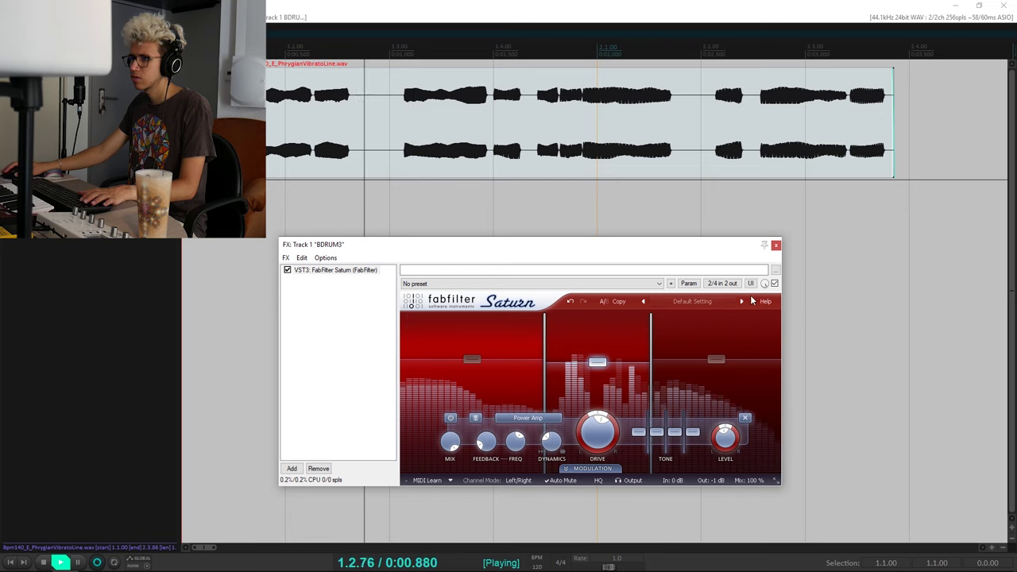
pyautogui.click(775, 283)
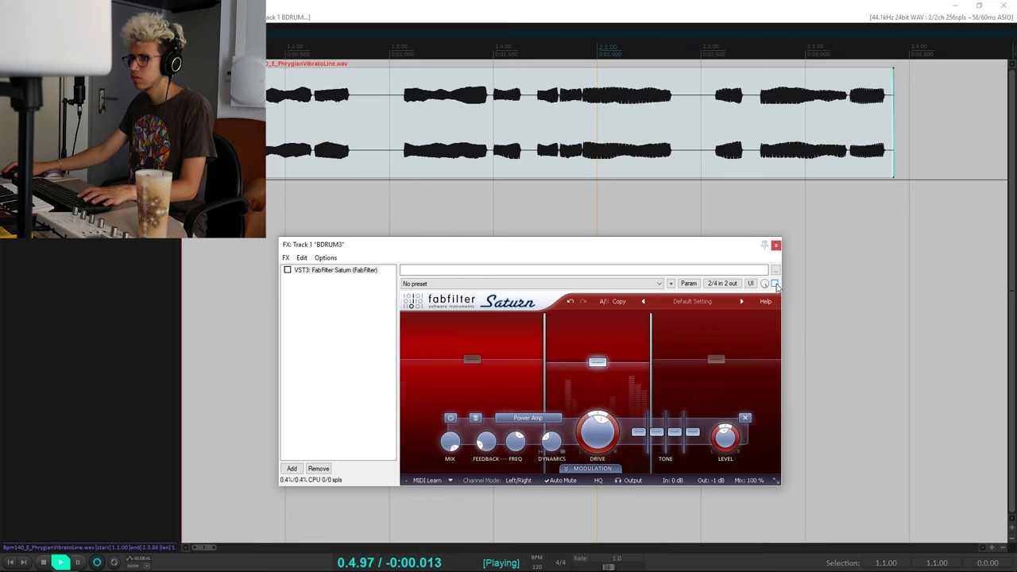
pyautogui.click(775, 284)
pyautogui.press('space')
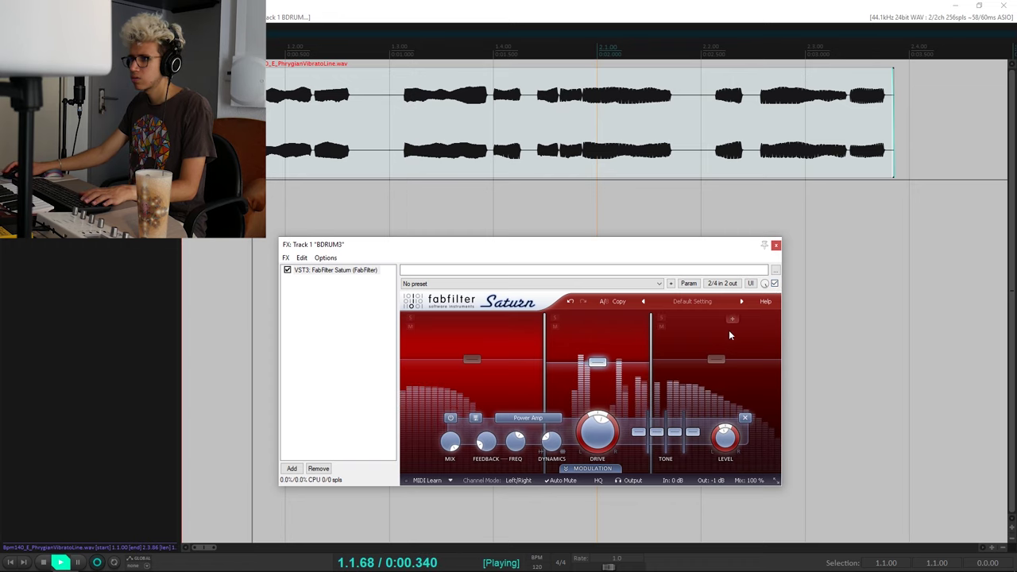
# Step: Select and solo the high band and set its distortion style to Destroy
pyautogui.click(716, 359)
pyautogui.press('space')
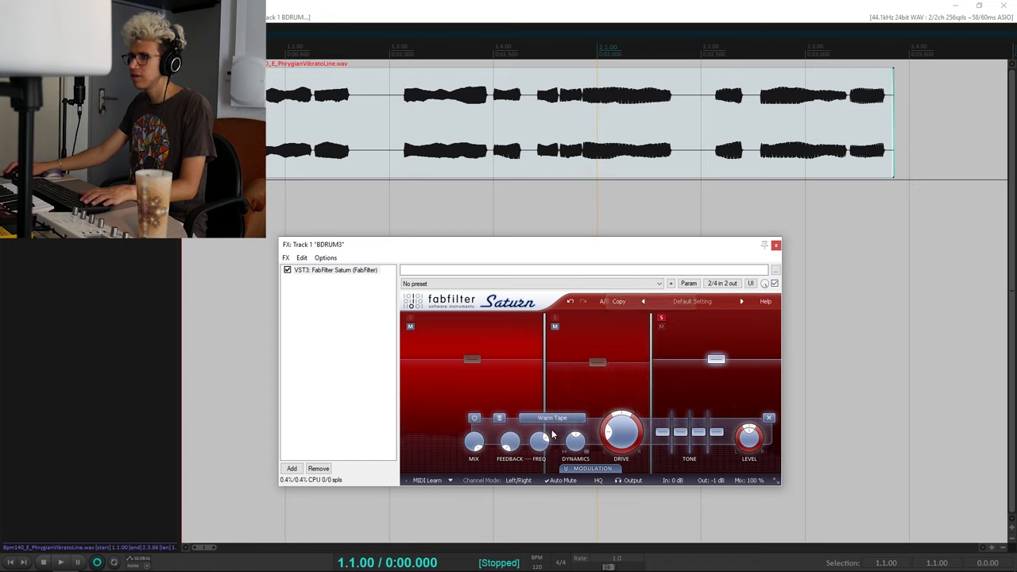
pyautogui.press('space')
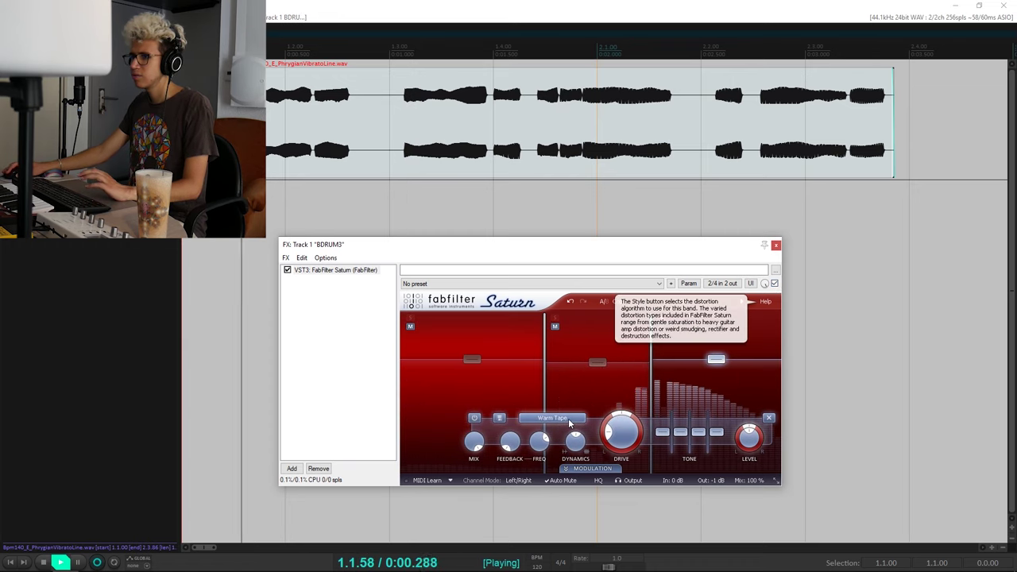
pyautogui.click(553, 418)
pyautogui.click(579, 412)
pyautogui.press('space')
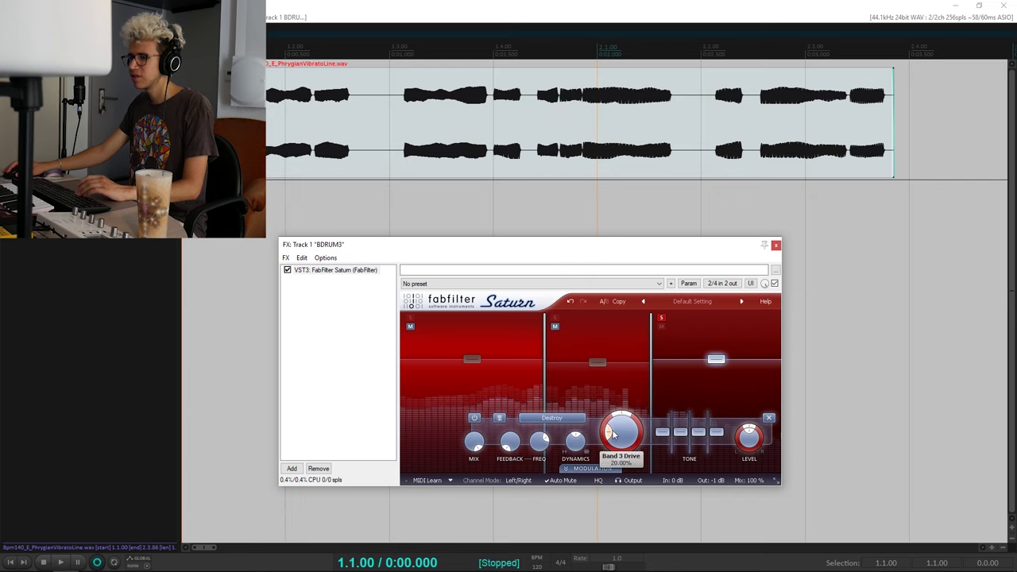
# Step: Try different drive amounts on the soloed high band during playback
pyautogui.press('space')
pyautogui.moveTo(611, 459); pyautogui.dragTo(616, 535)
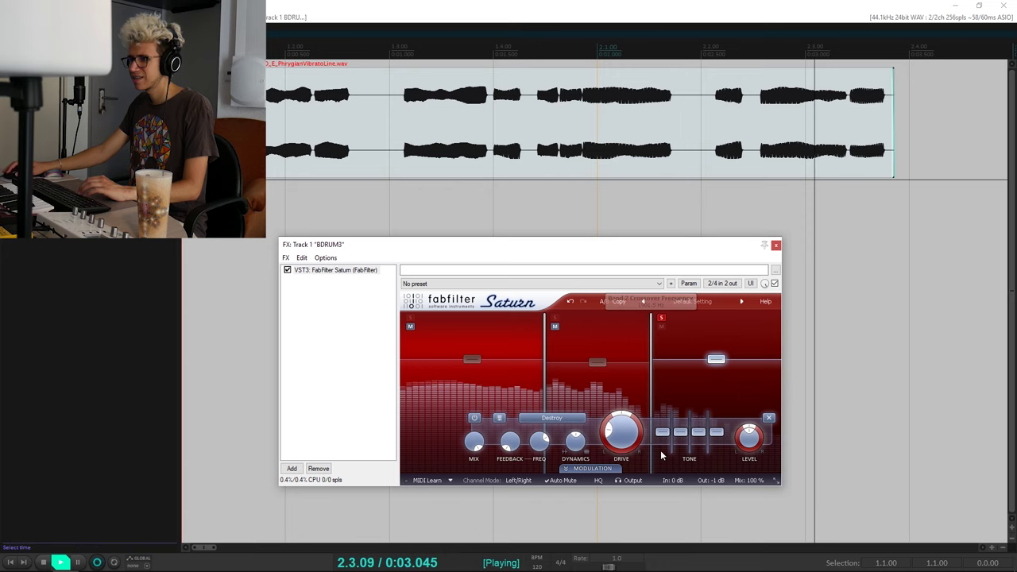
pyautogui.press('space')
# Step: Raise the high band's dynamics and adjust its feedback amount and feedback frequency during playback
pyautogui.press('space')
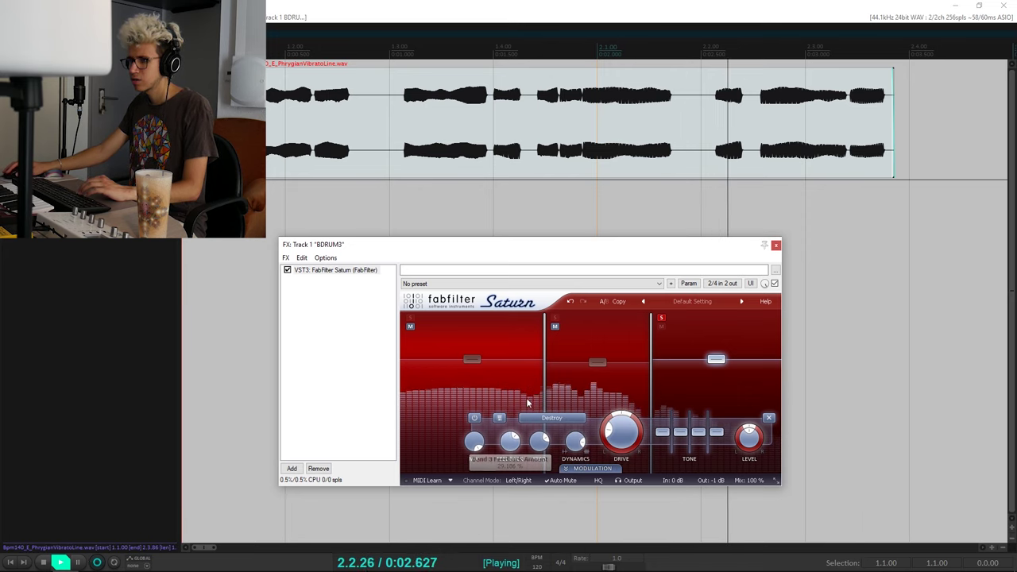
pyautogui.press('space')
pyautogui.press('space')
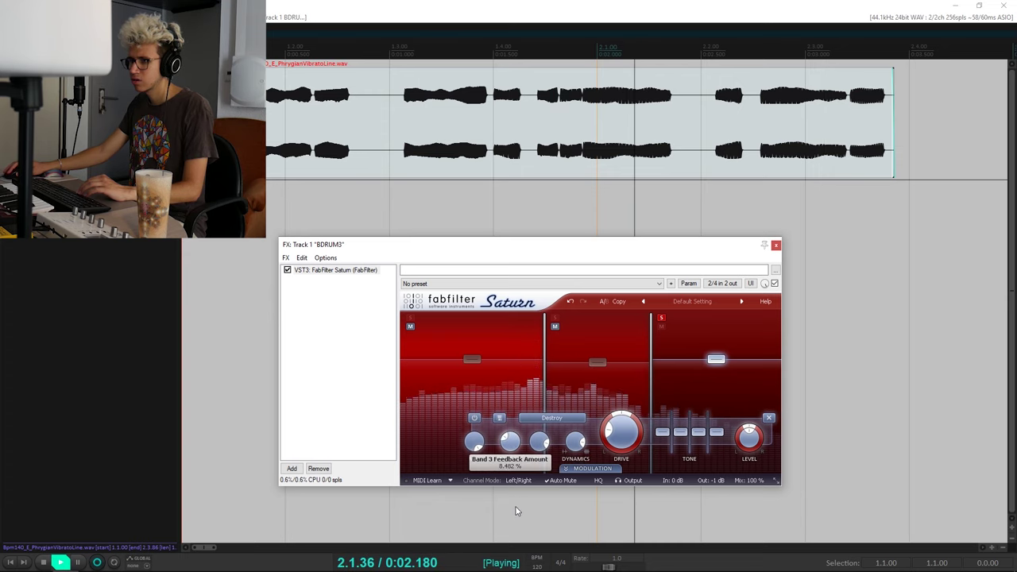
pyautogui.press('space')
pyautogui.press('space')
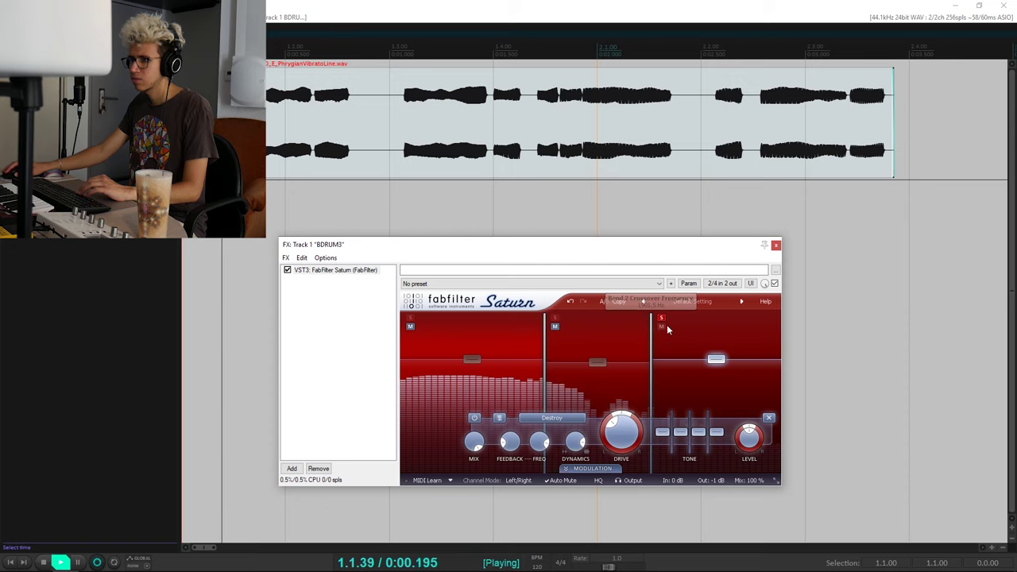
# Step: Clear the high band's solo, lower its drive and audition the line with all bands active
pyautogui.press('space')
pyautogui.press('space')
pyautogui.moveTo(625, 427); pyautogui.dragTo(609, 460)
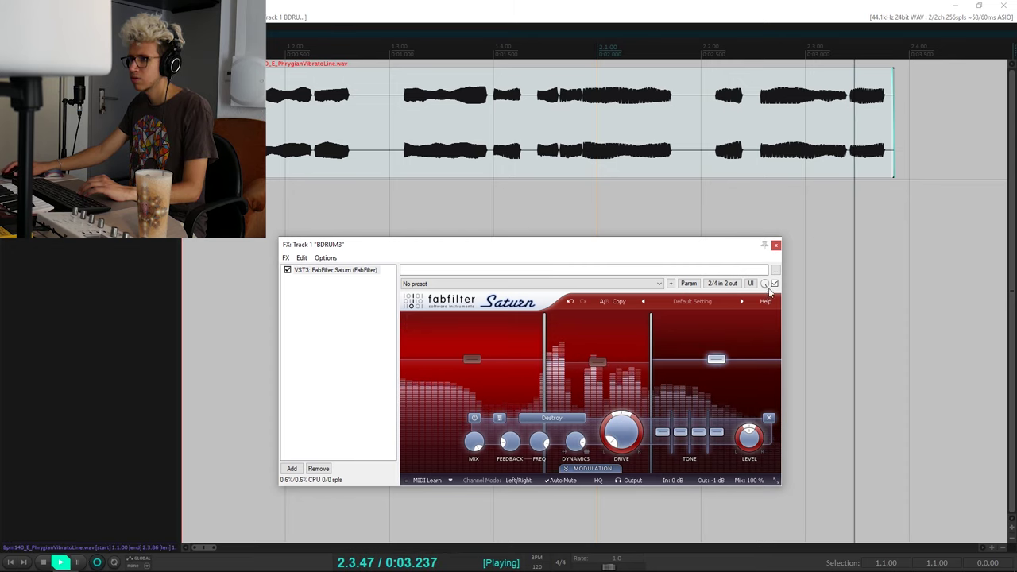
pyautogui.press('space')
pyautogui.press('space')
pyautogui.press('space')
pyautogui.press('space')
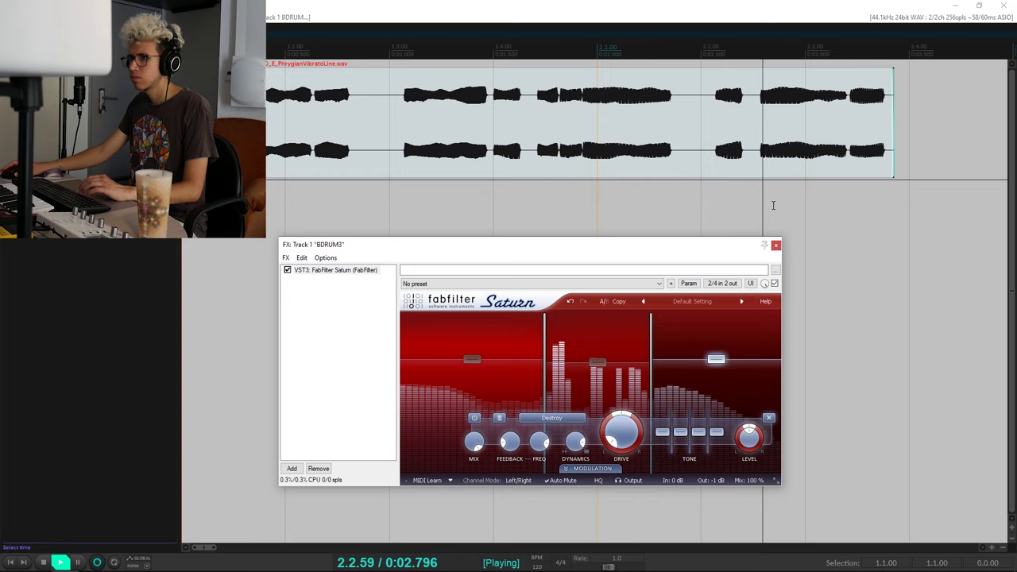
pyautogui.press('space')
# Step: Replay the whole vibrato line with Saturn on and bypassed for comparison, leaving the effect enabled
pyautogui.scroll(-5, 730, 198)
pyautogui.click(338, 106)
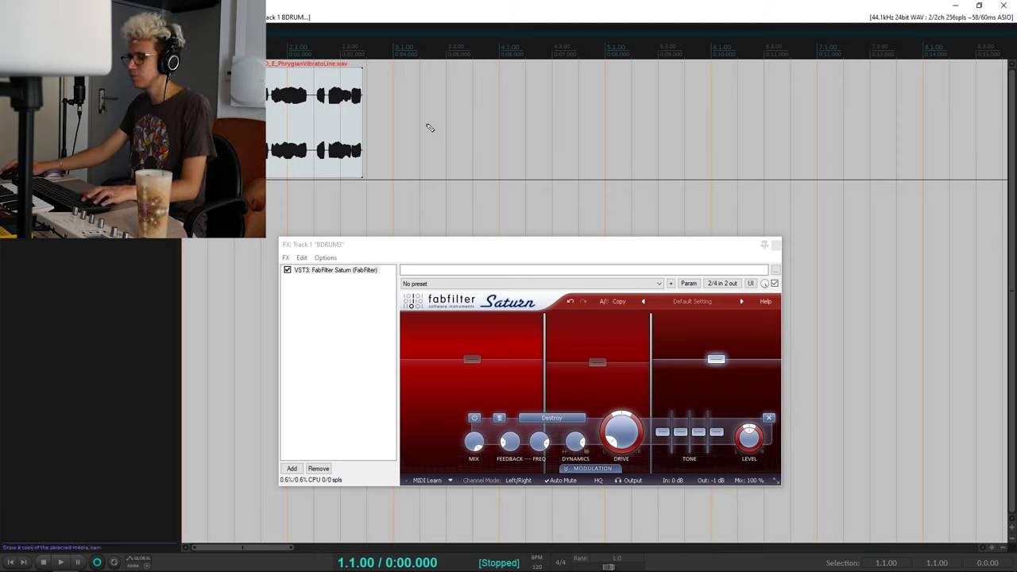
pyautogui.press('space')
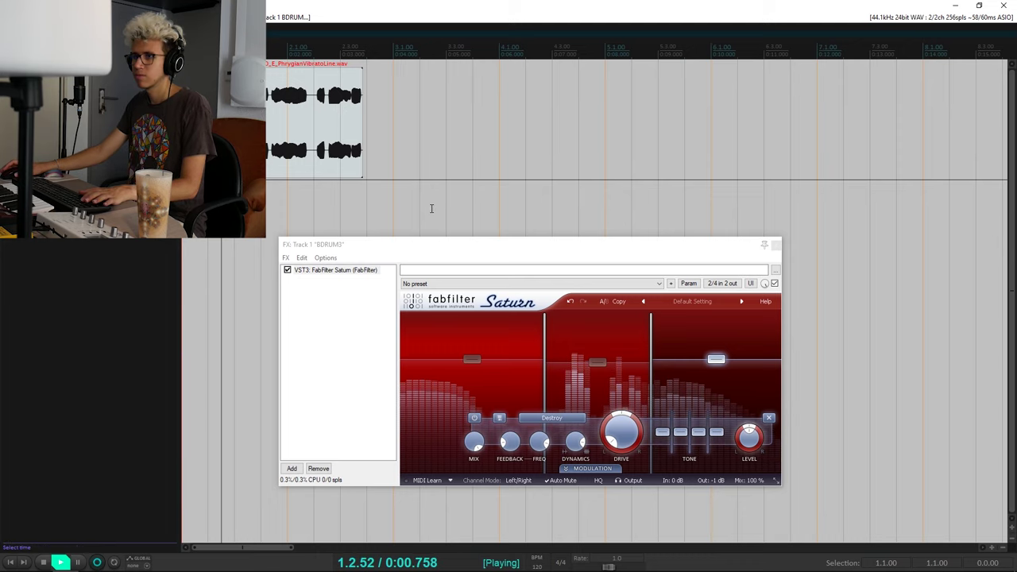
pyautogui.click(774, 283)
pyautogui.press('space')
pyautogui.press('space')
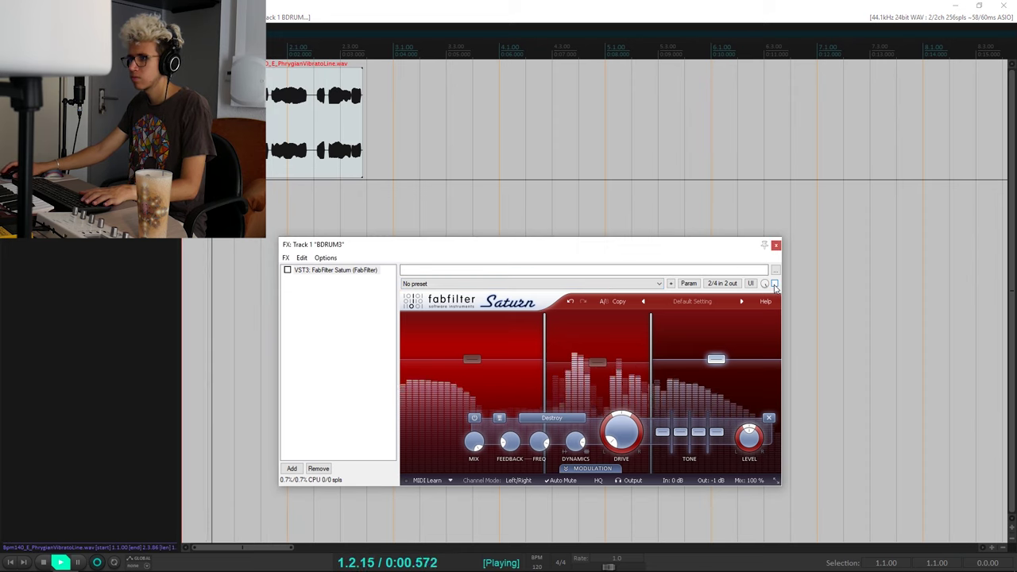
pyautogui.press('space')
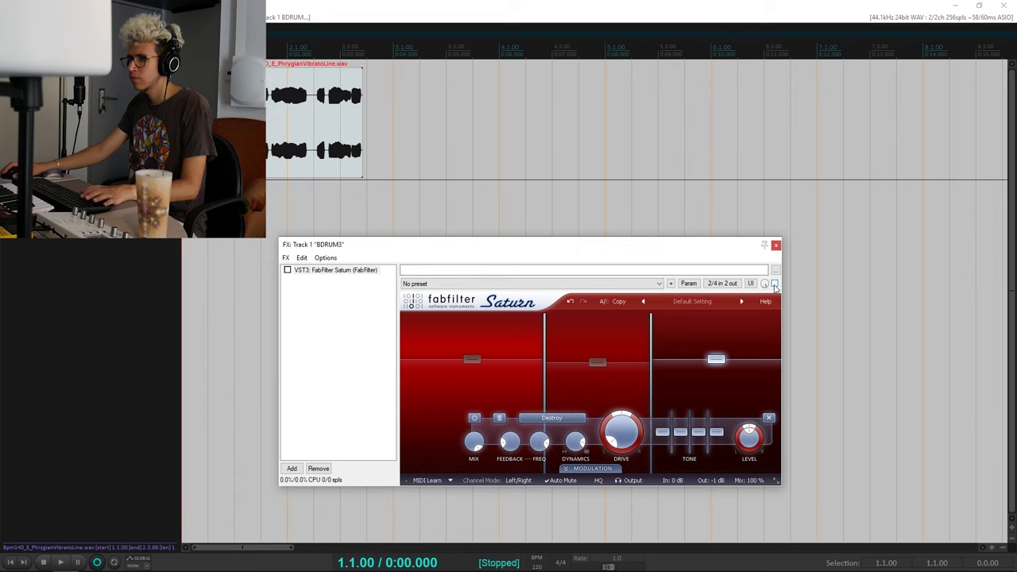
pyautogui.click(774, 282)
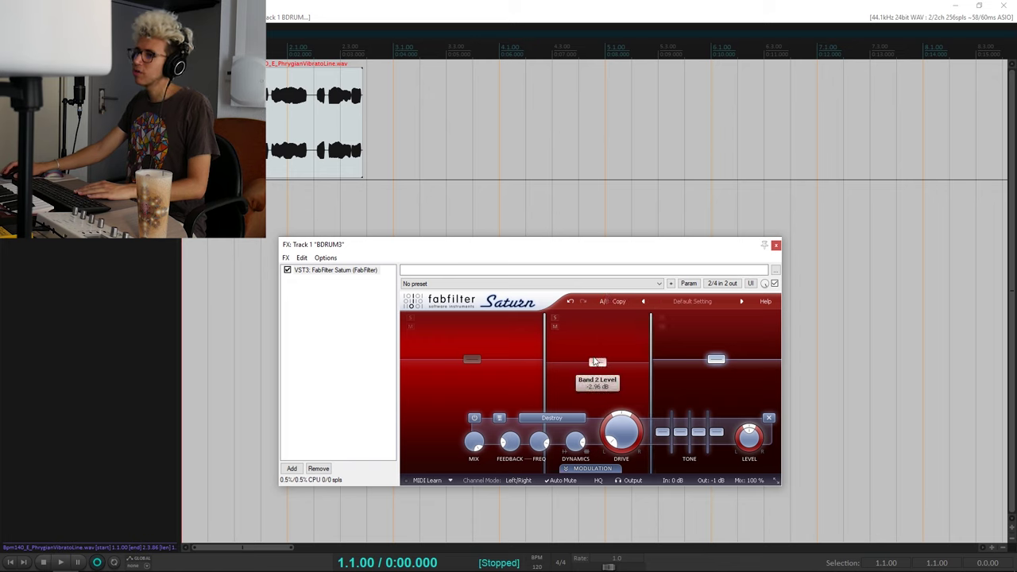
# Step: Boost the middle band's tone by about 0.79 dB in the bass and 1.41 dB in the mids, auditioning the result
pyautogui.press('space')
pyautogui.press('space')
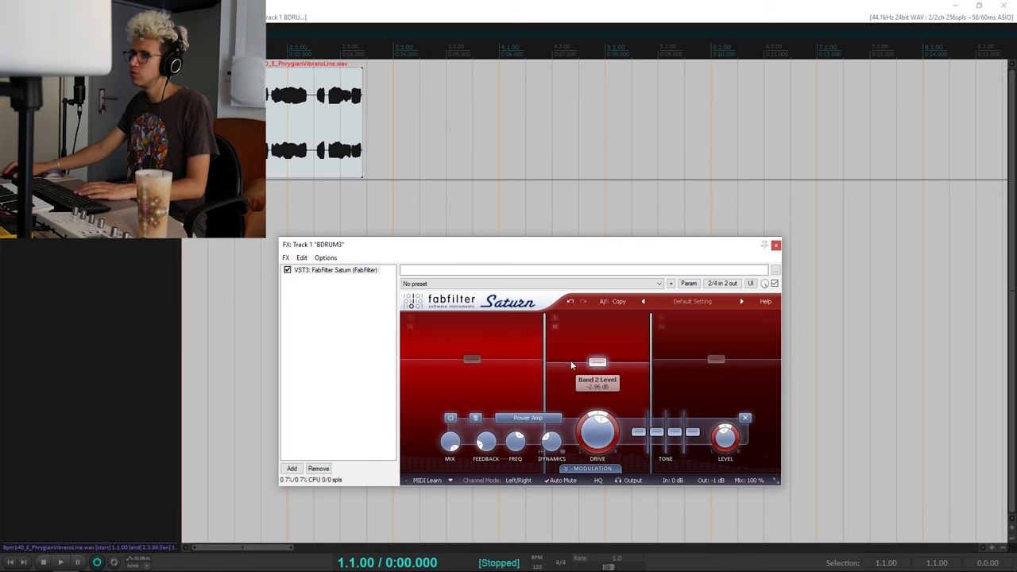
pyautogui.moveTo(657, 431); pyautogui.dragTo(648, 433)
pyautogui.press('space')
pyautogui.press('space')
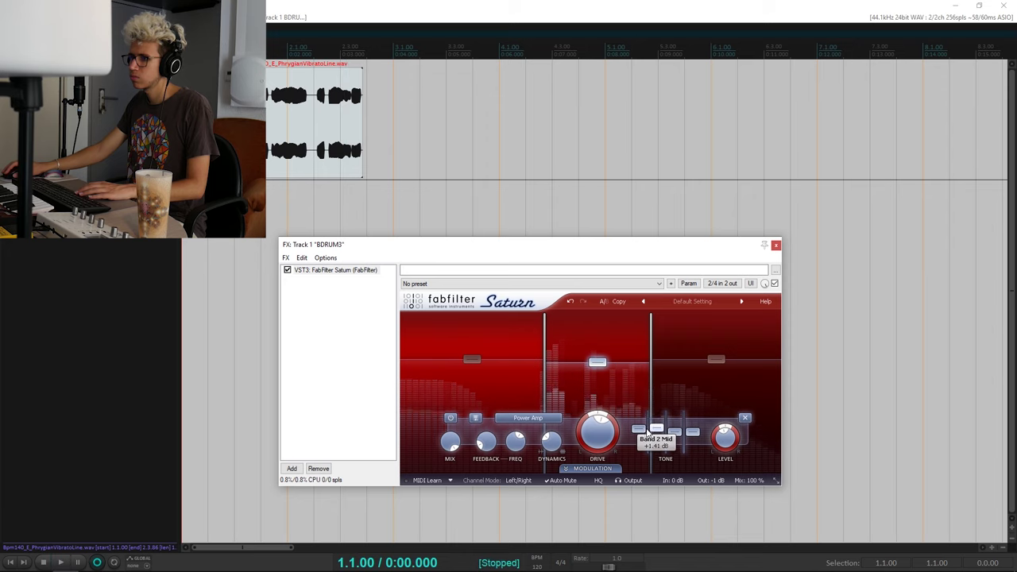
pyautogui.press('space')
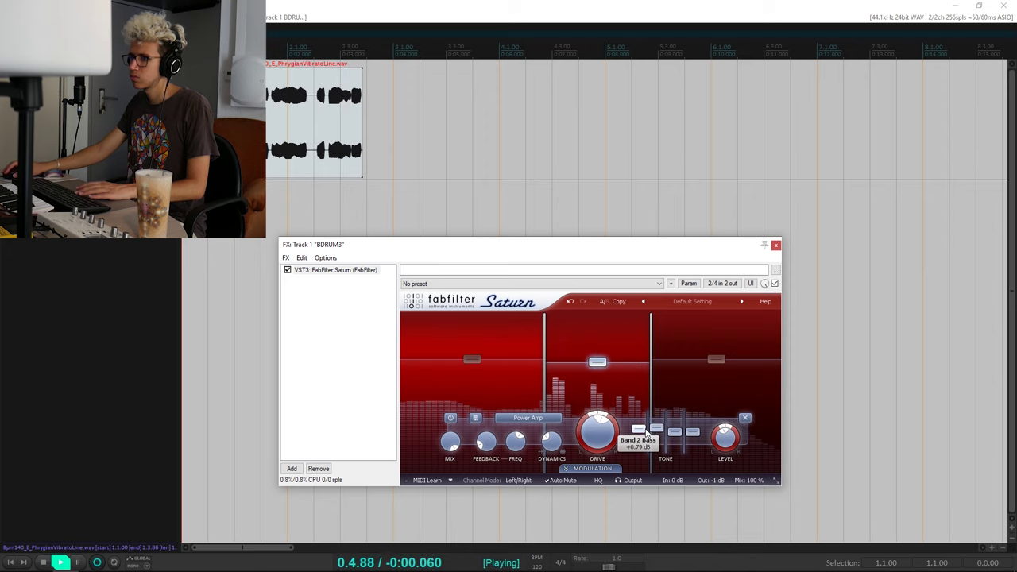
# Step: Compare the tone-adjusted sound against the bypassed signal and re-enable Saturn
pyautogui.click(775, 285)
pyautogui.press('space')
pyautogui.press('space')
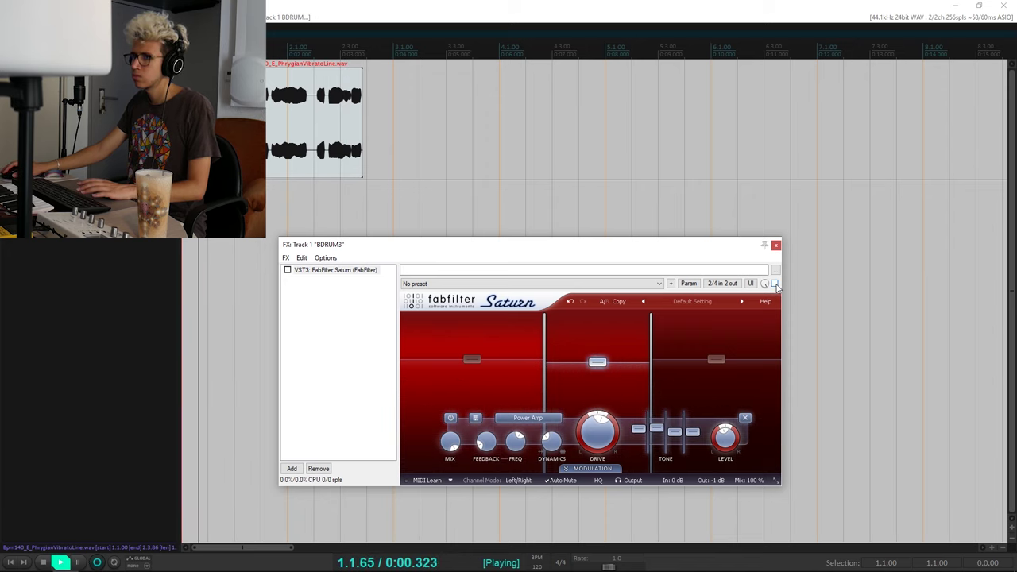
pyautogui.click(775, 283)
pyautogui.press('space')
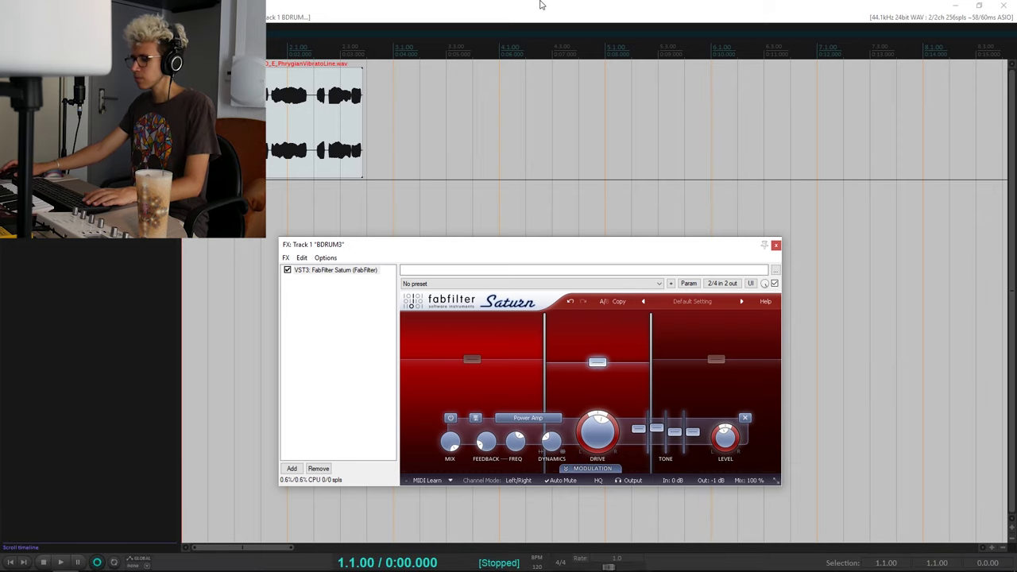
# Step: Close the track's effects window, deselect the audio item and return the playhead to the project start
pyautogui.click(498, 6)
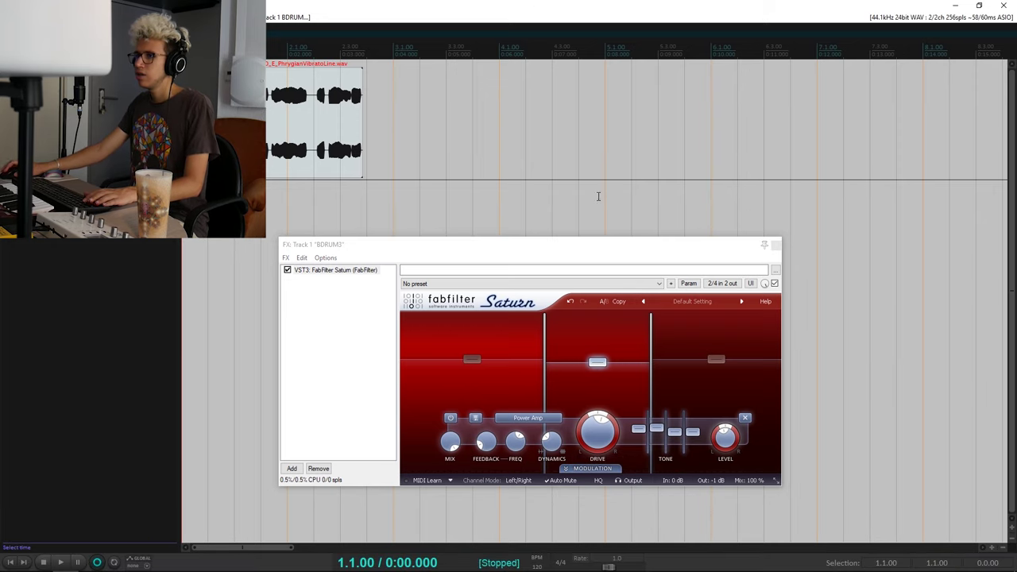
pyautogui.click(776, 245)
pyautogui.click(433, 155)
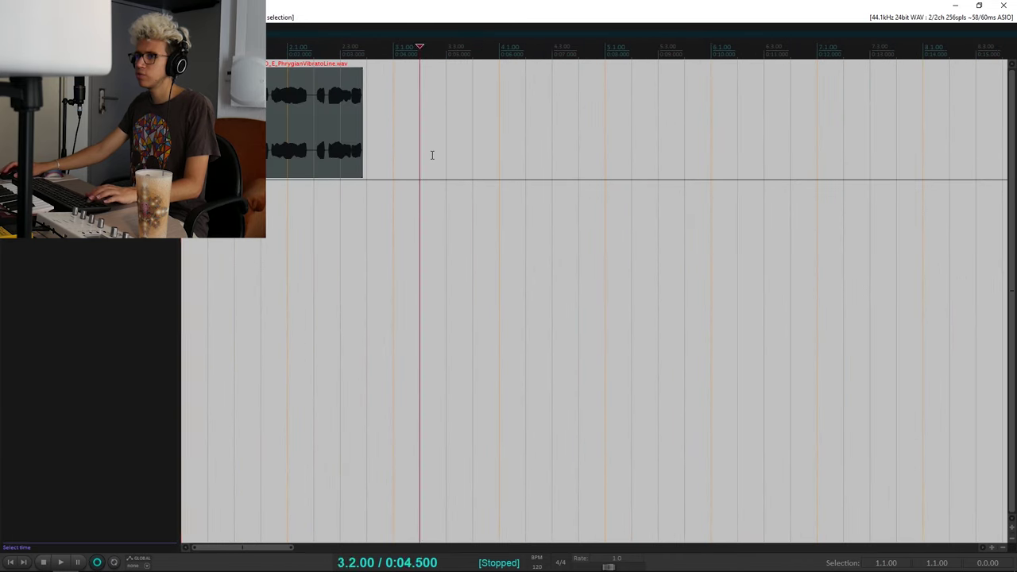
pyautogui.press('Home')
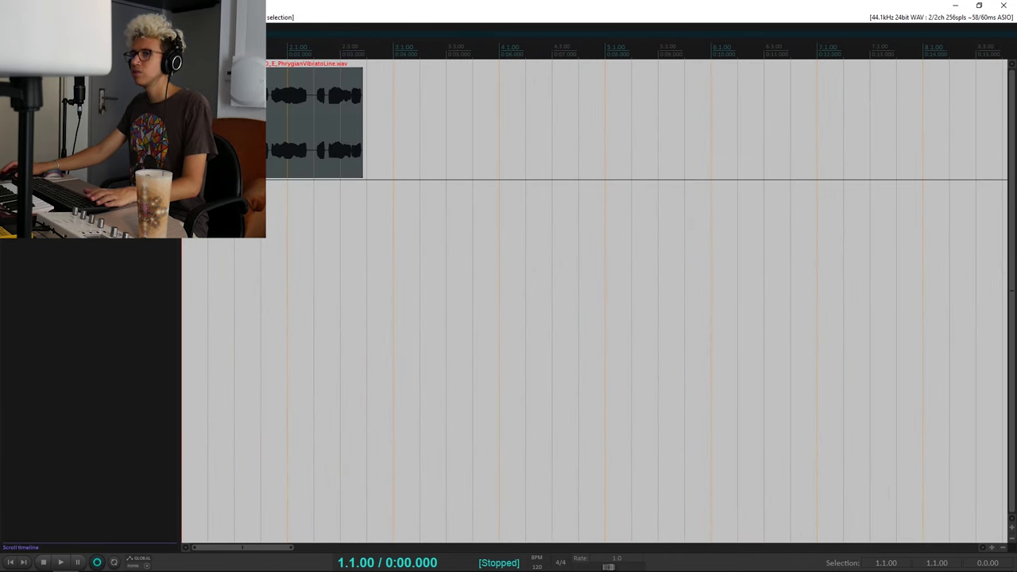
# Step: Reopen the track's effects chain and remove FabFilter Saturn from it
pyautogui.scroll(-2, 435, 122)
pyautogui.scroll(3, 435, 123)
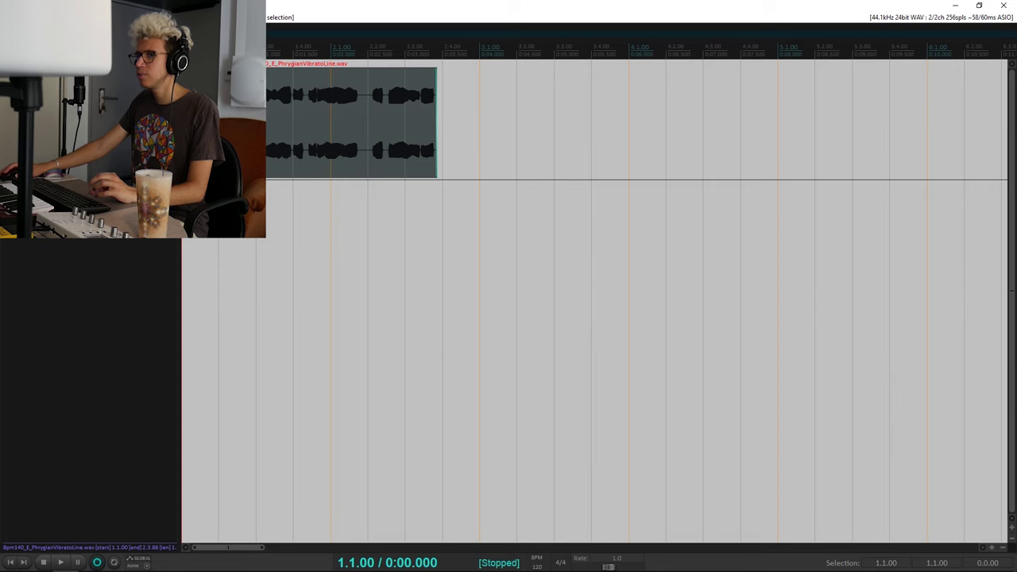
pyautogui.click(143, 79)
pyautogui.click(143, 79)
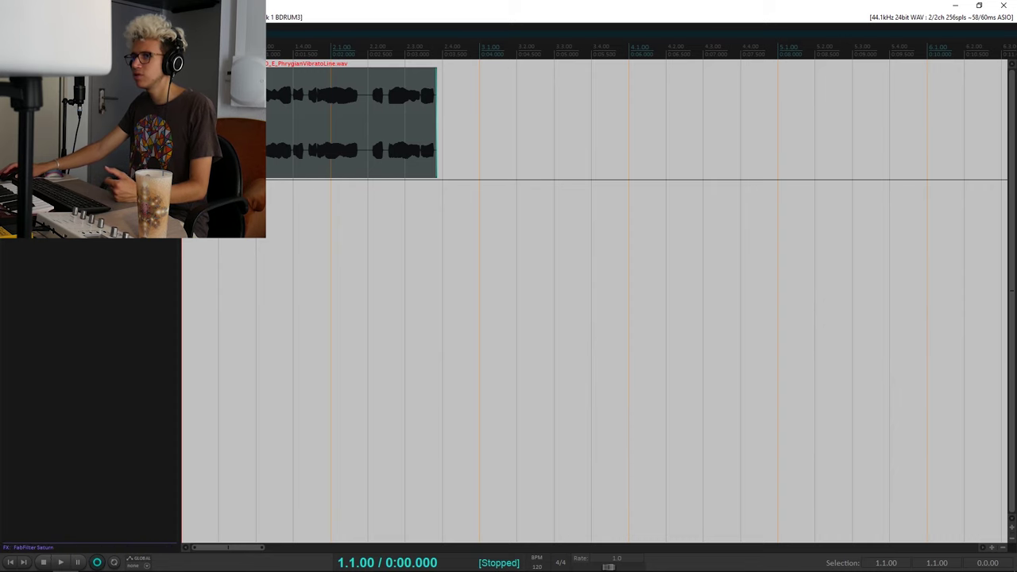
pyautogui.click(143, 80)
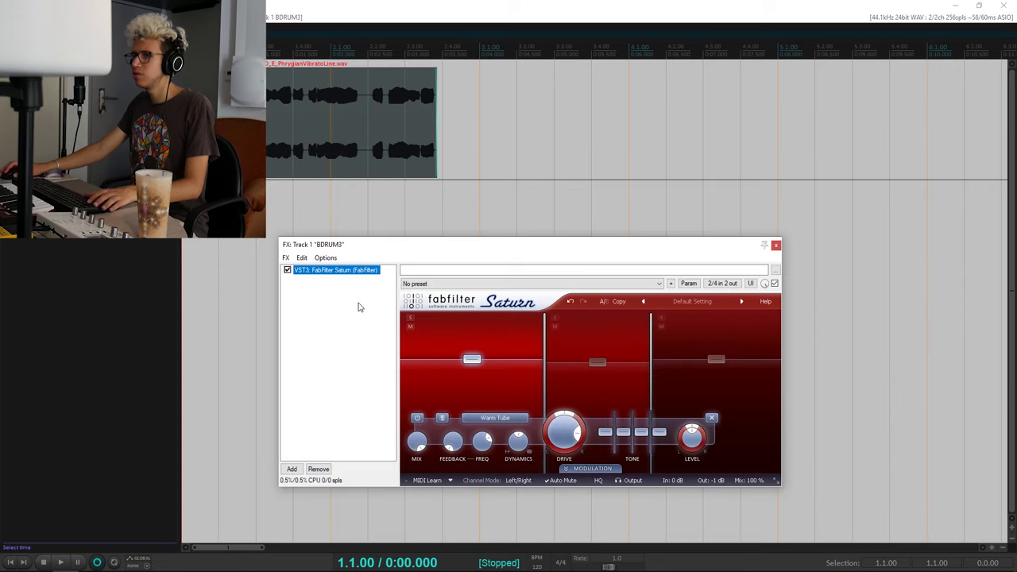
pyautogui.moveTo(414, 248); pyautogui.dragTo(474, 245)
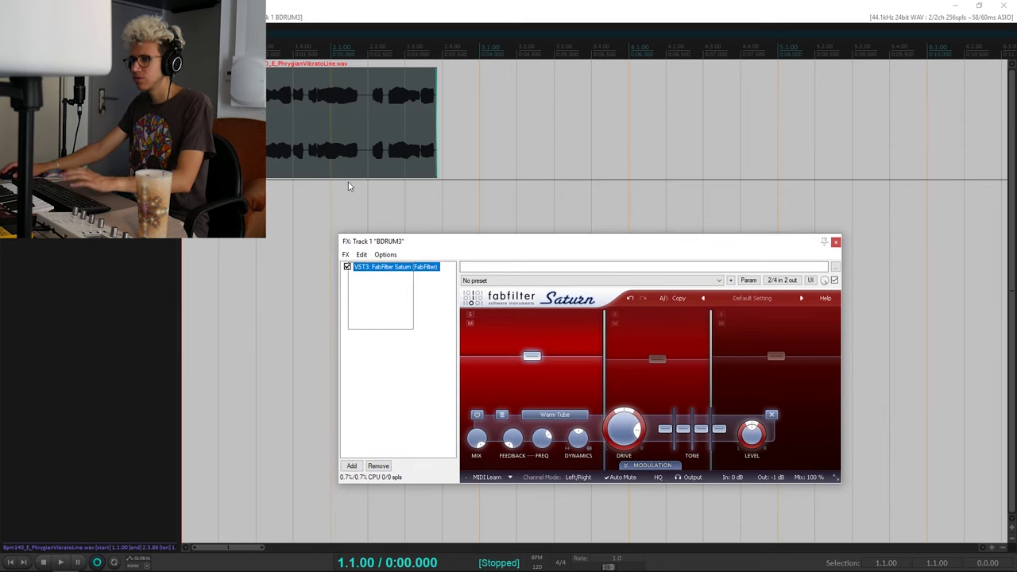
pyautogui.press('Delete')
# Step: Select the Phrygian vibrato line item and play it dry from the project start
pyautogui.click(257, 162)
pyautogui.press('w')
pyautogui.scroll(4, 257, 163)
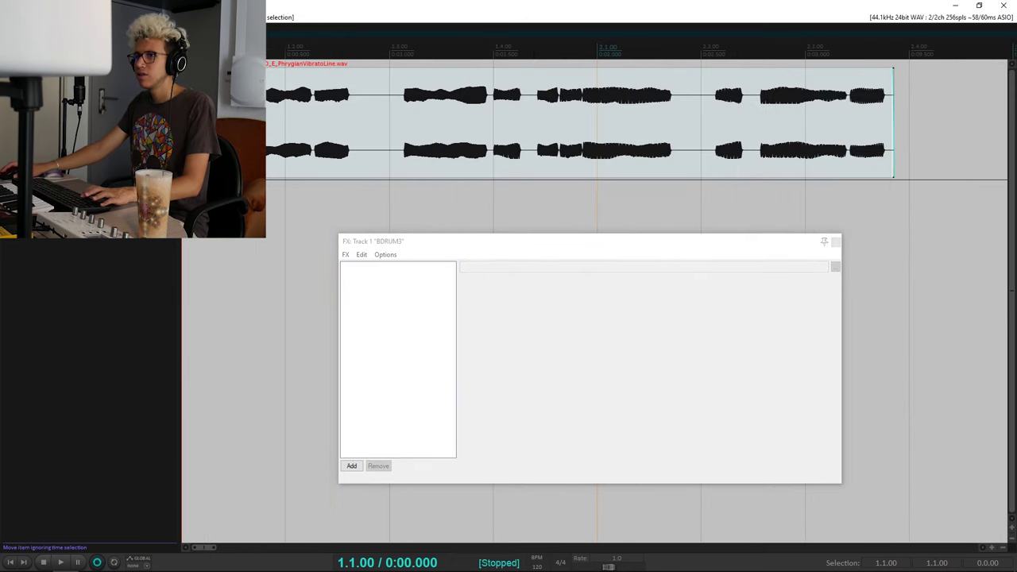
pyautogui.press('space')
pyautogui.press('space')
pyautogui.scroll(-5, 580, 120)
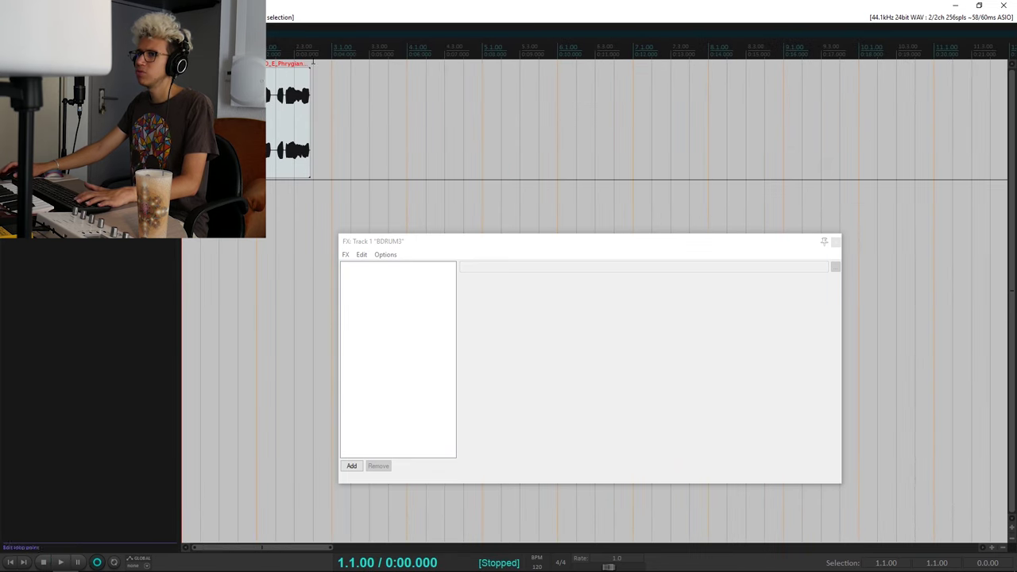
pyautogui.press('space')
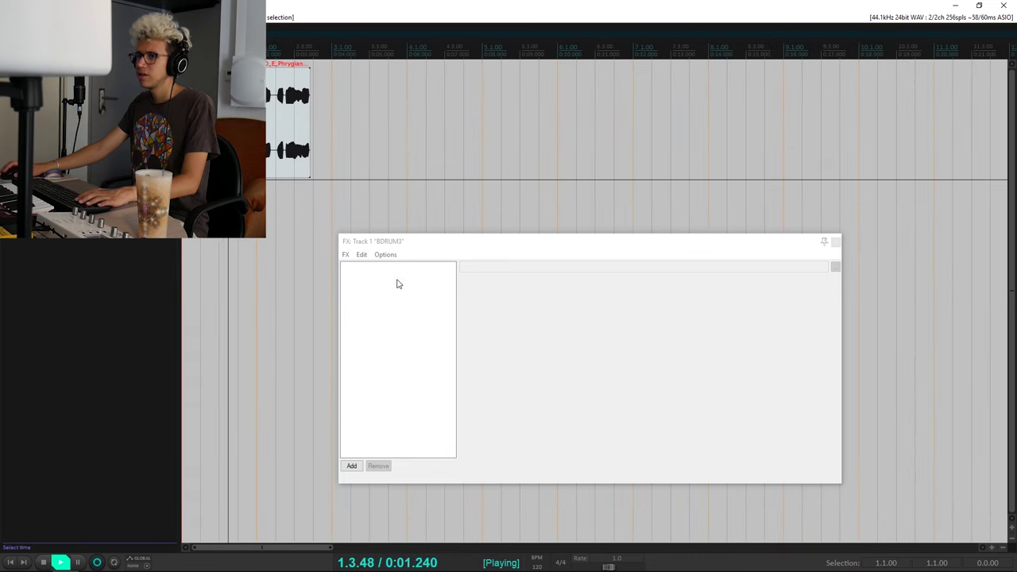
pyautogui.press('space')
pyautogui.scroll(4, 274, 166)
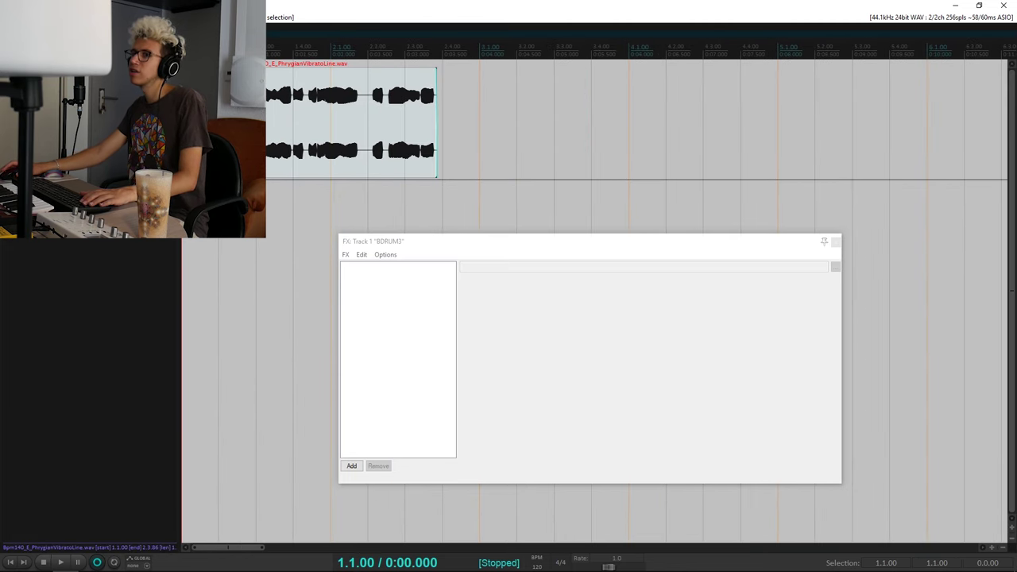
# Step: Add the IK Multimedia TR5 Saturator X effect to the track and reposition its window above the empty timeline
pyautogui.doubleClick(381, 323)
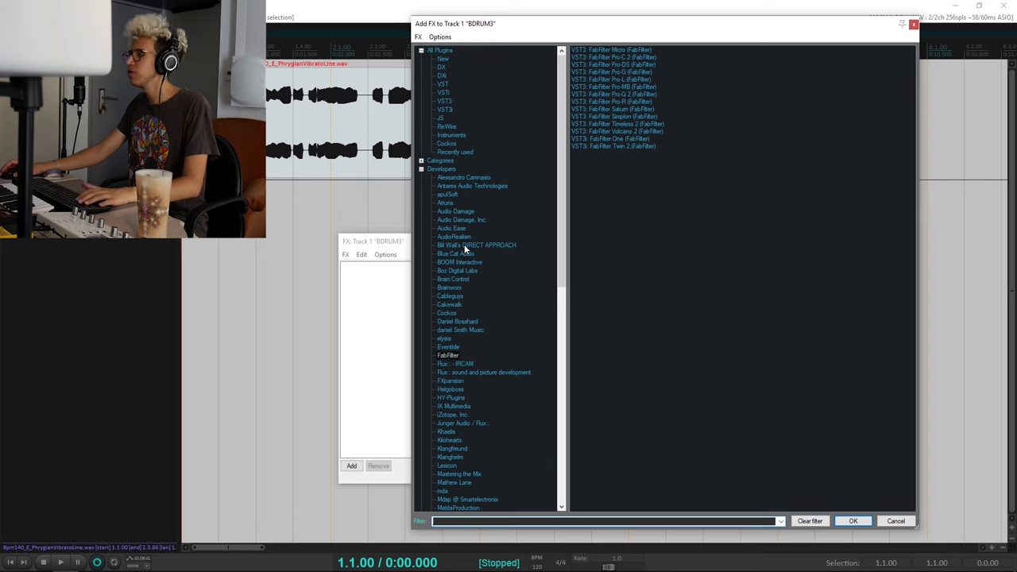
pyautogui.scroll(-2, 429, 268)
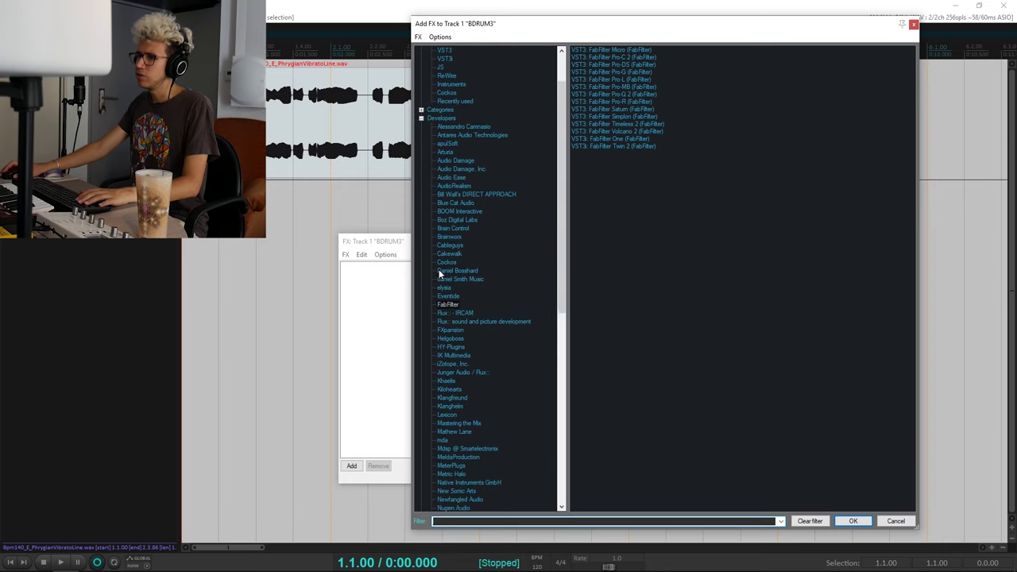
pyautogui.scroll(-2, 438, 269)
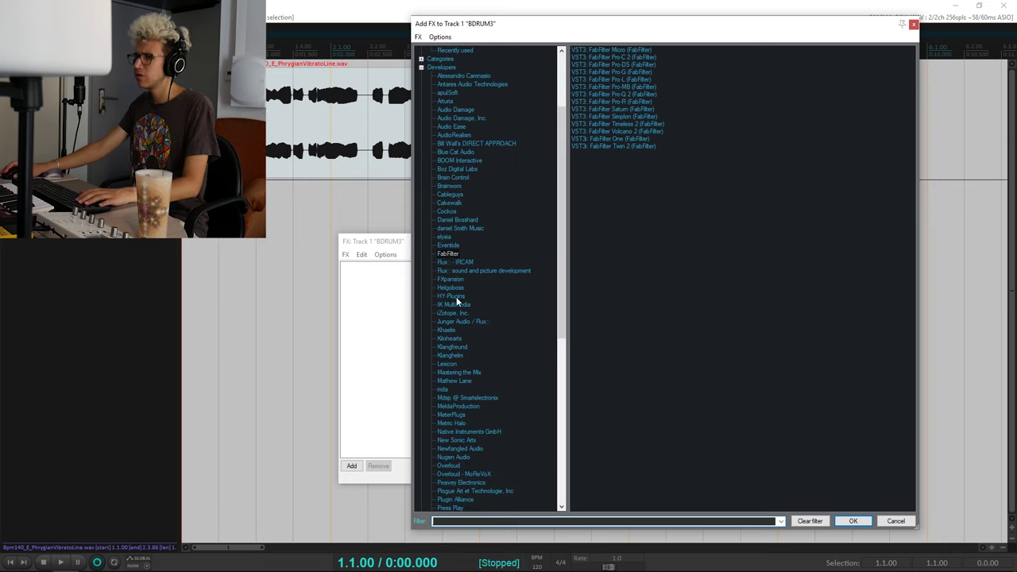
pyautogui.click(454, 304)
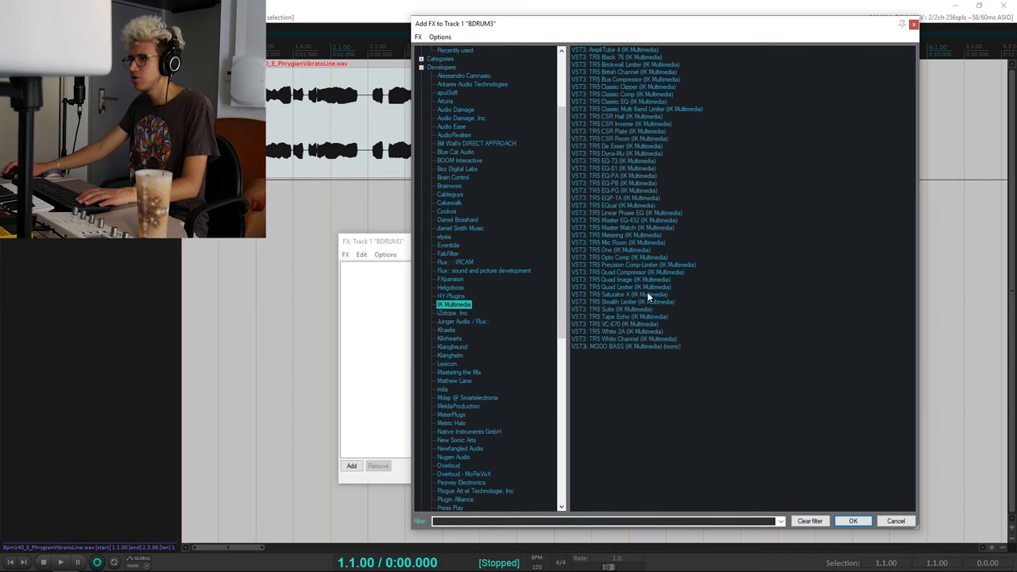
pyautogui.doubleClick(622, 293)
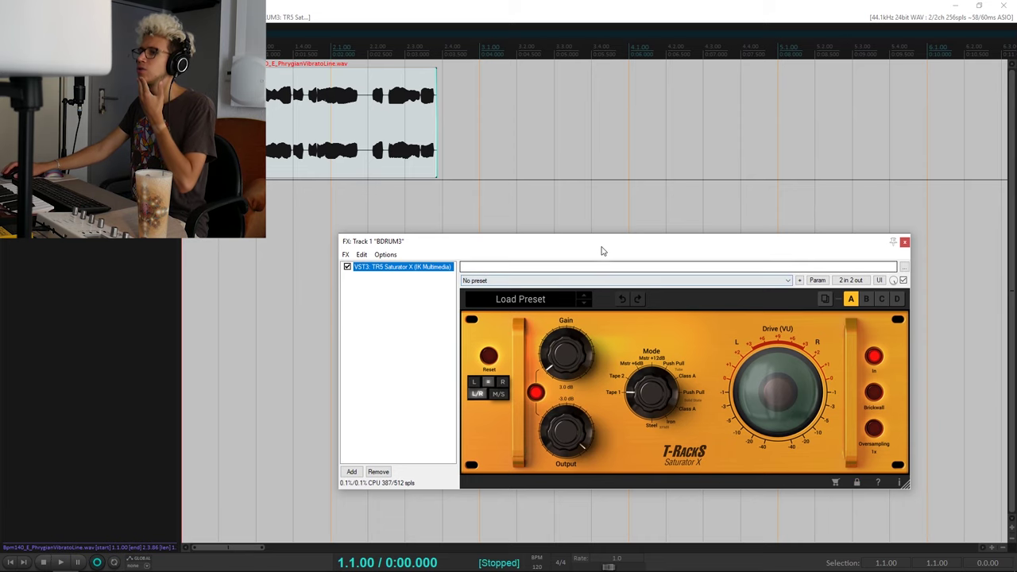
pyautogui.moveTo(595, 247); pyautogui.dragTo(584, 188)
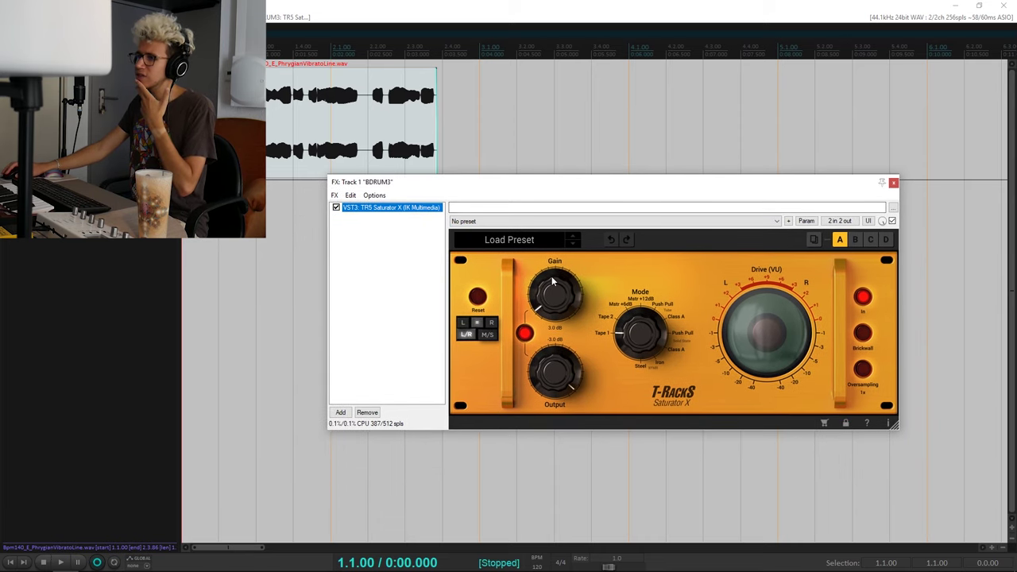
# Step: Set Saturator X to 4x oversampling and the tube Class A mode
pyautogui.moveTo(638, 340); pyautogui.dragTo(640, 366)
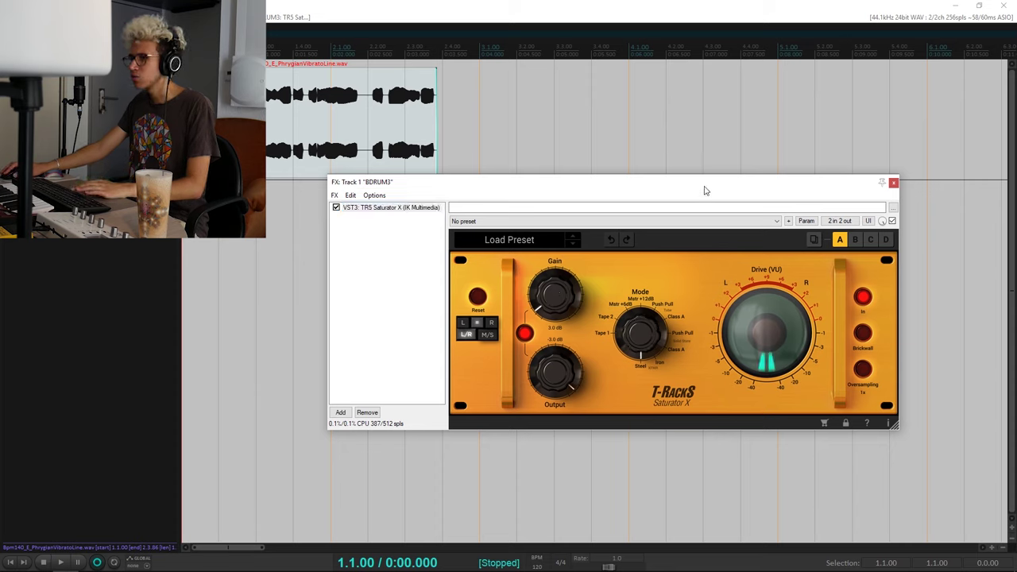
pyautogui.click(863, 370)
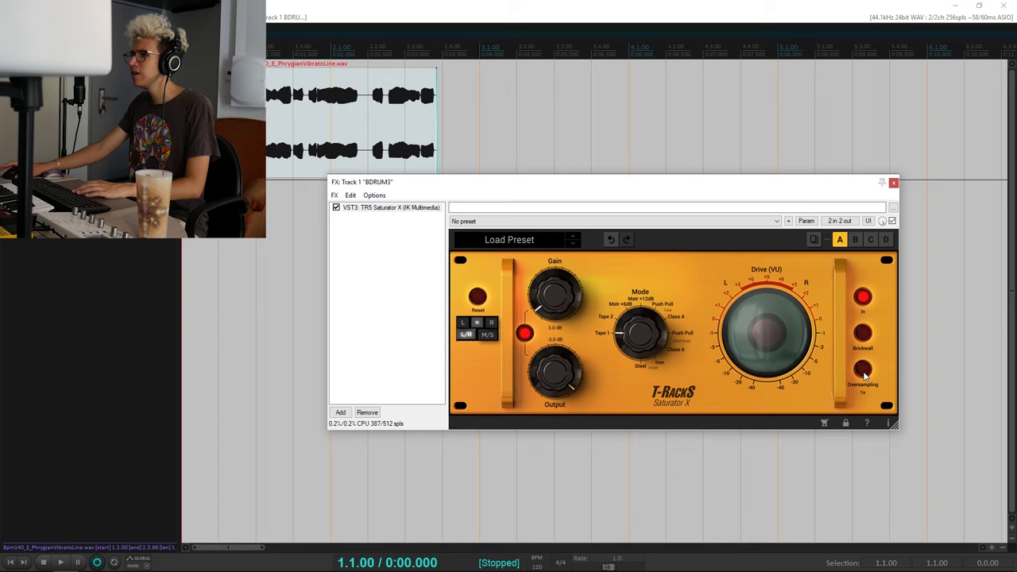
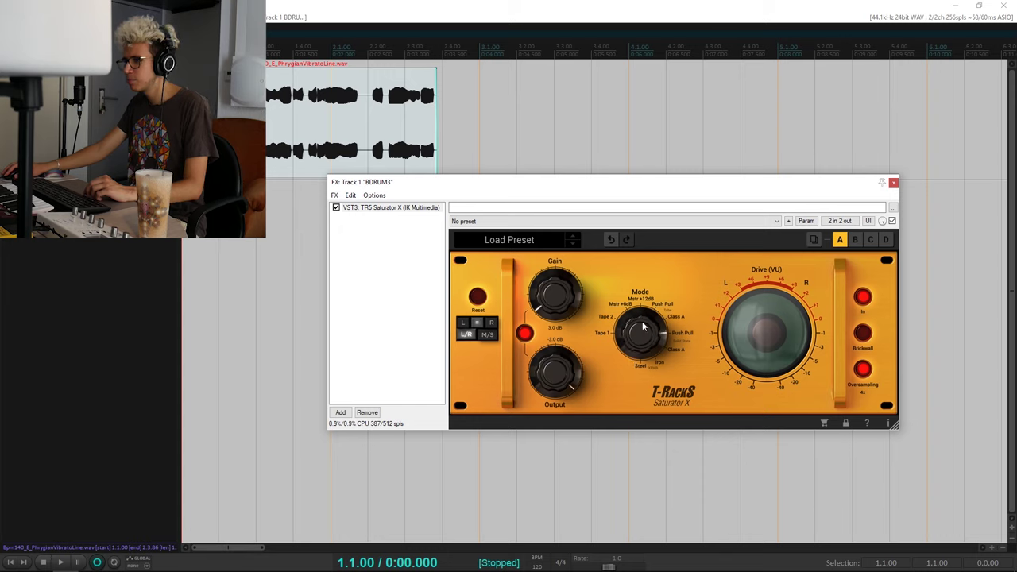
pyautogui.moveTo(642, 321); pyautogui.dragTo(640, 308)
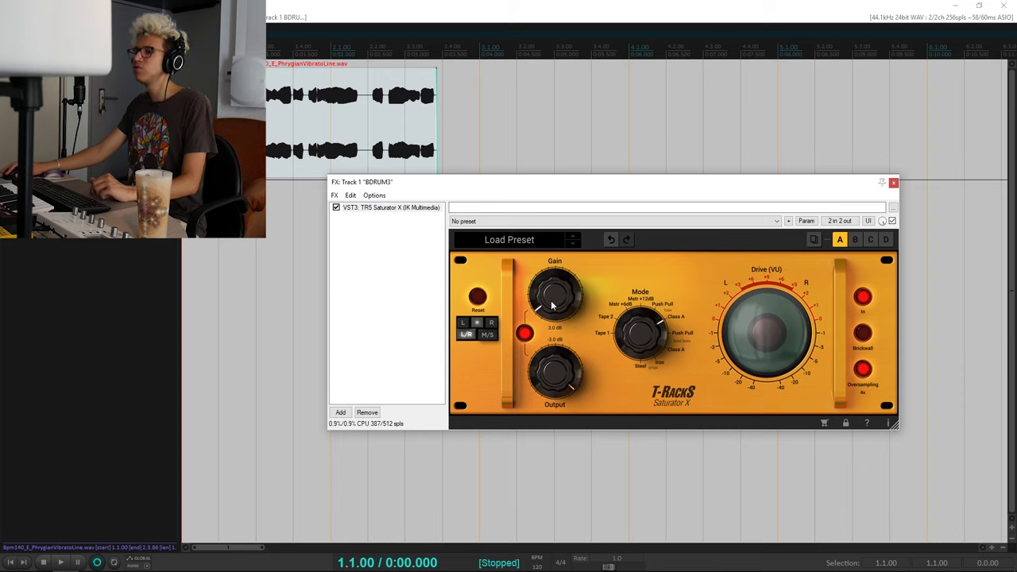
# Step: Raise the gain to 40 dB with the linked output at -40 dB, and audition the line
pyautogui.moveTo(552, 305); pyautogui.dragTo(591, 209)
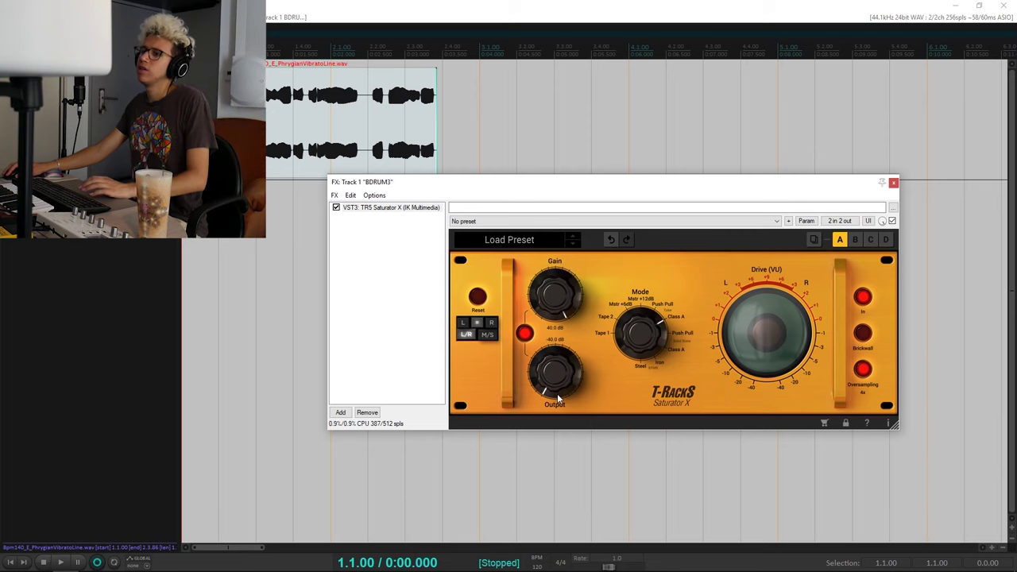
pyautogui.moveTo(546, 394); pyautogui.dragTo(553, 289)
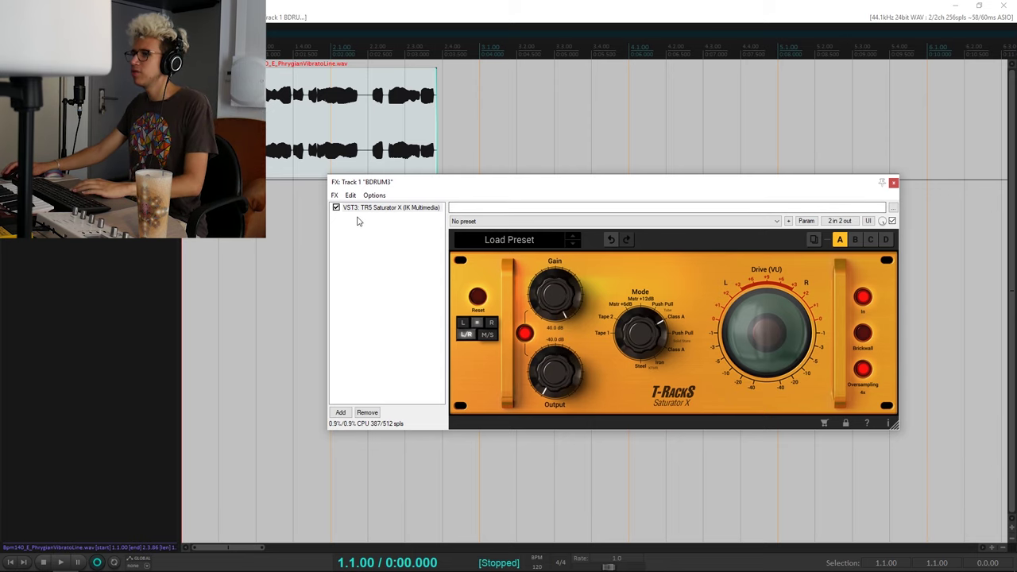
pyautogui.press('space')
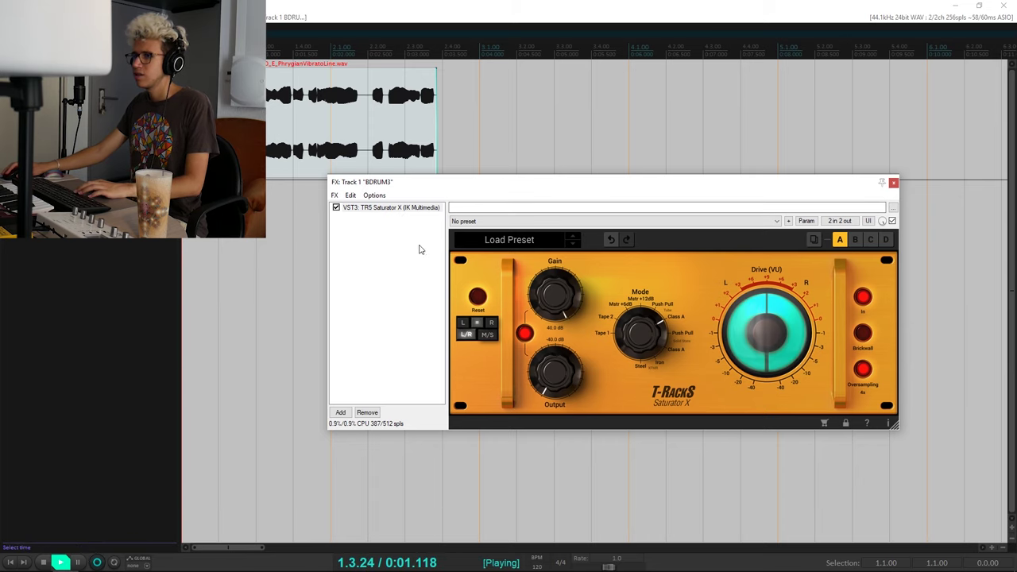
pyautogui.press('space')
# Step: Unlink gain from output, raise the output to -31.5 dB, and compare the line with Saturator X on and bypassed
pyautogui.click(524, 333)
pyautogui.moveTo(547, 374); pyautogui.dragTo(548, 363)
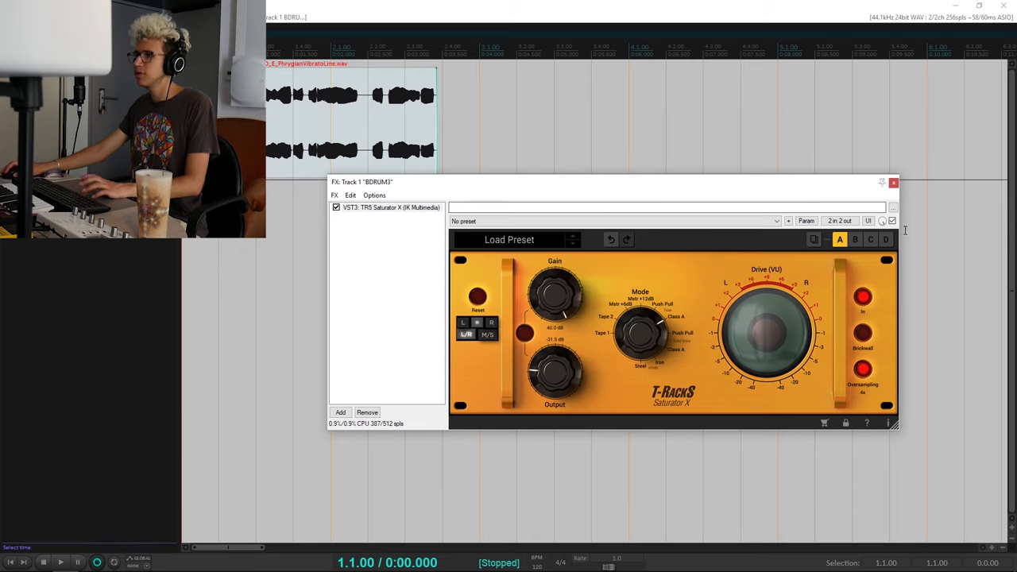
pyautogui.press('space')
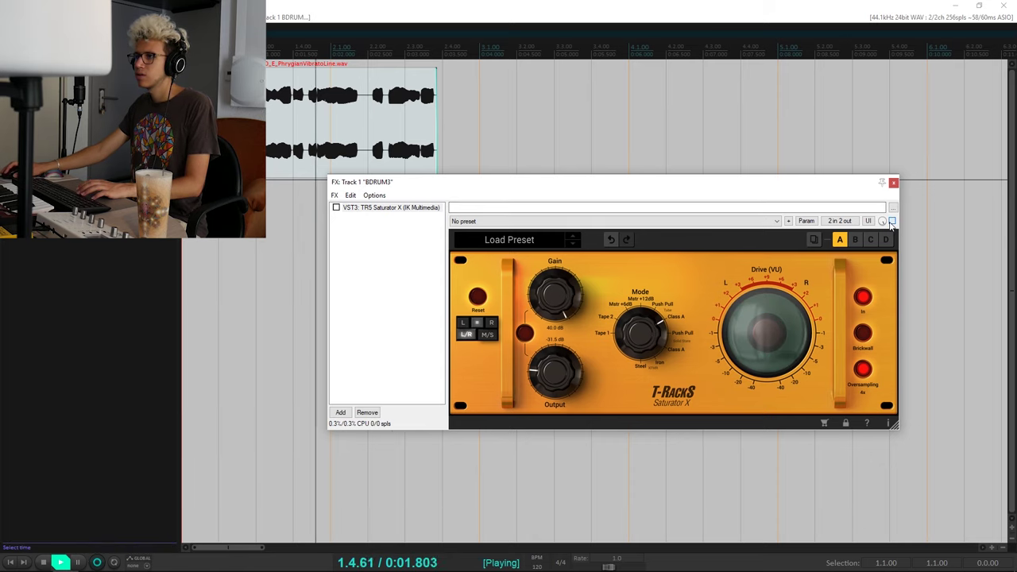
pyautogui.press('space')
# Step: Audition the solid-state Class A and Mstr +12dB modes, switch to Mstr +6dB, and lower the gain to 24.5 dB
pyautogui.moveTo(626, 348); pyautogui.dragTo(646, 282)
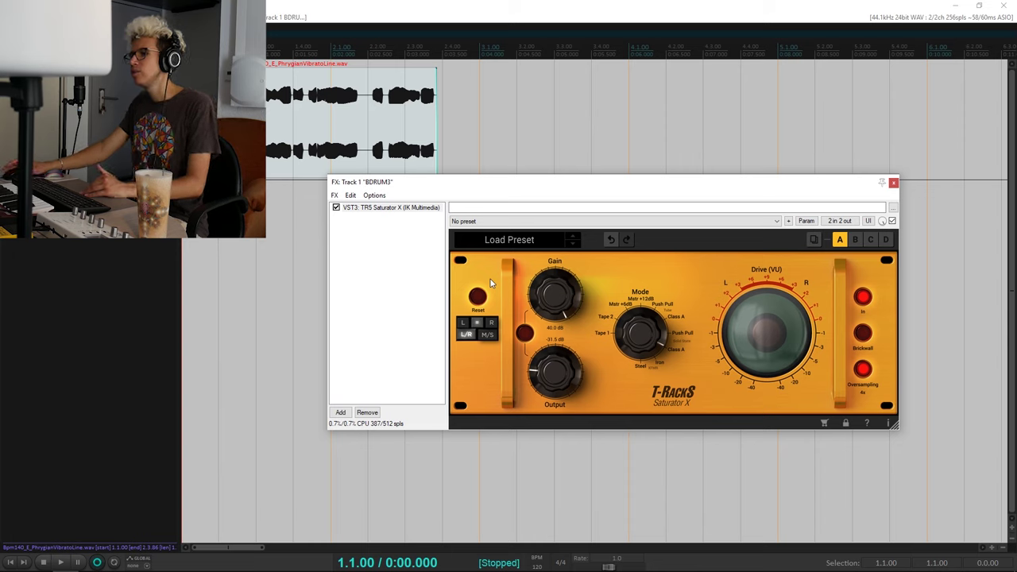
pyautogui.press('space')
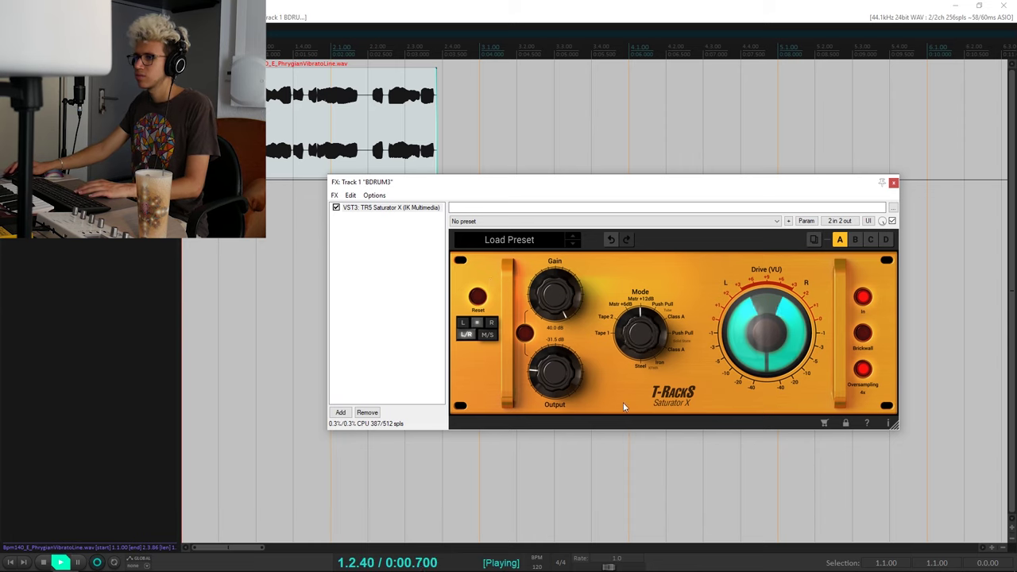
pyautogui.press('space')
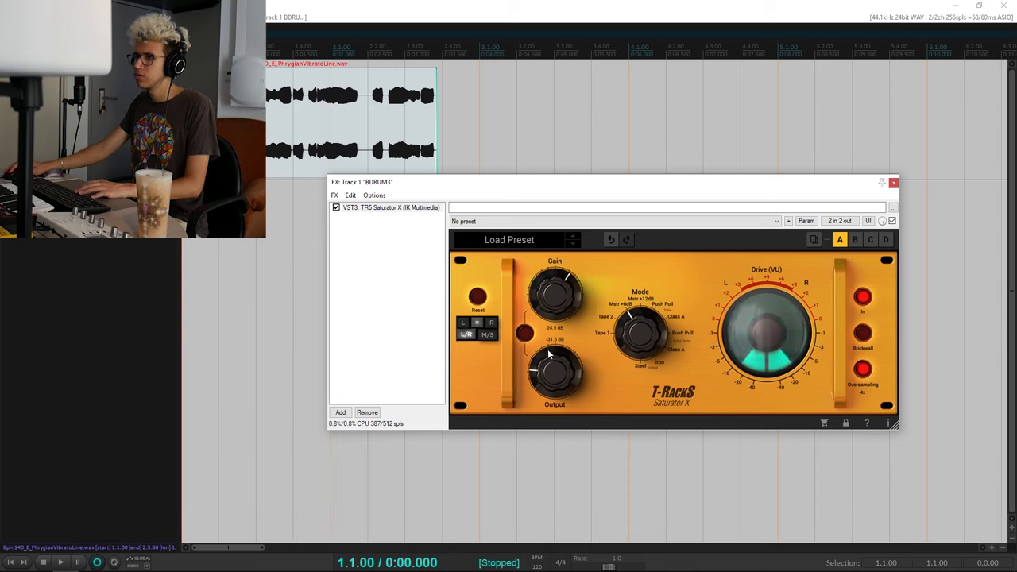
# Step: Return to the tube Class A mode and, while auditioning, set the gain to 24.3 dB and the output to -24.5 dB
pyautogui.press('space')
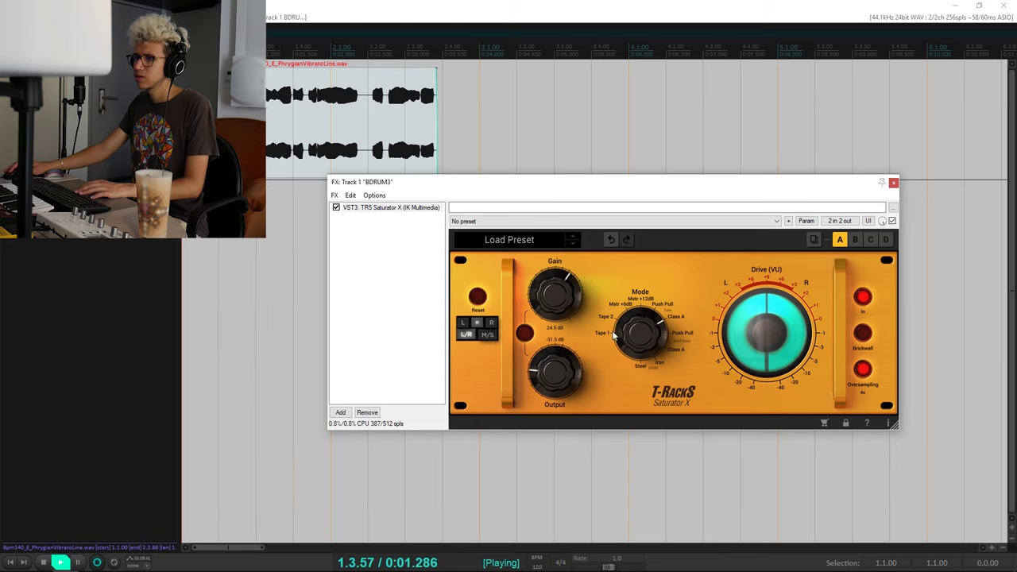
pyautogui.moveTo(544, 294)
pyautogui.mouseDown()
pyautogui.moveTo(538, 320)
pyautogui.moveTo(543, 302)
pyautogui.mouseUp()
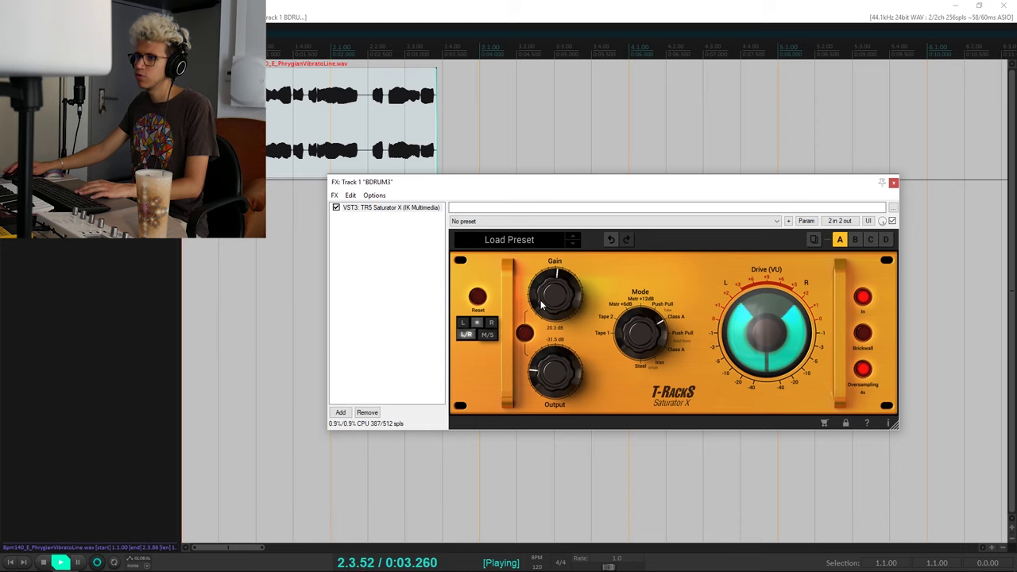
pyautogui.press('space')
pyautogui.press('space')
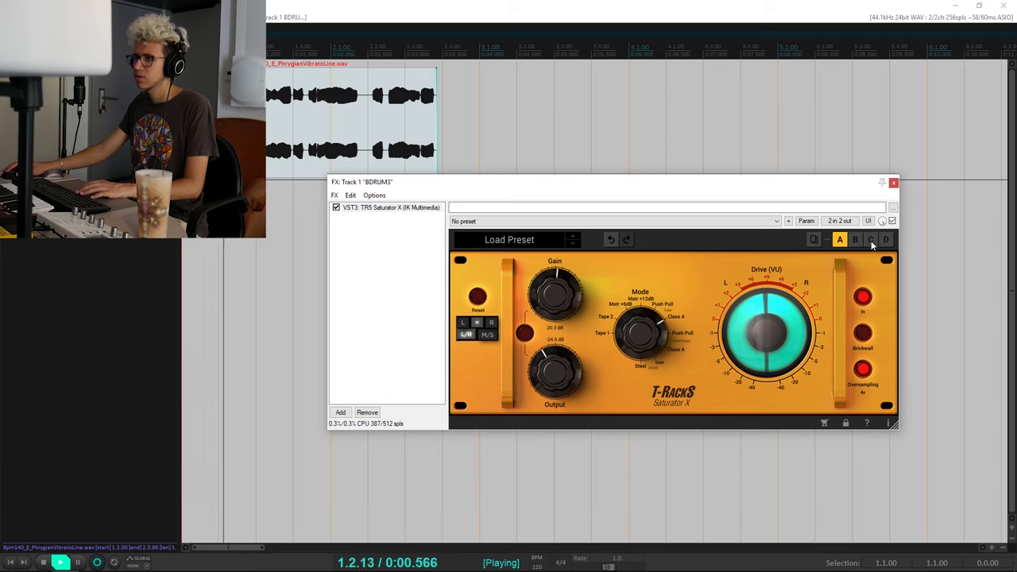
pyautogui.press('space')
pyautogui.press('space')
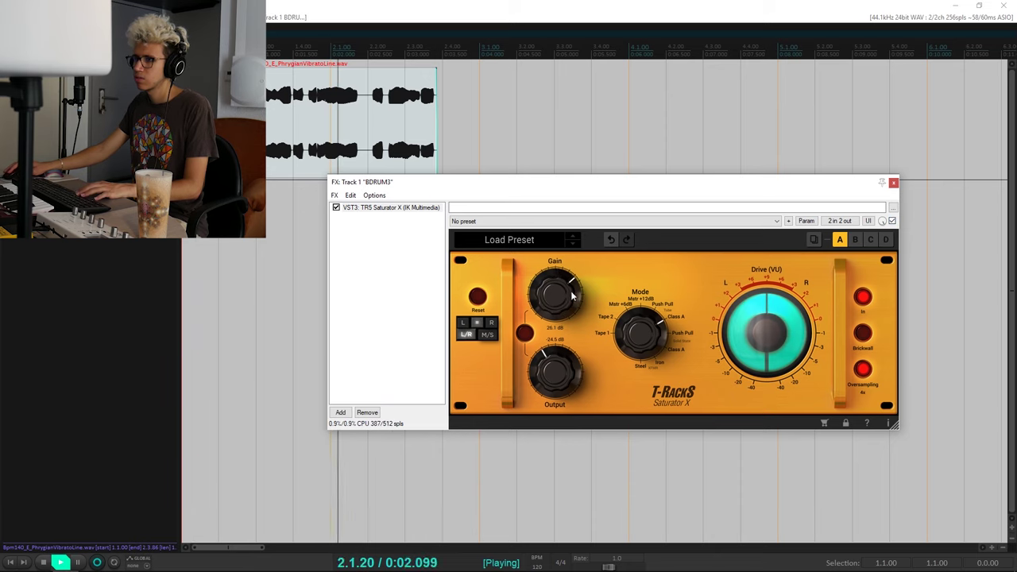
pyautogui.press('space')
# Step: Compare the vibrato line with Saturator X bypassed and enabled, leaving the effect on
pyautogui.click(892, 221)
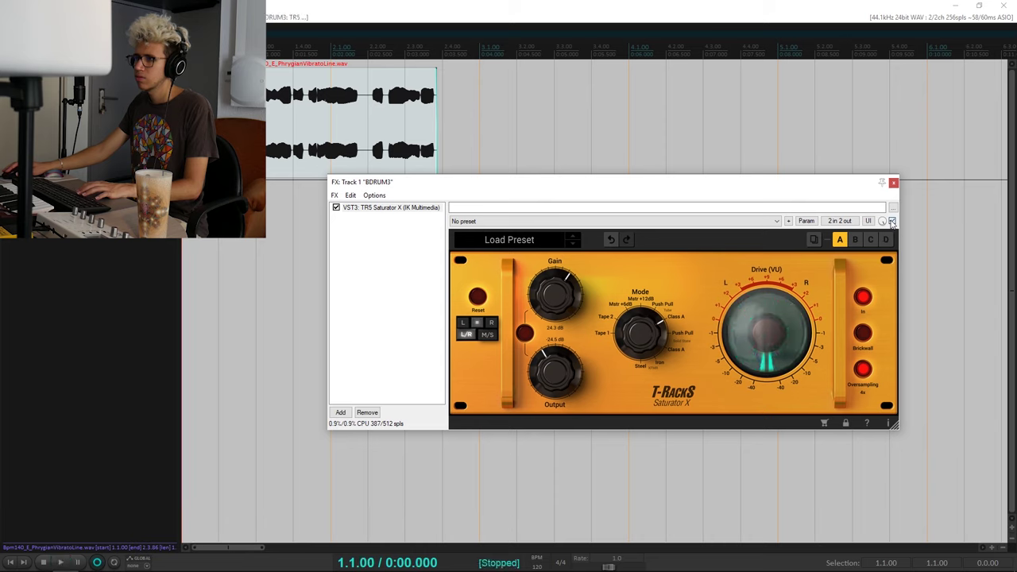
pyautogui.press('space')
pyautogui.press('space')
pyautogui.click(891, 221)
pyautogui.press('space')
# Step: Switch to the Iron mode, raise the gain to 40 dB and lower the output to -37.8 dB while auditioning
pyautogui.press('space')
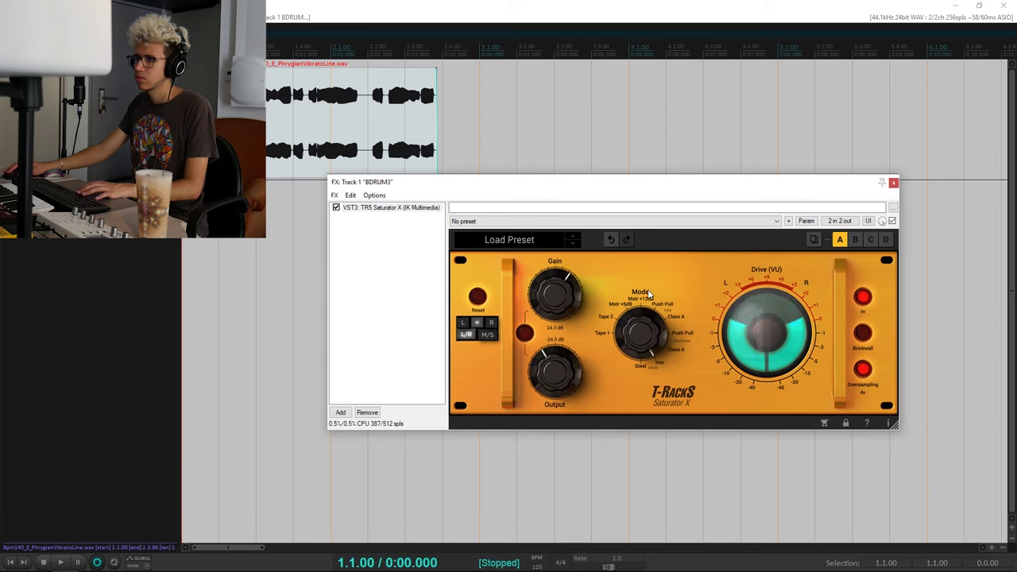
pyautogui.press('space')
pyautogui.press('space')
pyautogui.moveTo(561, 307); pyautogui.dragTo(561, 262)
pyautogui.press('space')
pyautogui.moveTo(554, 349); pyautogui.dragTo(552, 389)
pyautogui.press('space')
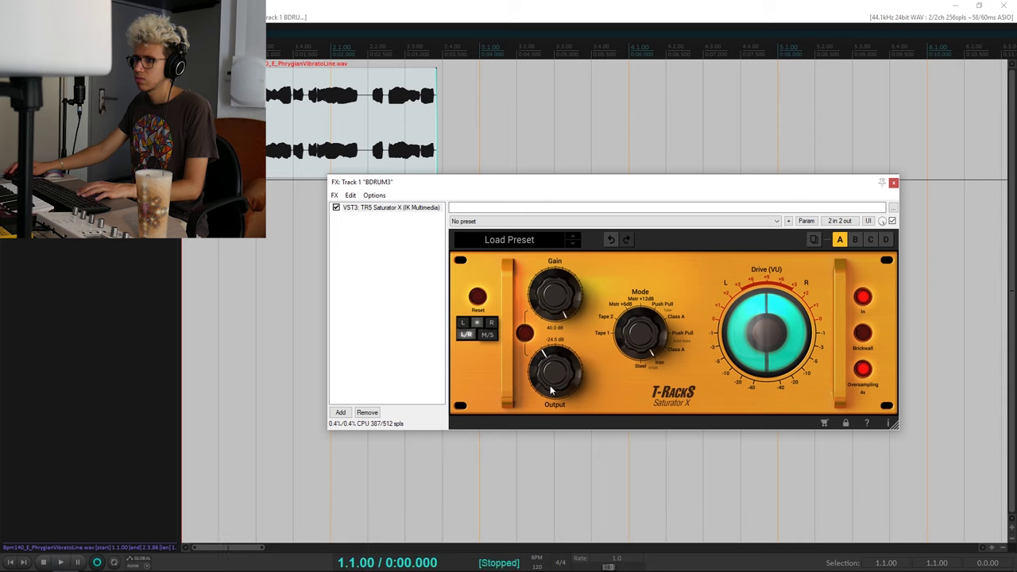
# Step: Switch Saturator X to the solid-state Class A mode and play the line to audition it
pyautogui.press('space')
pyautogui.press('space')
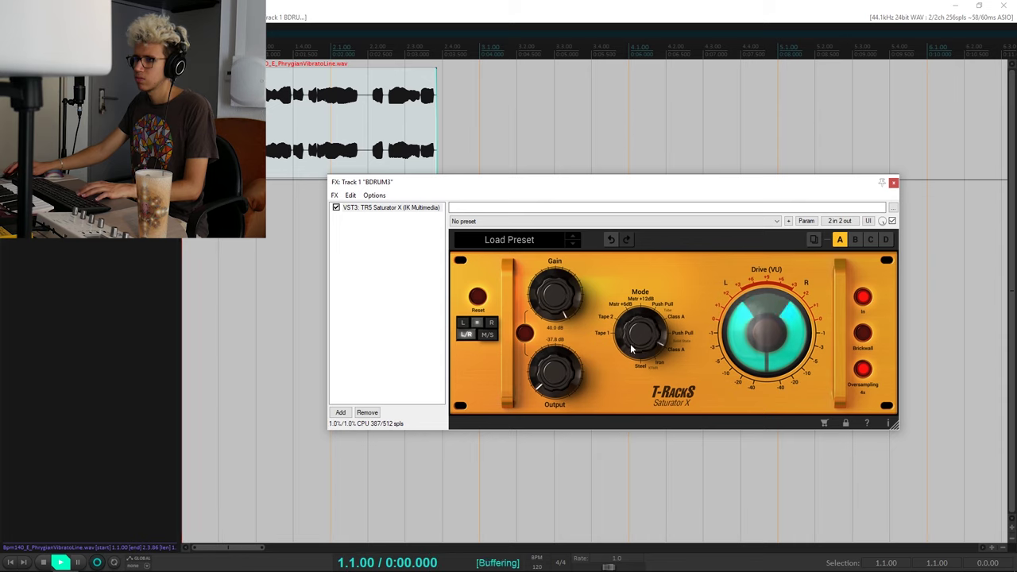
pyautogui.press('space')
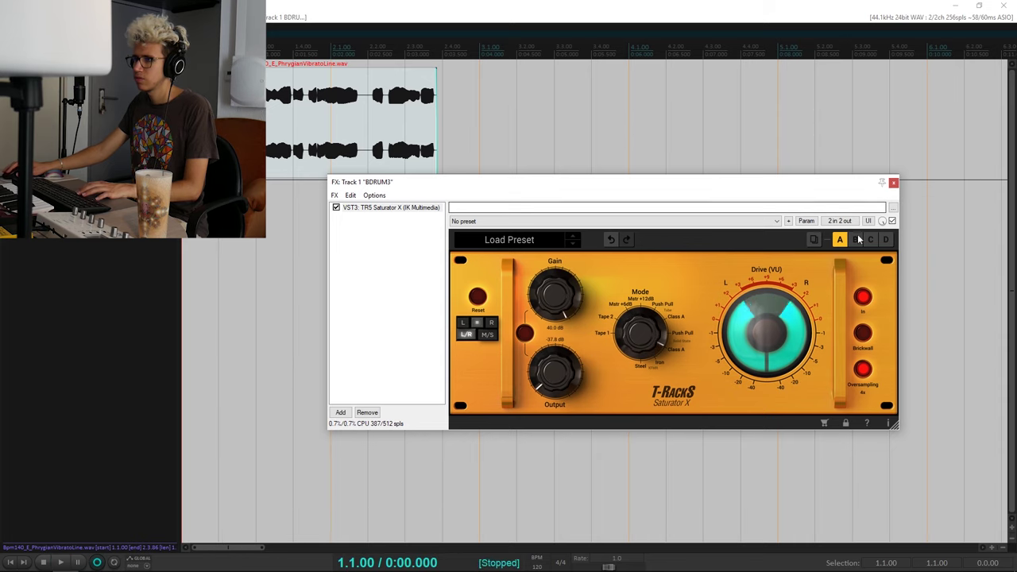
# Step: Raise Saturator X's output to -16.2 dB and play the line, switching the effect off and on to compare
pyautogui.moveTo(545, 384); pyautogui.dragTo(577, 313)
pyautogui.press('space')
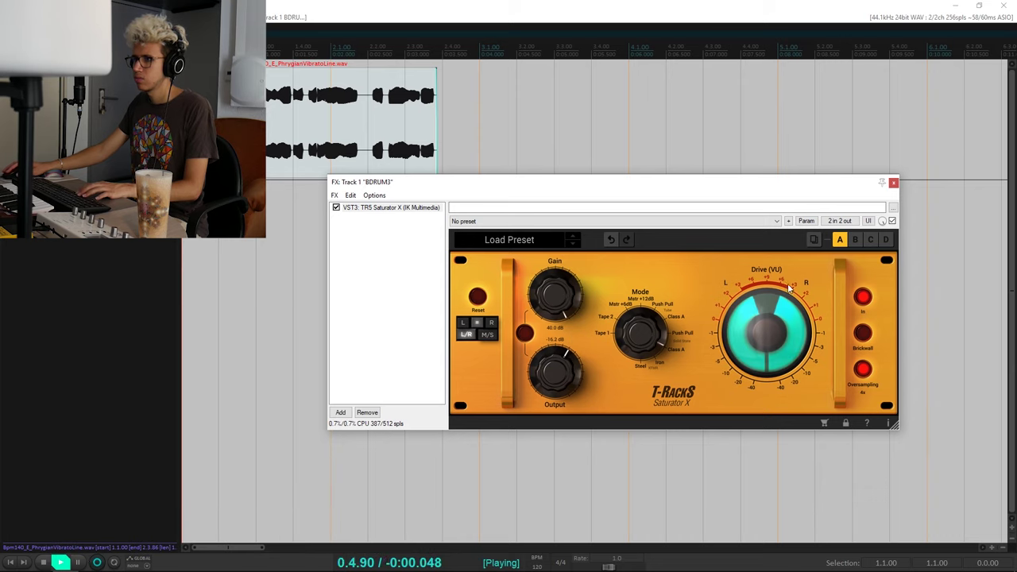
pyautogui.click(891, 221)
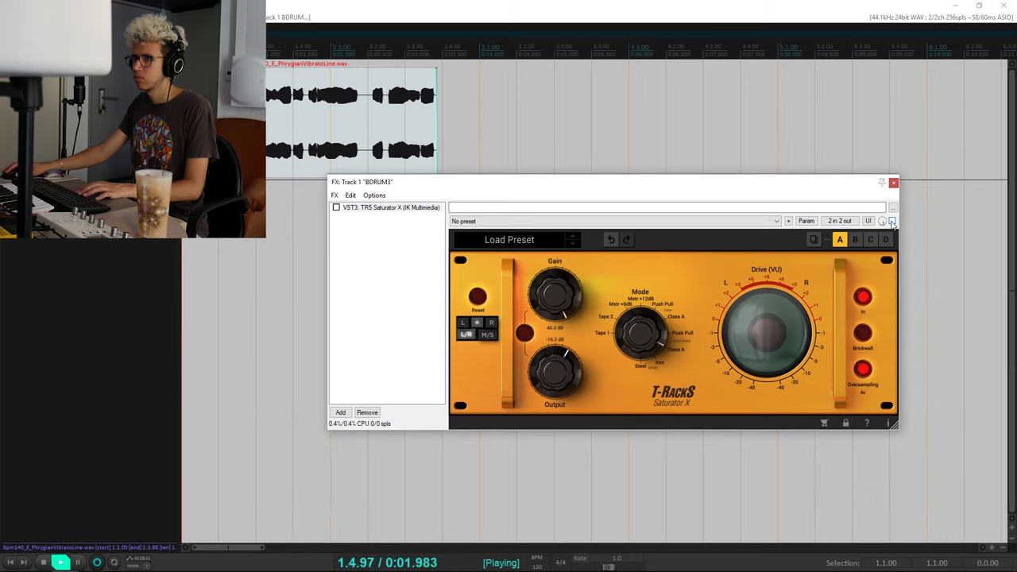
pyautogui.click(891, 221)
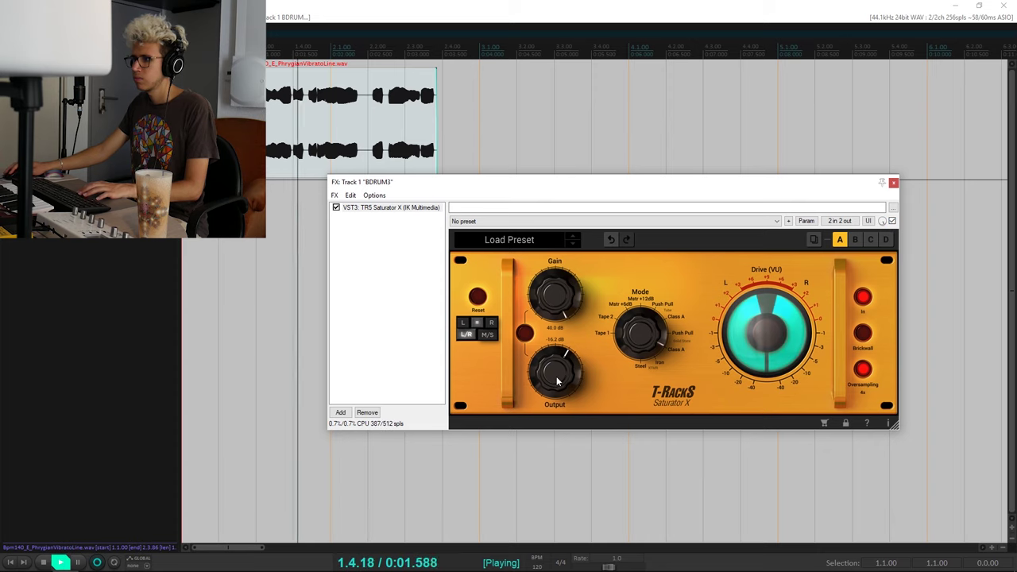
pyautogui.press('space')
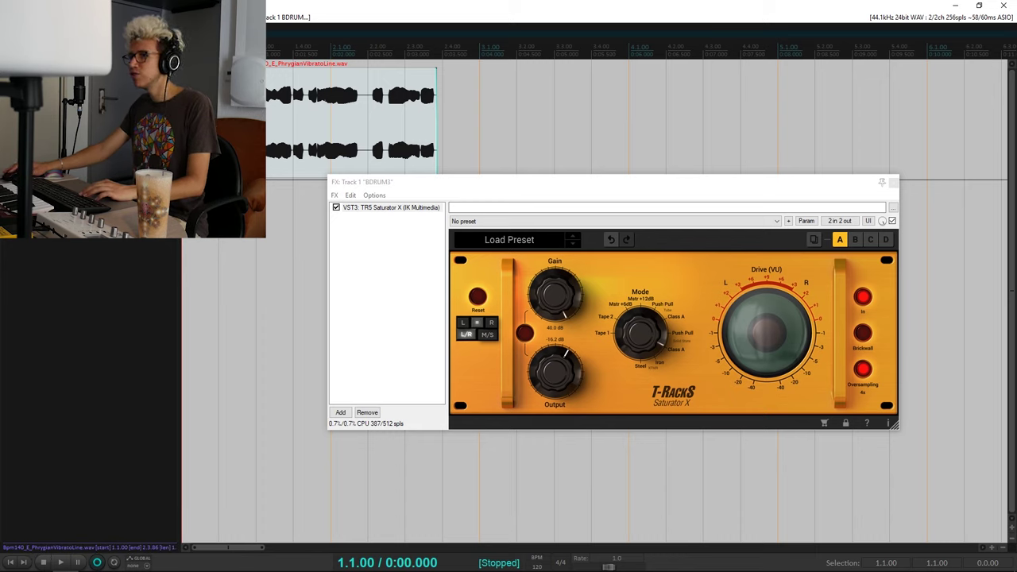
# Step: Replay the line with Saturator X on and bypassed, then leave the effect enabled
pyautogui.press('space')
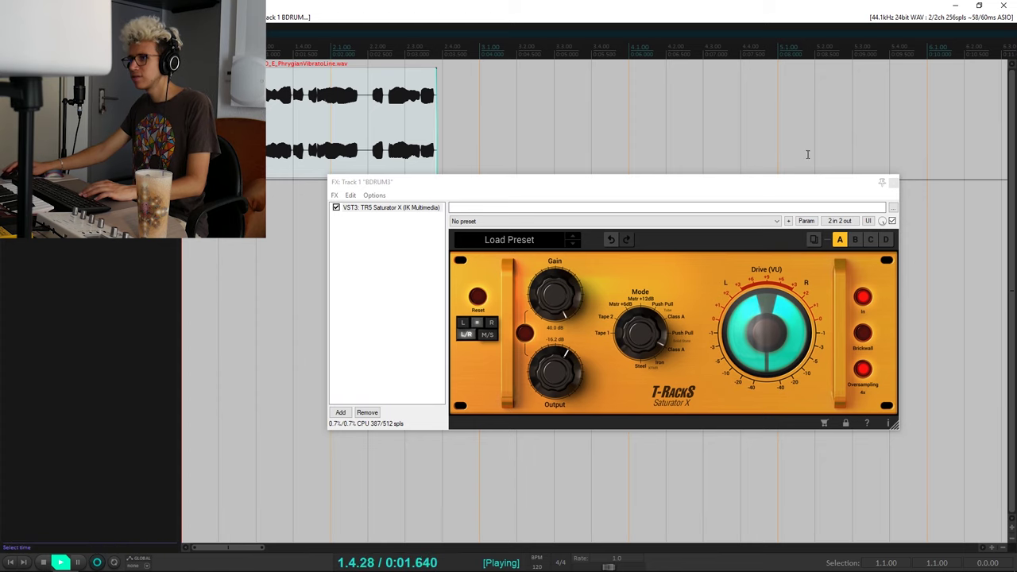
pyautogui.click(892, 221)
pyautogui.press('space')
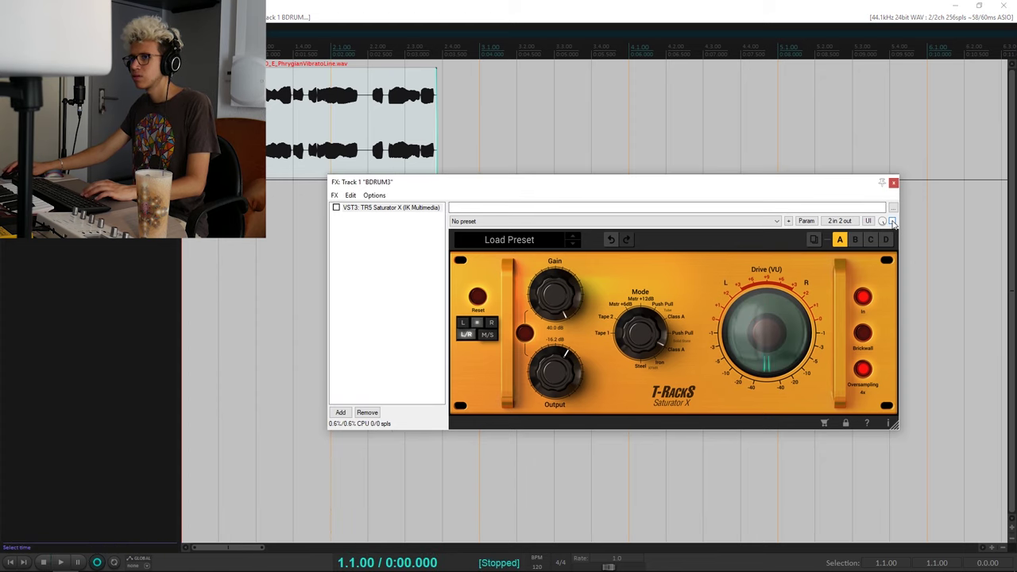
pyautogui.click(892, 221)
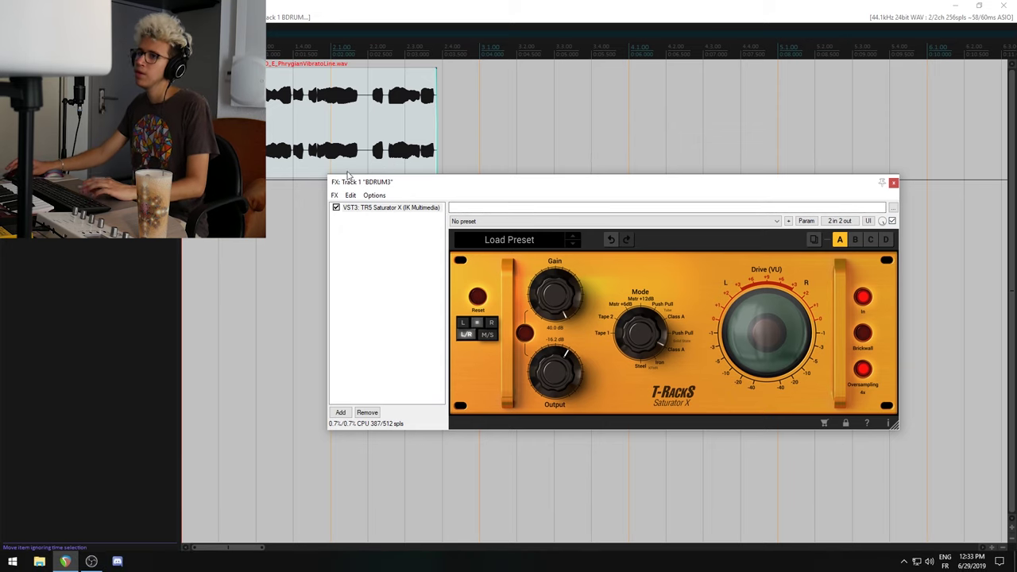
pyautogui.press('space')
pyautogui.press('space')
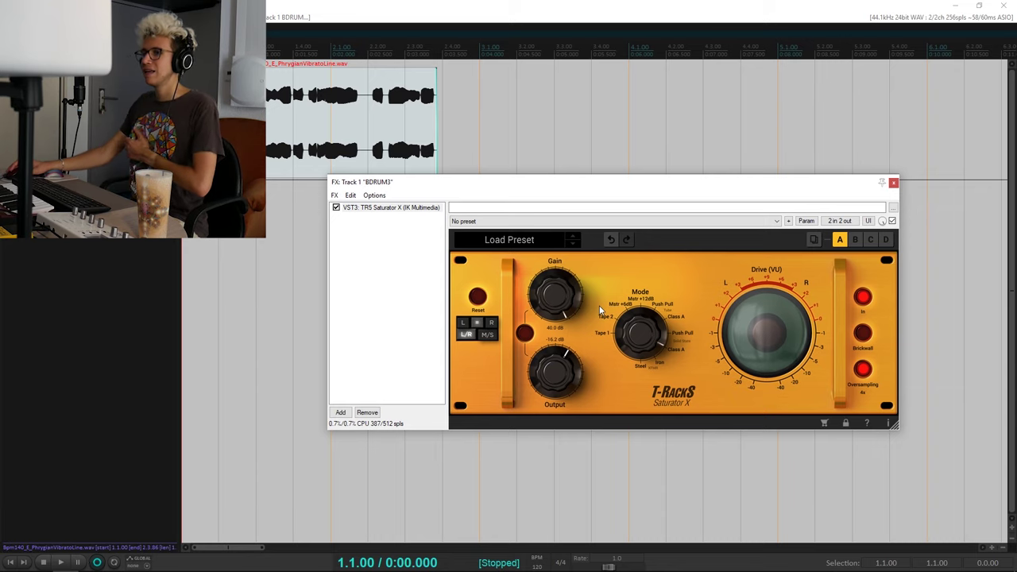
# Step: Move the effects window clear of the clip and play the vibrato line briefly through Saturator X
pyautogui.moveTo(607, 189); pyautogui.dragTo(638, 233)
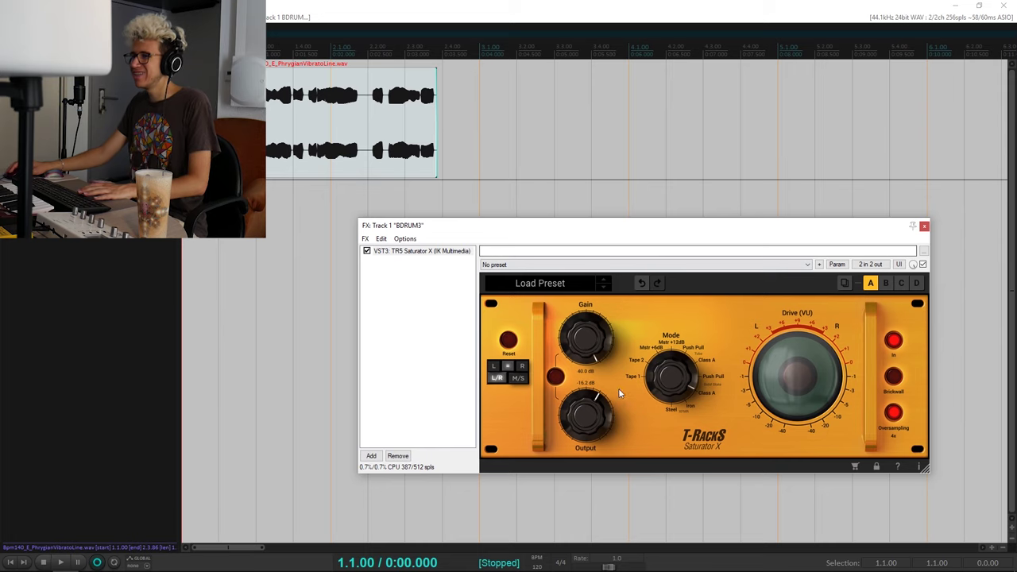
pyautogui.click(417, 251)
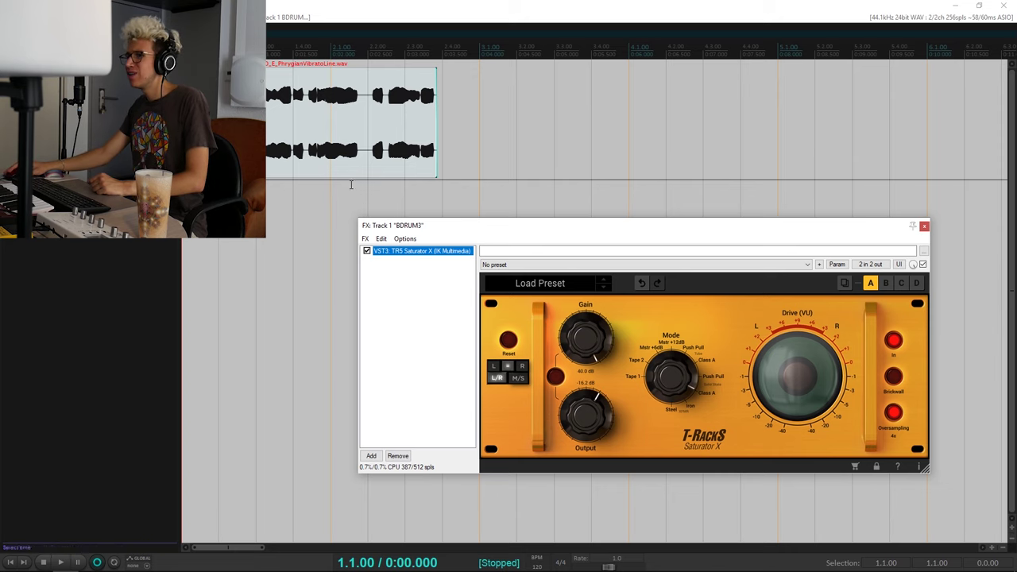
pyautogui.scroll(-3, 267, 102)
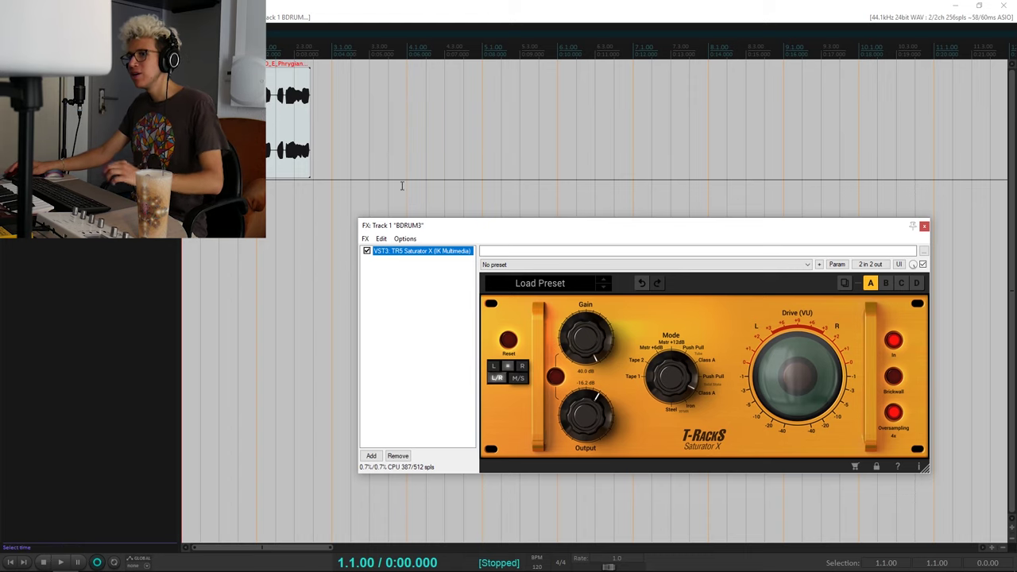
pyautogui.scroll(4, 340, 165)
pyautogui.press('space')
pyautogui.press('space')
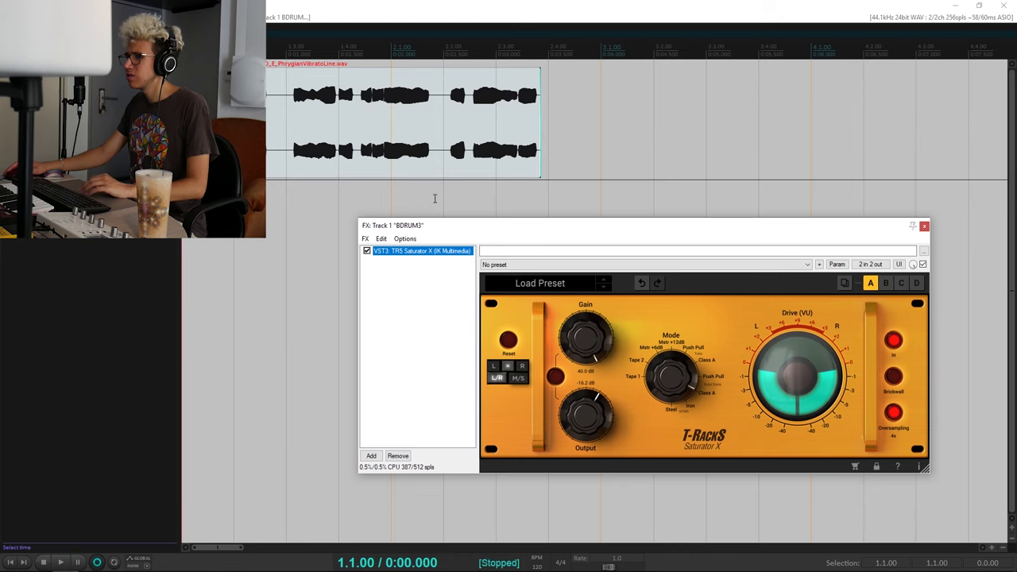
pyautogui.scroll(-4, 522, 152)
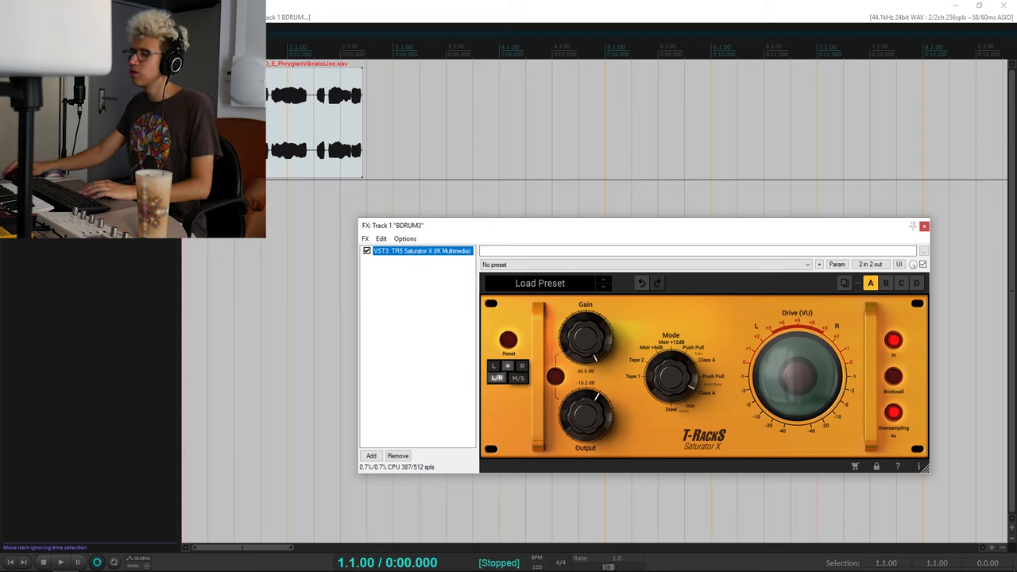
# Step: Compare the opening of the line in short playbacks with Saturator X on, bypassed and on again
pyautogui.press('space')
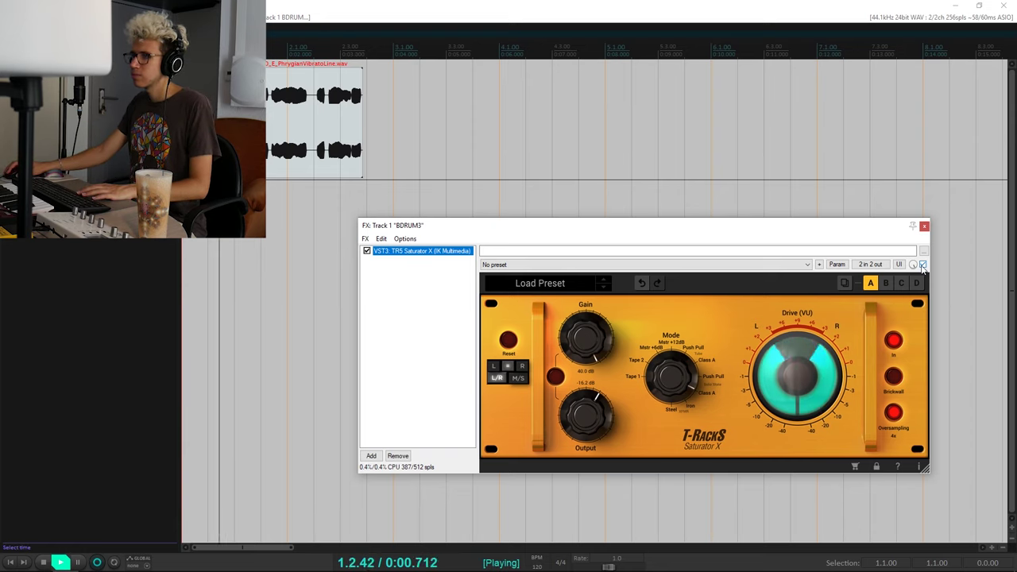
pyautogui.press('space')
pyautogui.press('space')
pyautogui.click(922, 265)
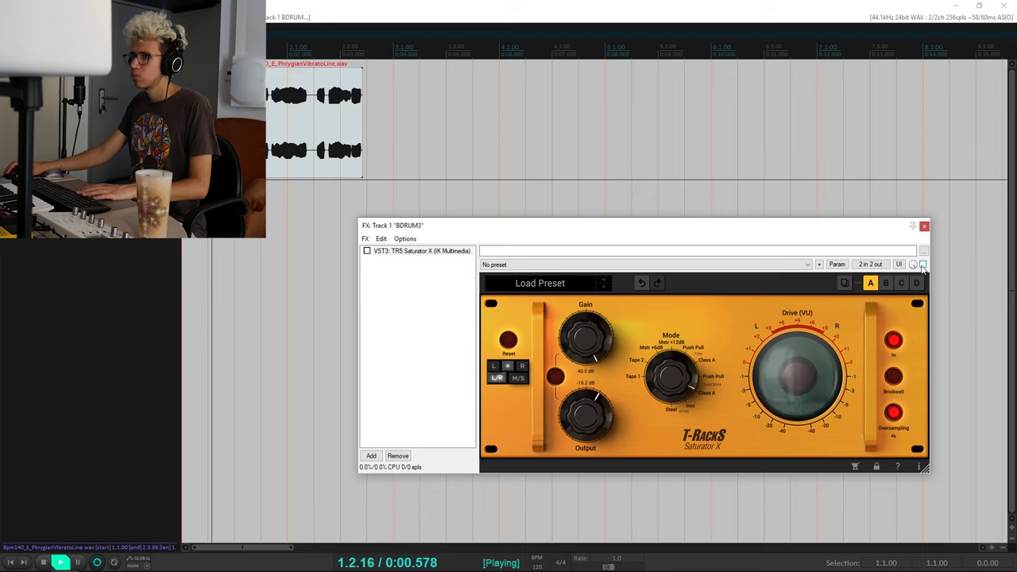
pyautogui.press('space')
pyautogui.click(923, 265)
pyautogui.press('space')
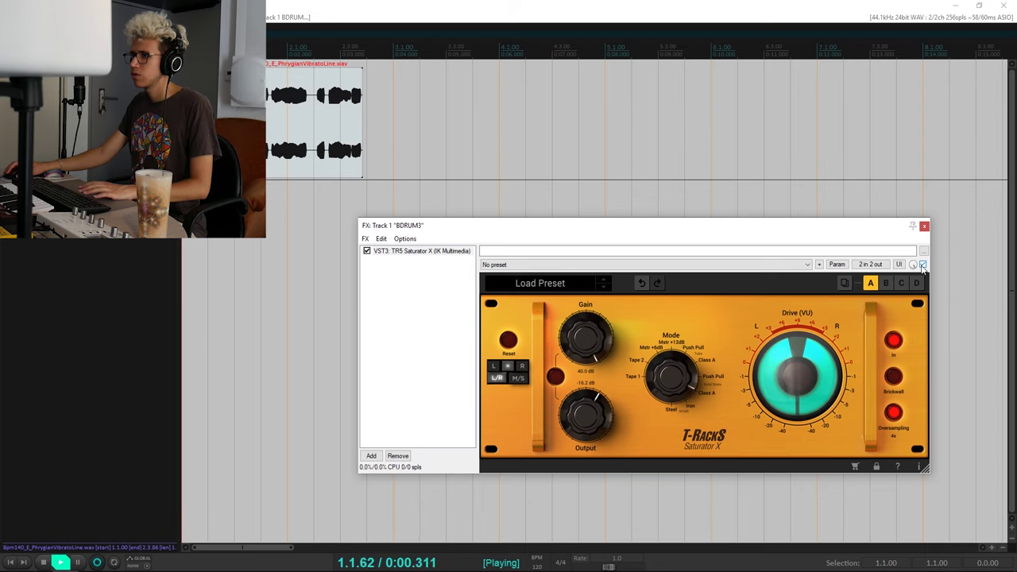
pyautogui.press('space')
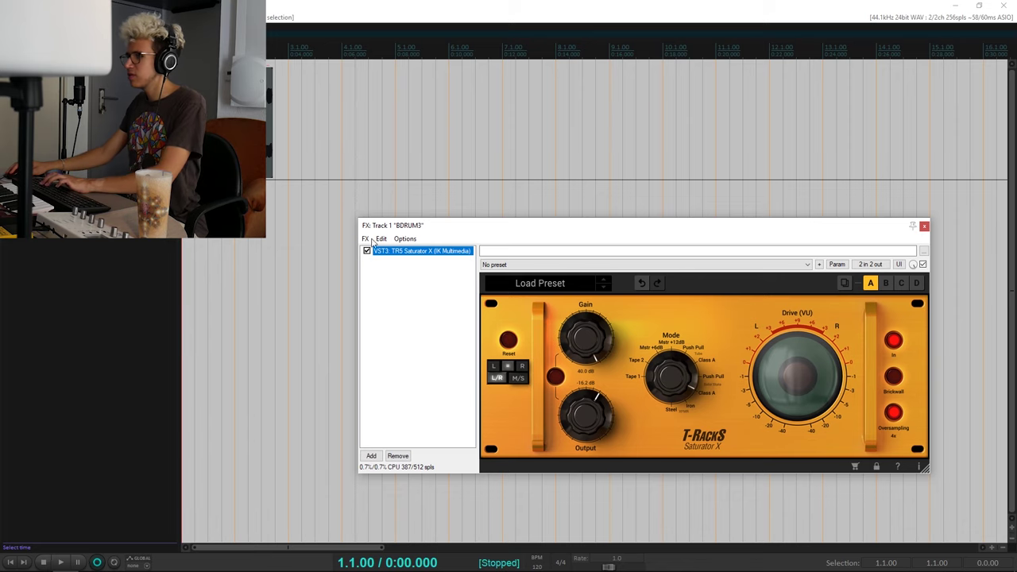
# Step: Remove Saturator X from the track's effects chain
pyautogui.scroll(5, 295, 130)
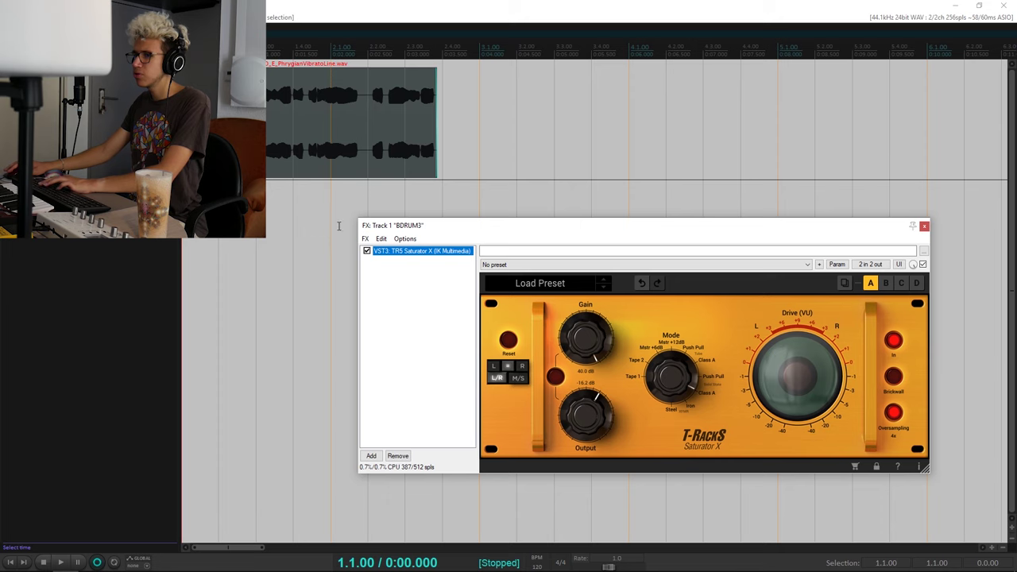
pyautogui.click(399, 106)
pyautogui.click(403, 249)
pyautogui.press('Delete')
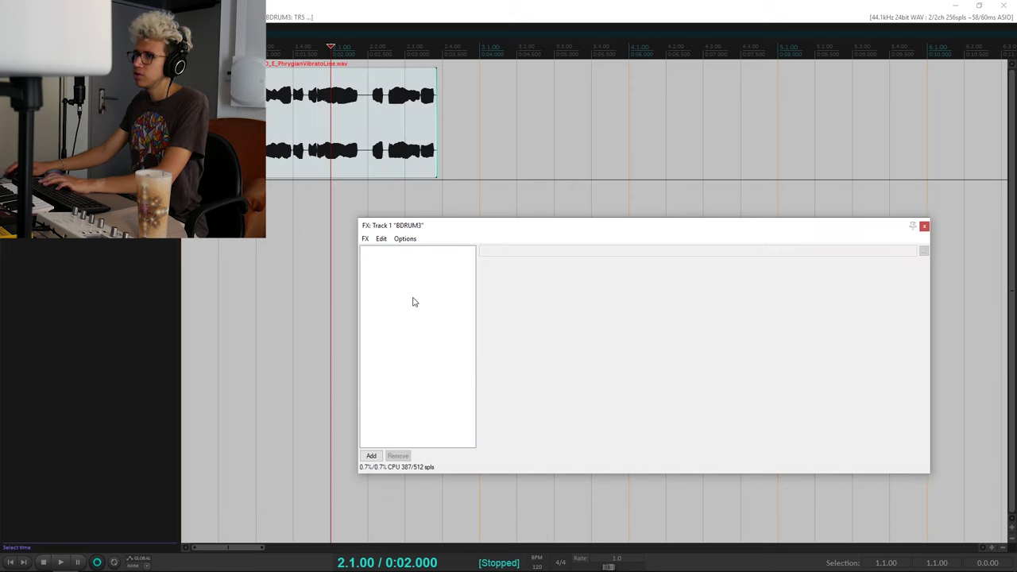
# Step: Add the Unique Recording Software Saturation (x86) plug-in to the track and place its window beside the effects chain
pyautogui.doubleClick(412, 279)
pyautogui.scroll(-12, 502, 327)
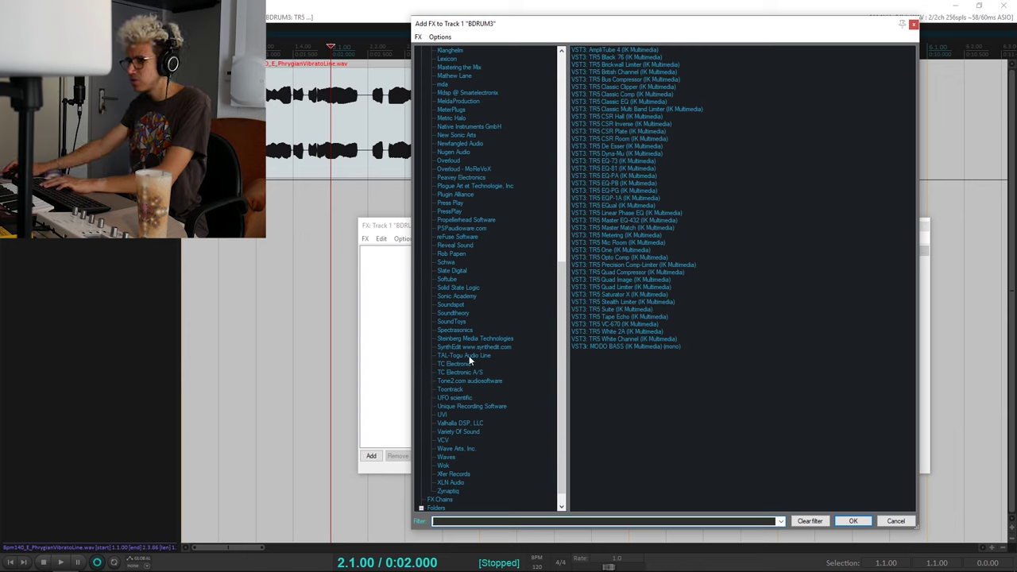
pyautogui.scroll(-1, 453, 407)
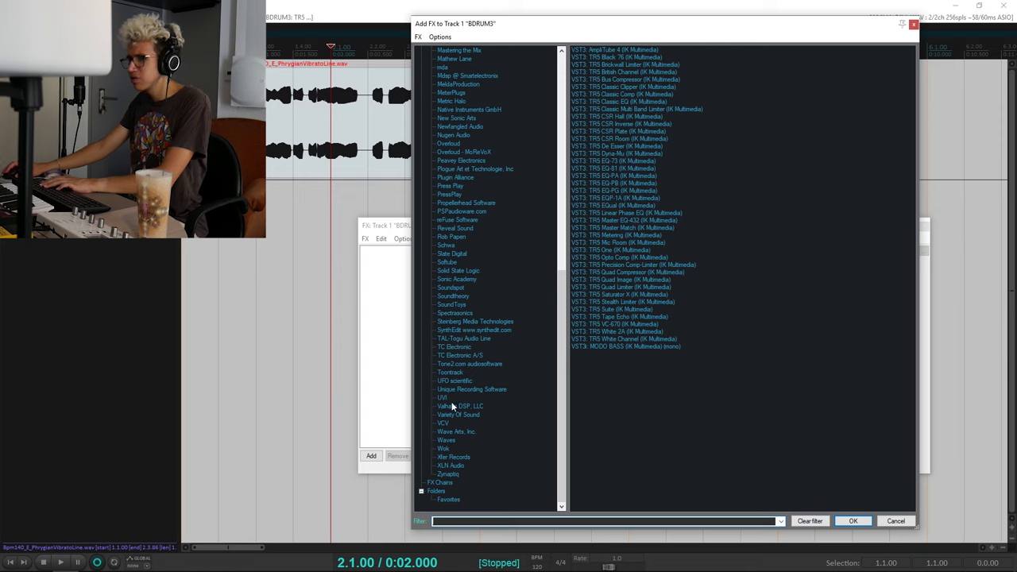
pyautogui.click(472, 390)
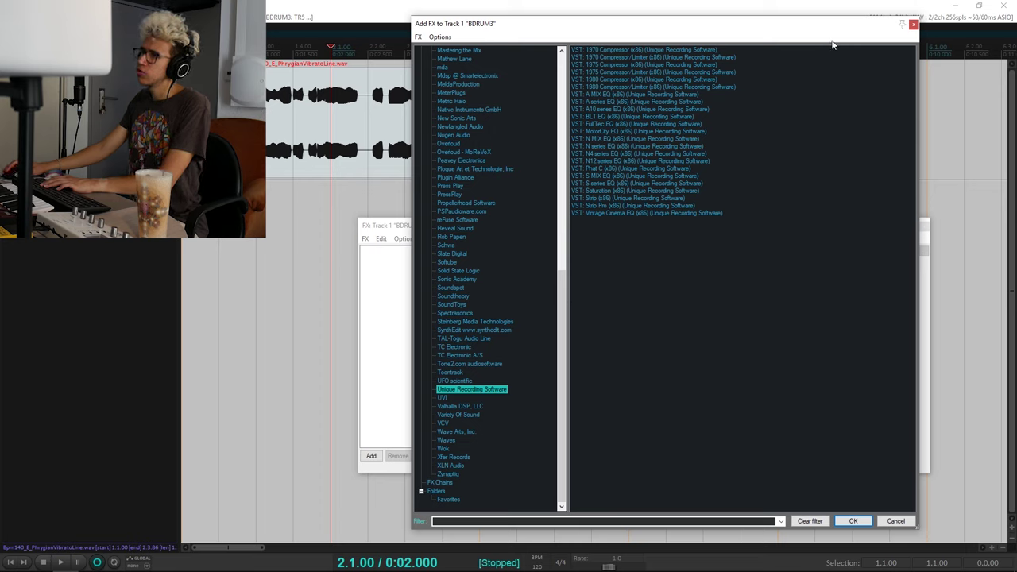
pyautogui.doubleClick(604, 191)
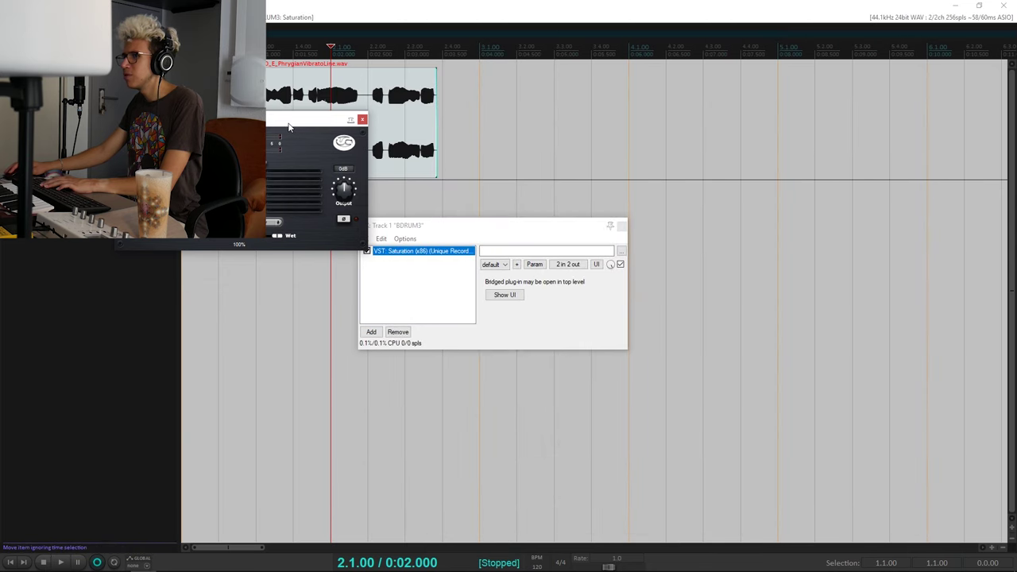
pyautogui.moveTo(288, 128); pyautogui.dragTo(739, 260)
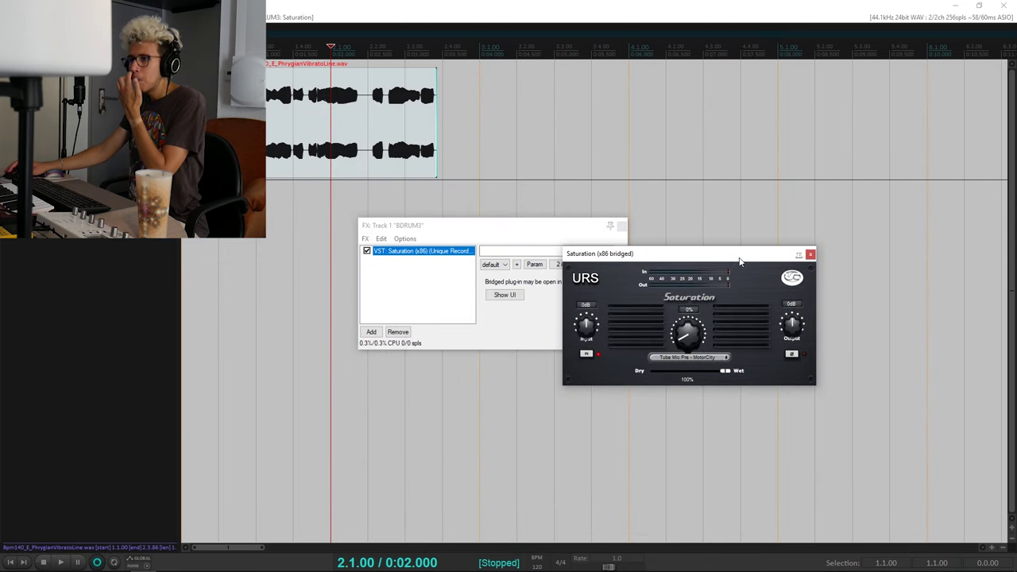
pyautogui.moveTo(739, 261); pyautogui.dragTo(708, 270)
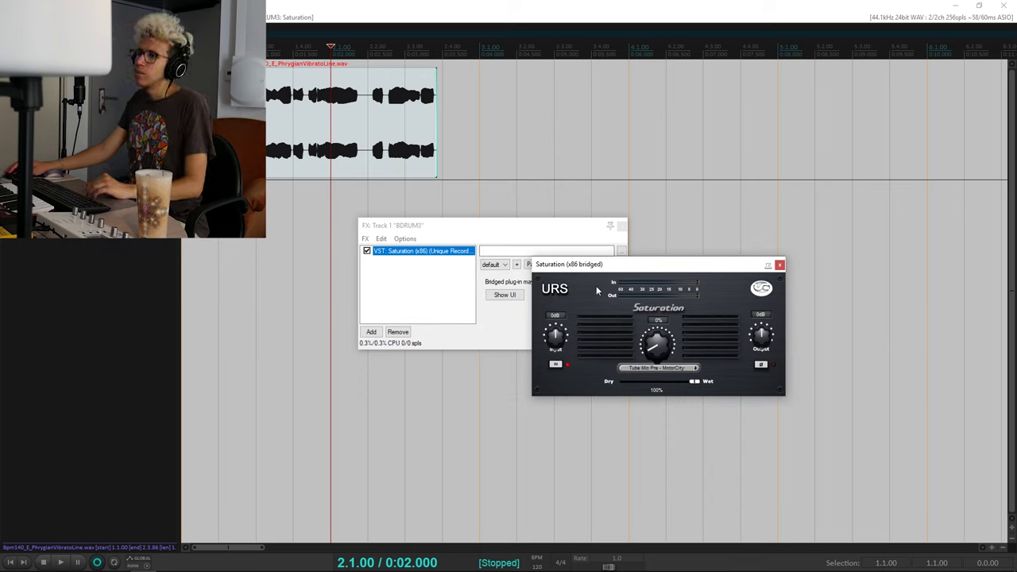
# Step: Lower the URS Saturation output to -10.4 dB and its input to -1.2 dB
pyautogui.click(345, 138)
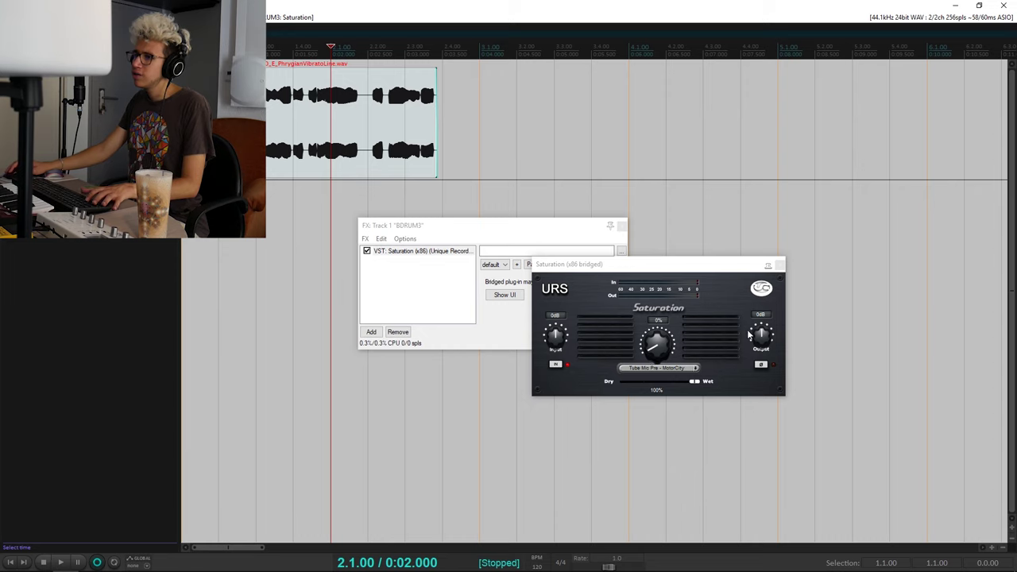
pyautogui.moveTo(561, 342); pyautogui.dragTo(616, 131)
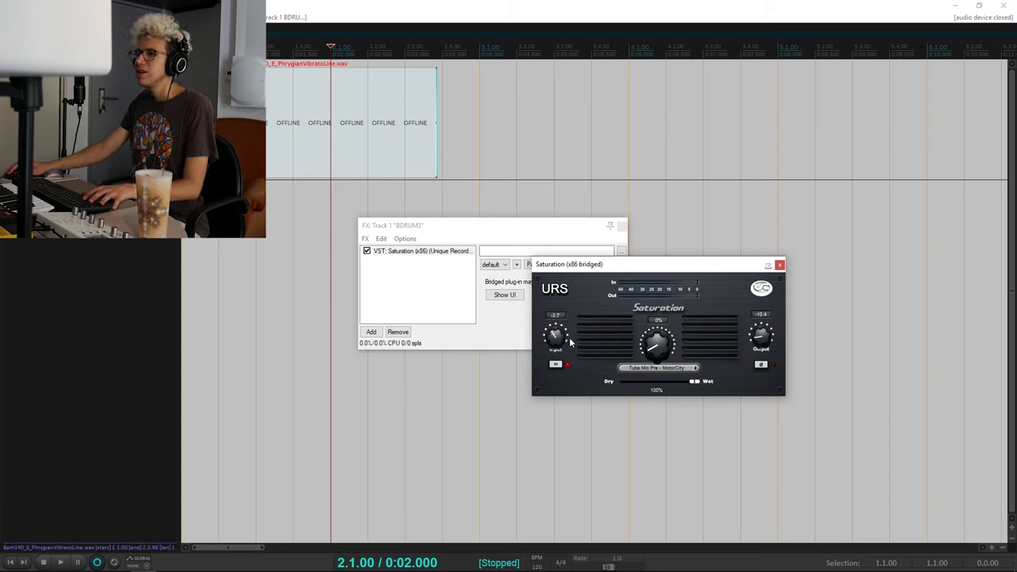
pyautogui.moveTo(581, 337); pyautogui.dragTo(591, 324)
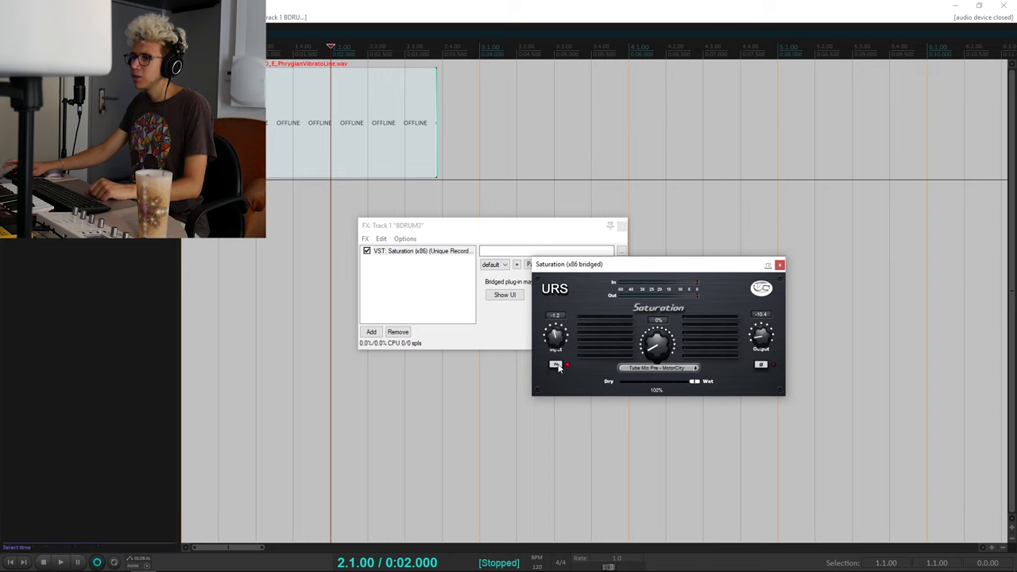
# Step: Set the saturation amount to 100% and review the available saturation types, keeping Tube Mic Pre - MotorCity
pyautogui.moveTo(665, 345); pyautogui.dragTo(704, 90)
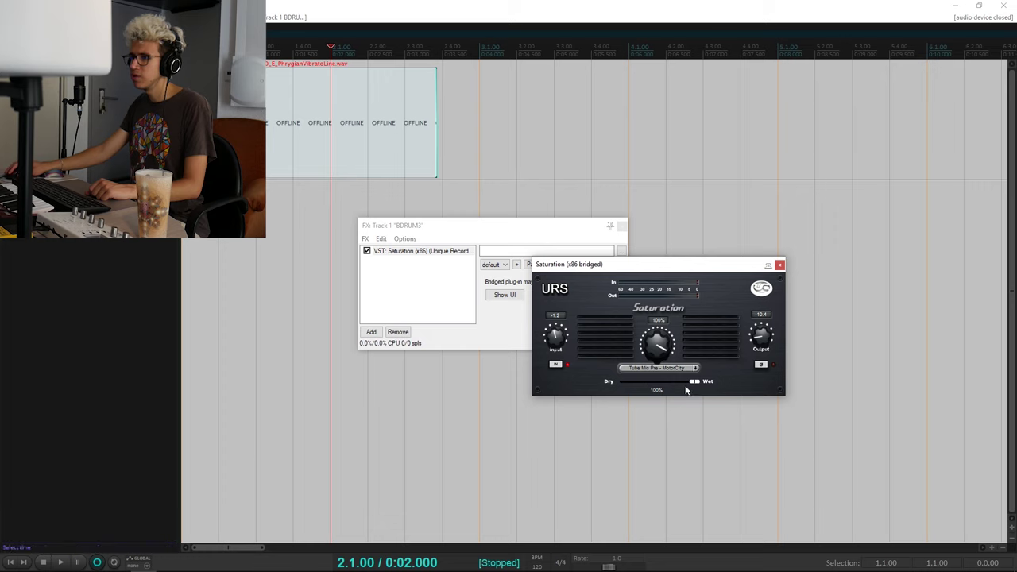
pyautogui.moveTo(657, 389); pyautogui.dragTo(659, 352)
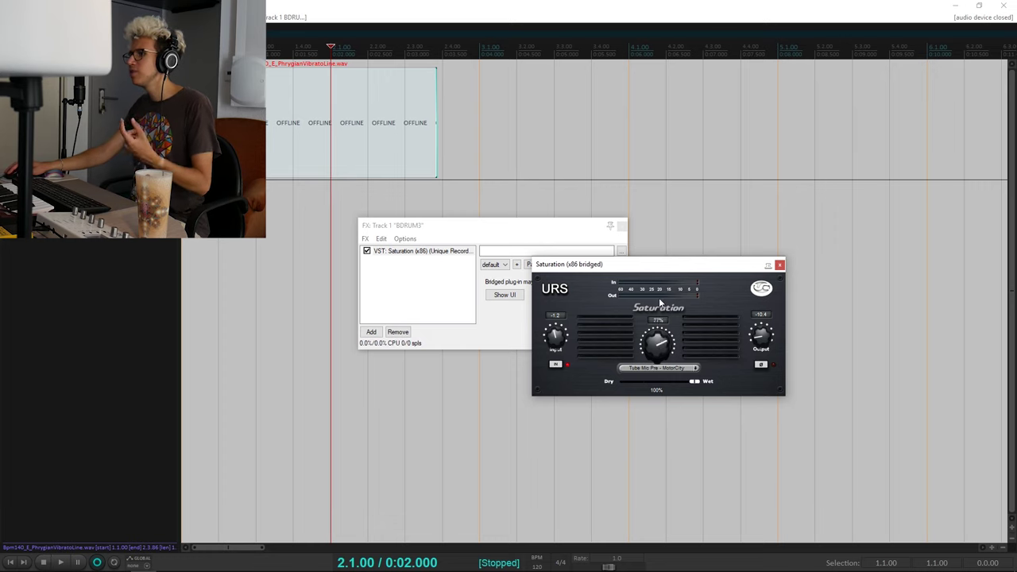
pyautogui.moveTo(659, 303); pyautogui.dragTo(660, 277)
pyautogui.click(680, 367)
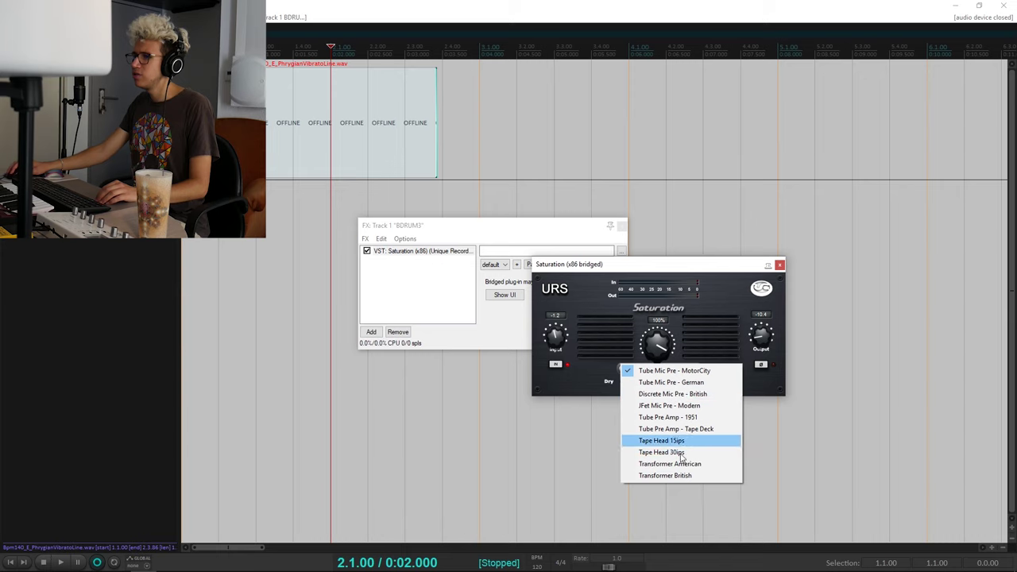
pyautogui.click(655, 351)
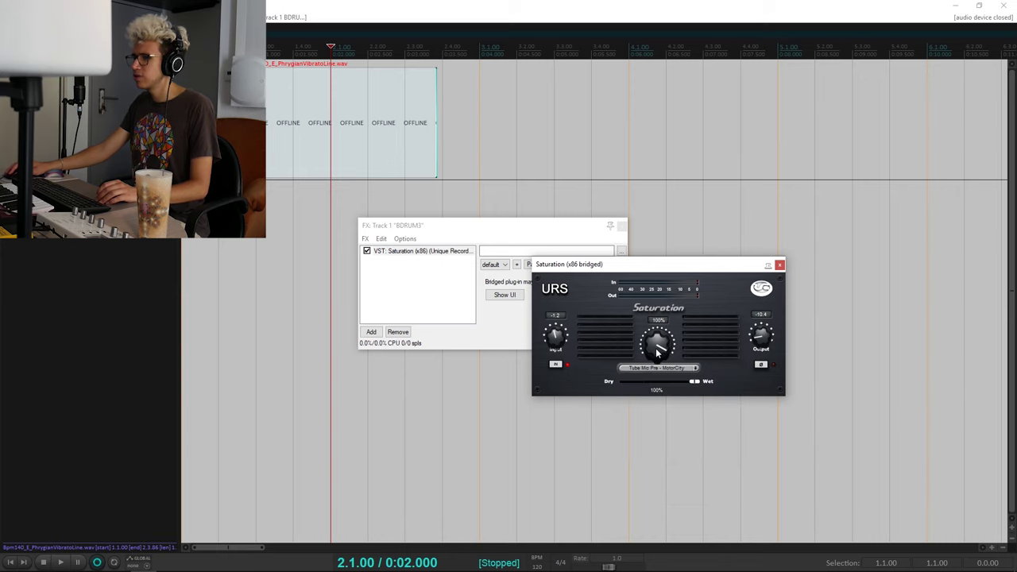
# Step: Lower the input to -7.4 dB, bypass URS Saturation and play the dry line from the project start
pyautogui.moveTo(555, 342); pyautogui.dragTo(556, 333)
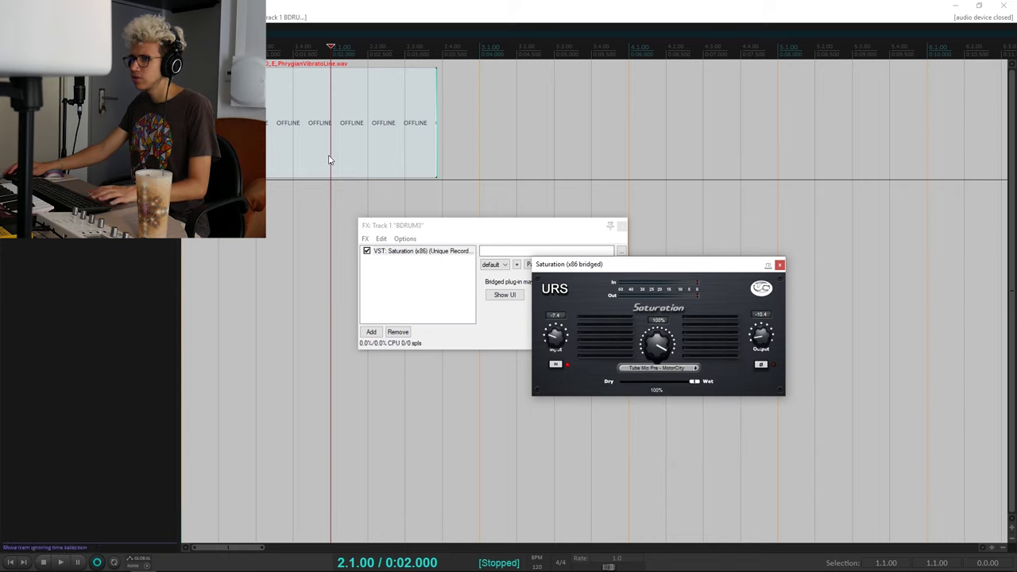
pyautogui.click(319, 147)
pyautogui.press('w')
pyautogui.scroll(1, 319, 147)
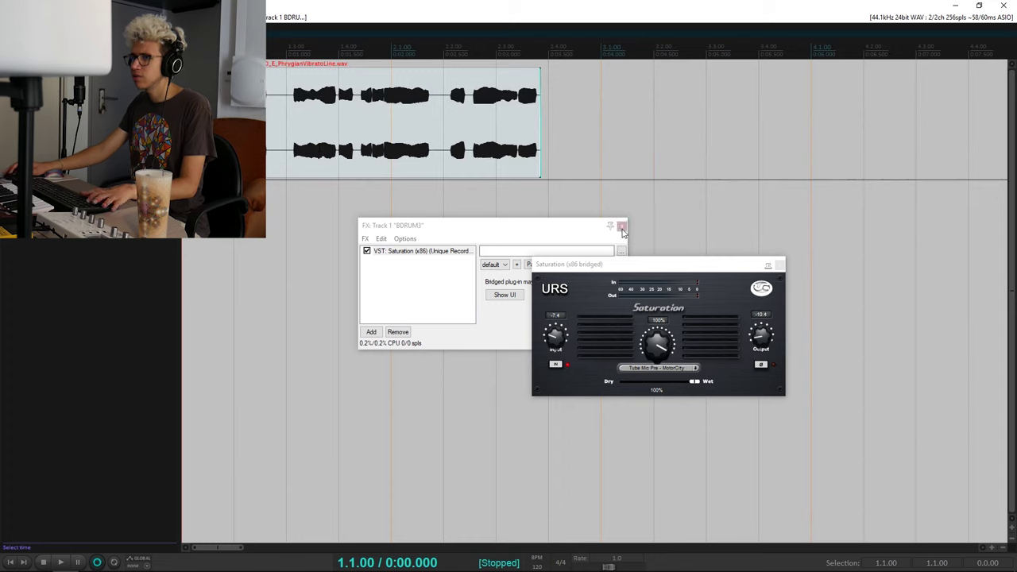
pyautogui.click(367, 251)
pyautogui.press('space')
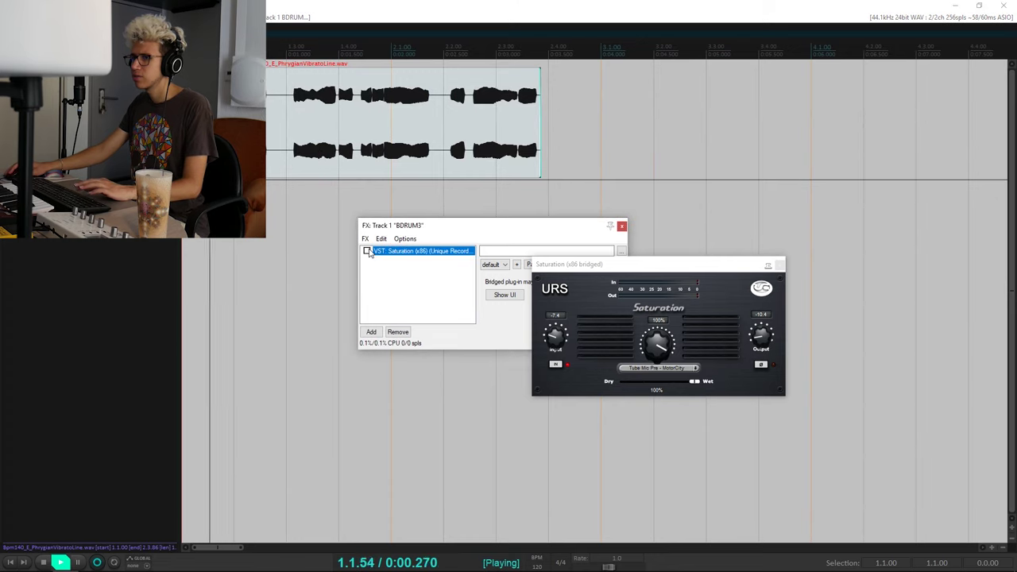
# Step: Re-enable URS Saturation and replay the start of the line to hear it against the dry sound
pyautogui.press('space')
pyautogui.click(367, 251)
pyautogui.press('space')
pyautogui.press('space')
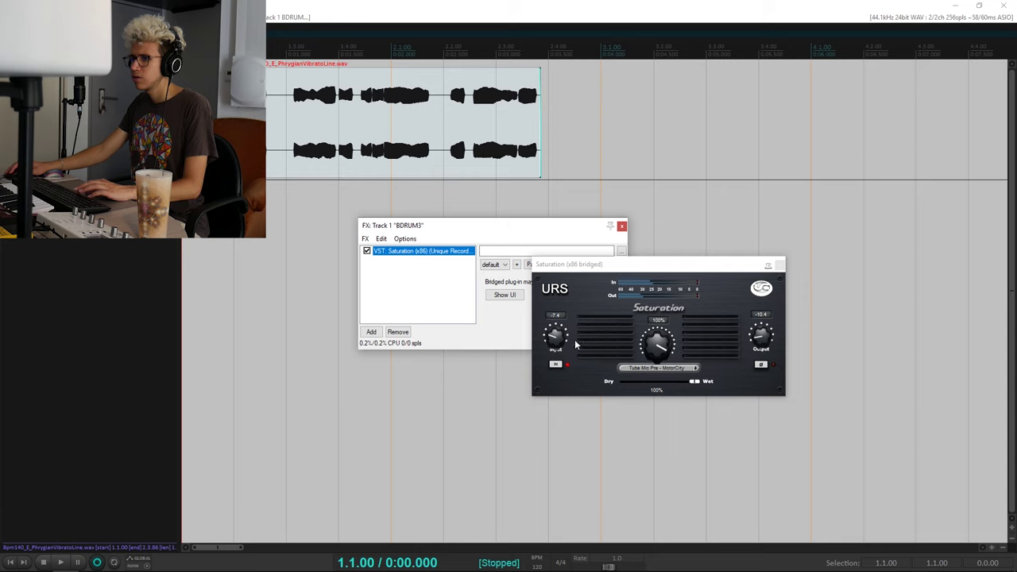
# Step: Raise the URS Saturation input to +12.0 dB while playing the line from the project start
pyautogui.moveTo(560, 339); pyautogui.dragTo(579, 269)
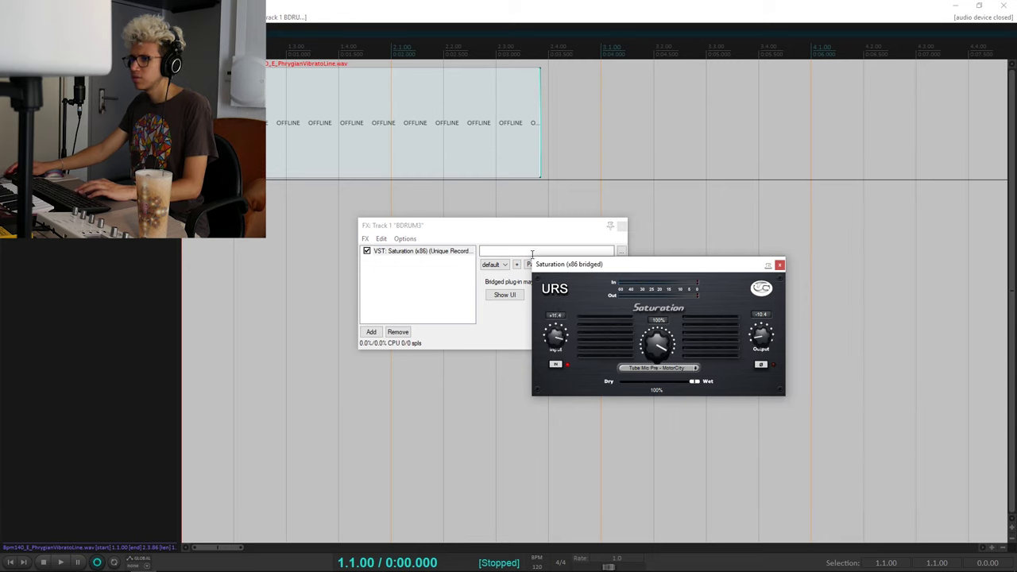
pyautogui.click(368, 108)
pyautogui.press('w')
pyautogui.press('space')
pyautogui.moveTo(559, 337); pyautogui.dragTo(585, 278)
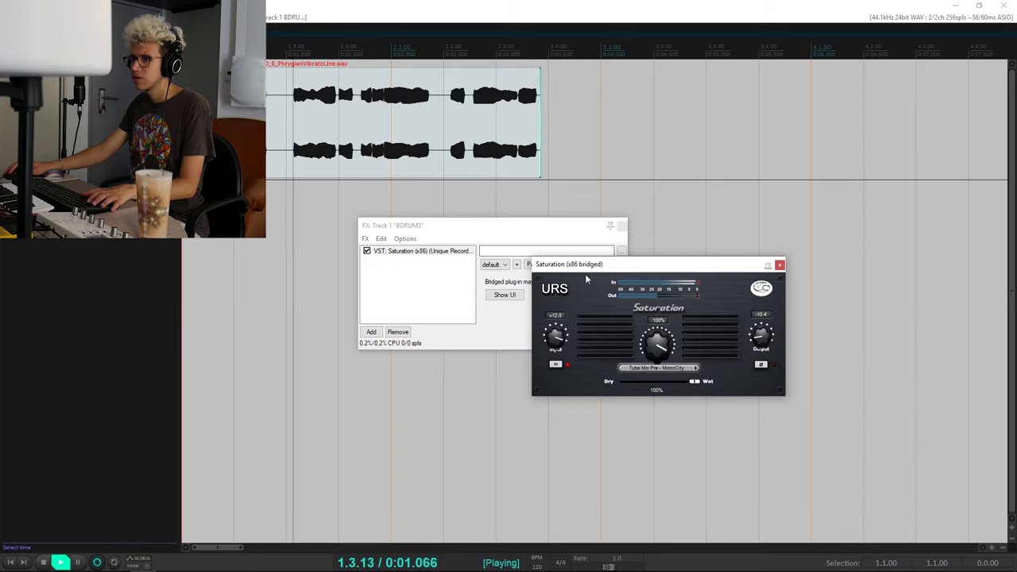
pyautogui.click(366, 150)
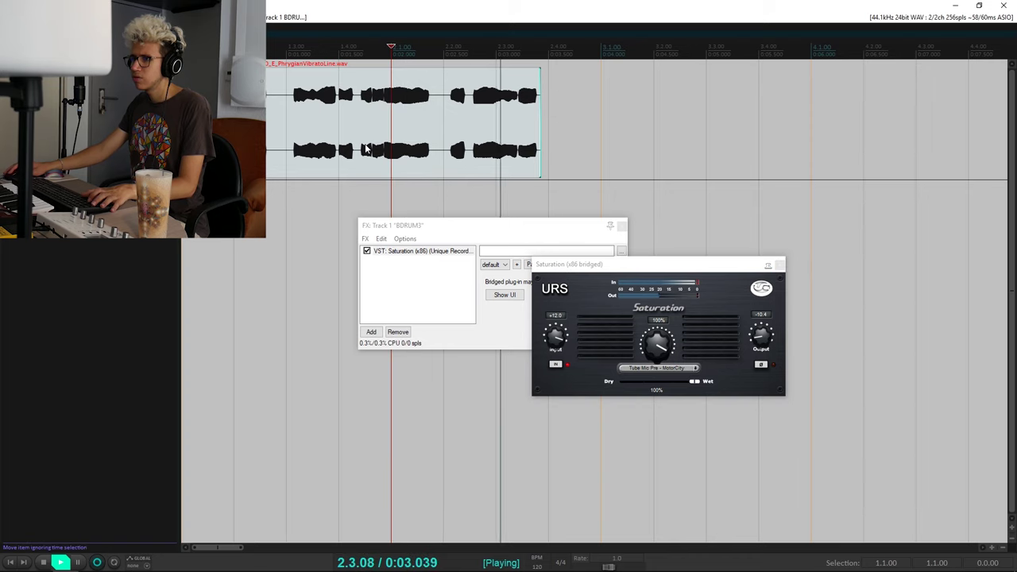
# Step: Compare the heavily driven line with the dry one by toggling the URS Saturation bypass between playbacks, leaving it enabled
pyautogui.press('space')
pyautogui.press('space')
pyautogui.press('space')
pyautogui.click(367, 251)
pyautogui.press('space')
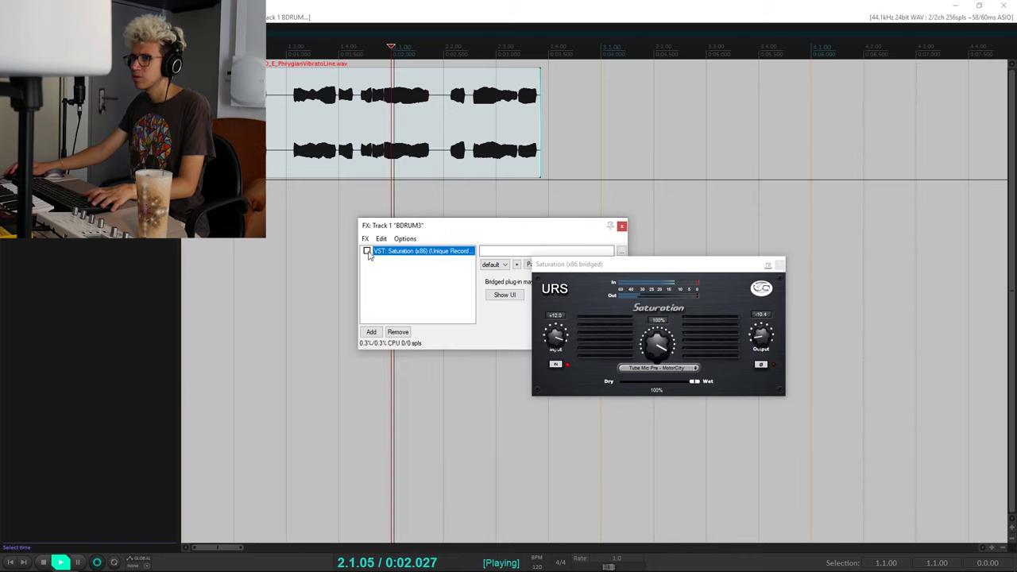
pyautogui.click(367, 251)
pyautogui.press('space')
pyautogui.press('space')
pyautogui.press('space')
# Step: Switch the saturation type to Tube Mic Pre - German and play the line
pyautogui.click(691, 366)
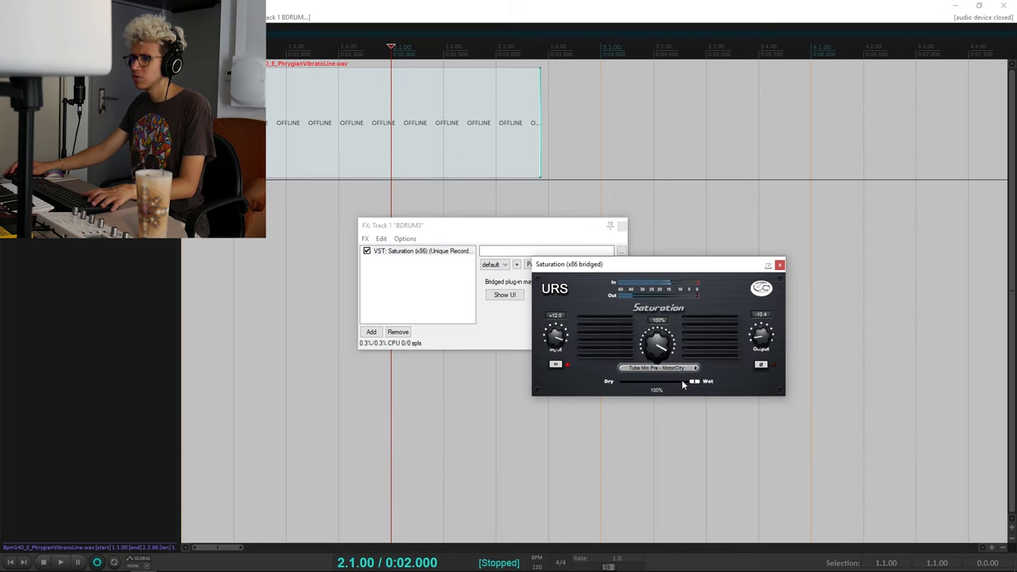
pyautogui.click(659, 368)
pyautogui.click(659, 381)
pyautogui.click(358, 140)
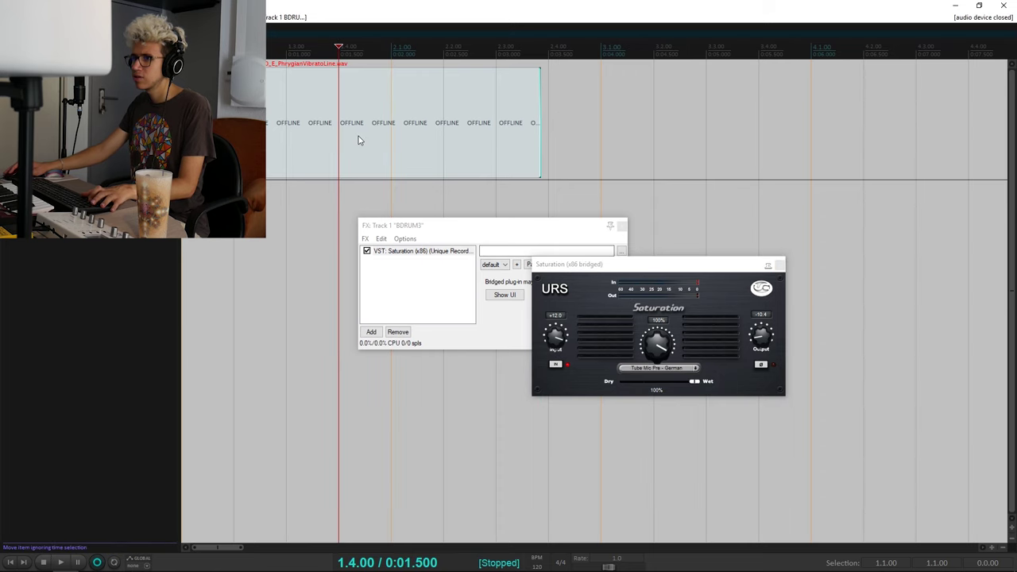
pyautogui.press('space')
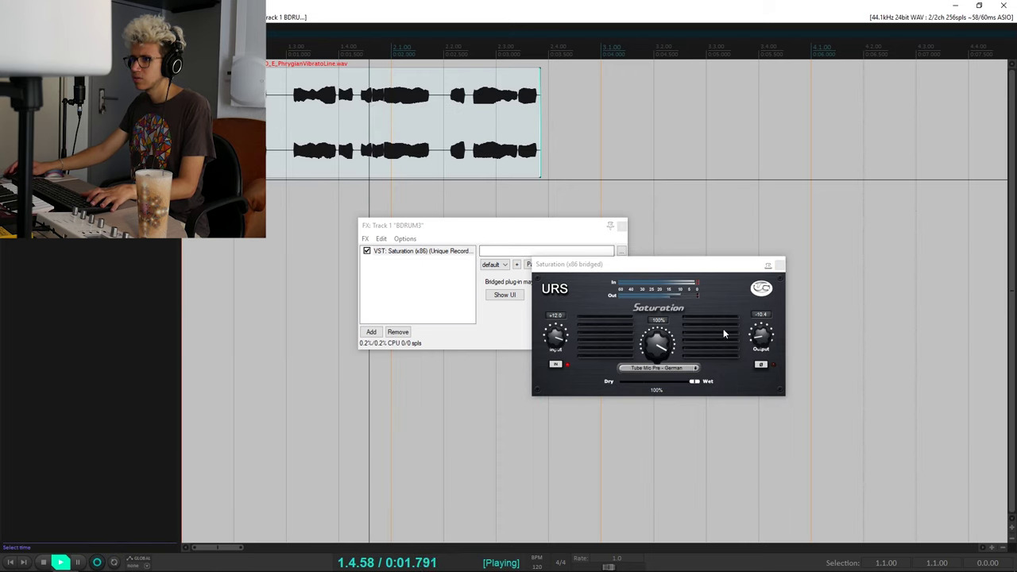
pyautogui.press('space')
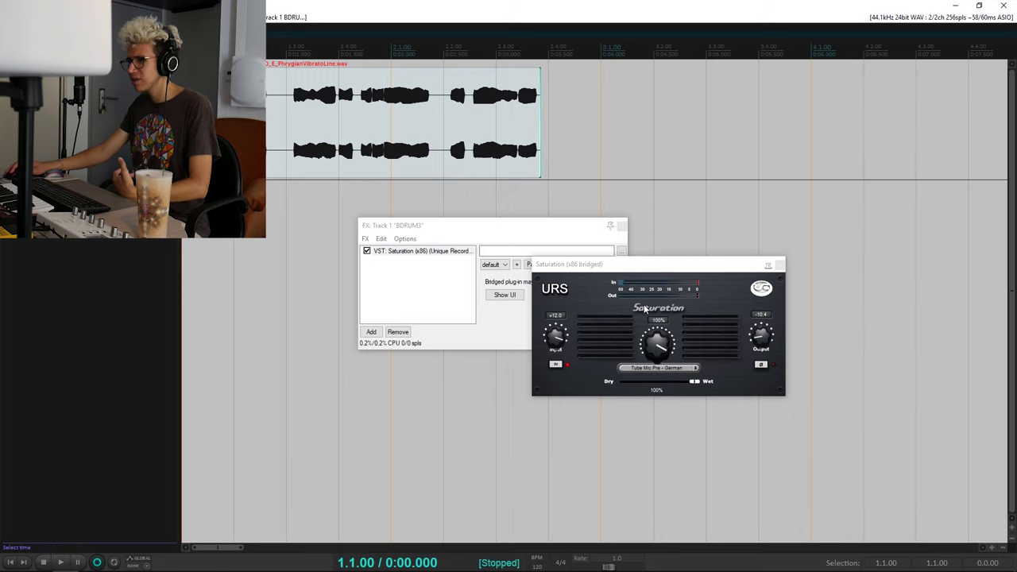
pyautogui.press('space')
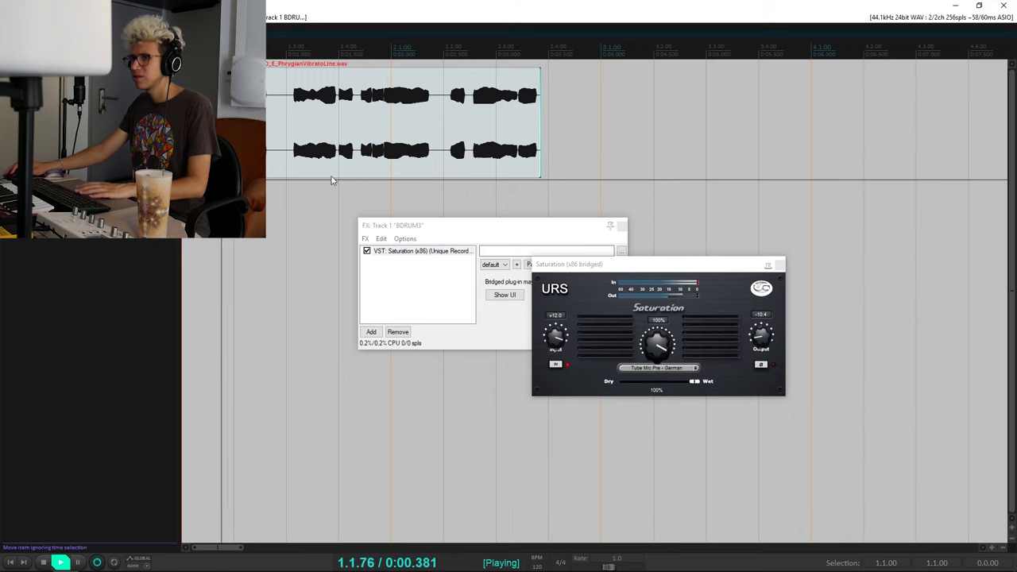
# Step: Compare the dry line with the Tube Mic Pre - German sound through bypassed and enabled playbacks, leaving the plug-in enabled
pyautogui.press('space')
pyautogui.click(367, 251)
pyautogui.press('space')
pyautogui.click(366, 251)
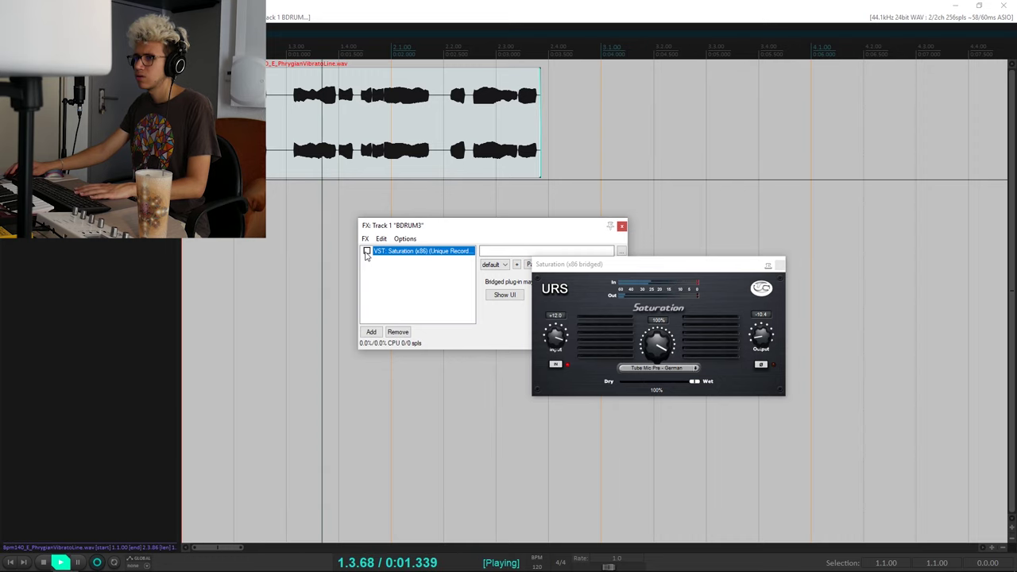
pyautogui.press('space')
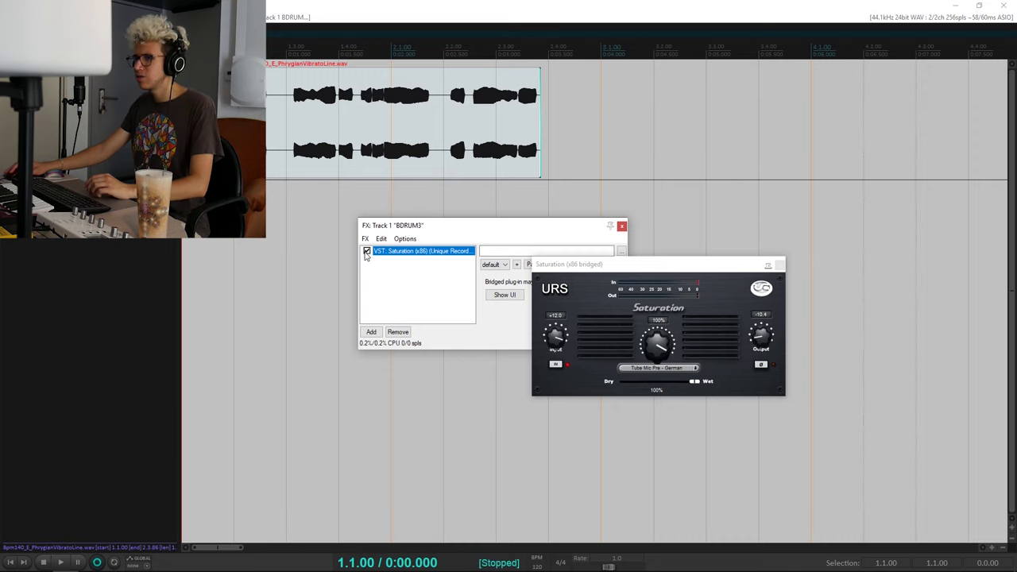
pyautogui.moveTo(582, 258); pyautogui.dragTo(584, 258)
pyautogui.click(399, 138)
pyautogui.press('w')
pyautogui.press('space')
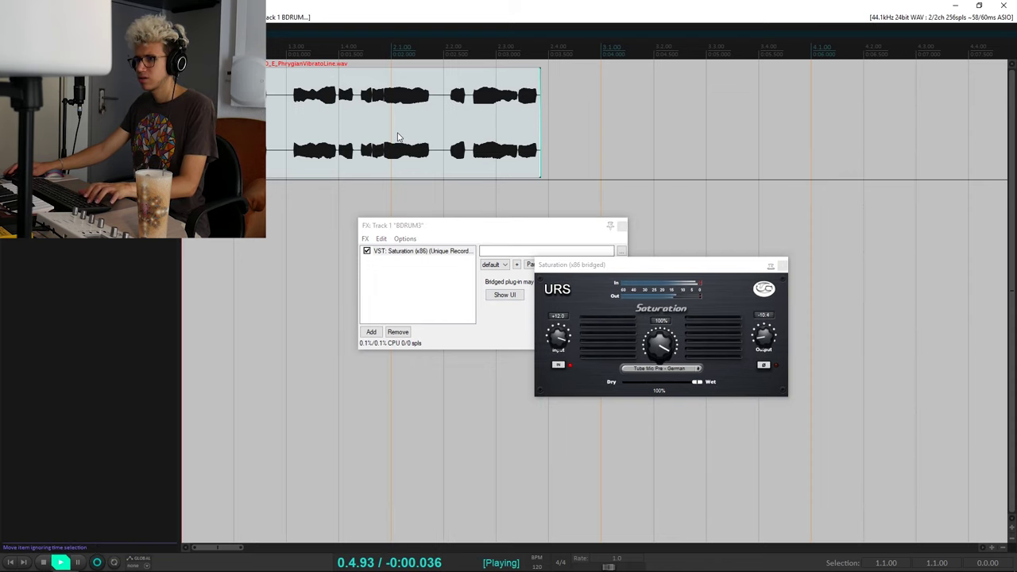
pyautogui.press('space')
pyautogui.press('space')
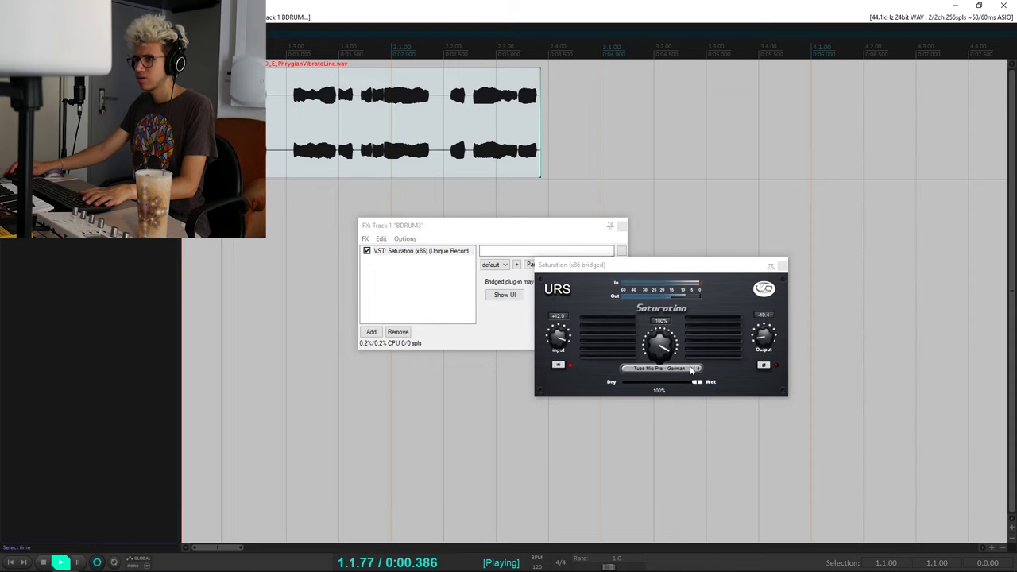
# Step: Switch the saturation type to Discrete Mic Pre - British and play the line from the project start
pyautogui.press('space')
pyautogui.click(660, 368)
pyautogui.click(656, 392)
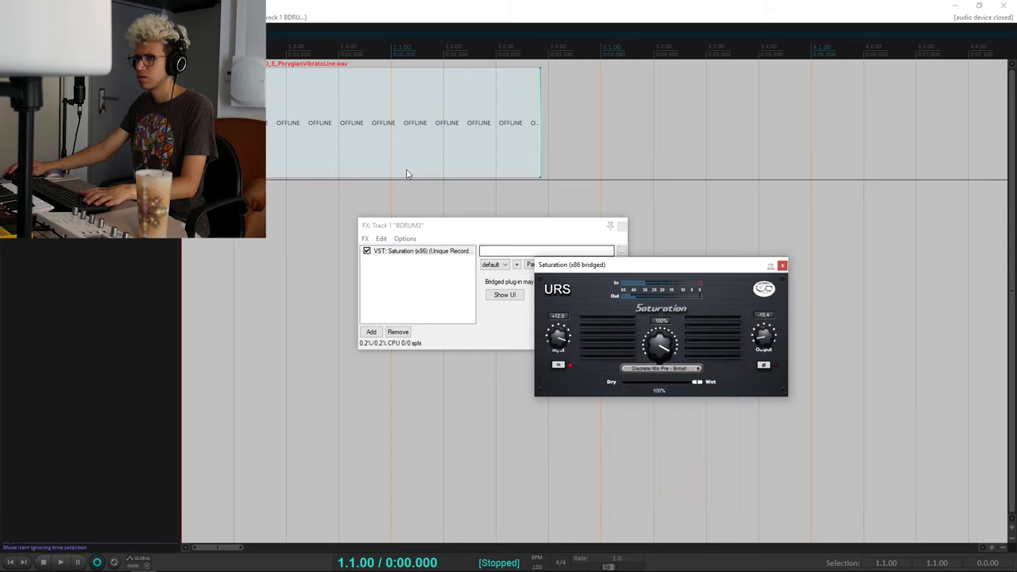
pyautogui.click(376, 143)
pyautogui.press('Home')
pyautogui.press('space')
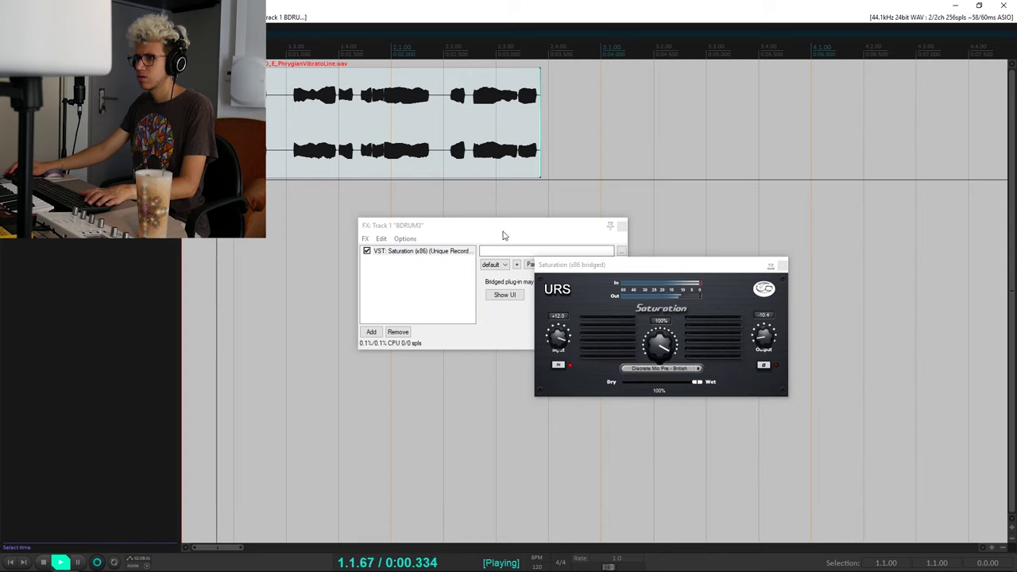
# Step: Switch the saturation type to JFet Mic Pre - Modern and audition it from the project start
pyautogui.press('space')
pyautogui.click(680, 370)
pyautogui.click(667, 407)
pyautogui.click(431, 130)
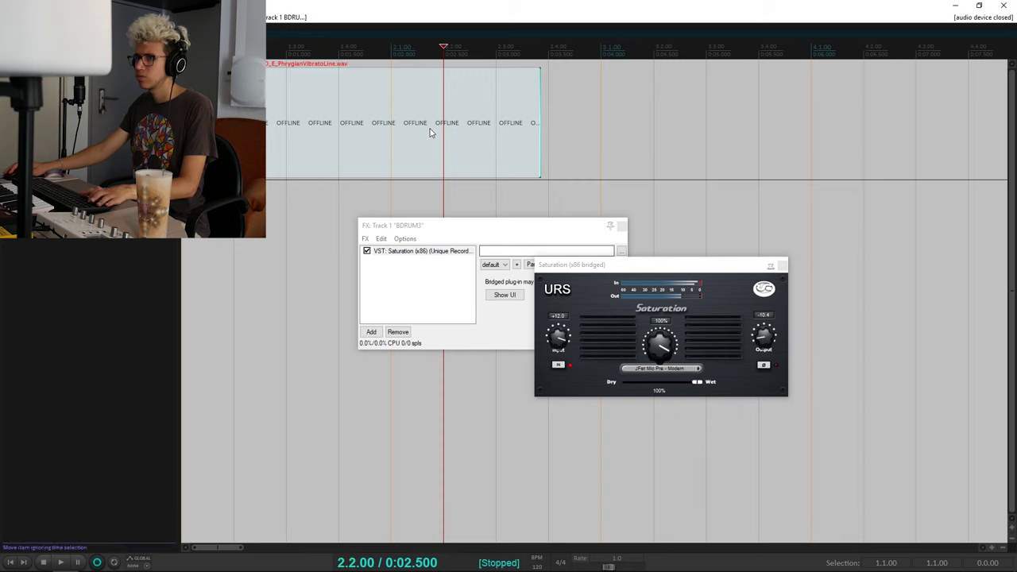
pyautogui.press('Home')
pyautogui.press('space')
pyautogui.press('space')
# Step: Change the saturation type to Tube Pre Amp - Tape Deck and audition the line
pyautogui.click(667, 368)
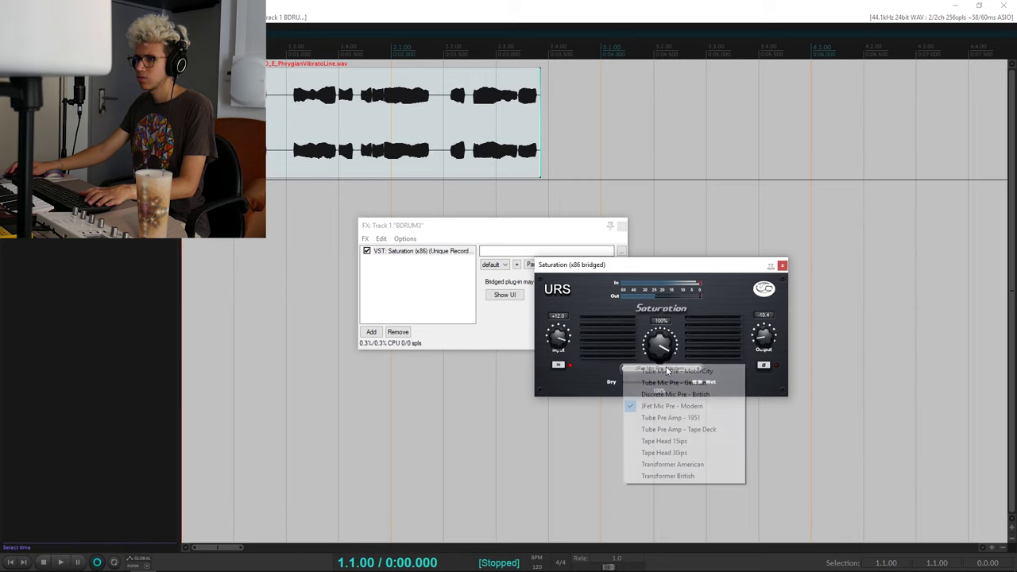
pyautogui.click(658, 422)
pyautogui.press('space')
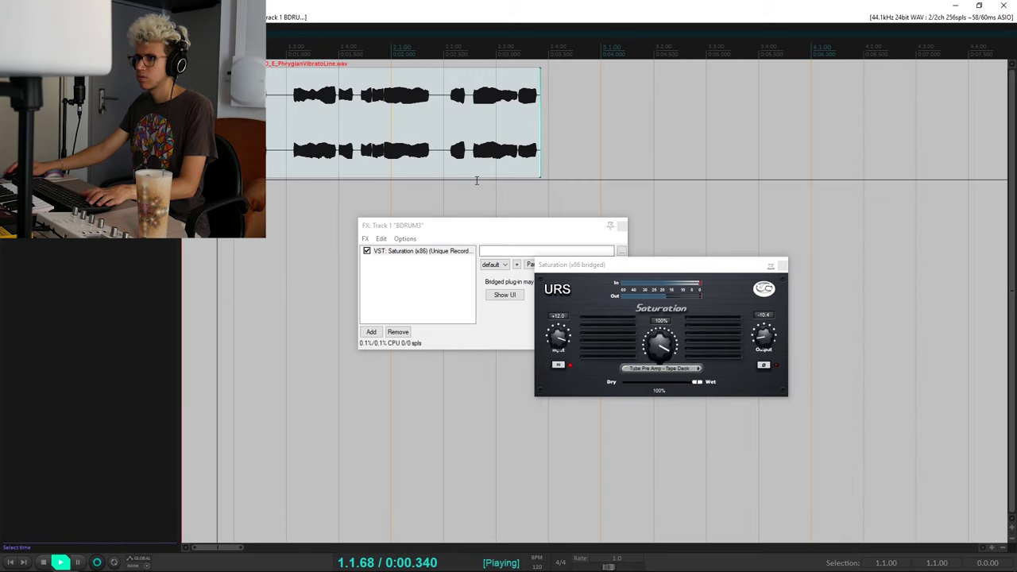
pyautogui.press('space')
# Step: Audition the line with the Tape Head 15ips saturation type, followed by Tape Head 30ips
pyautogui.click(681, 369)
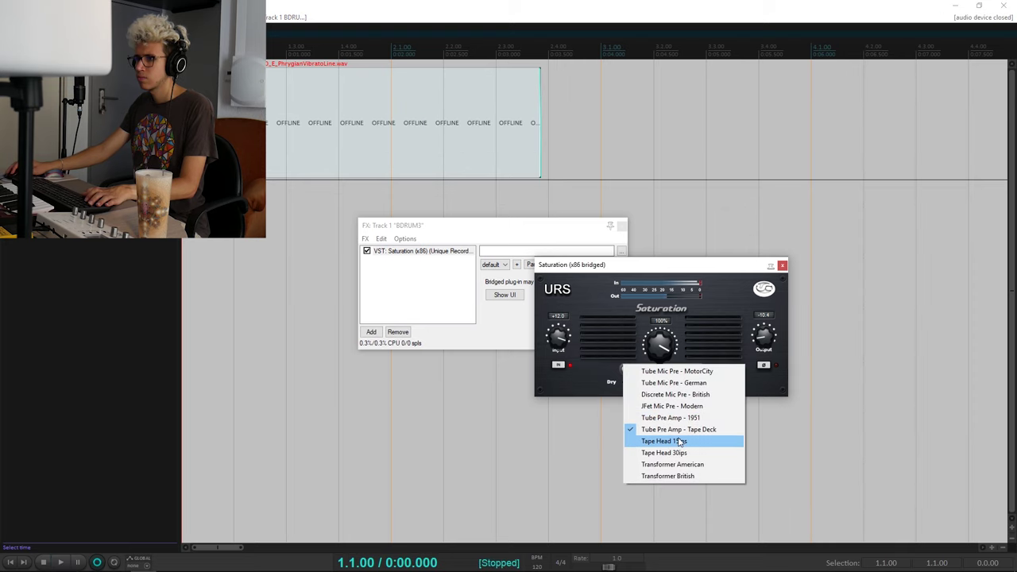
pyautogui.click(663, 441)
pyautogui.press('space')
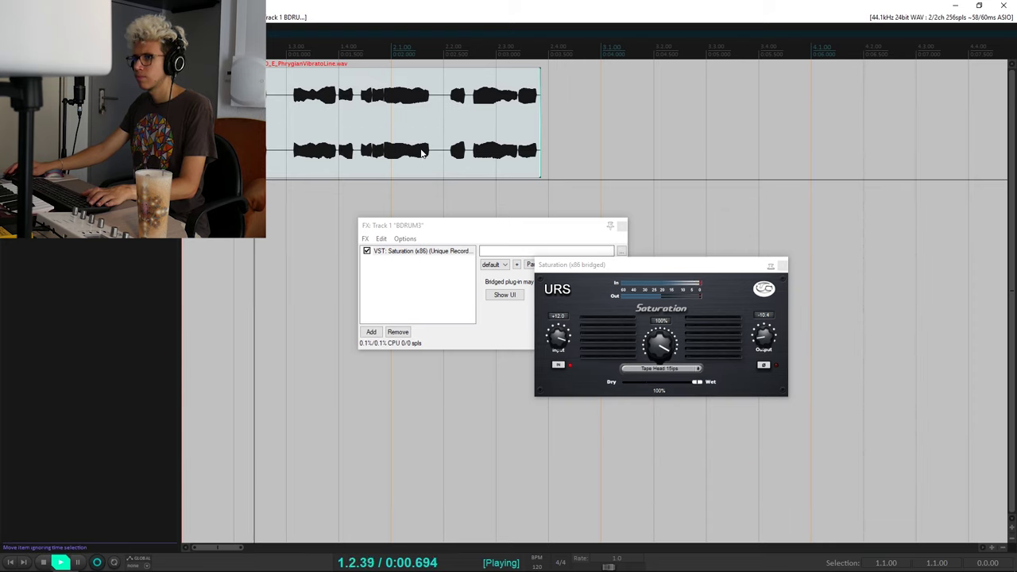
pyautogui.press('space')
pyautogui.click(696, 370)
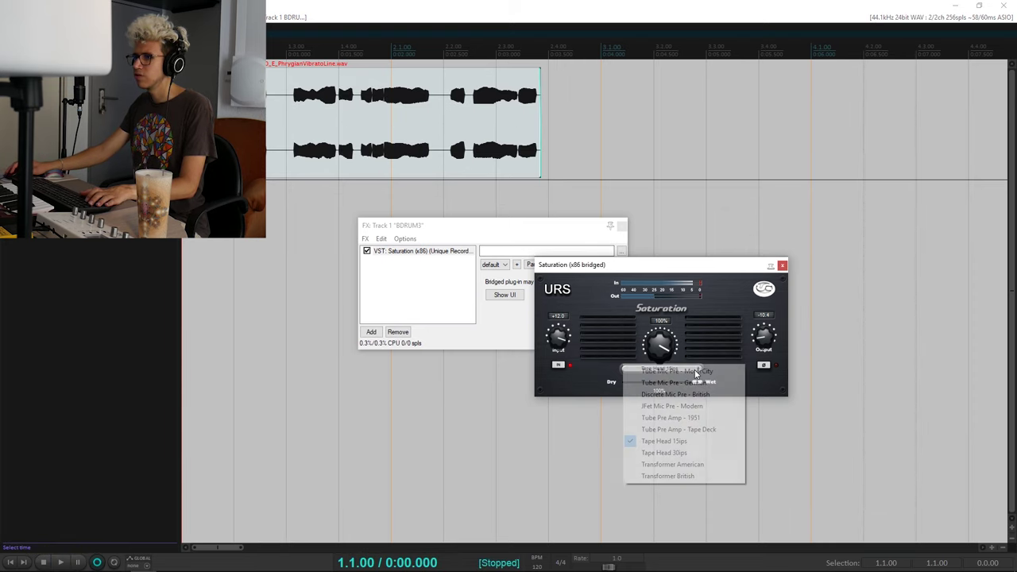
pyautogui.click(663, 449)
pyautogui.press('space')
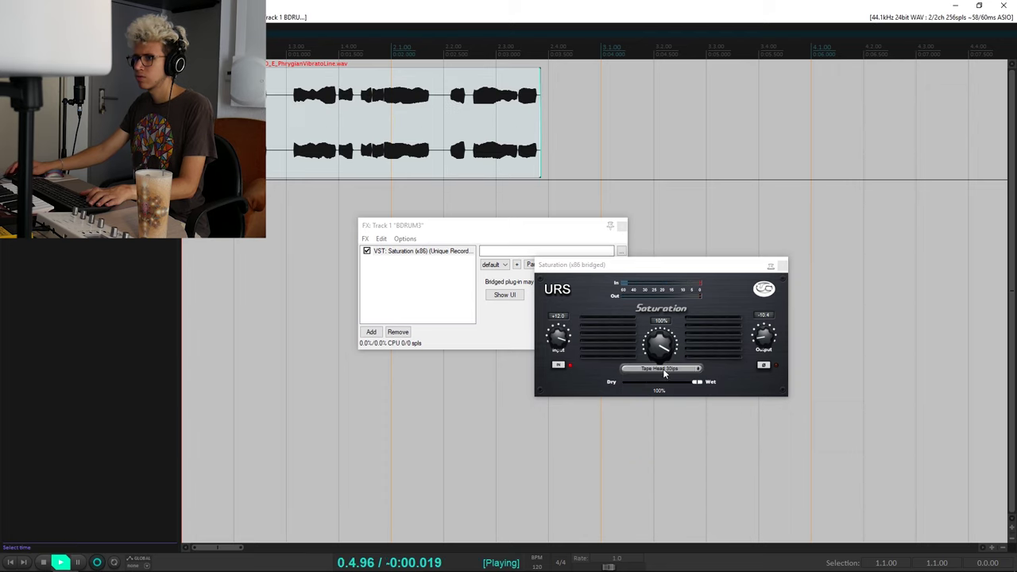
pyautogui.press('space')
# Step: Set the saturation type to Transformer American and play the line
pyautogui.click(696, 369)
pyautogui.click(677, 463)
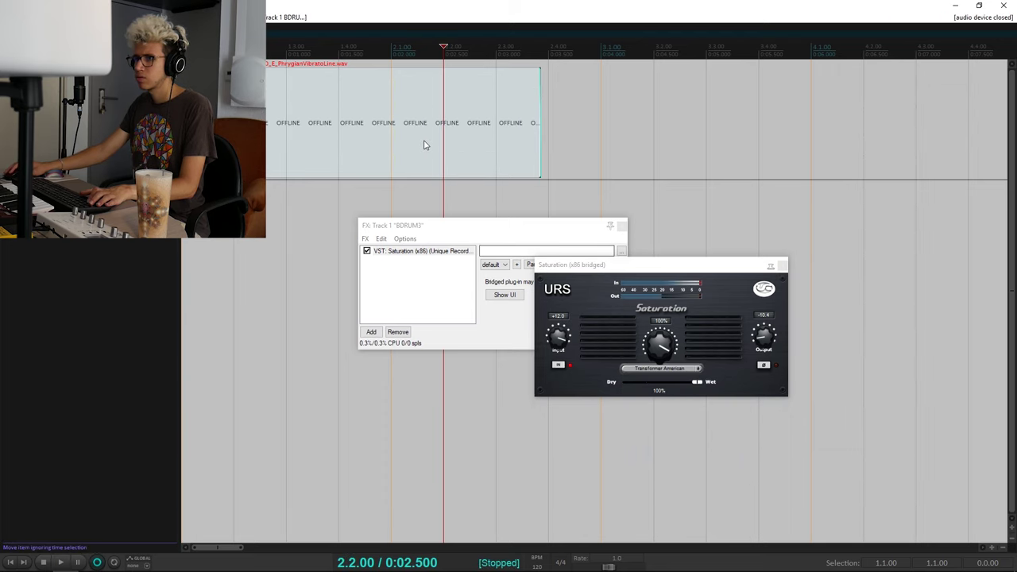
pyautogui.press('space')
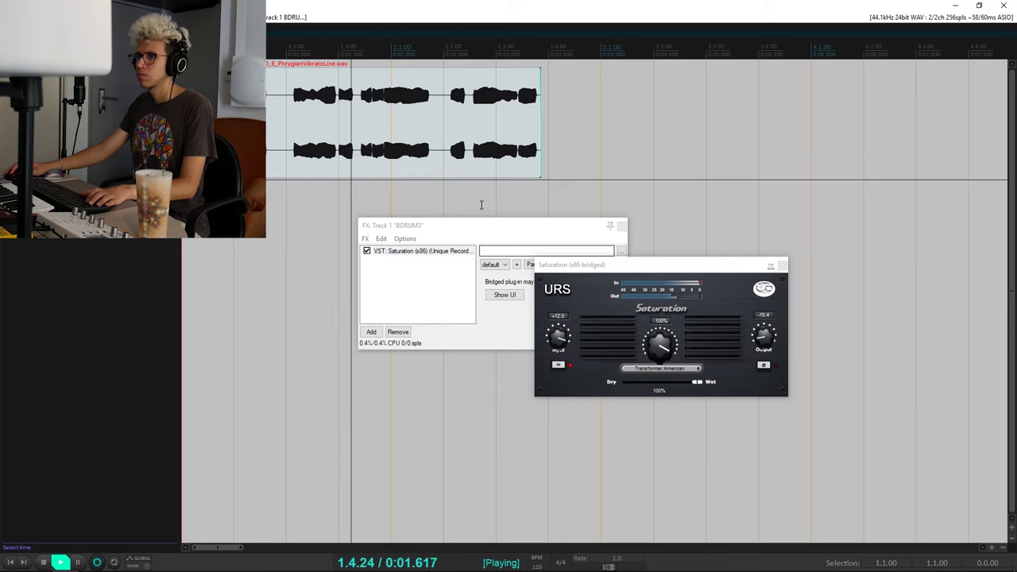
# Step: Compare the Transformer American sound with the dry line using the plug-in bypass, and leave the plug-in enabled
pyautogui.press('space')
pyautogui.click(371, 253)
pyautogui.press('space')
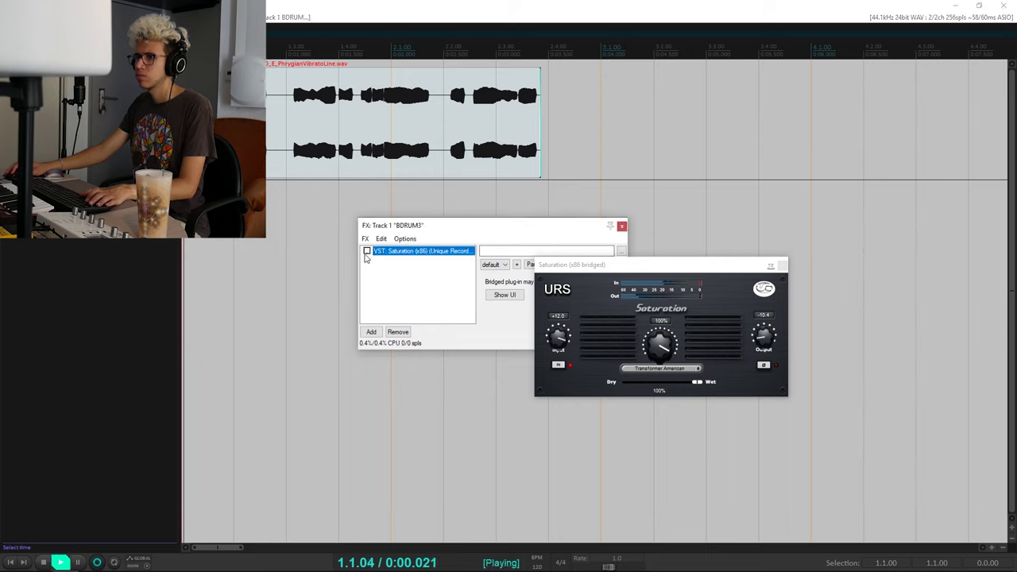
pyautogui.press('space')
pyautogui.press('space')
pyautogui.press('space')
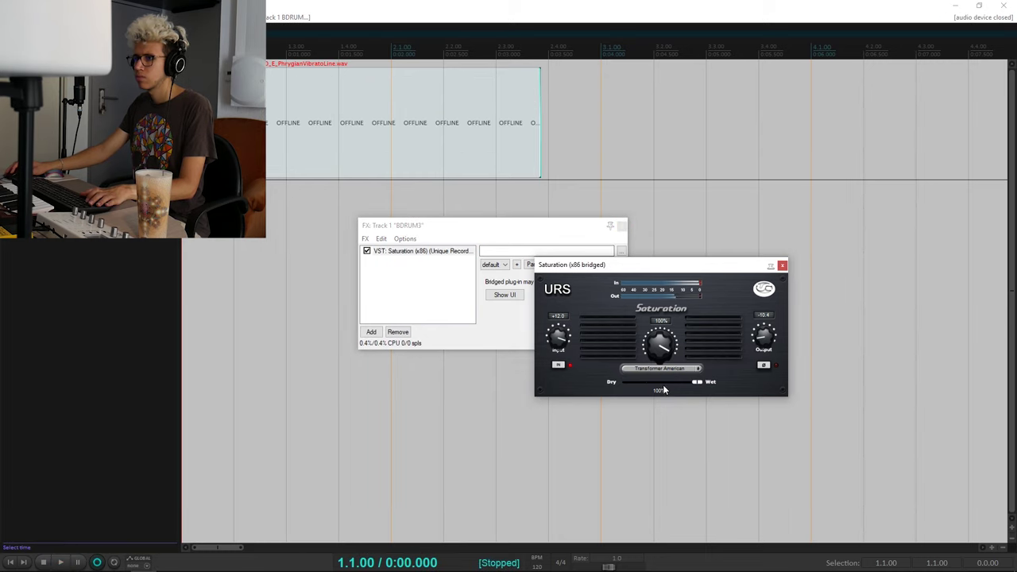
# Step: Set the saturation type to Transformer British and play the line from the project start
pyautogui.click(683, 370)
pyautogui.click(661, 477)
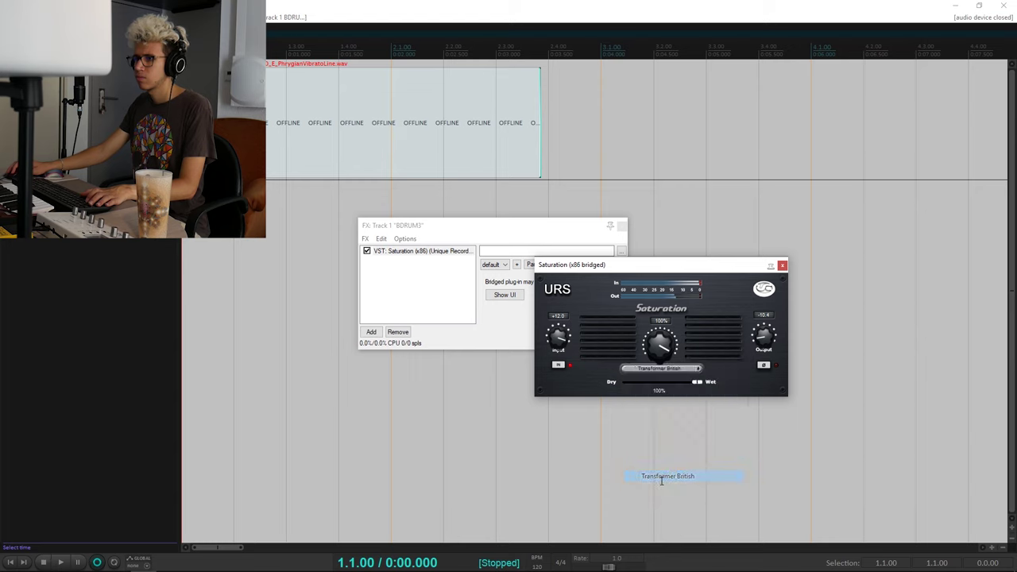
pyautogui.click(388, 161)
pyautogui.press('w')
pyautogui.press('space')
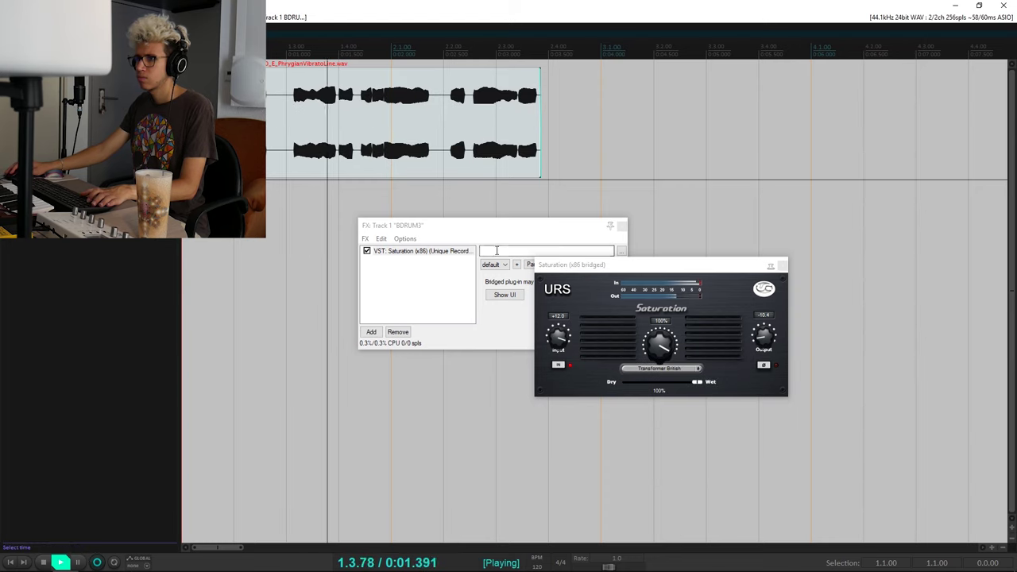
# Step: Compare the Transformer British sound with the dry line using the plug-in bypass, and leave the plug-in enabled
pyautogui.press('space')
pyautogui.click(368, 251)
pyautogui.press('space')
pyautogui.press('space')
pyautogui.click(367, 251)
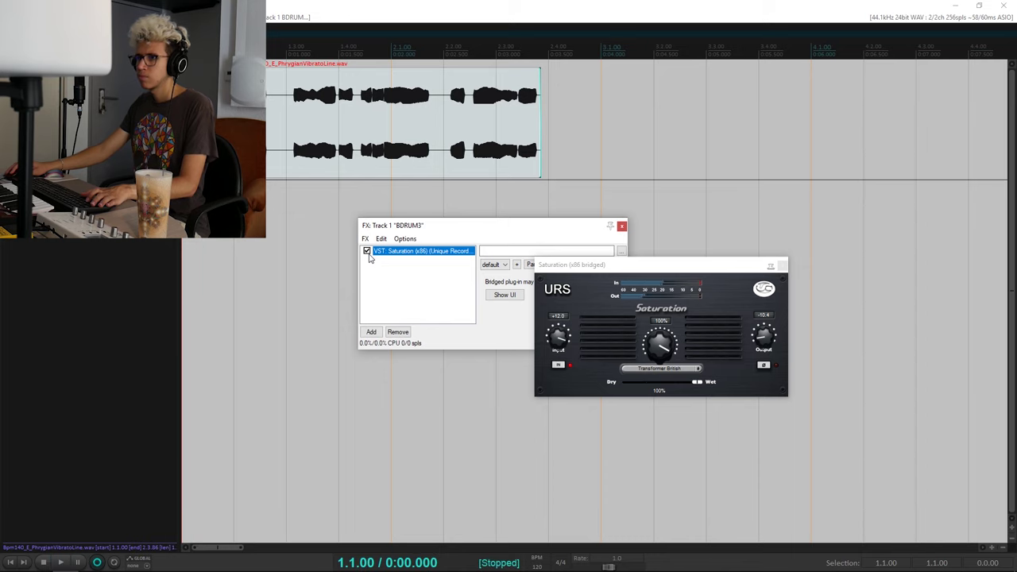
pyautogui.press('space')
pyautogui.press('space')
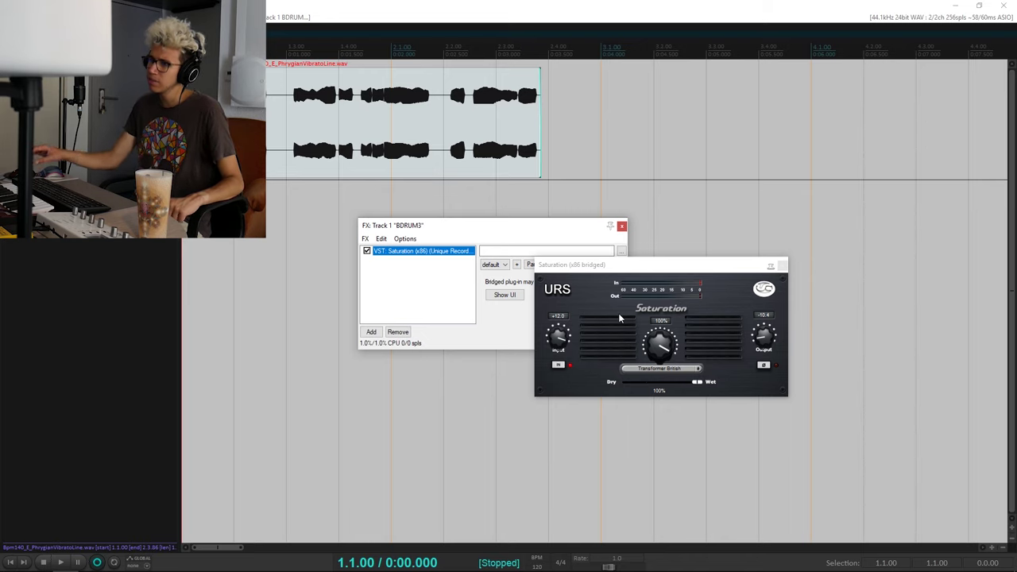
# Step: Open the Media Explorer and go up from the Synth Loops folder to the sample pack's main folder
pyautogui.click(493, 128)
pyautogui.scroll(-4, 508, 129)
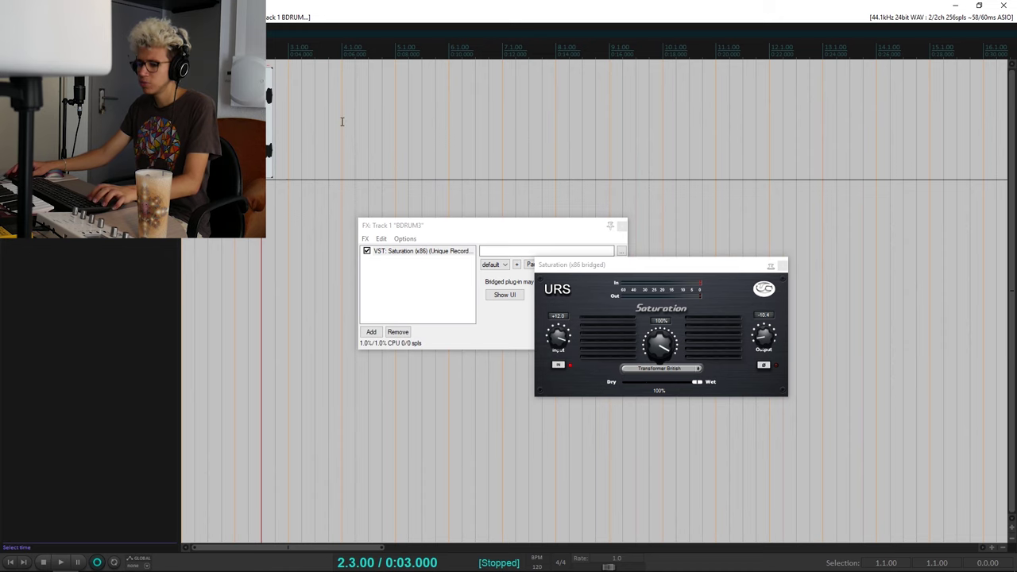
pyautogui.hotkey('ctrl', 'alt', 'x')
pyautogui.moveTo(427, 132); pyautogui.dragTo(234, 87)
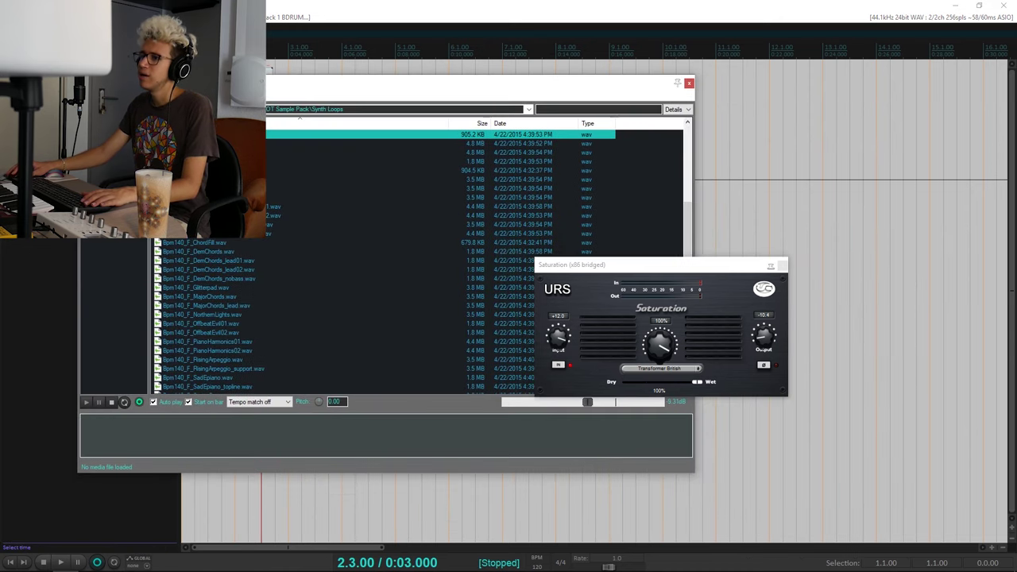
pyautogui.click(230, 67)
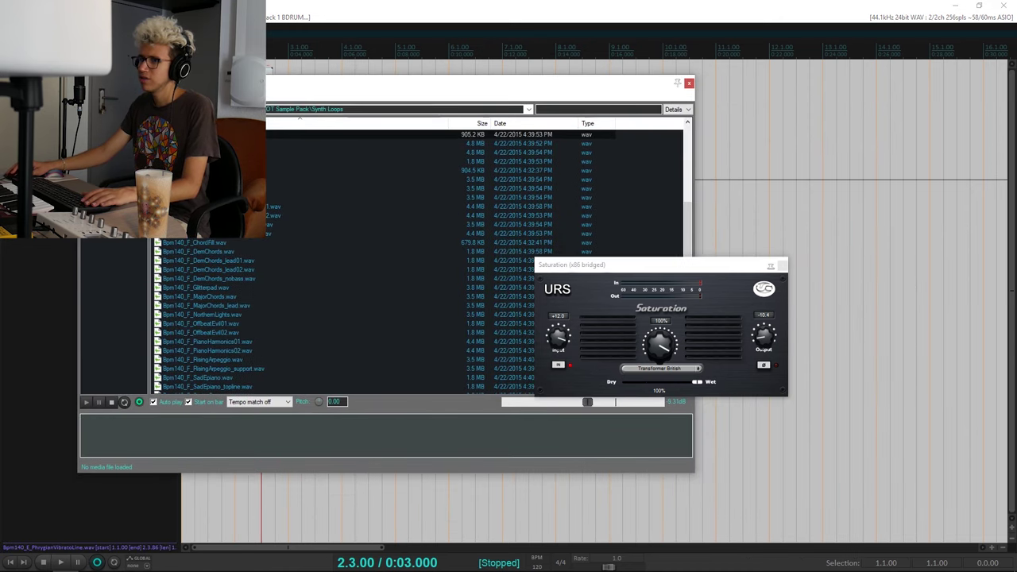
pyautogui.press('BackSpace')
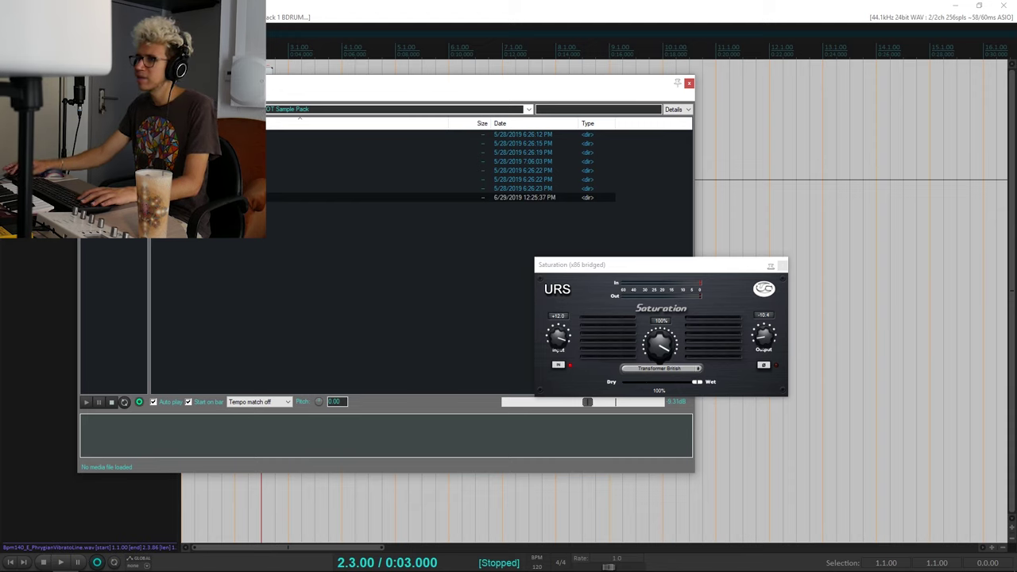
# Step: Browse the Music sound bank and its parent folder for other sample material
pyautogui.click(357, 151)
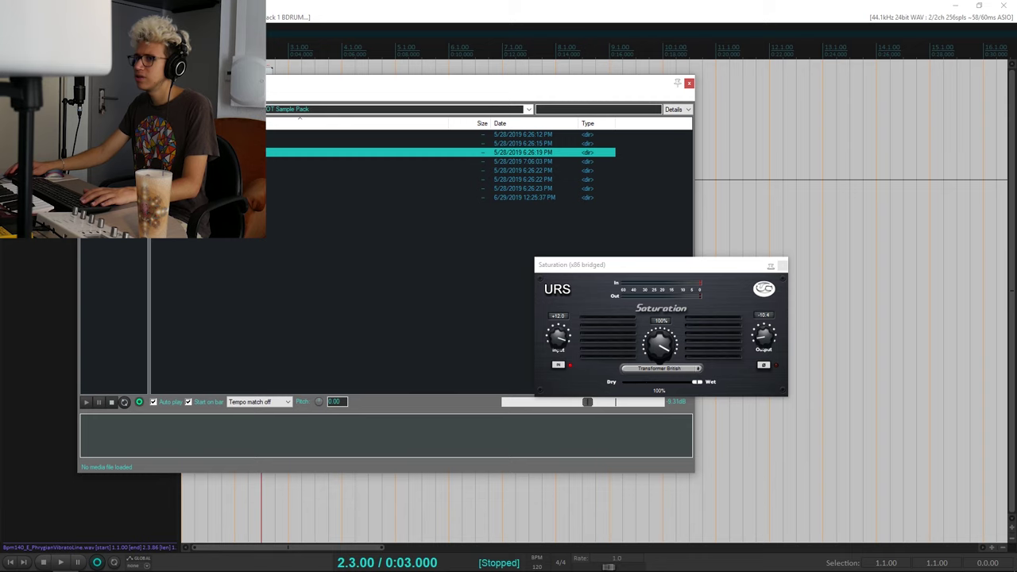
pyautogui.moveTo(159, 83); pyautogui.dragTo(209, 112)
pyautogui.click(183, 140)
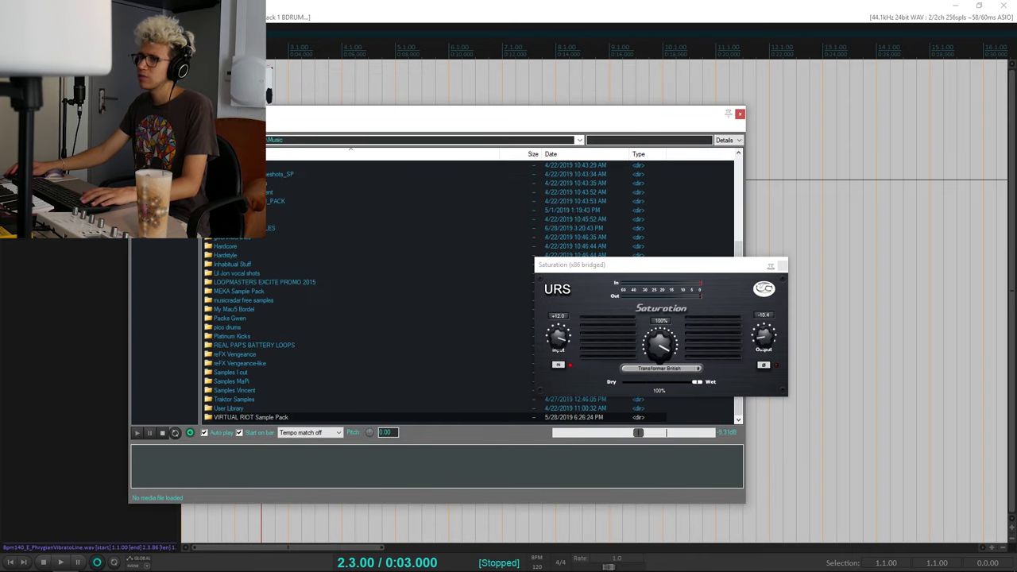
pyautogui.click(182, 139)
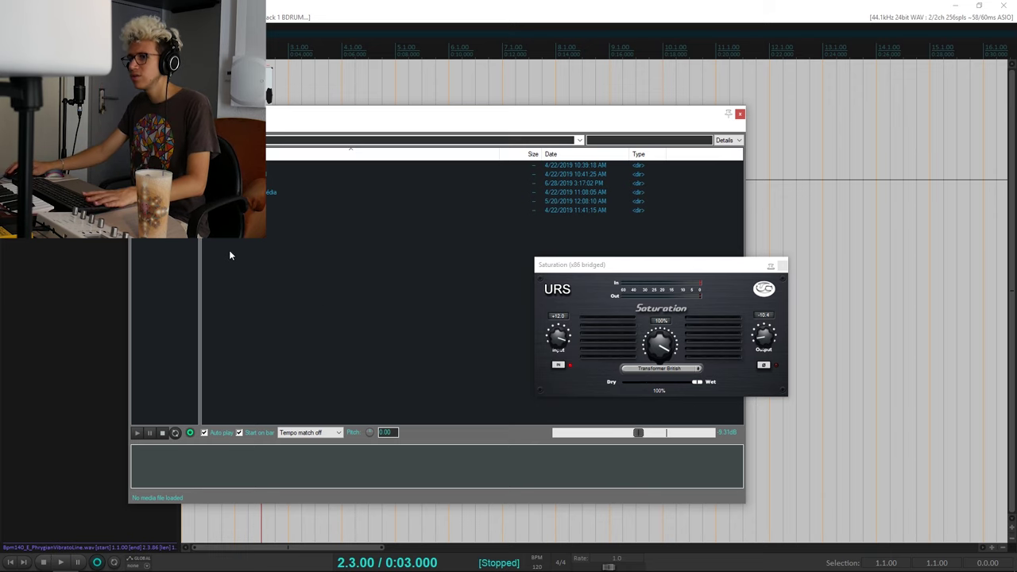
pyautogui.click(254, 183)
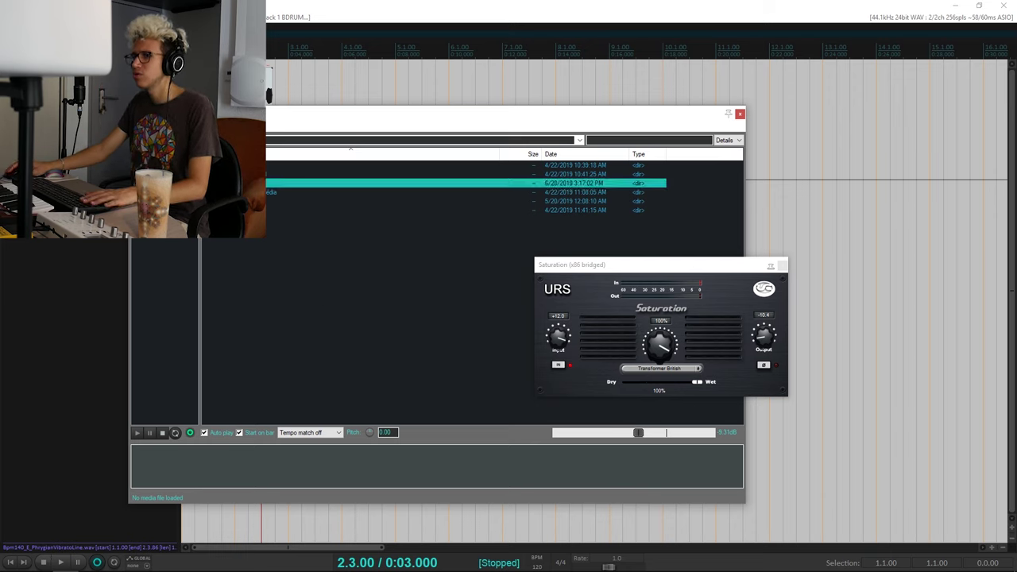
pyautogui.doubleClick(254, 183)
pyautogui.scroll(5, 265, 244)
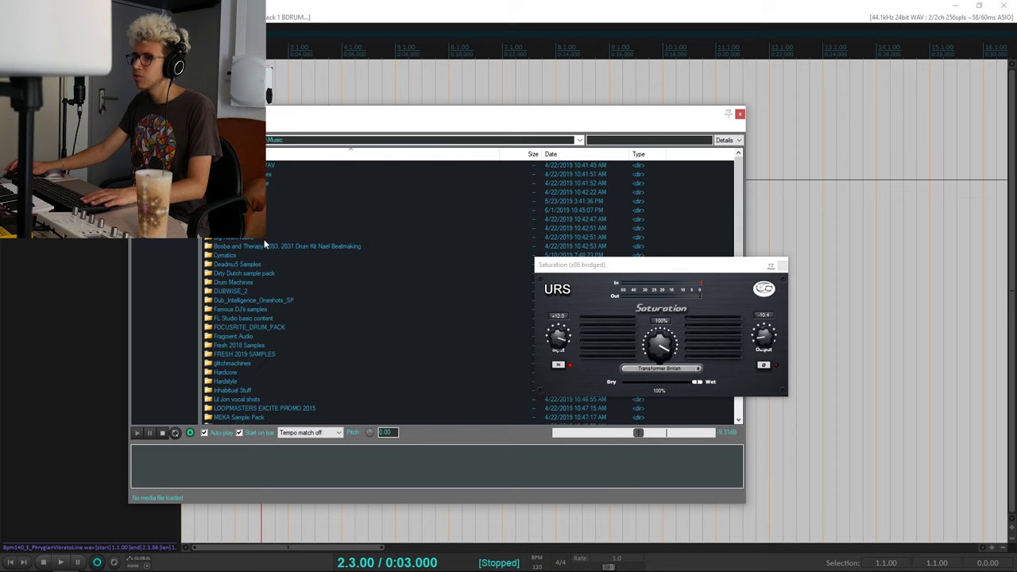
pyautogui.scroll(-5, 267, 241)
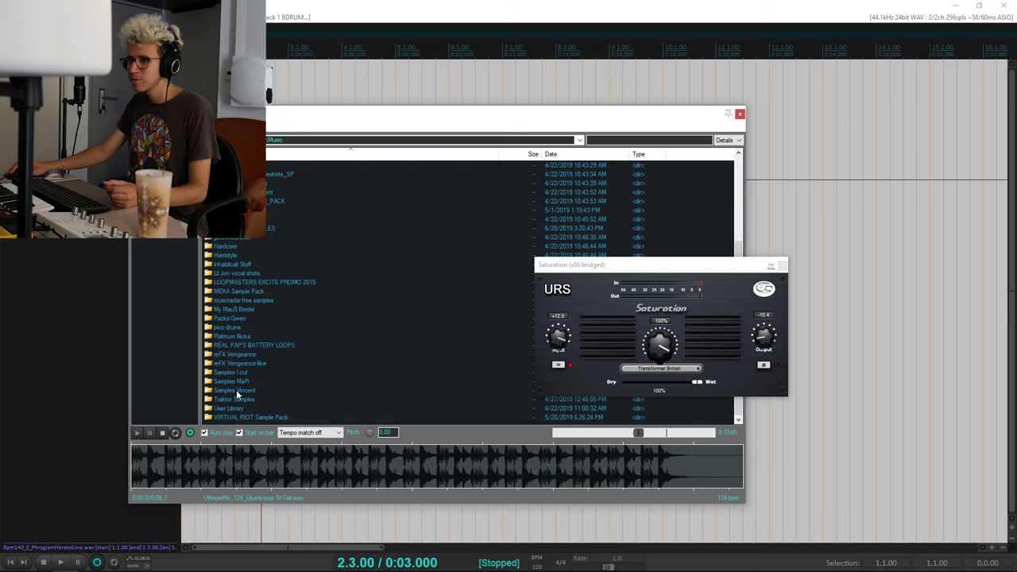
# Step: Preview Bpm140_Drumloop01.wav from the Drum Loops folder of VIRTUAL RIOT Sample Pack and raise the preview volume to -2.03 dB
pyautogui.doubleClick(231, 418)
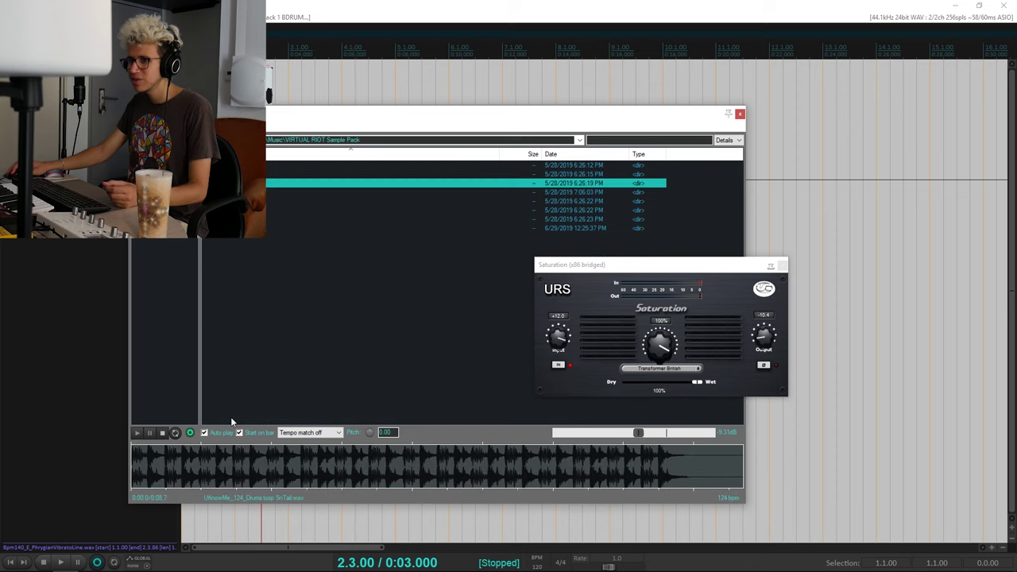
pyautogui.click(231, 174)
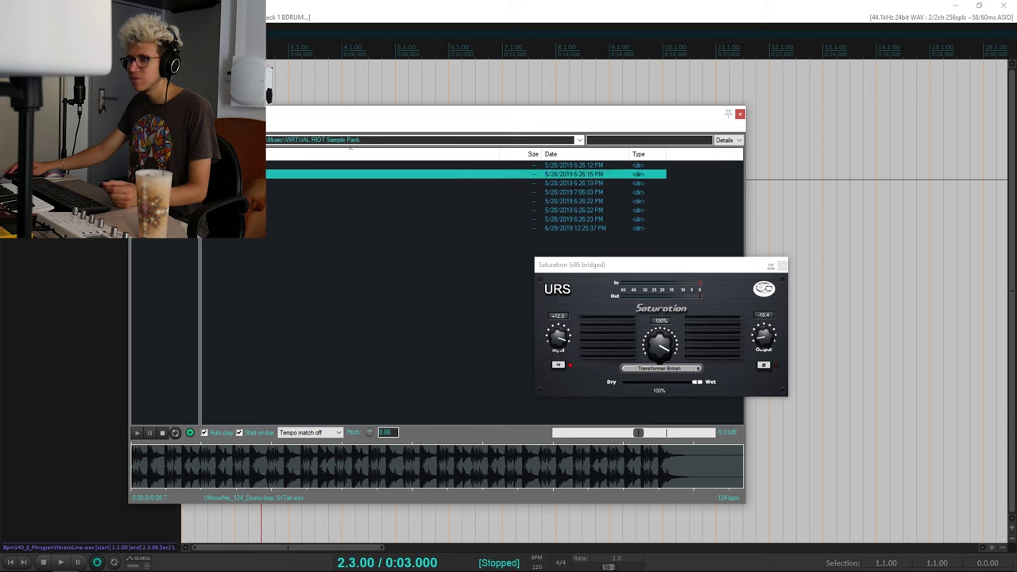
pyautogui.doubleClick(232, 191)
pyautogui.click(231, 201)
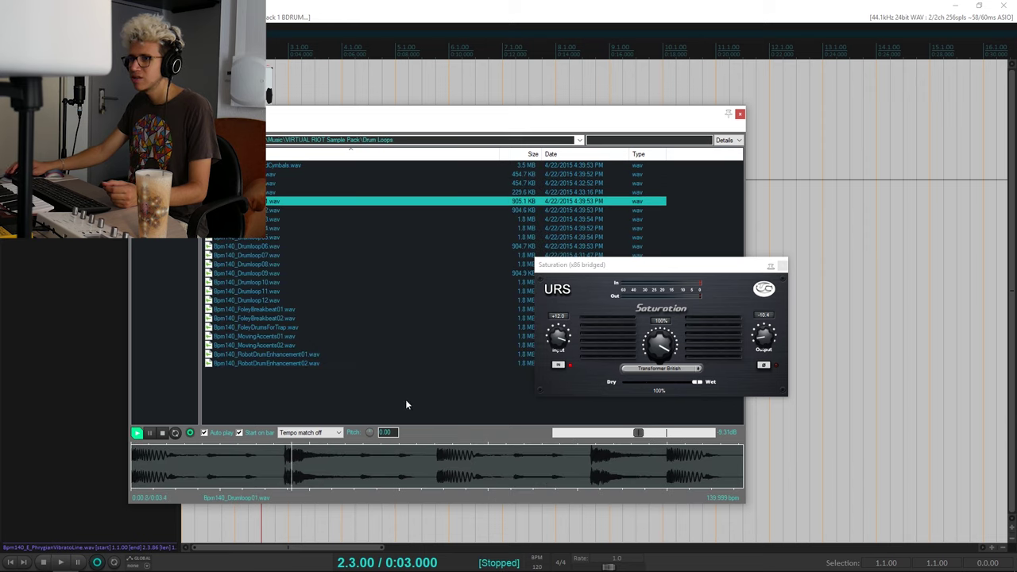
pyautogui.moveTo(639, 433); pyautogui.dragTo(659, 434)
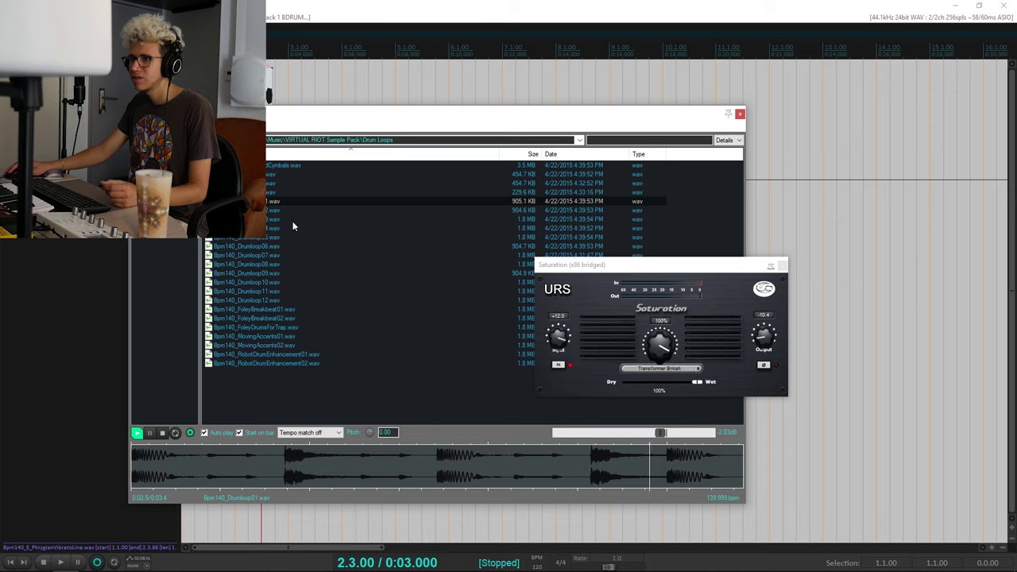
# Step: Insert Bpm140_Drumloop01.wav on a new track below the Phrygian vibrato line and close the Media Explorer
pyautogui.moveTo(330, 113); pyautogui.dragTo(480, 119)
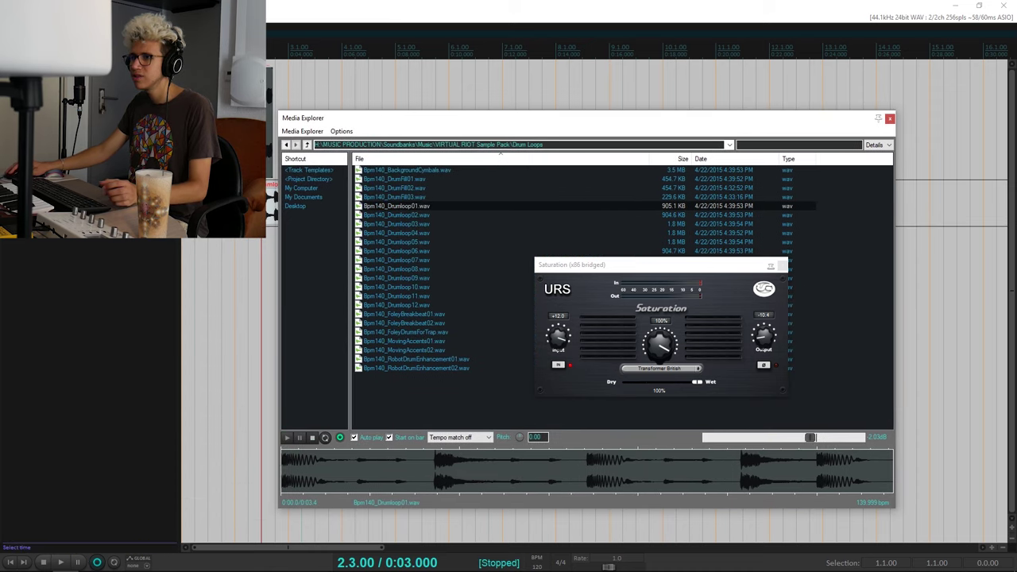
pyautogui.click(763, 130)
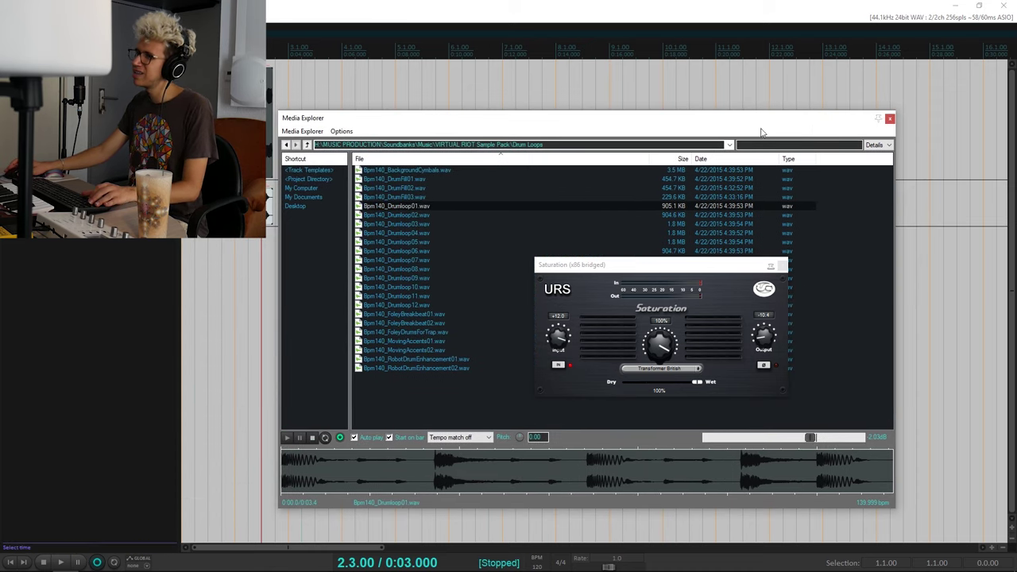
pyautogui.click(889, 119)
# Step: Play the drum loop from the project start and increase the height of its track
pyautogui.press('Home')
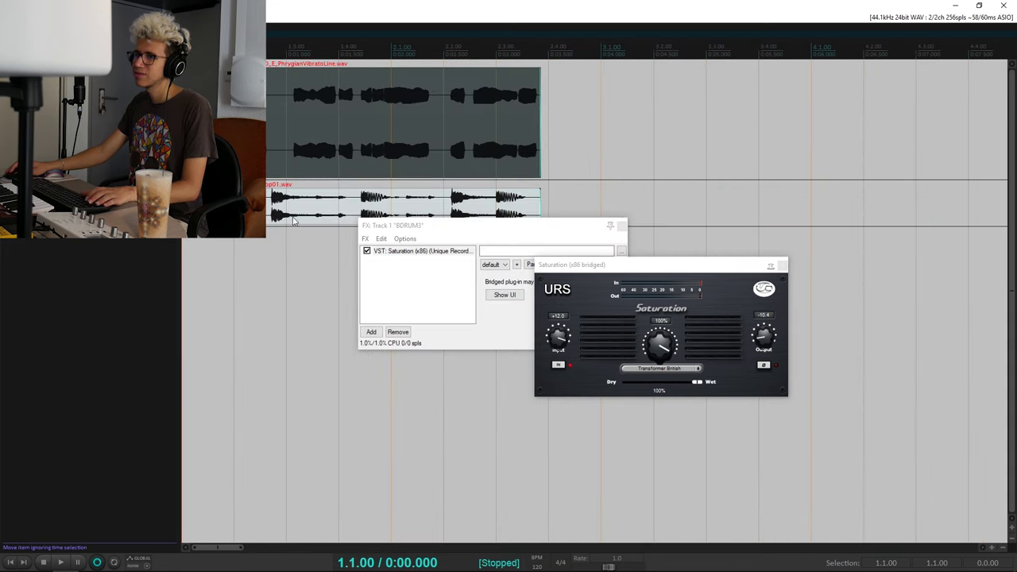
pyautogui.press('space')
pyautogui.moveTo(129, 227); pyautogui.dragTo(130, 378)
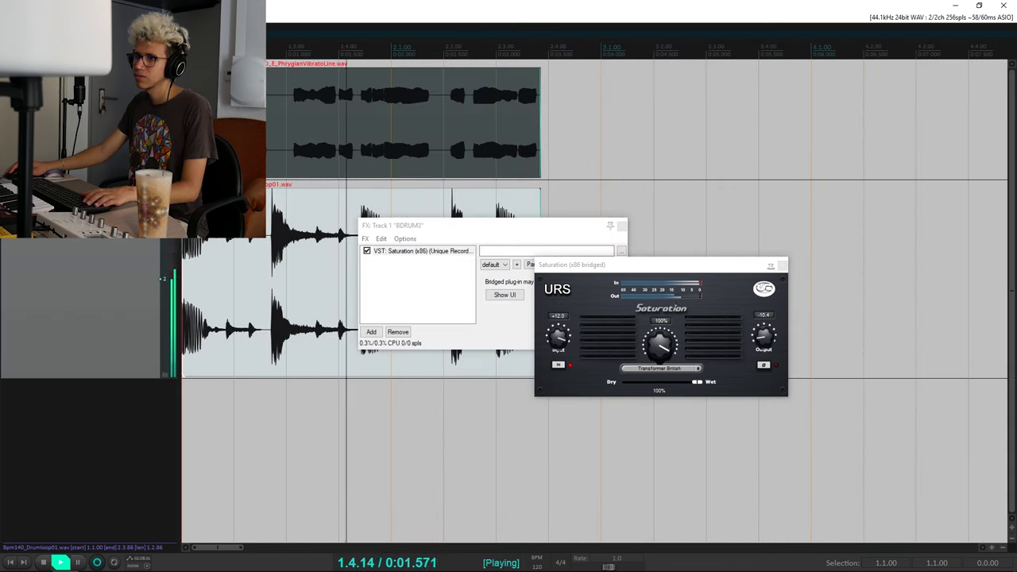
pyautogui.press('space')
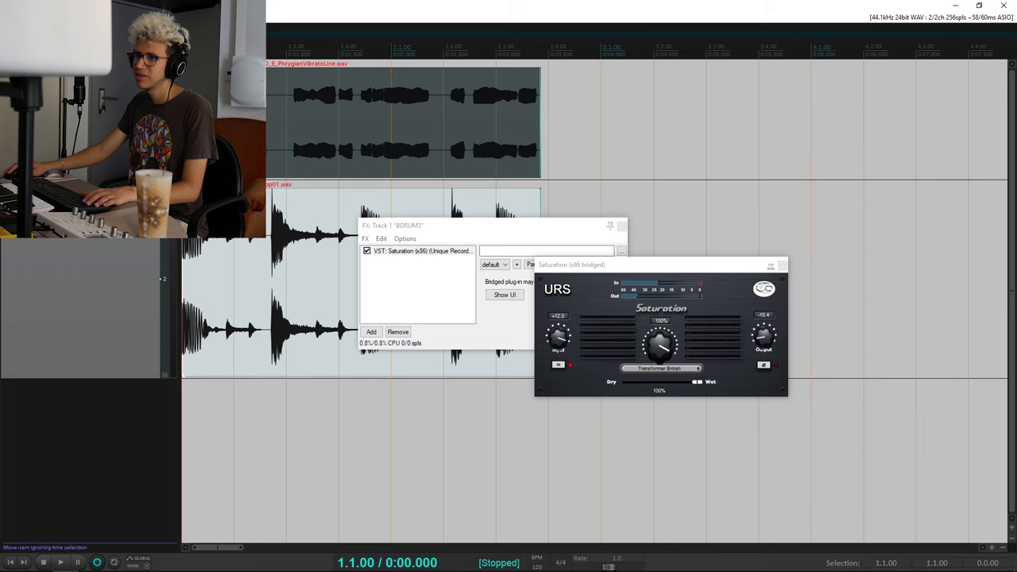
# Step: Swap the two audio items so the drum loop sits on the Saturation track, and leave only that track audible
pyautogui.press('F6')
pyautogui.scroll(-3, 286, 302)
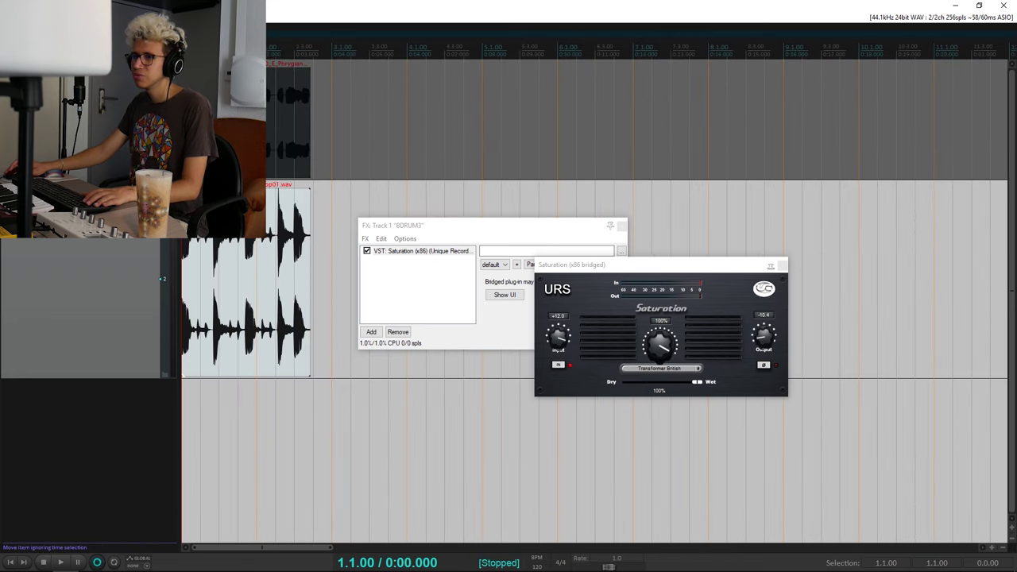
pyautogui.moveTo(224, 162); pyautogui.dragTo(412, 162)
pyautogui.moveTo(259, 238); pyautogui.dragTo(259, 170)
pyautogui.moveTo(410, 140); pyautogui.dragTo(156, 262)
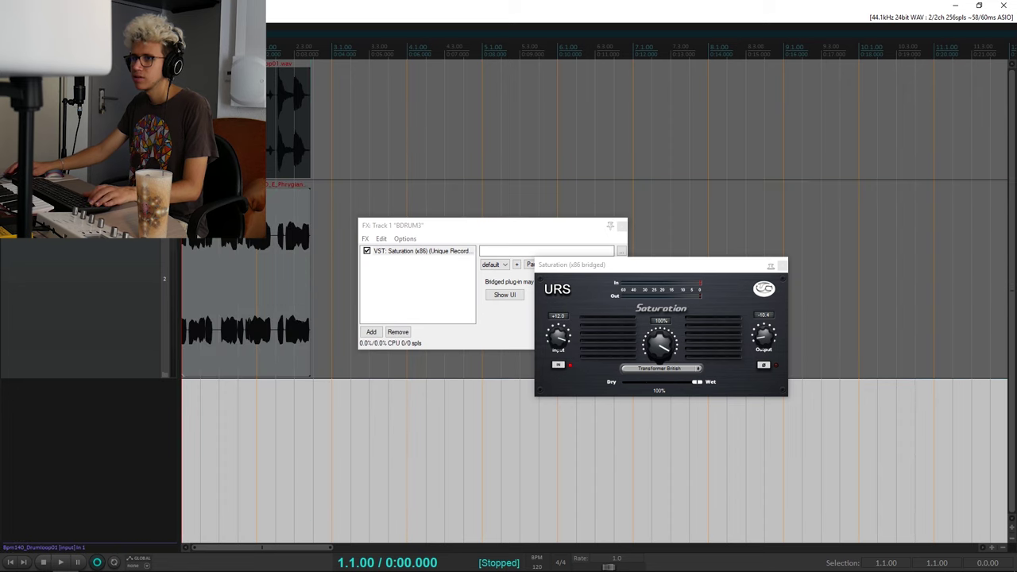
pyautogui.press('=')
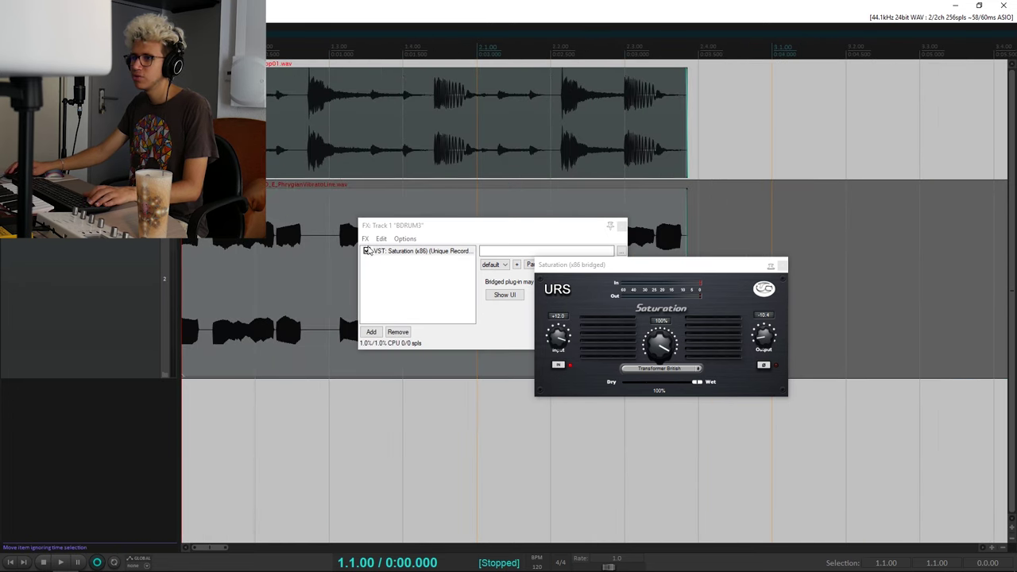
# Step: Play the drum loop from the project start through the enabled Transformer British saturation
pyautogui.click(367, 250)
pyautogui.press('space')
pyautogui.press('space')
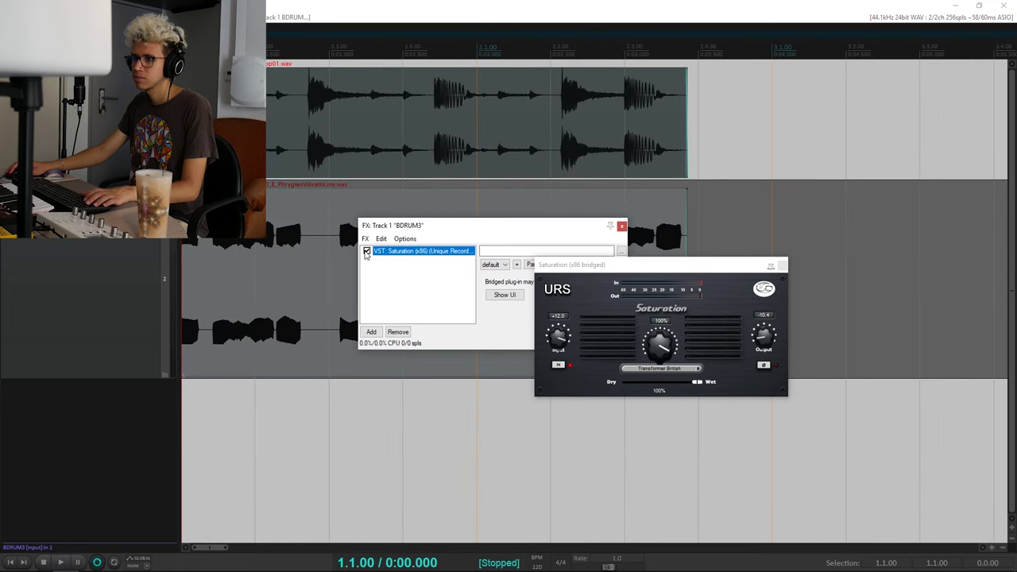
pyautogui.press('space')
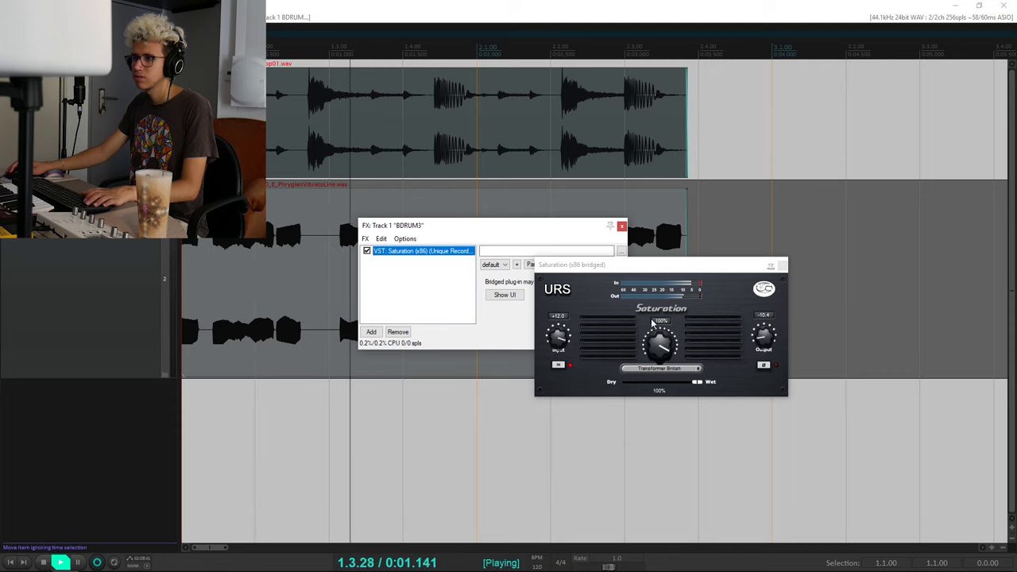
pyautogui.press('space')
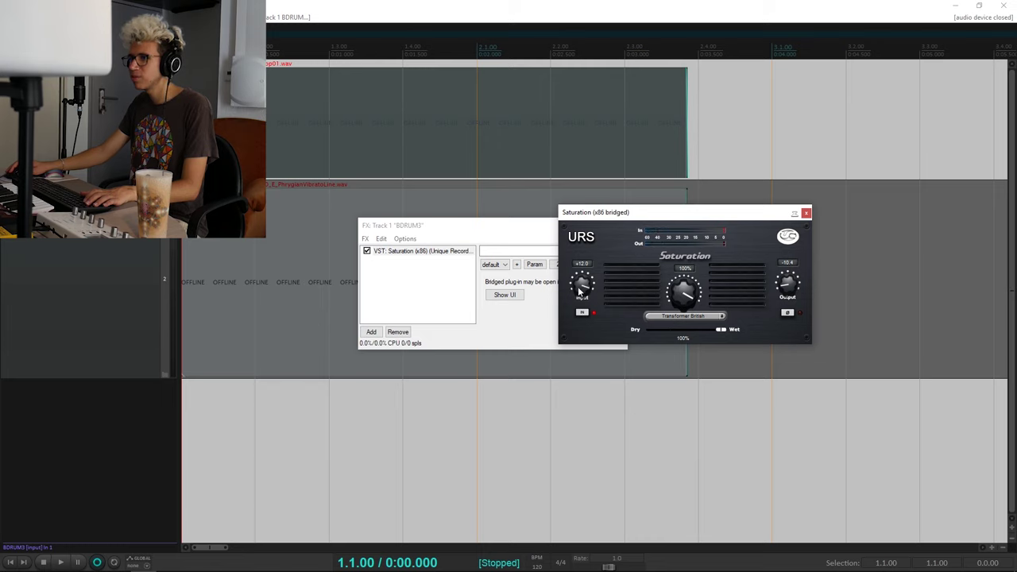
# Step: Lower the Saturation input gain and raise its output to -0.2 while playing the drum loop
pyautogui.click(425, 101)
pyautogui.press('space')
pyautogui.moveTo(584, 282); pyautogui.dragTo(581, 294)
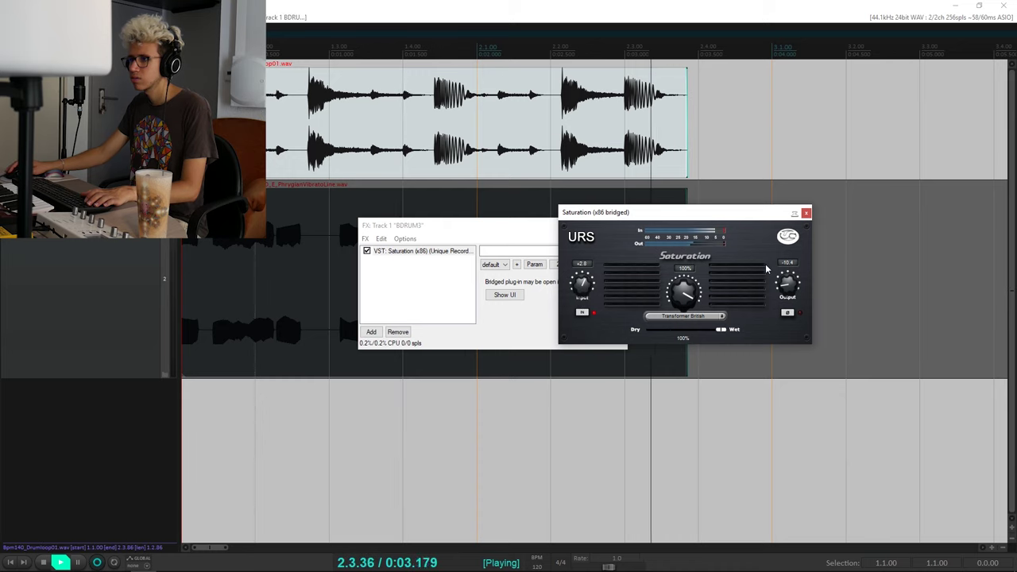
pyautogui.press('space')
pyautogui.press('space')
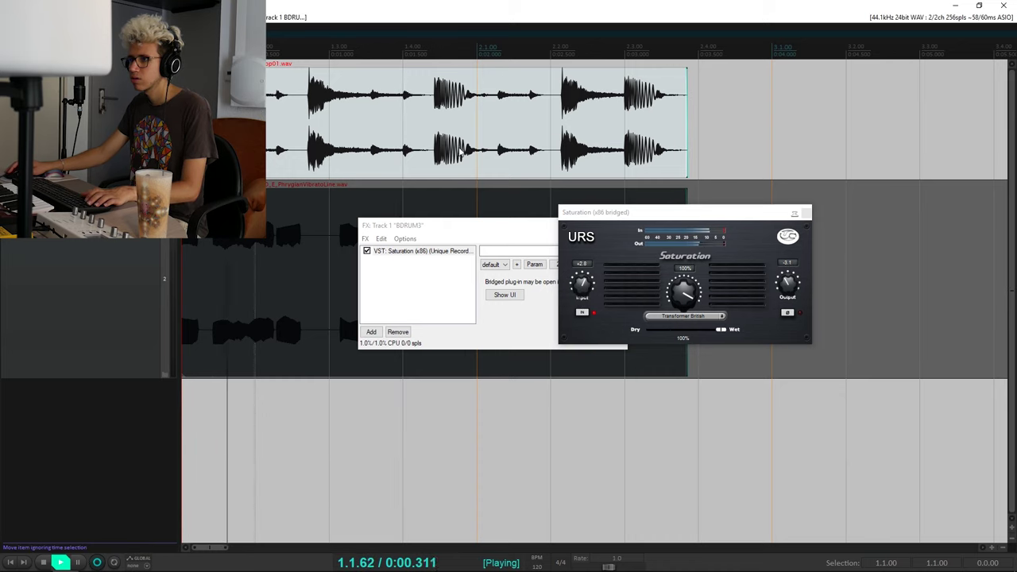
pyautogui.moveTo(793, 283); pyautogui.dragTo(797, 270)
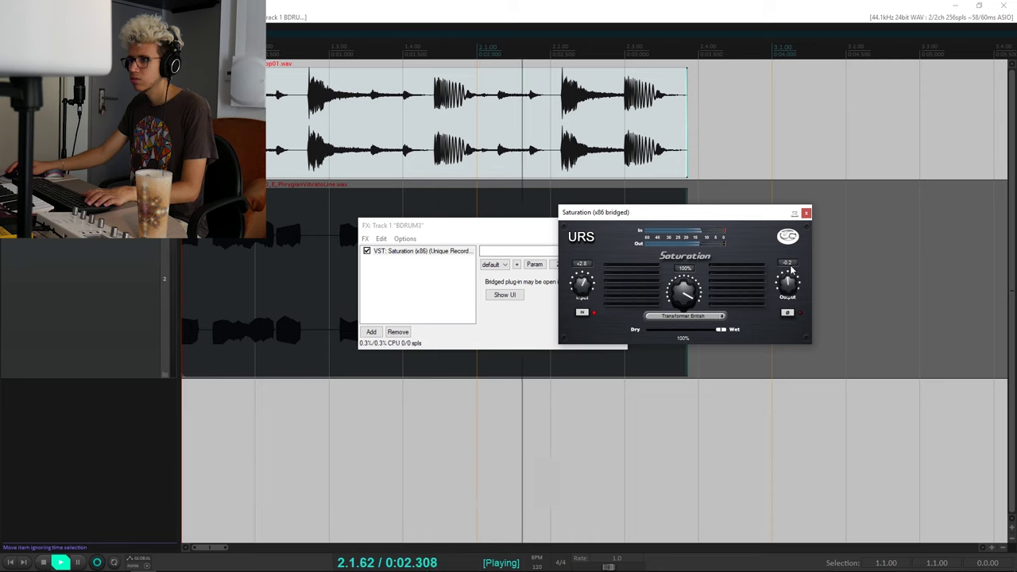
# Step: Play the drum loop with saturation and bypass the track's effects during playback to compare it with the dry sound
pyautogui.click(278, 131)
pyautogui.press('space')
pyautogui.press('space')
pyautogui.press('space')
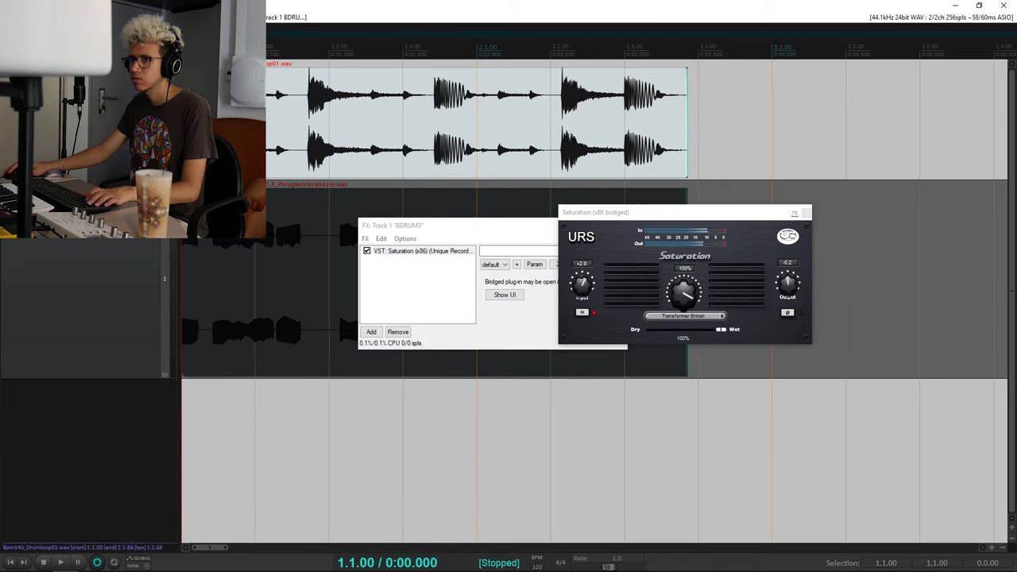
pyautogui.press('space')
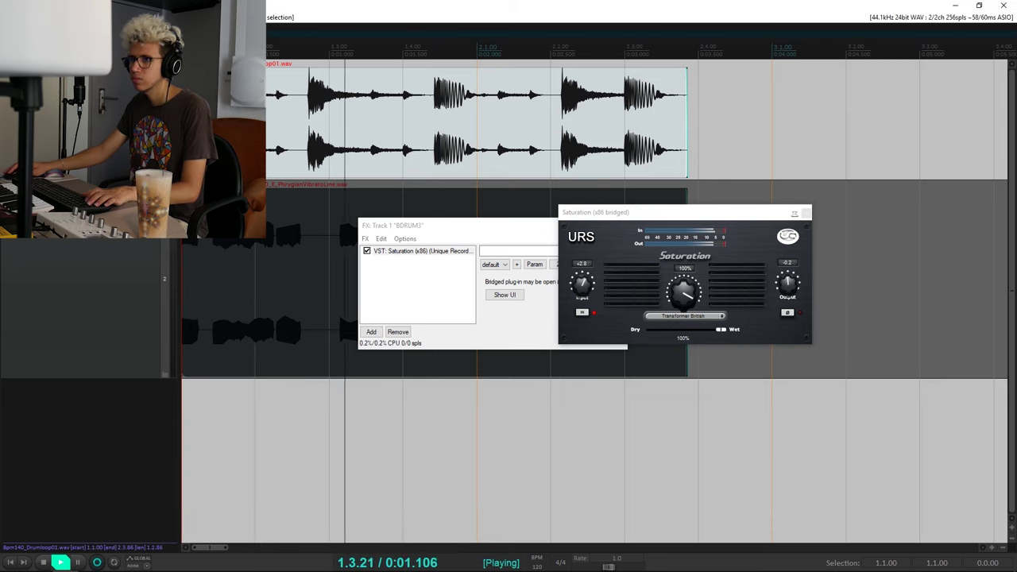
pyautogui.press('b')
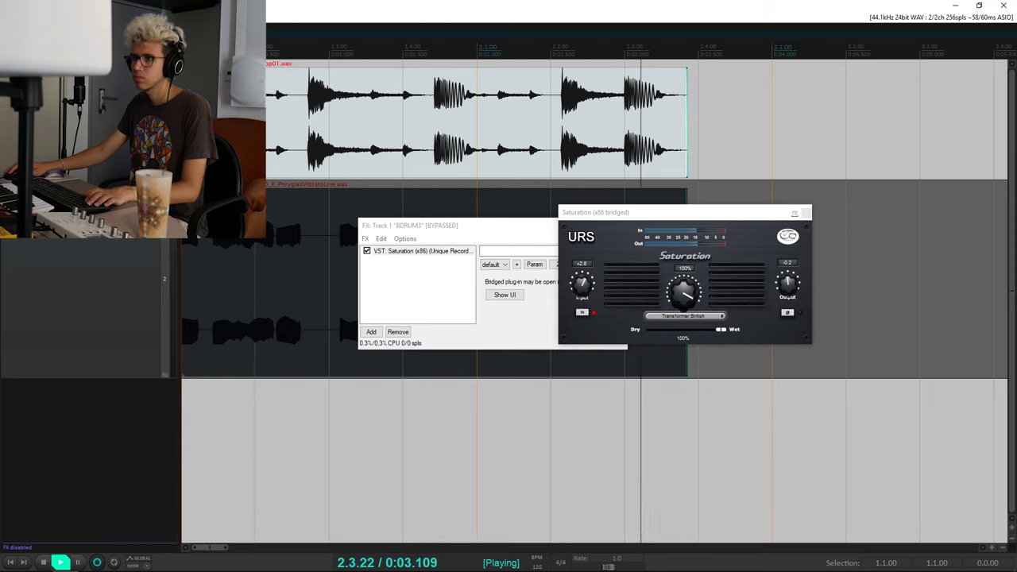
pyautogui.press('space')
# Step: Set a repeating playback range from 1.1.00 to 2.4.00 and loop the drums to compare the dry and saturated sound
pyautogui.click(255, 49)
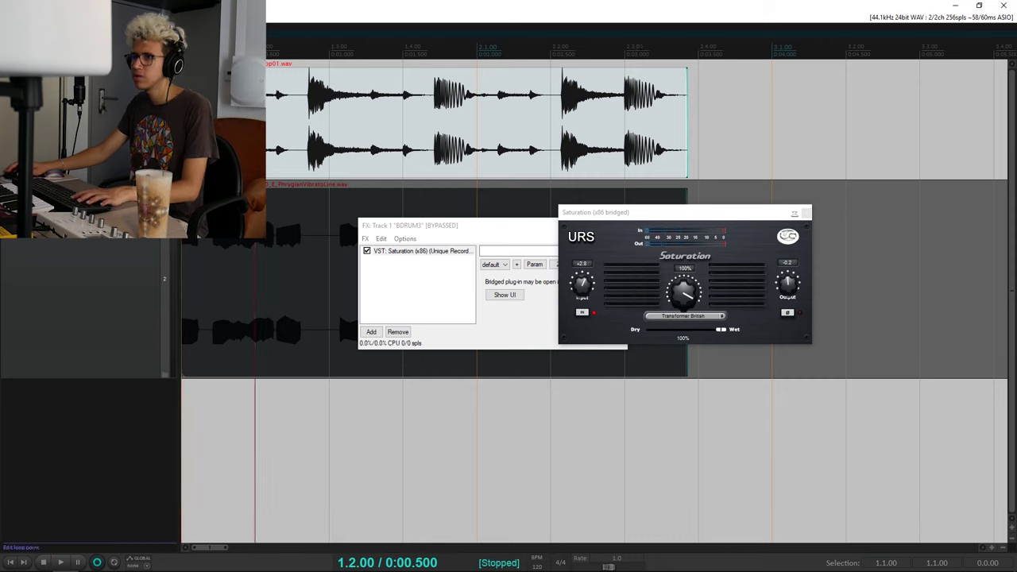
pyautogui.press('space')
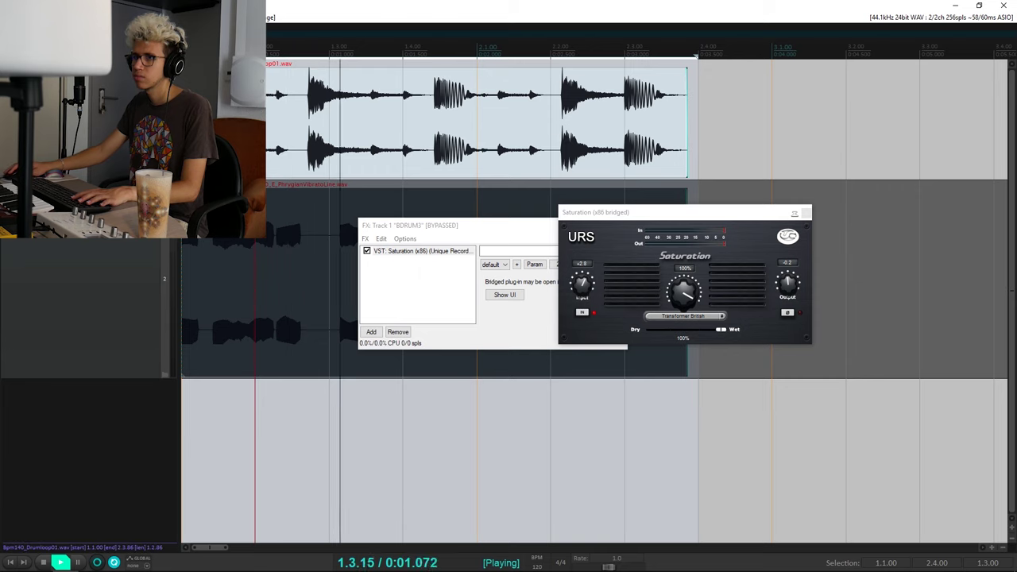
pyautogui.press('space')
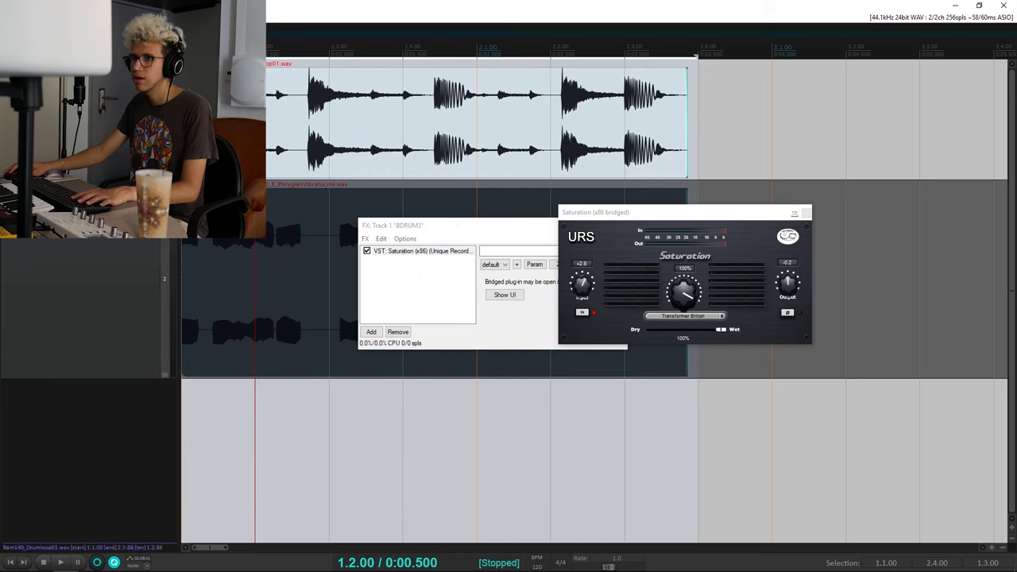
pyautogui.press('space')
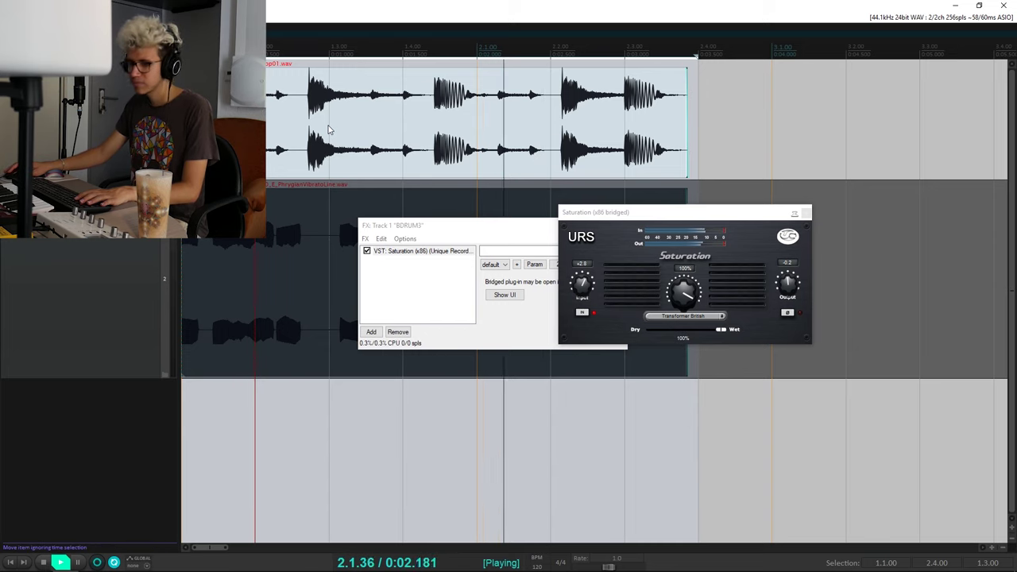
# Step: Play the saturated drum loop again from 1.2.00 and stop it
pyautogui.press('space')
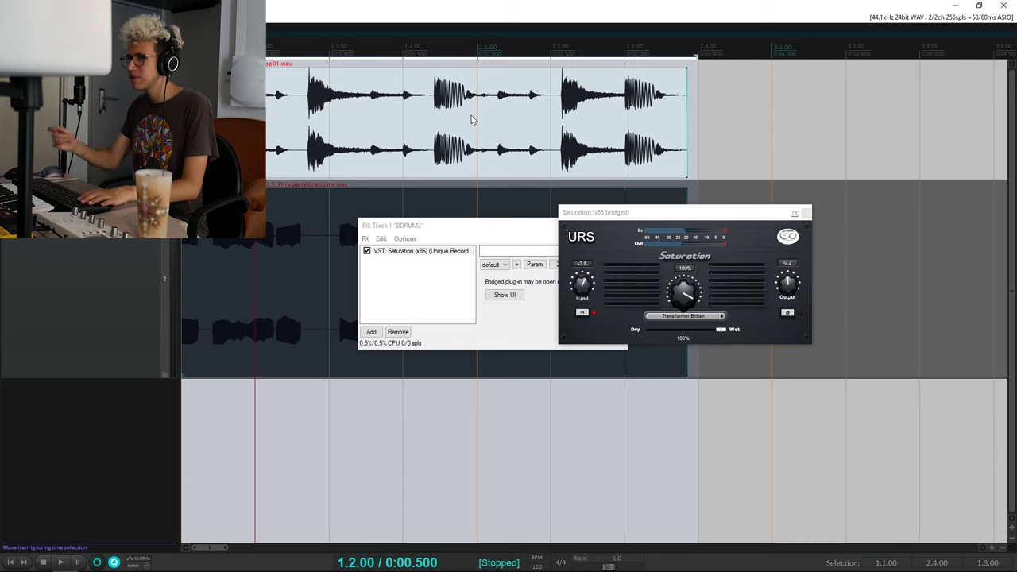
pyautogui.press('space')
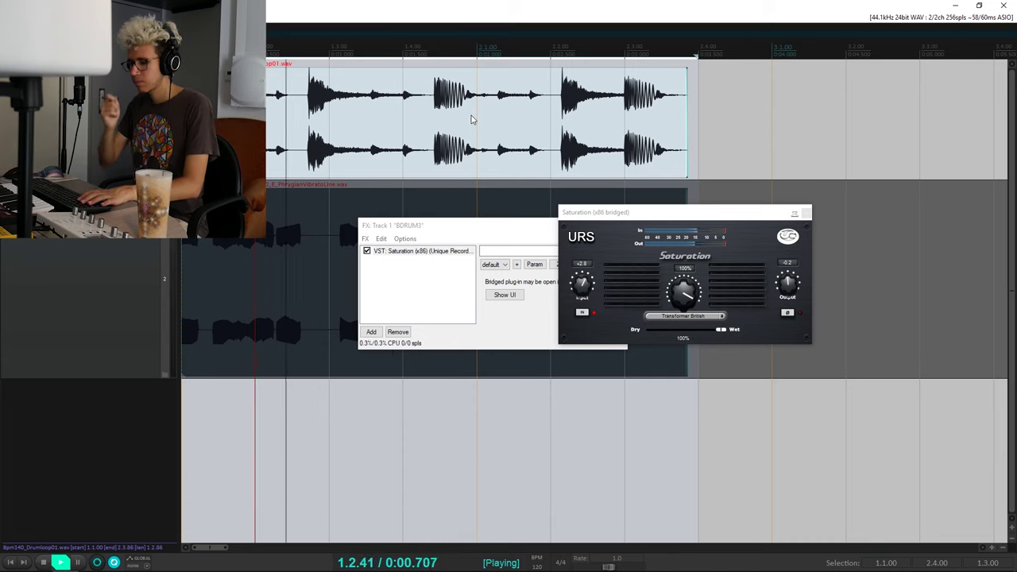
pyautogui.press('space')
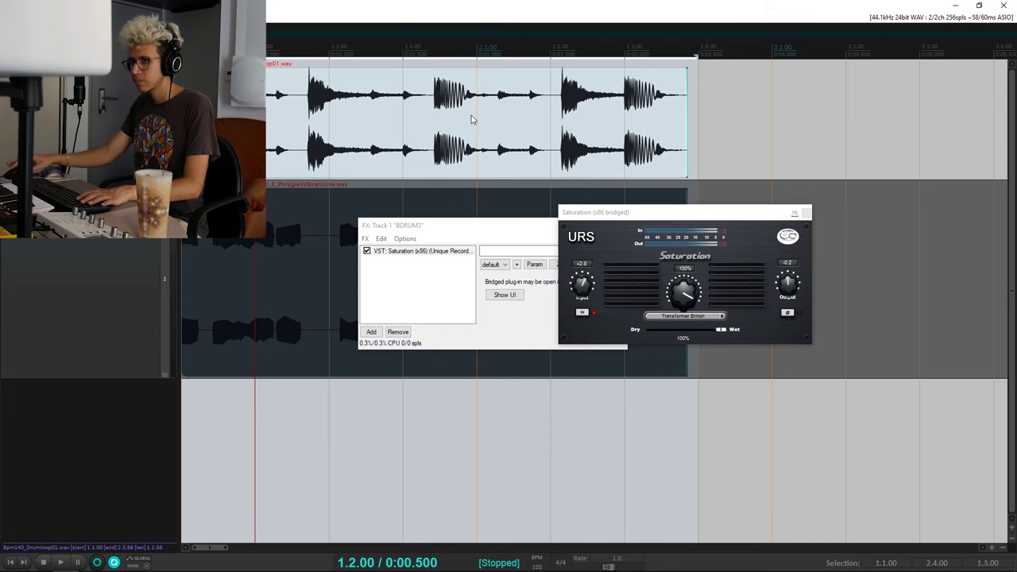
# Step: Examine the drum loop's waveform around 1.4.00 to locate the individual drum hits
pyautogui.click(420, 118)
pyautogui.scroll(4, 599, 134)
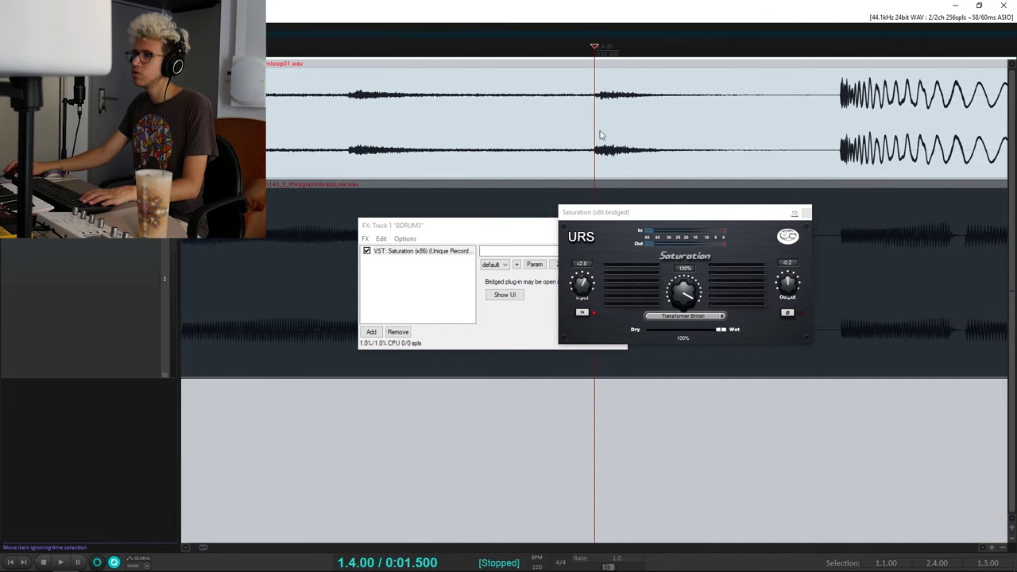
pyautogui.scroll(-3, 599, 134)
pyautogui.scroll(-3, 466, 116)
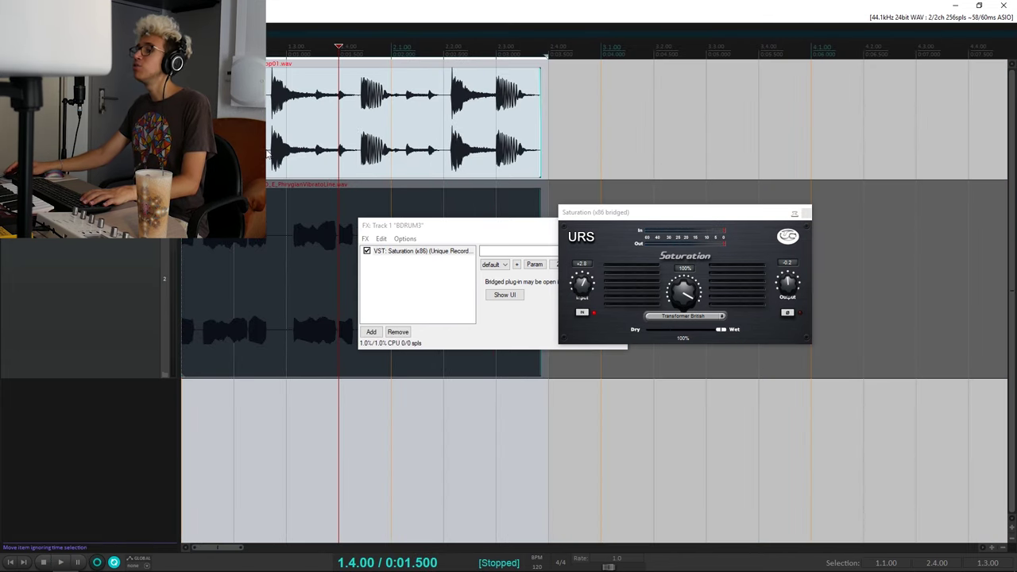
pyautogui.scroll(5, 398, 115)
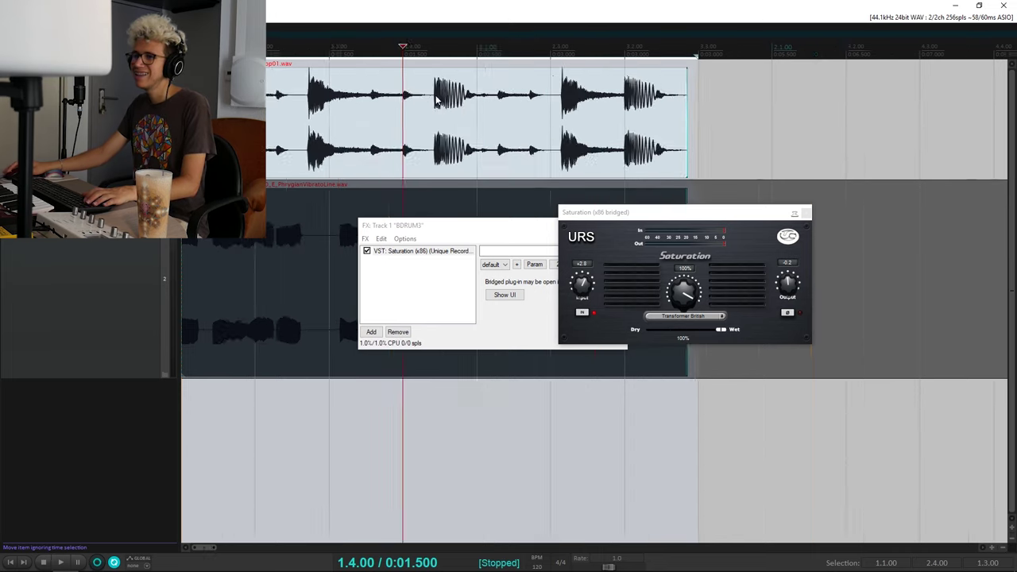
pyautogui.scroll(-2, 667, 102)
pyautogui.scroll(1, 667, 102)
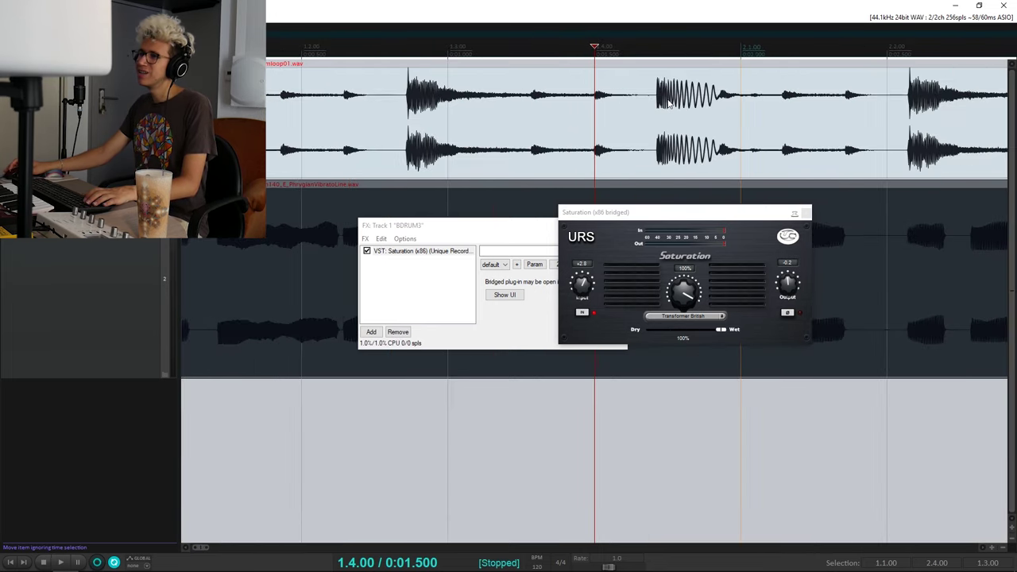
pyautogui.scroll(2, 663, 100)
pyautogui.scroll(-3, 857, 116)
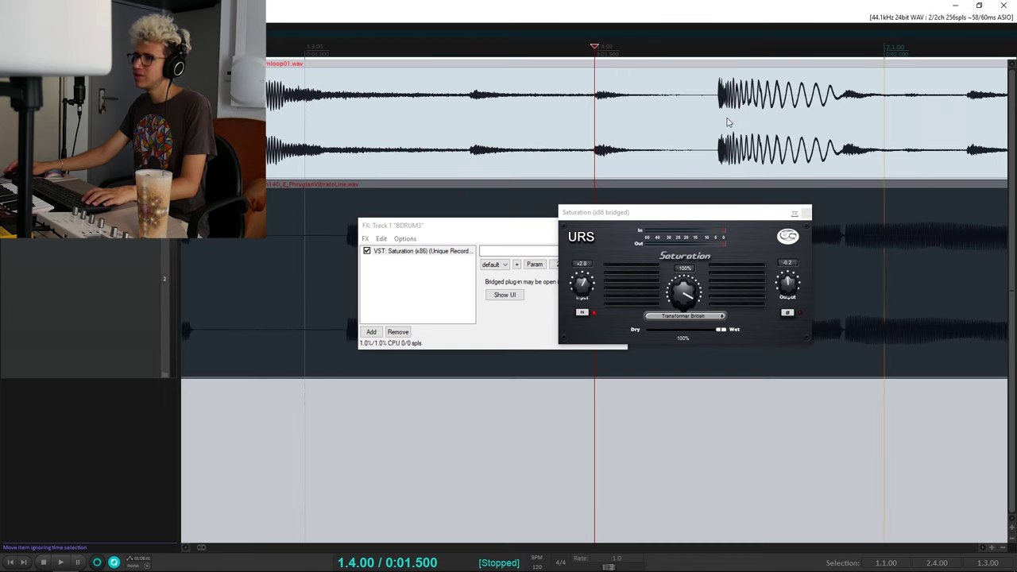
# Step: Place the playback start at 1.2.67, just before the drum hit preceding 1.3.00, and replay that hit repeatedly with saturation
pyautogui.click(402, 99)
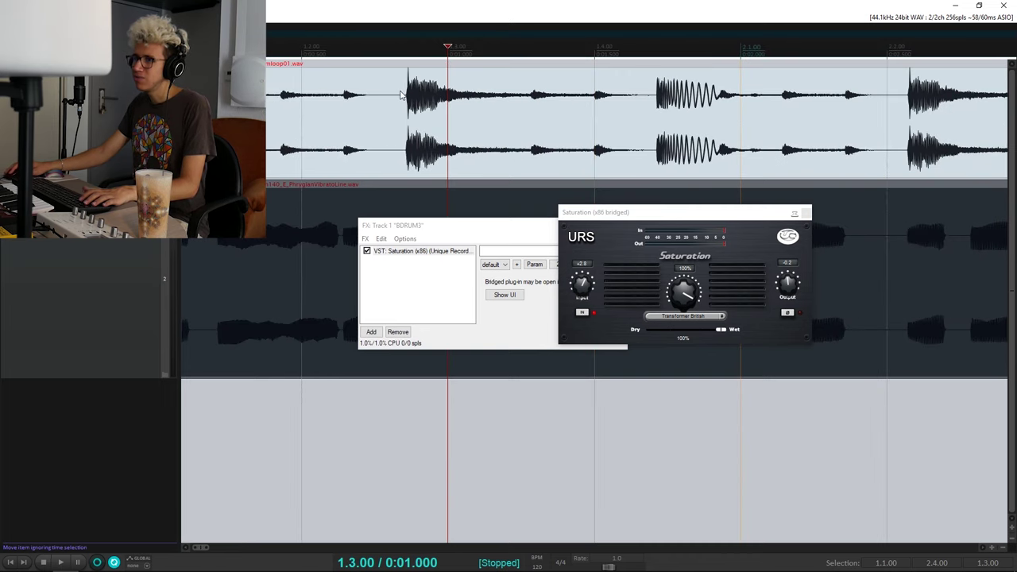
pyautogui.click(402, 95)
pyautogui.scroll(4, 404, 95)
pyautogui.press('space')
pyautogui.press('space')
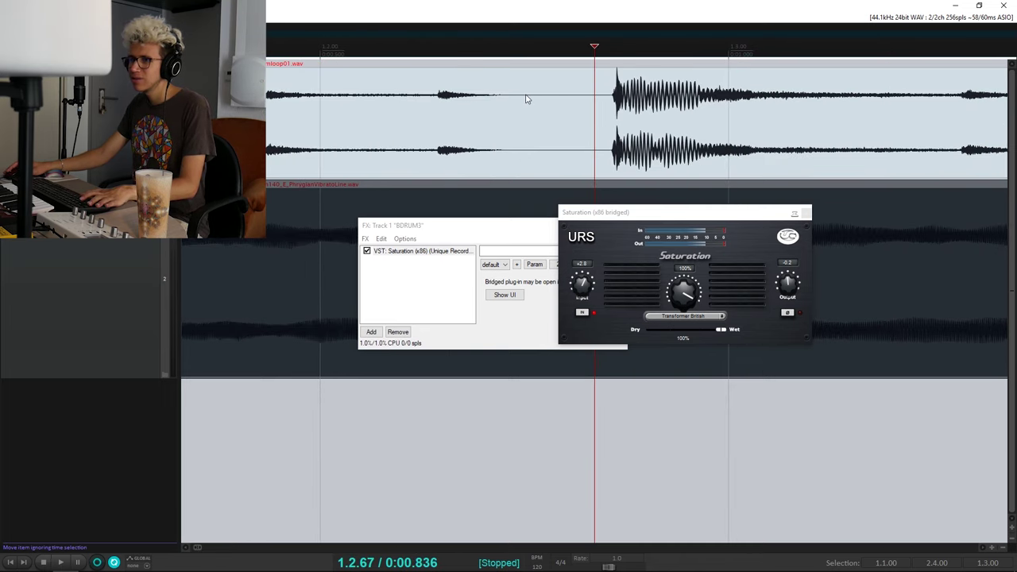
pyautogui.press('space')
pyautogui.press('space')
pyautogui.press('space')
pyautogui.press('space')
pyautogui.press('space')
pyautogui.press('space')
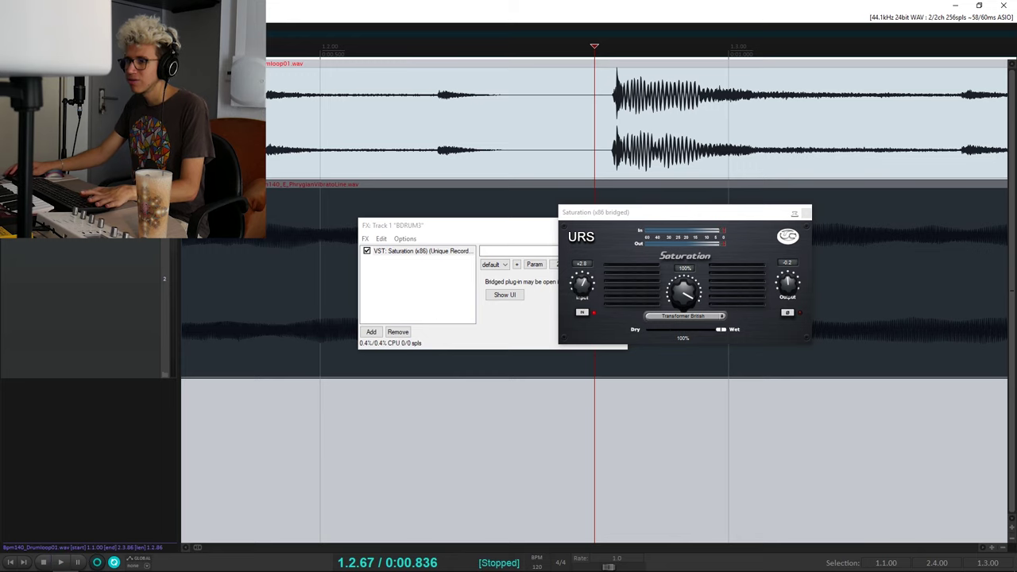
pyautogui.press('space')
pyautogui.press('space')
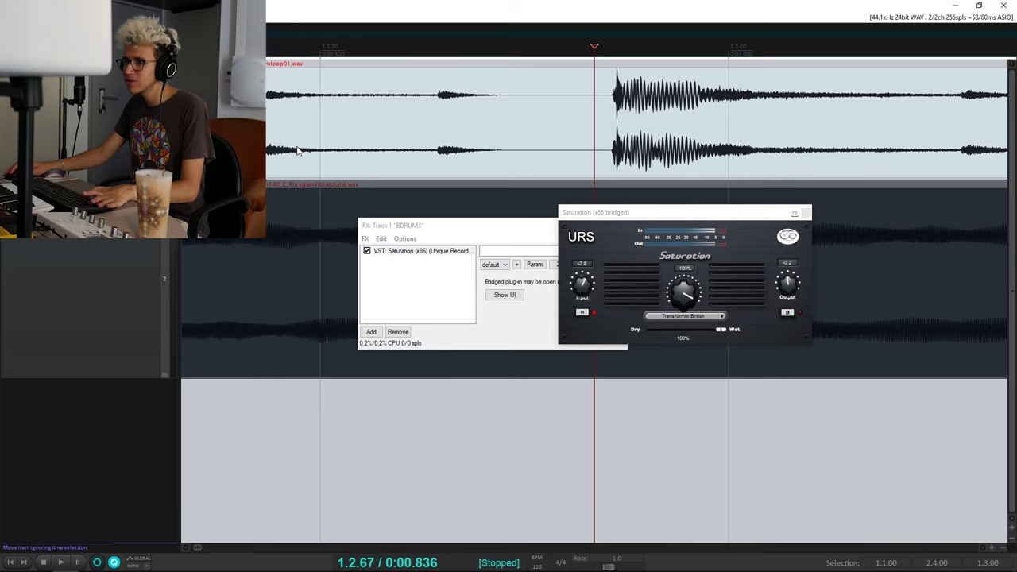
# Step: Toggle the Saturation effect's bypass and replay the drum hit after 1.2.67 repeatedly to compare its sound
pyautogui.click(368, 255)
pyautogui.press('space')
pyautogui.press('space')
pyautogui.press('space')
pyautogui.press('space')
pyautogui.press('space')
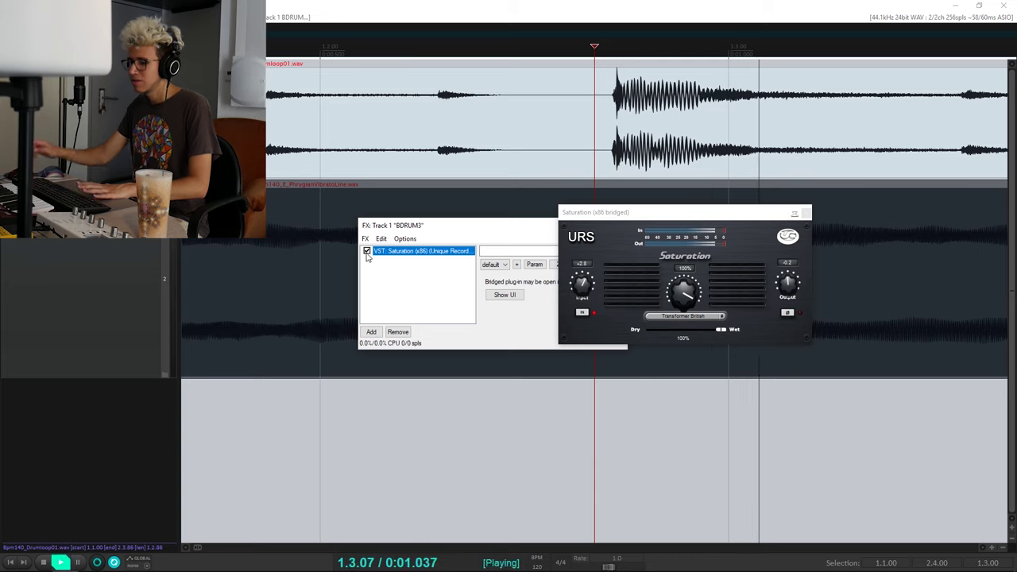
pyautogui.press('space')
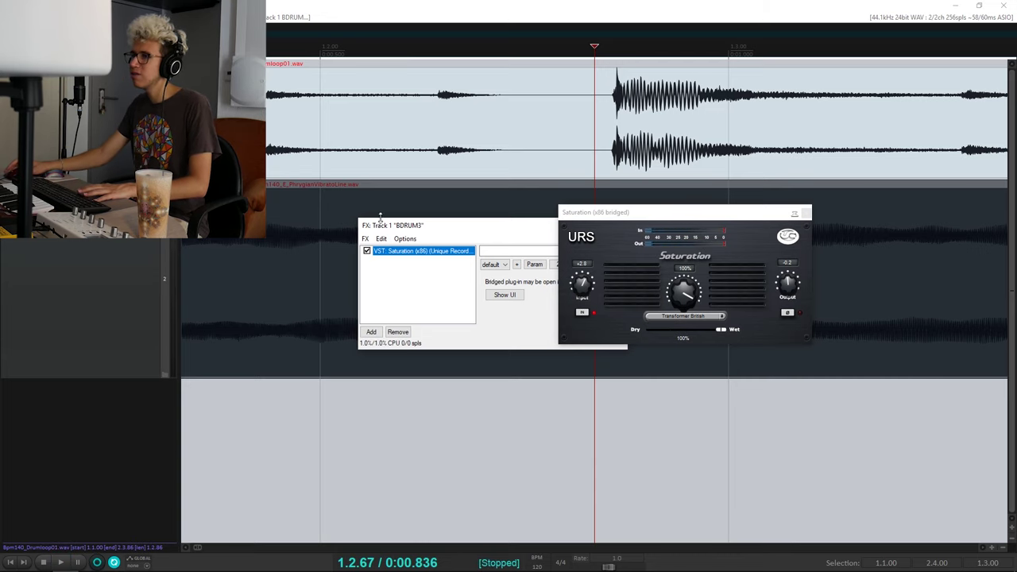
# Step: Place the playback start at 1.4.41, just before the next large drum hit, and audition it with saturation
pyautogui.scroll(-5, 349, 120)
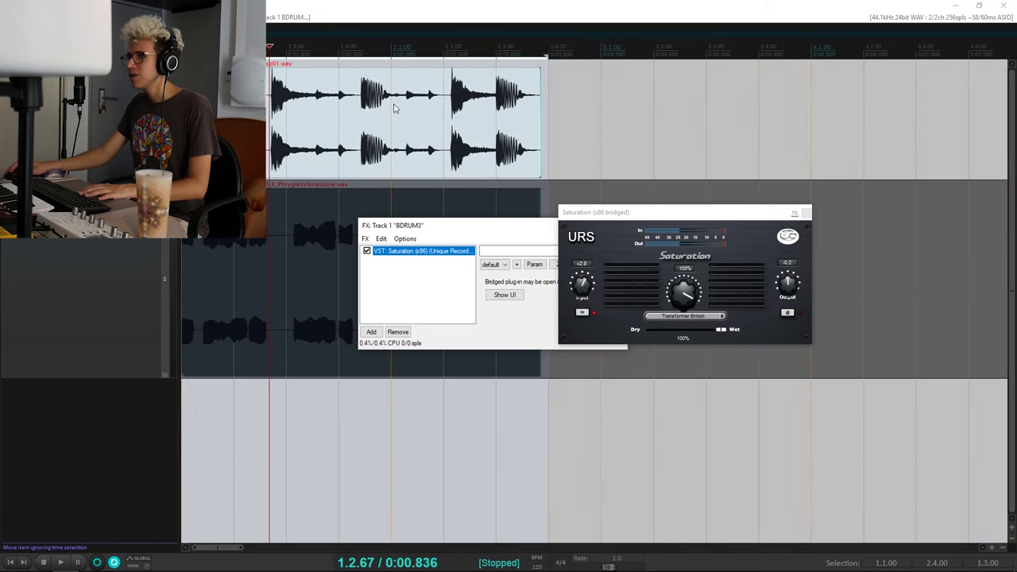
pyautogui.click(353, 119)
pyautogui.scroll(6, 574, 124)
pyautogui.press('space')
pyautogui.press('space')
pyautogui.click(675, 94)
pyautogui.press('space')
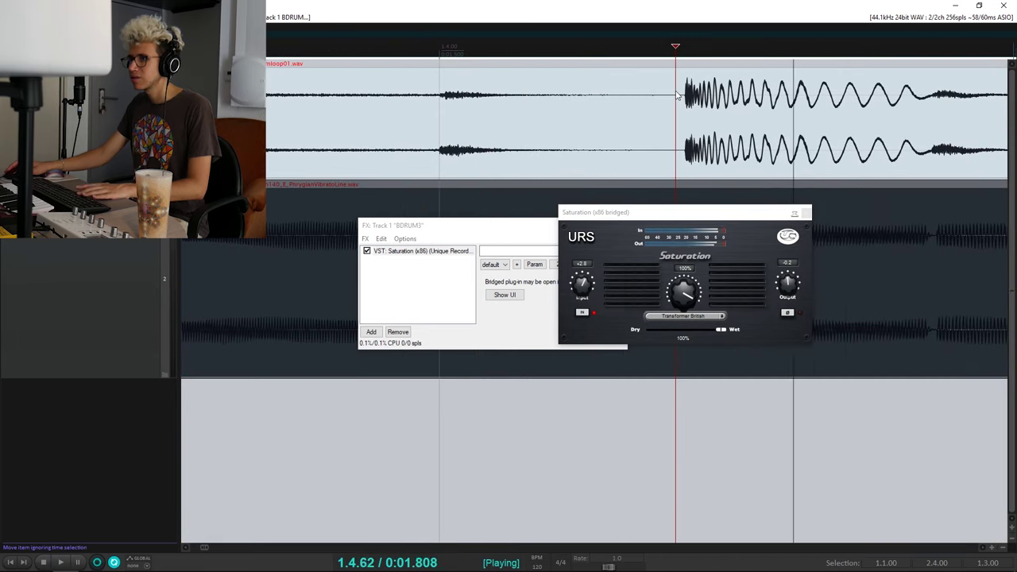
pyautogui.press('space')
pyautogui.press('space')
pyautogui.press('space')
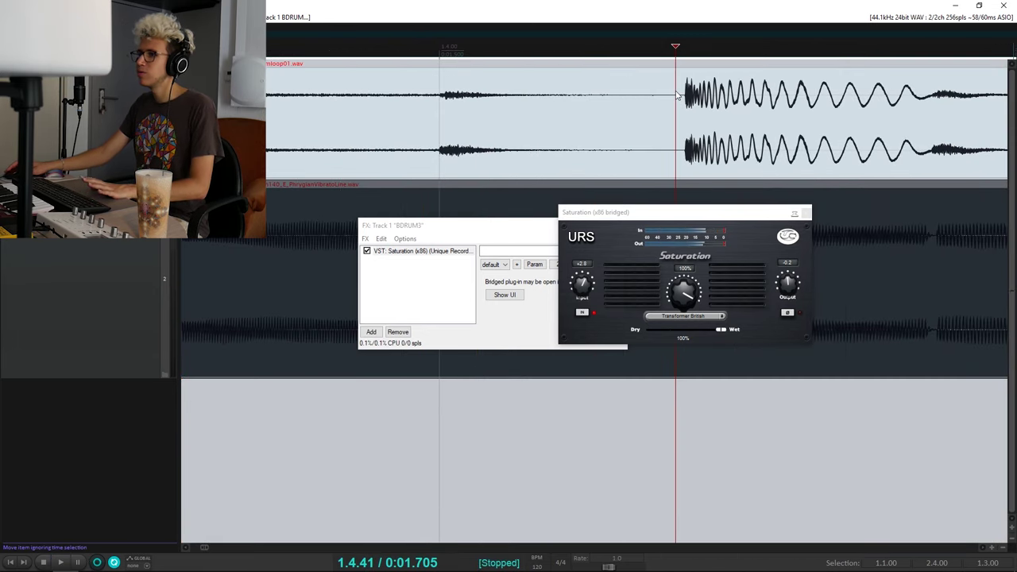
# Step: Inspect the waveform of the drum hit after 1.4.41 up close and replay its saturated sound
pyautogui.scroll(-3, 664, 99)
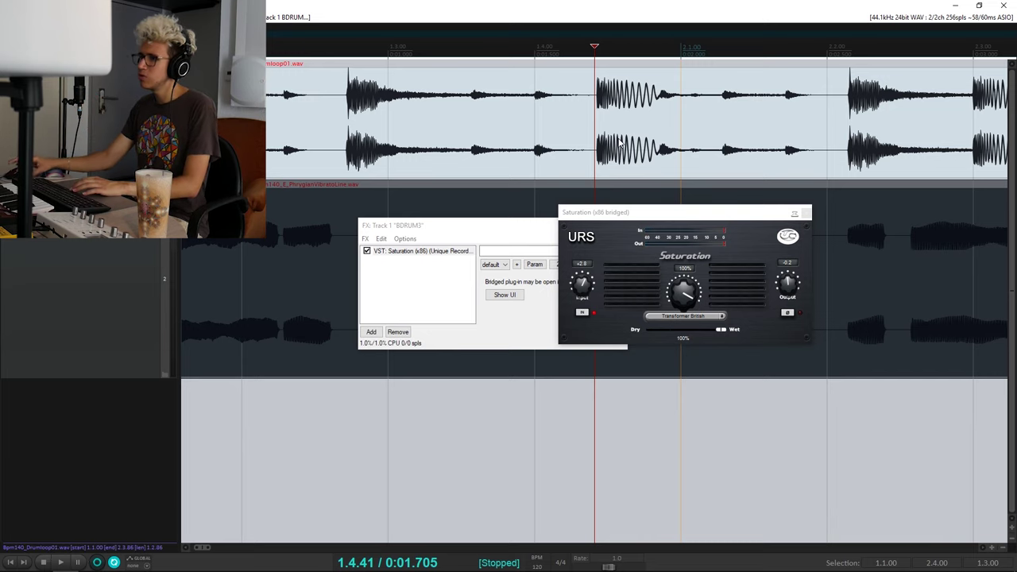
pyautogui.scroll(5, 620, 143)
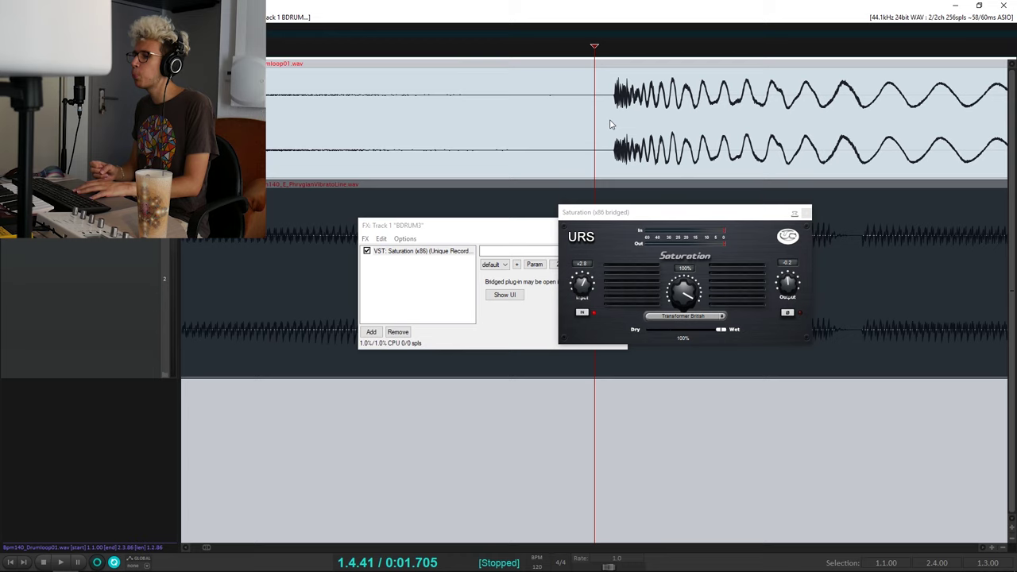
pyautogui.press('space')
pyautogui.press('space')
pyautogui.press('space')
pyautogui.press('space')
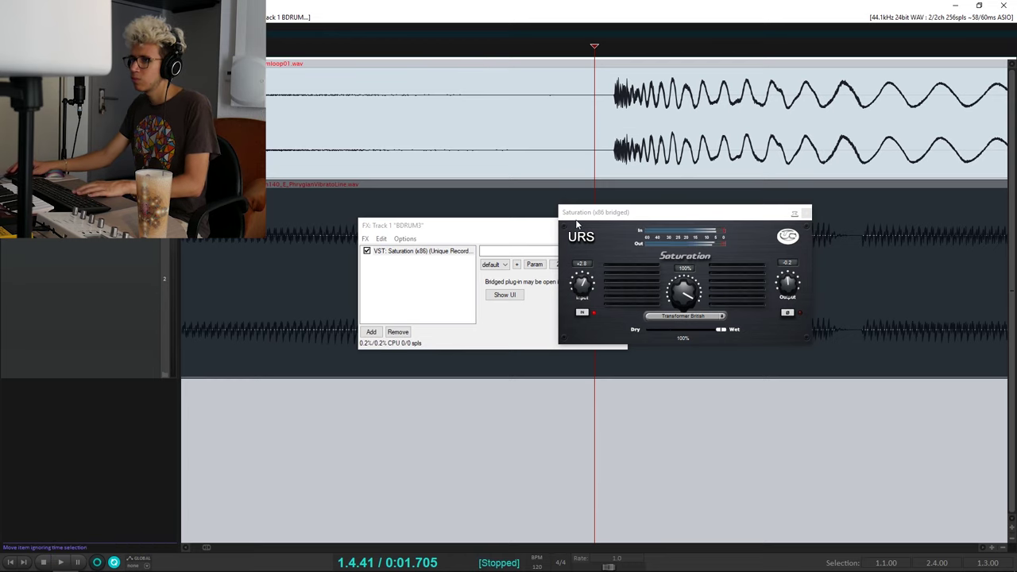
# Step: Bypass Saturation and re-enable it while replaying the drum hit after 1.4.41 to compare dry and saturated sound
pyautogui.press('space')
pyautogui.click(368, 251)
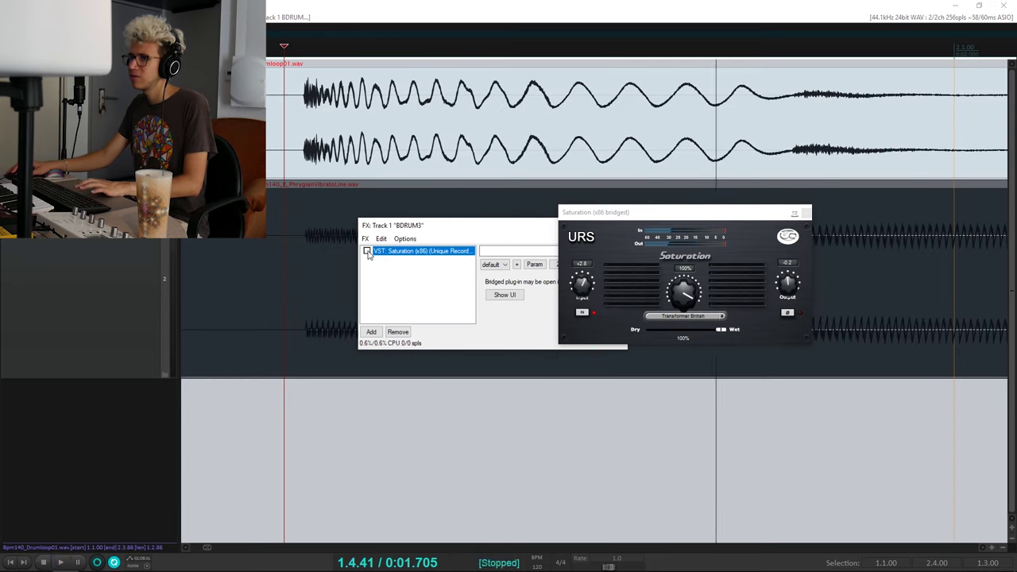
pyautogui.click(367, 251)
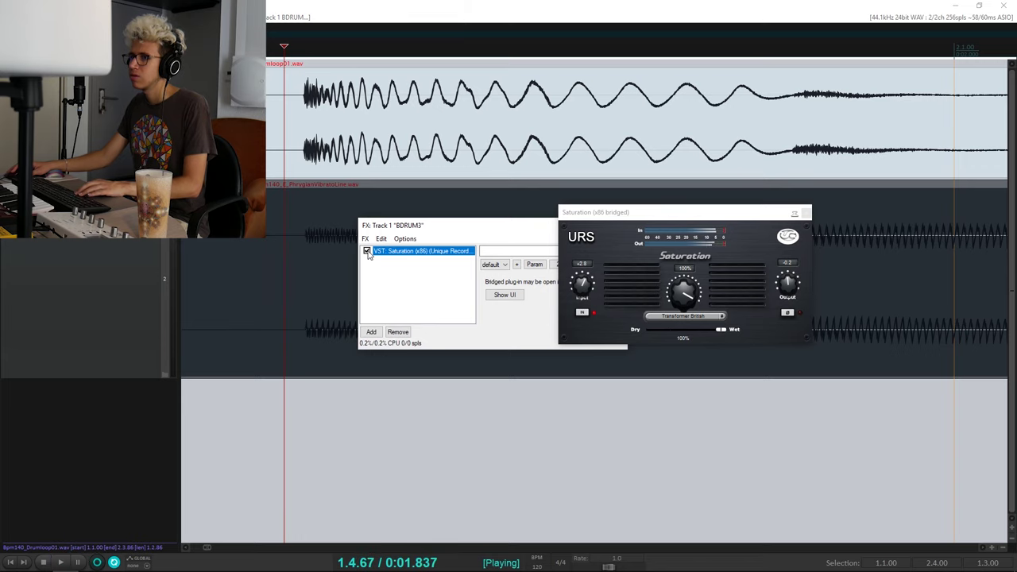
pyautogui.press('space')
pyautogui.press('space')
pyautogui.press('space')
pyautogui.press('space')
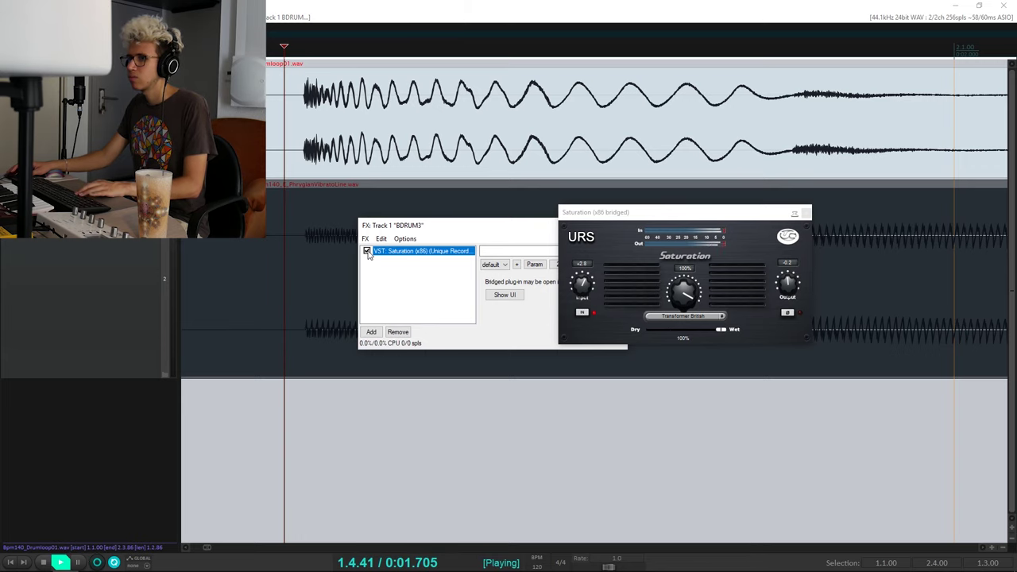
pyautogui.press('space')
# Step: Open the effect browser for the BDRUM3 track and move the Saturation window off the plug-in list
pyautogui.scroll(-8, 391, 119)
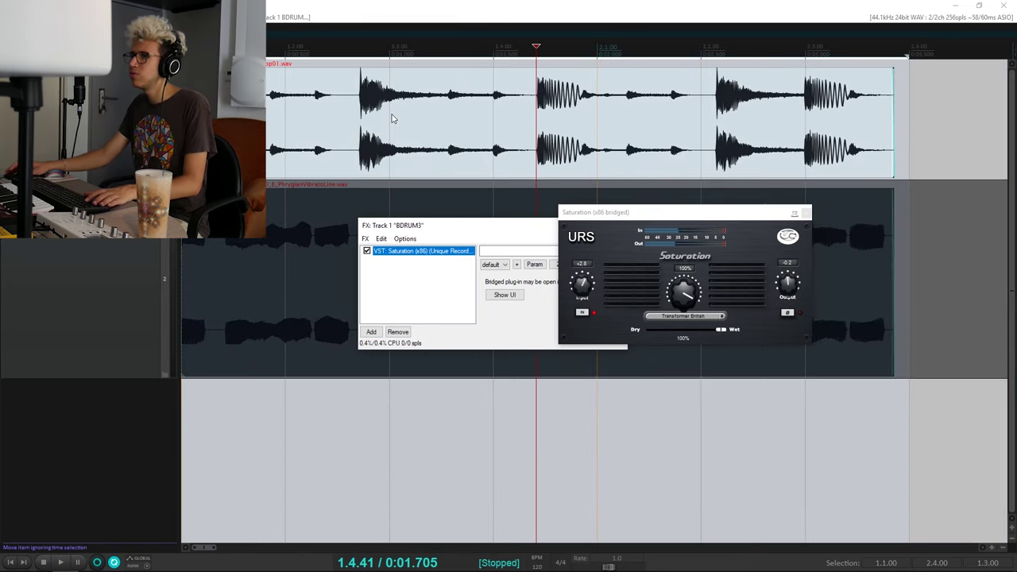
pyautogui.scroll(4, 391, 119)
pyautogui.click(389, 5)
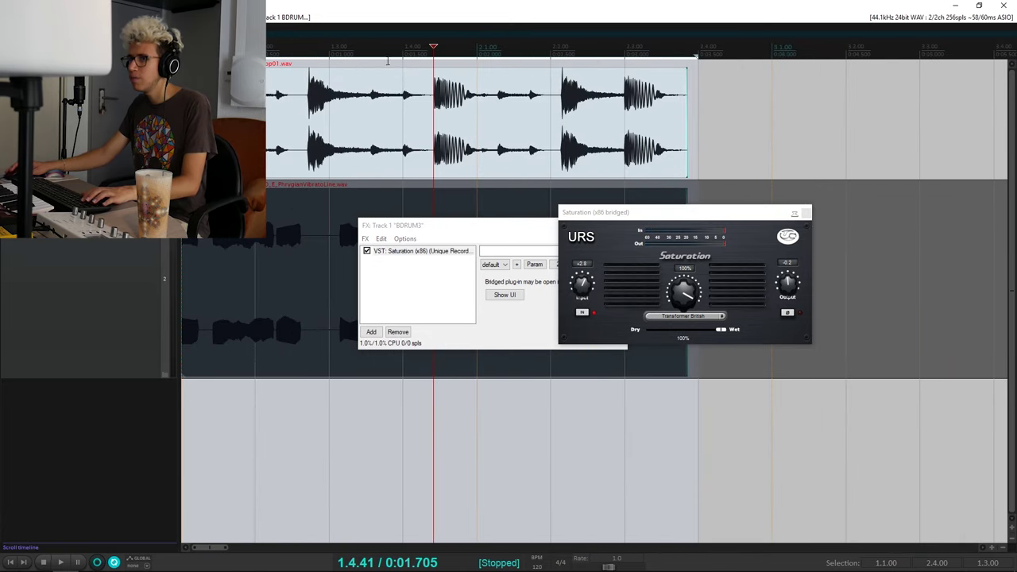
pyautogui.doubleClick(399, 292)
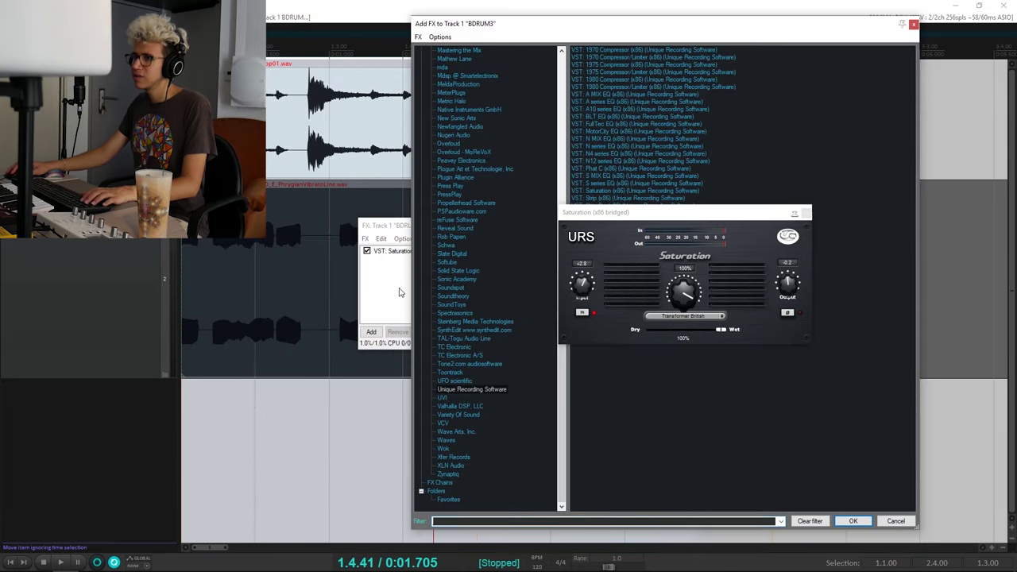
pyautogui.moveTo(610, 212); pyautogui.dragTo(701, 236)
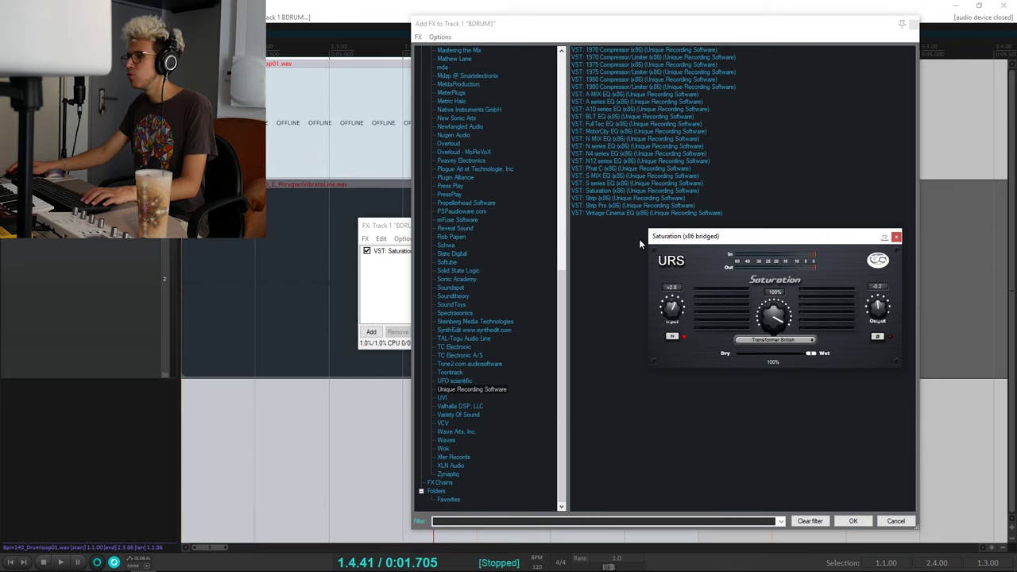
# Step: Add the IK Multimedia TR5 Saturator X plug-in to the BDRUM3 track's effects chain
pyautogui.scroll(7, 450, 334)
pyautogui.scroll(-7, 451, 334)
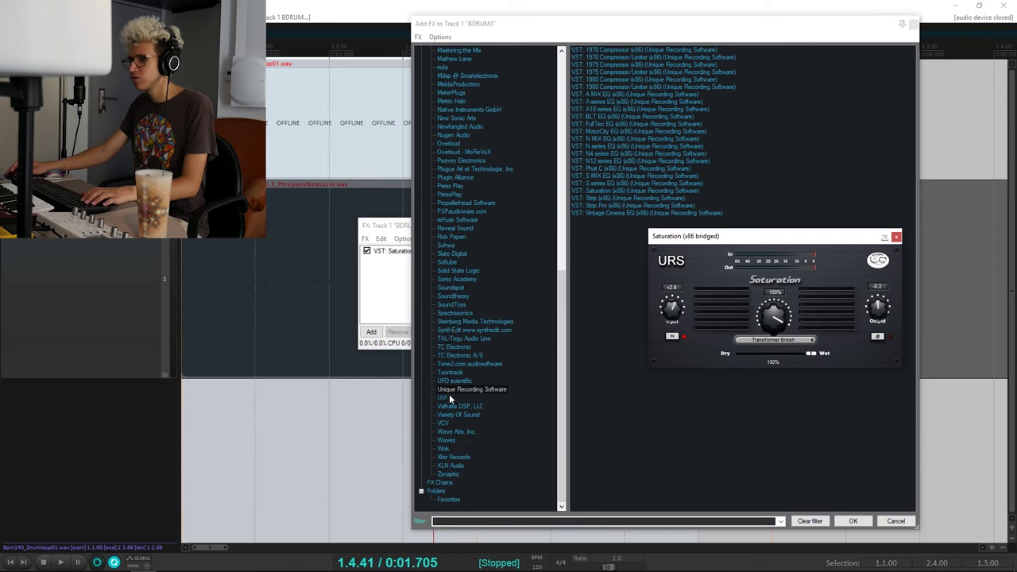
pyautogui.scroll(15, 489, 172)
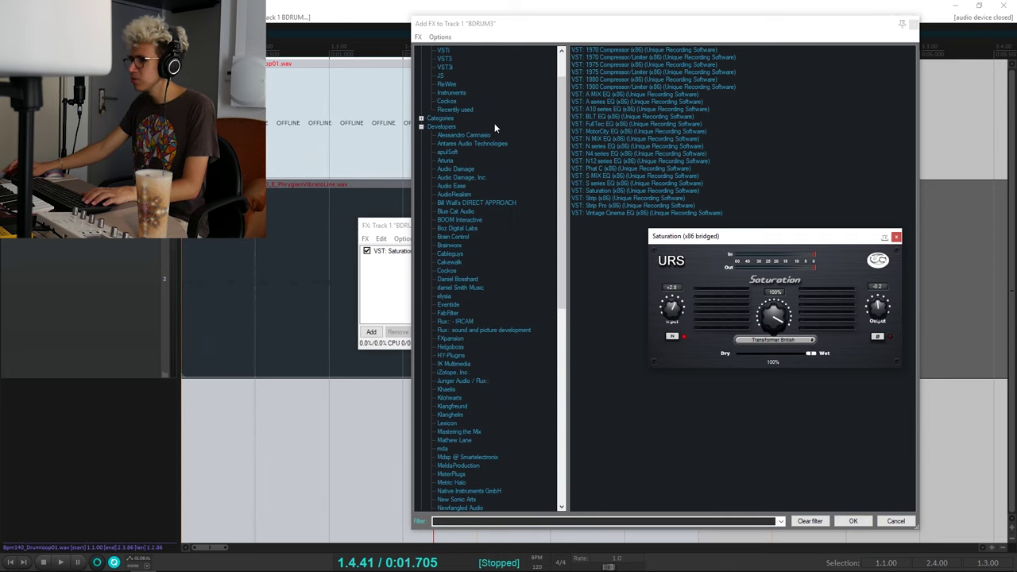
pyautogui.scroll(-5, 493, 143)
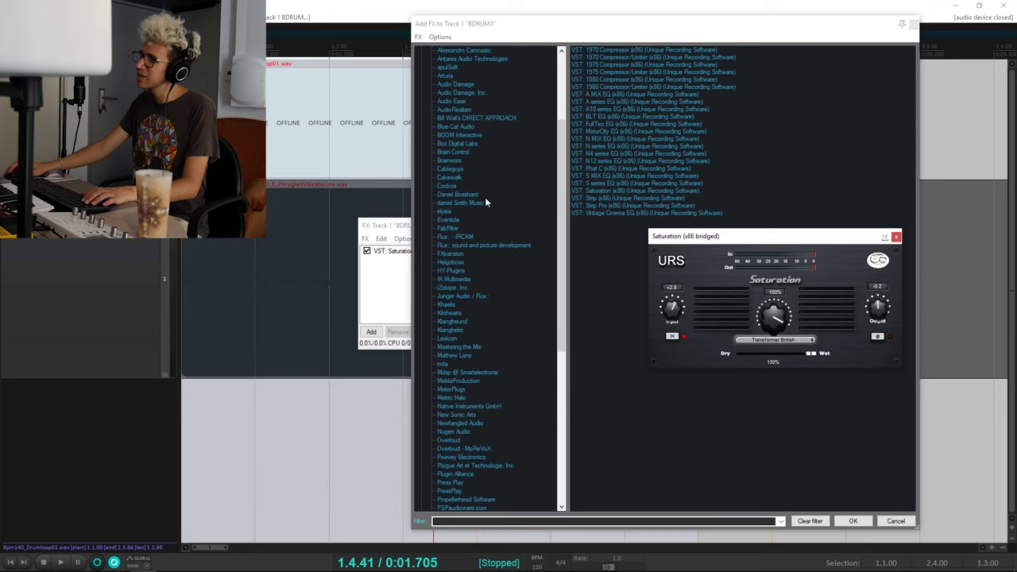
pyautogui.click(451, 279)
pyautogui.moveTo(659, 240); pyautogui.dragTo(771, 246)
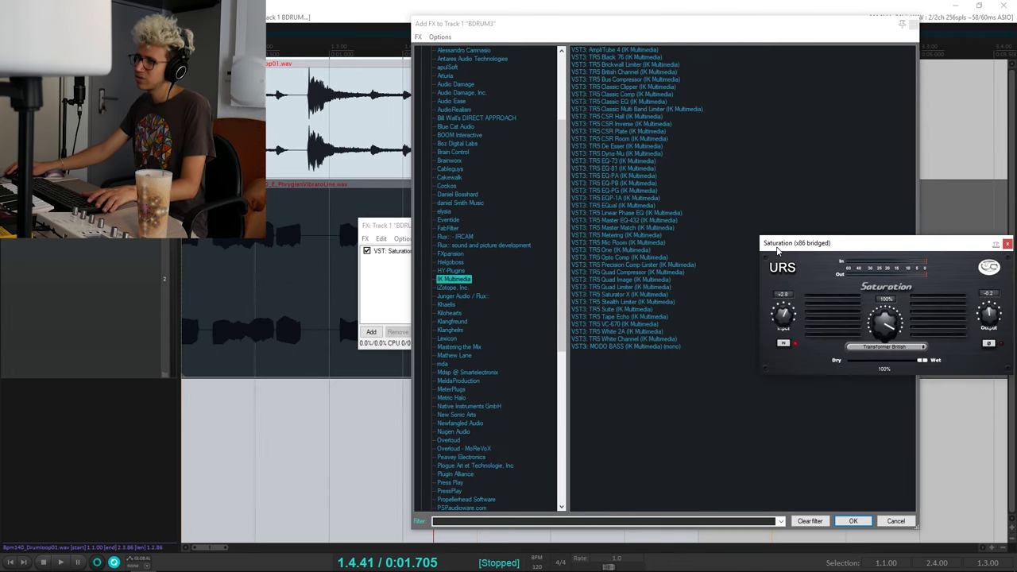
pyautogui.click(619, 294)
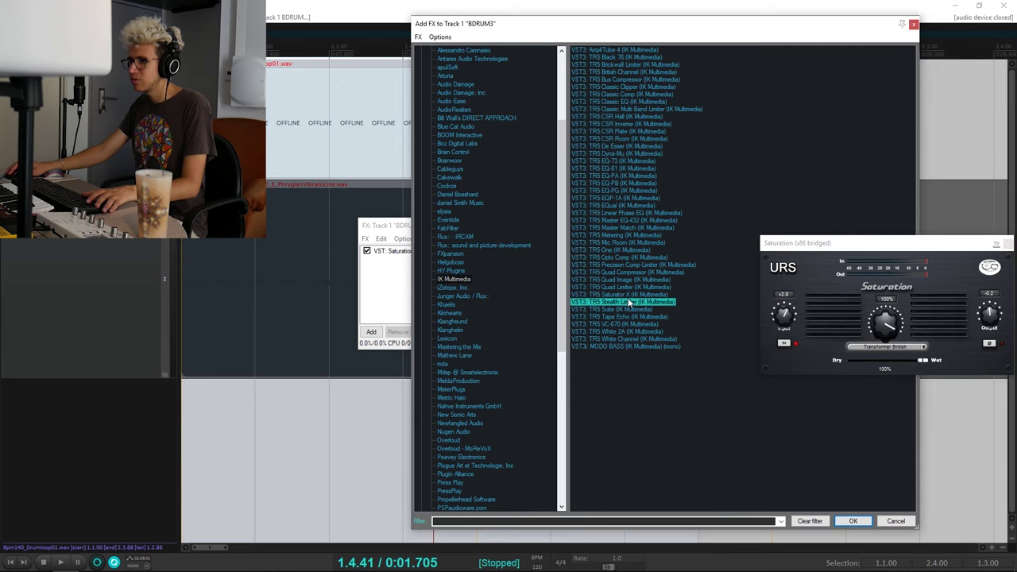
pyautogui.doubleClick(619, 294)
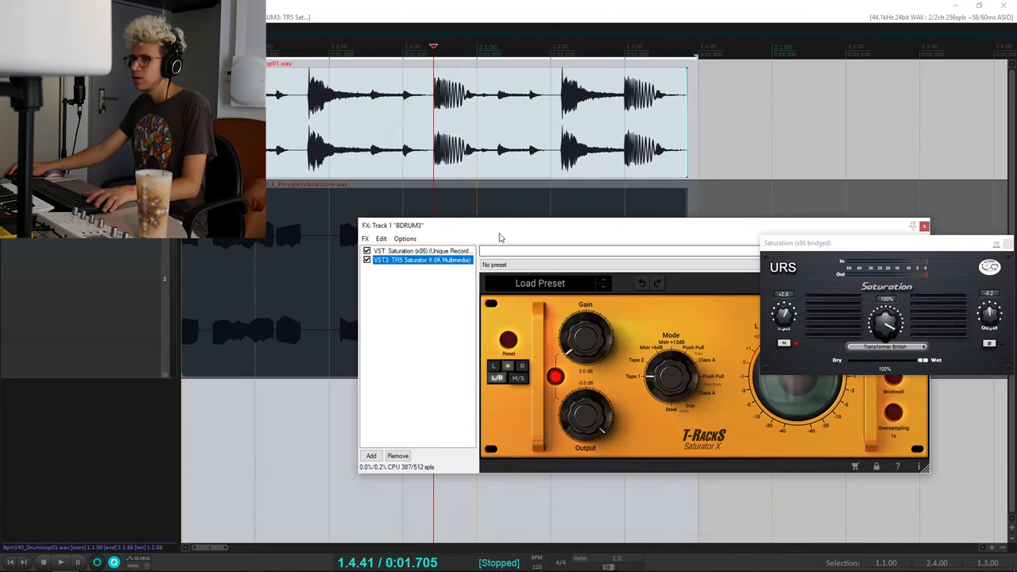
# Step: Move the track's effects window clear of the Saturation window and bypass URS Saturation in the chain
pyautogui.moveTo(457, 225); pyautogui.dragTo(165, 136)
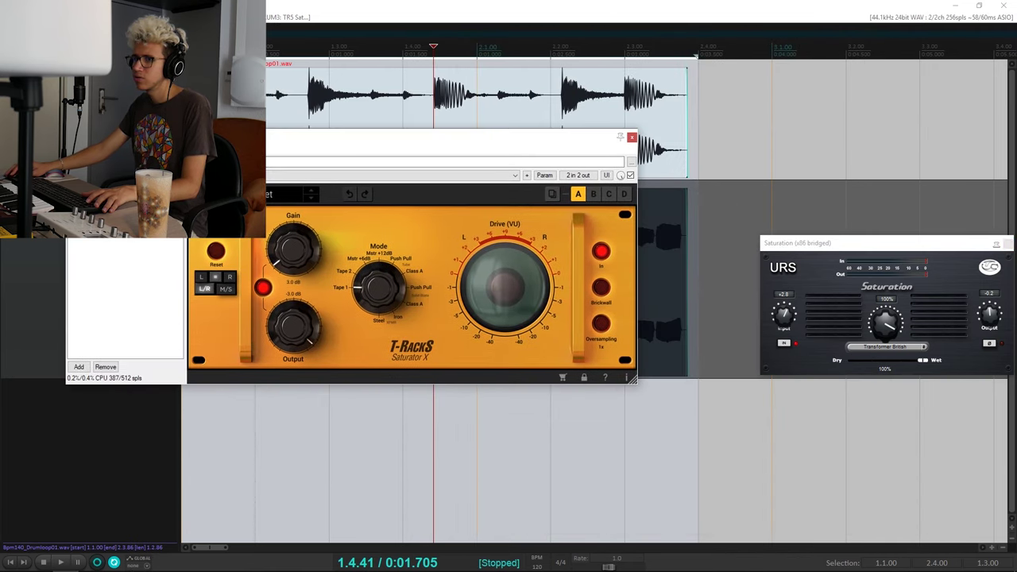
pyautogui.click(74, 191)
pyautogui.click(119, 201)
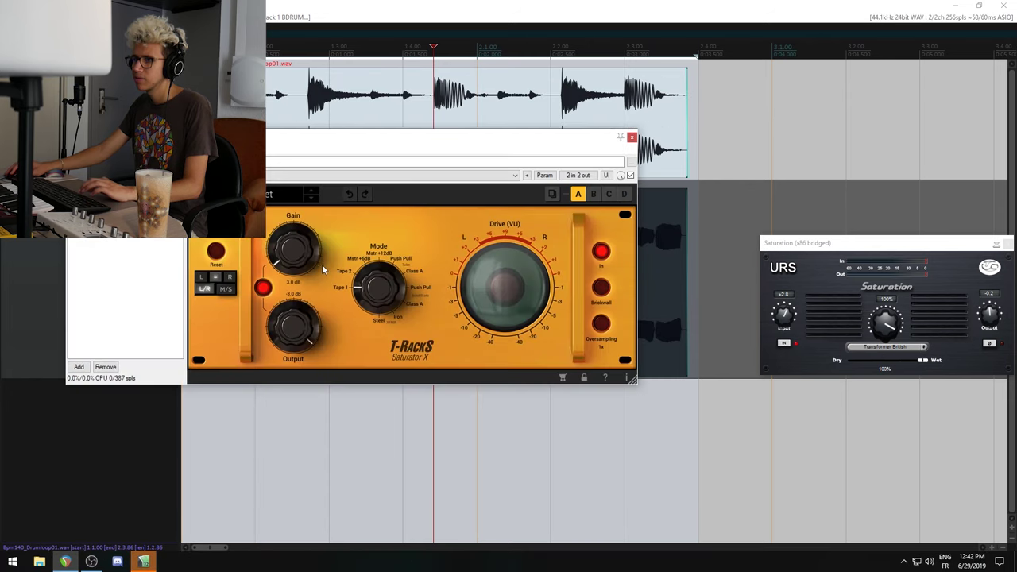
# Step: While the drum hit plays, set Saturator X's Gain to 12.4 dB, unlink the output level and set Output to -6.7 dB
pyautogui.press('space')
pyautogui.moveTo(299, 270); pyautogui.dragTo(309, 175)
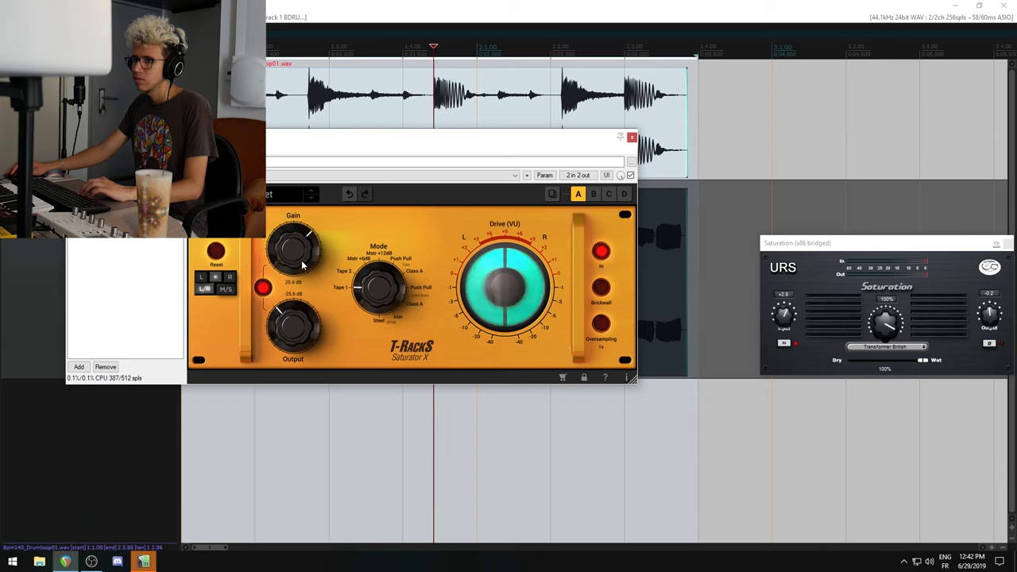
pyautogui.scroll(-5, 298, 266)
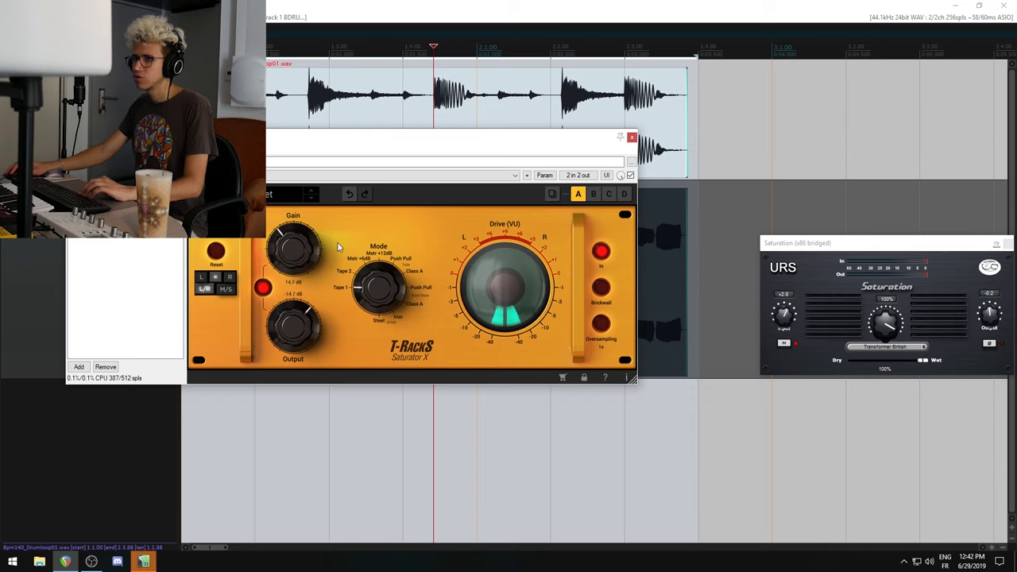
pyautogui.scroll(-2, 299, 252)
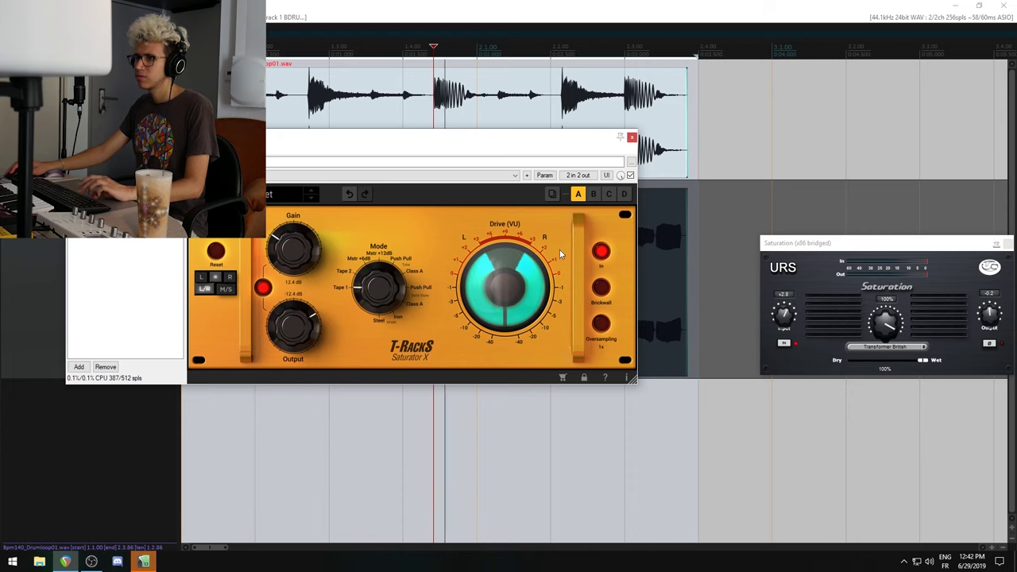
pyautogui.moveTo(296, 318); pyautogui.dragTo(291, 324)
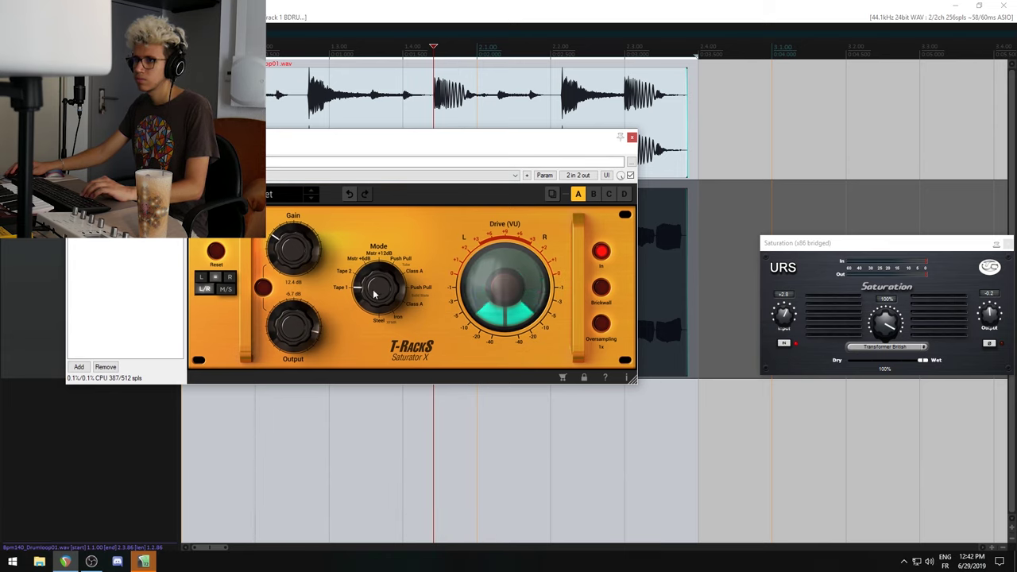
pyautogui.moveTo(375, 292)
pyautogui.mouseDown()
pyautogui.moveTo(379, 261)
pyautogui.moveTo(376, 306)
pyautogui.mouseUp()
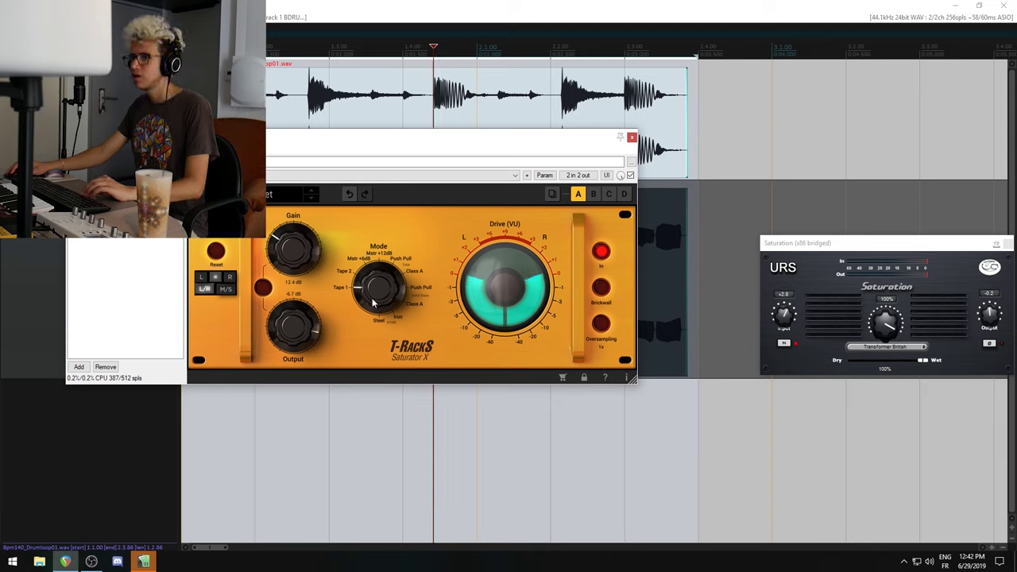
# Step: Audition the drum loop through Saturator X from shortly before 1.3.00, and from just before the kick hit preceding 2.1.00
pyautogui.click(272, 104)
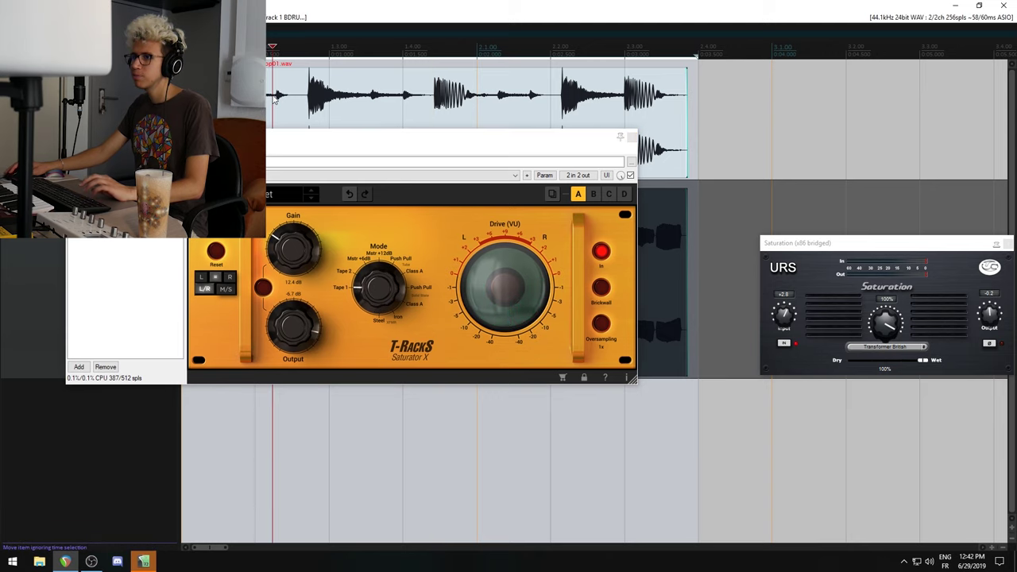
pyautogui.press('space')
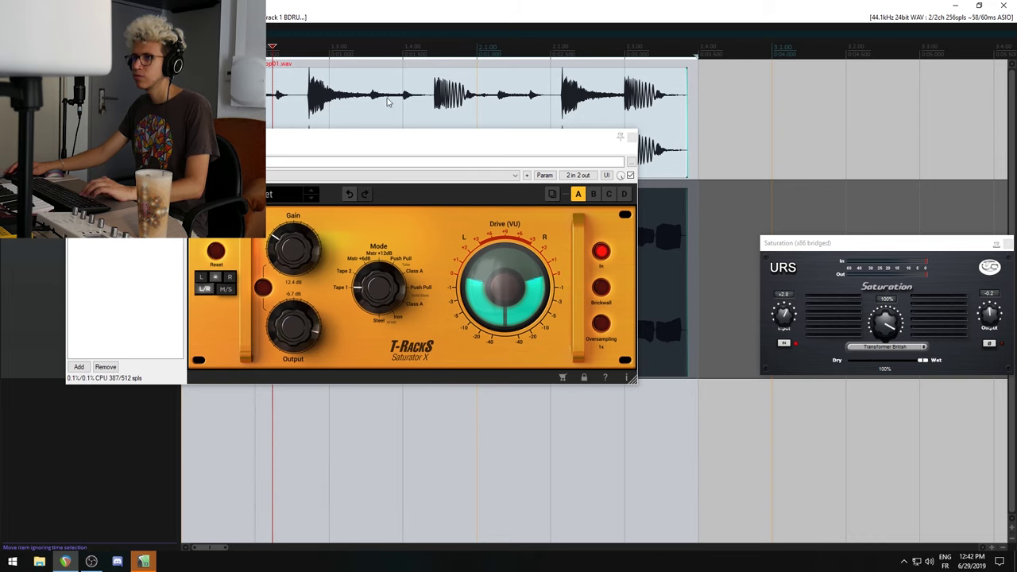
pyautogui.click(426, 102)
pyautogui.scroll(8, 575, 109)
pyautogui.click(671, 89)
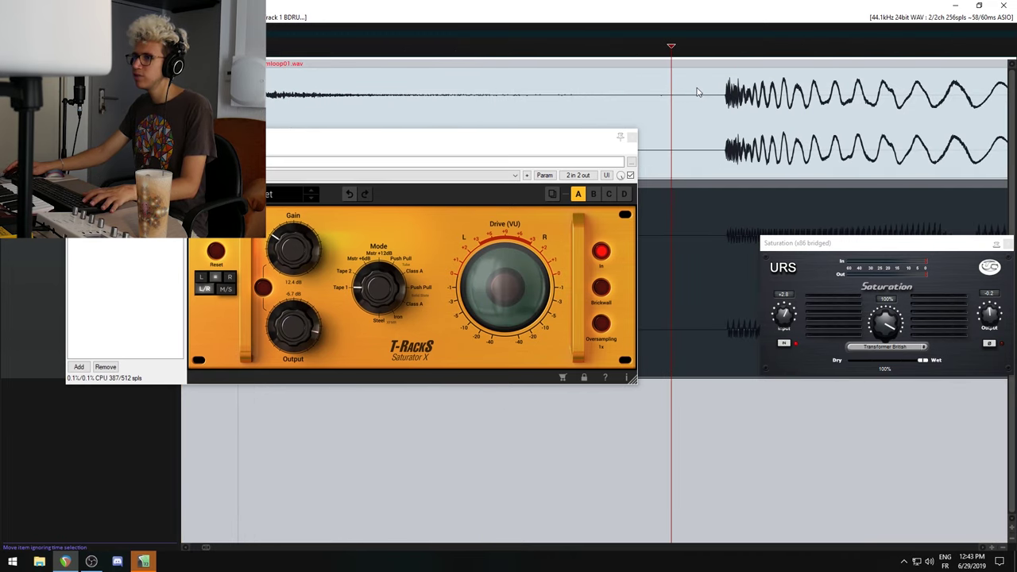
pyautogui.press('space')
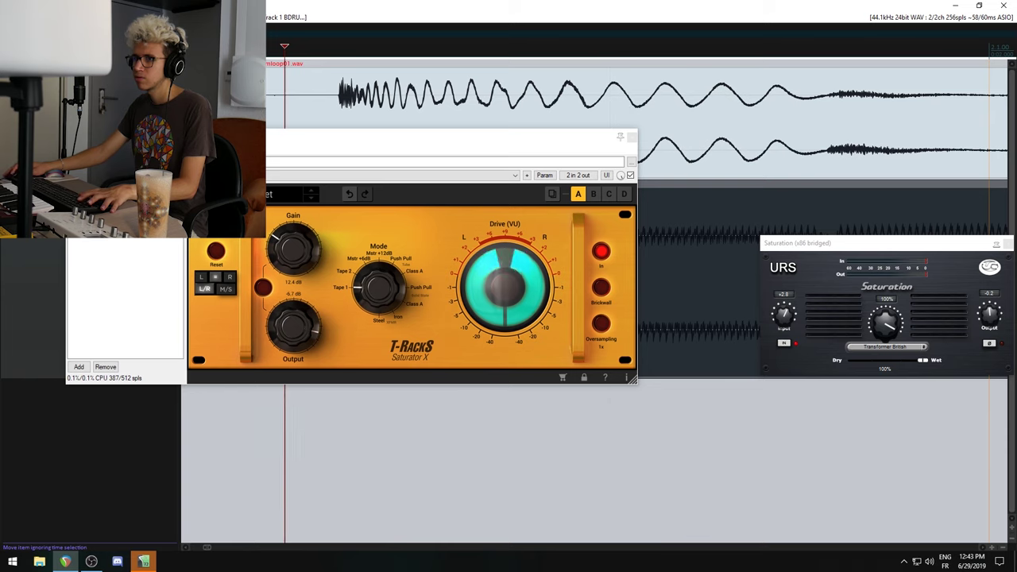
# Step: Replay the kick hit while alternating between Saturator X and URS Saturation to compare their distortion
pyautogui.click(294, 248)
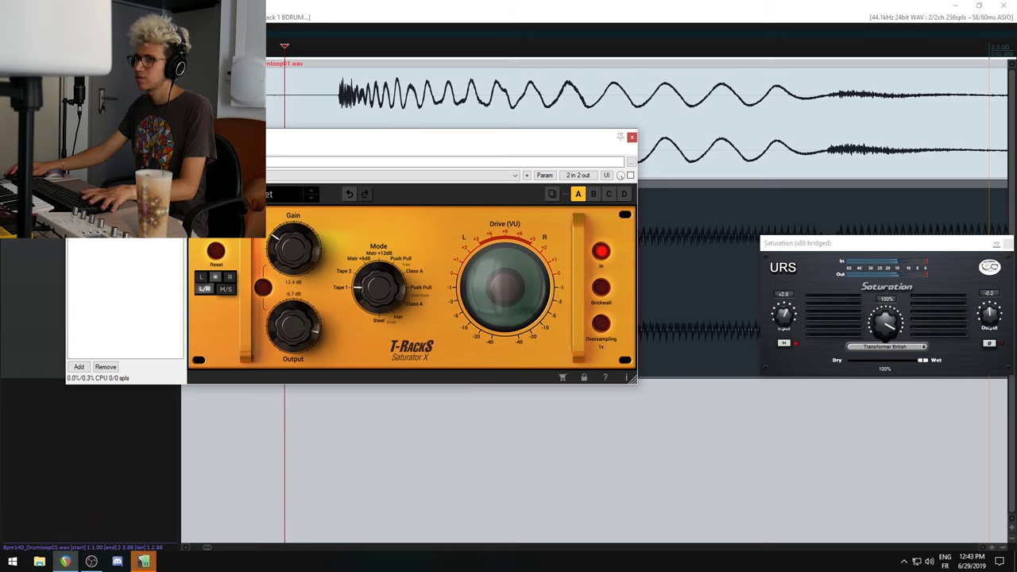
pyautogui.press('space')
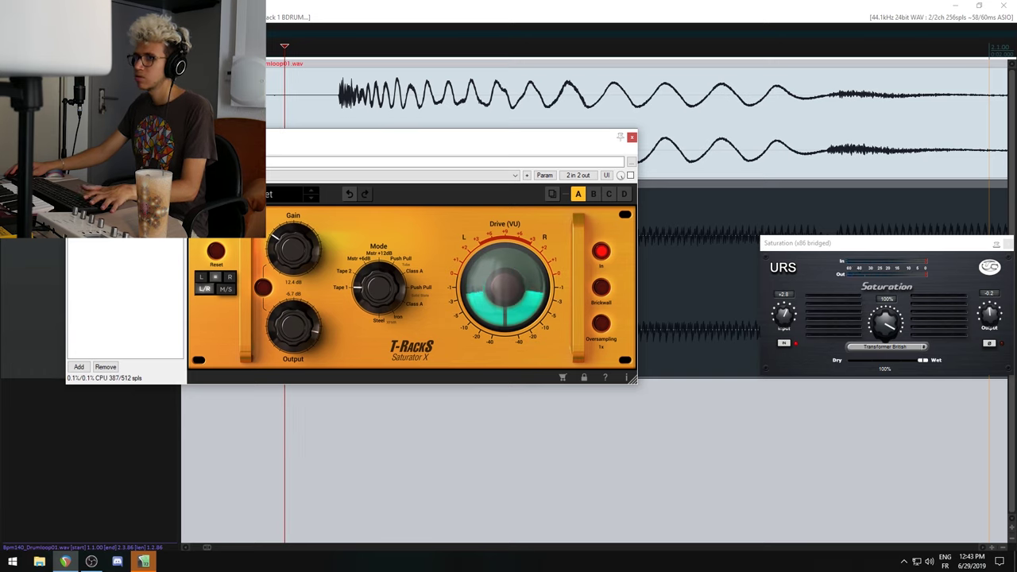
pyautogui.press('space')
pyautogui.press('space')
pyautogui.press('space')
pyautogui.press('space')
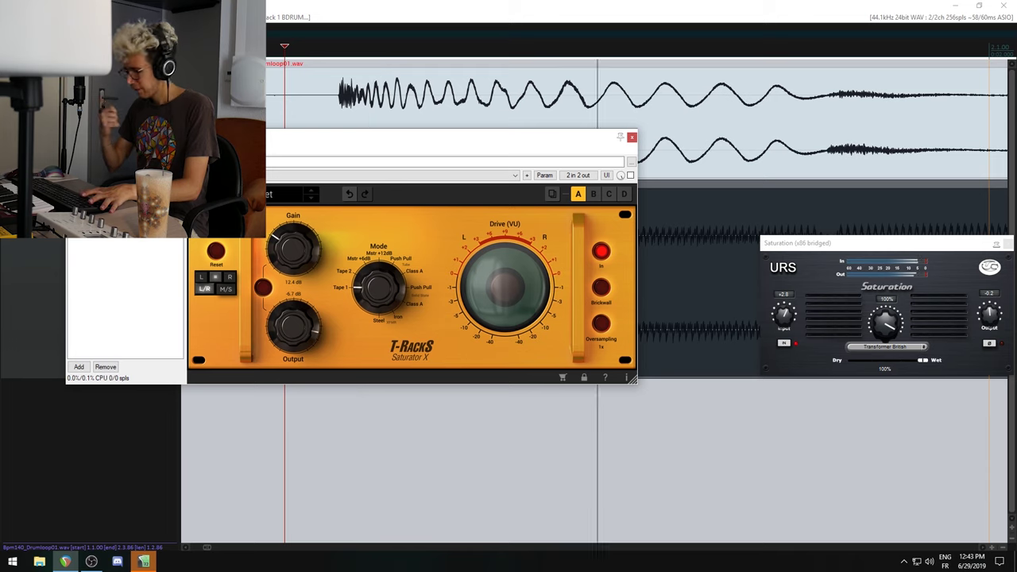